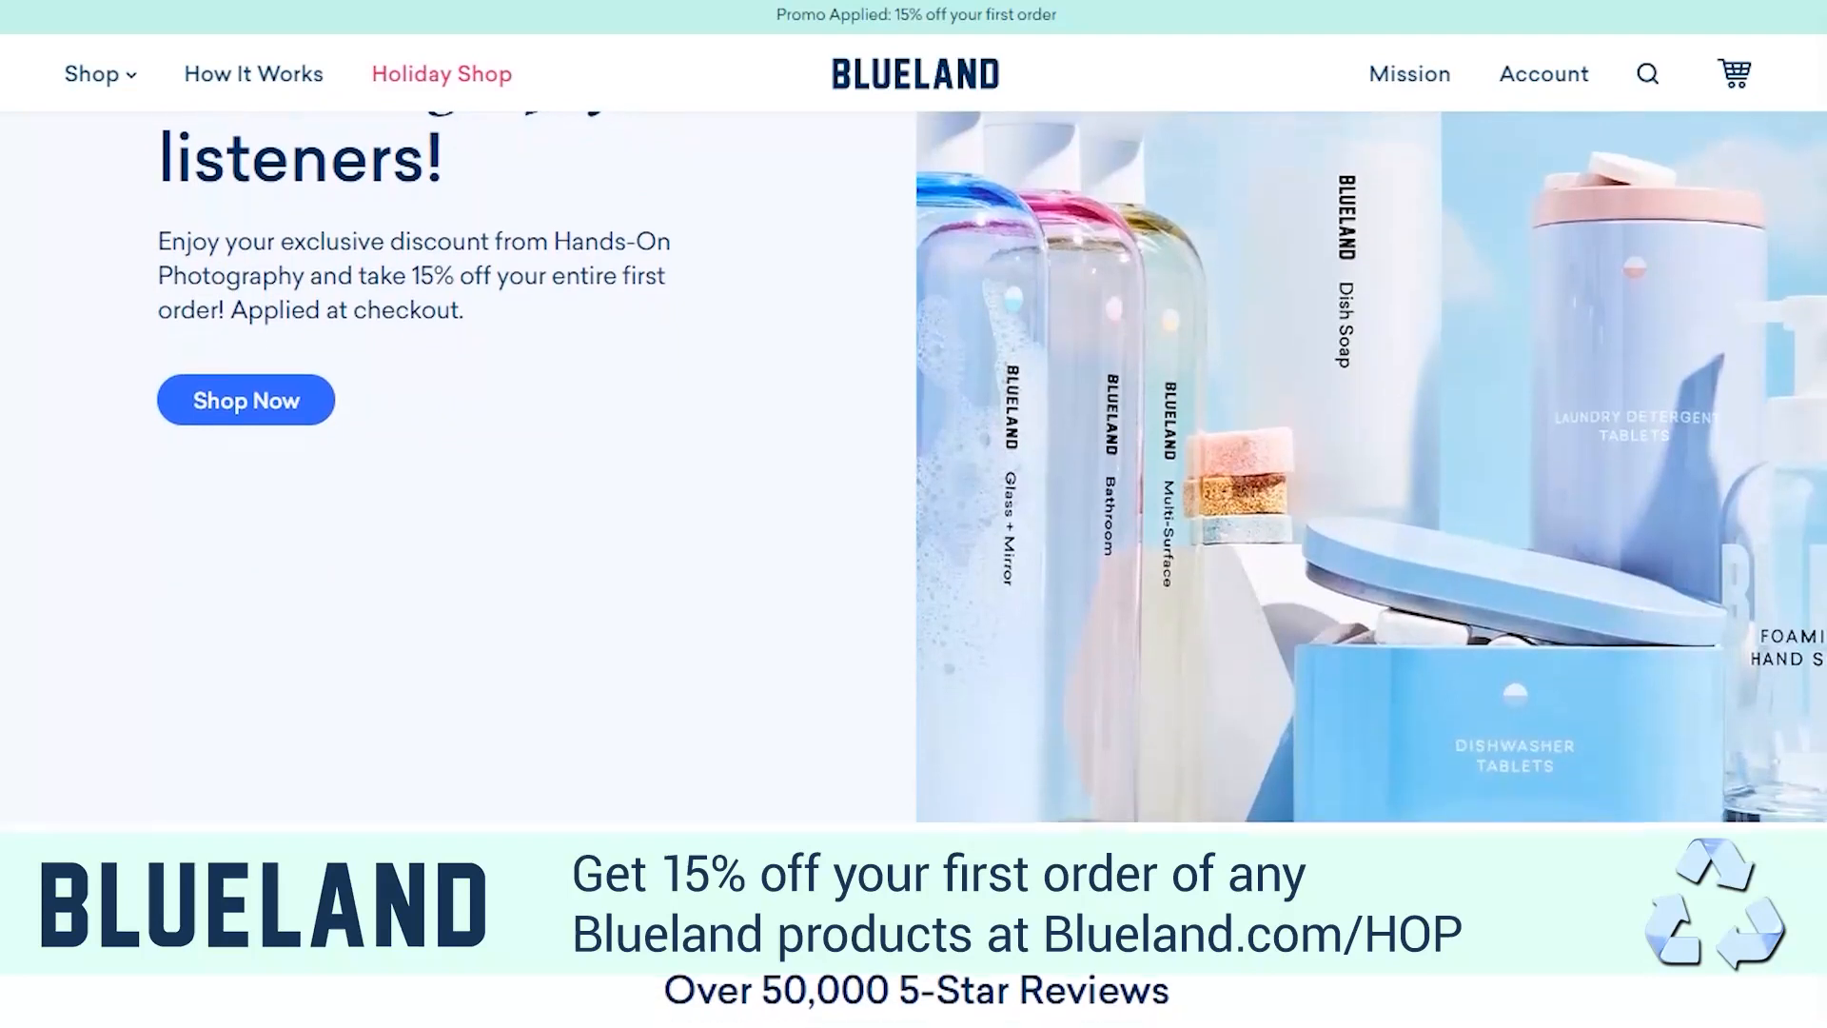
# Look through the discount landing page's introduction and the customer reviews section down to the Clean Suite Kit
pyautogui.scroll(-2, 914, 471)
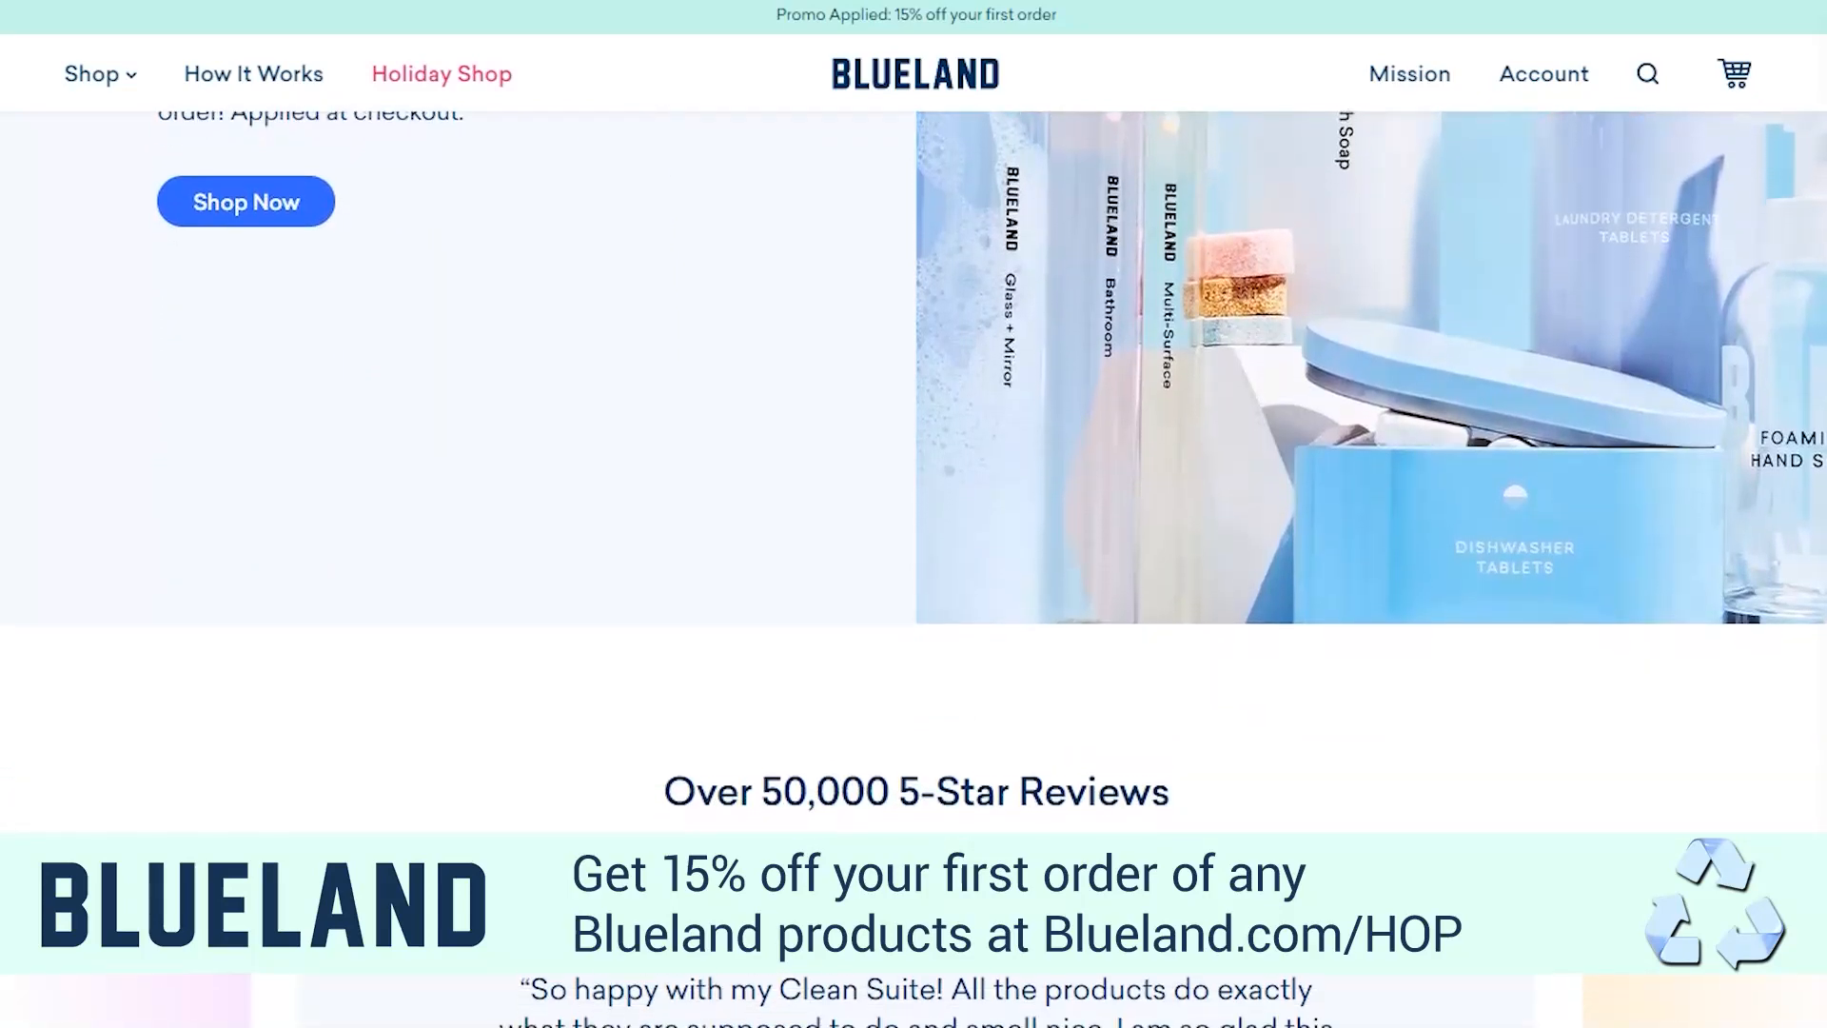
pyautogui.scroll(-2, 913, 471)
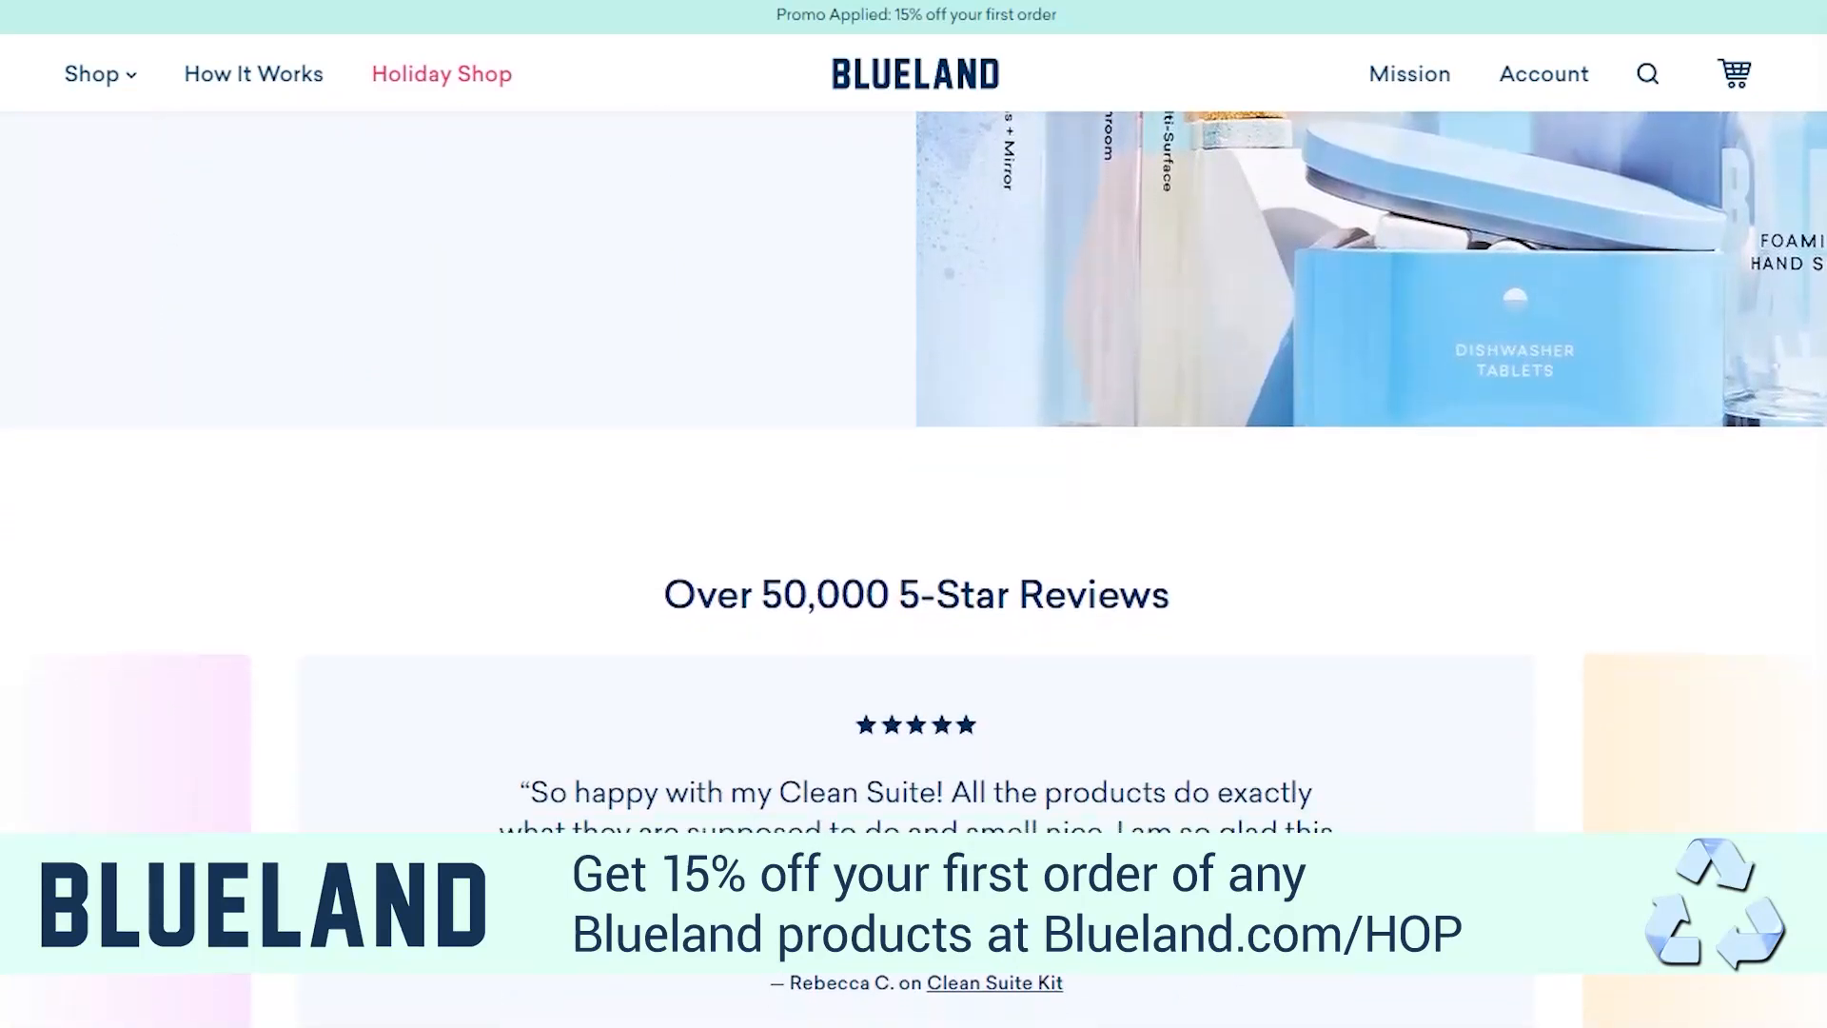
pyautogui.scroll(-2, 914, 471)
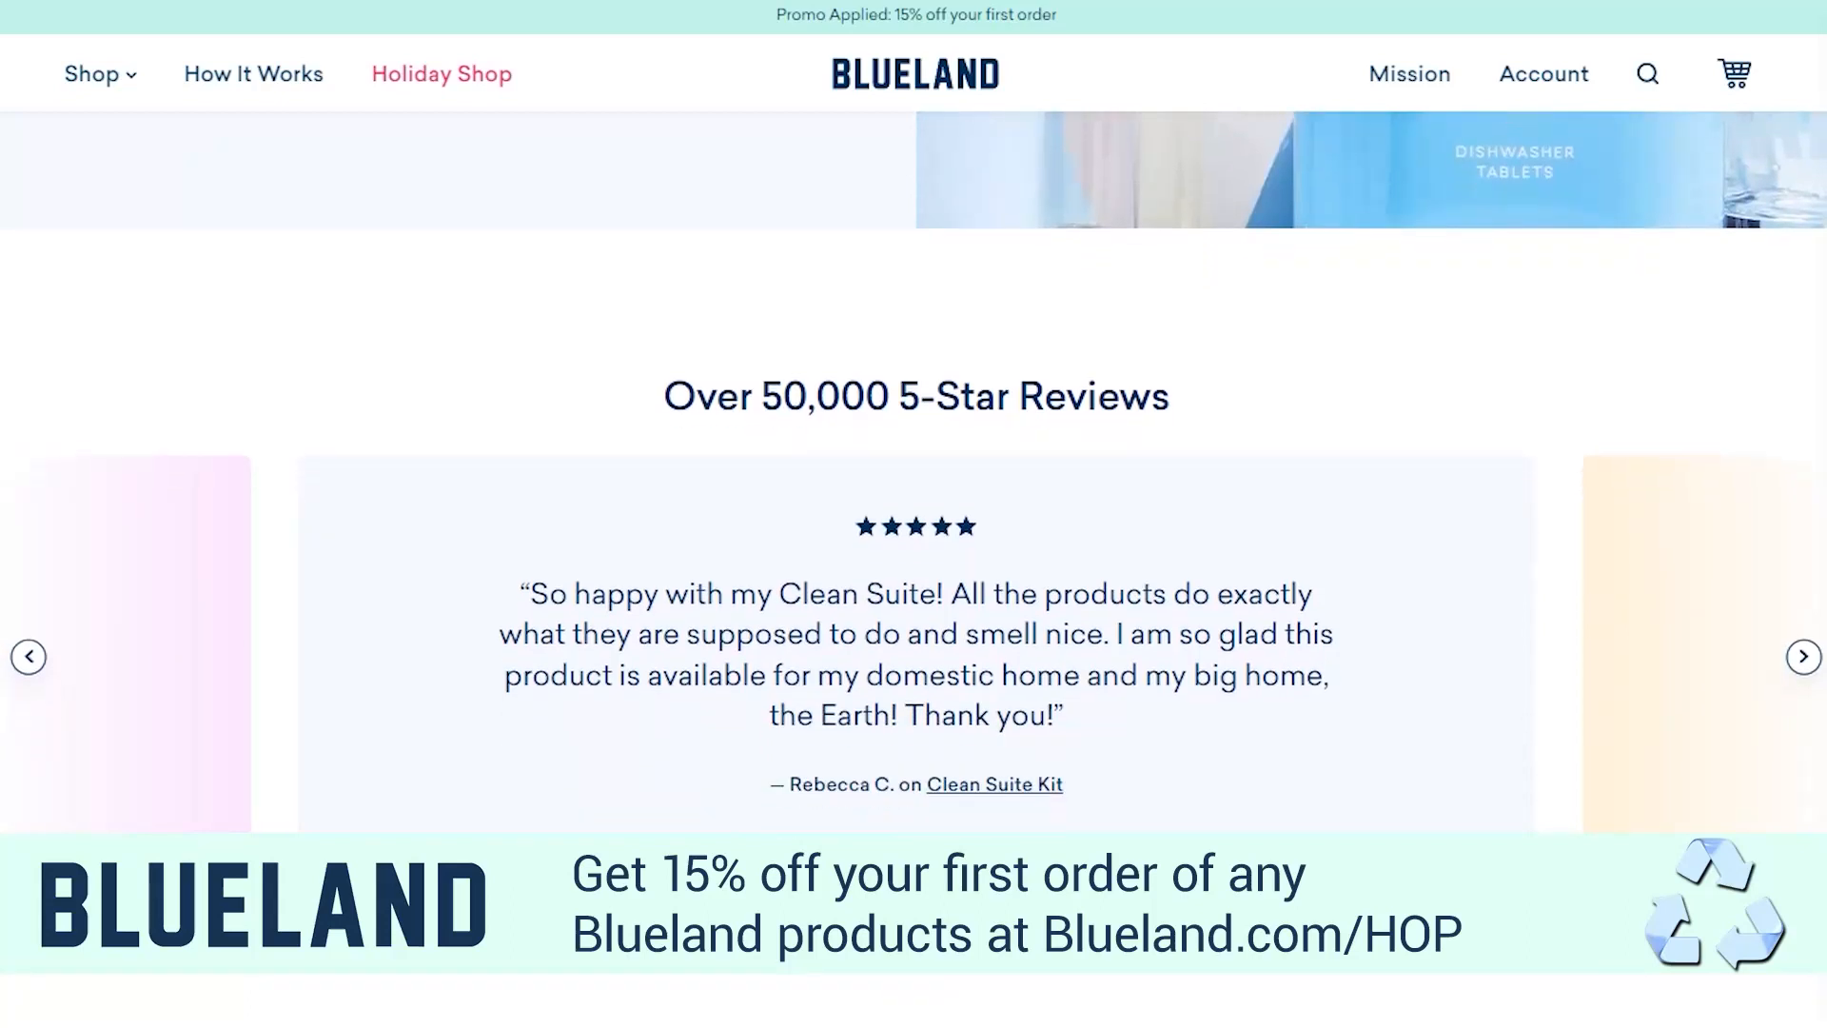
pyautogui.scroll(-1, 914, 471)
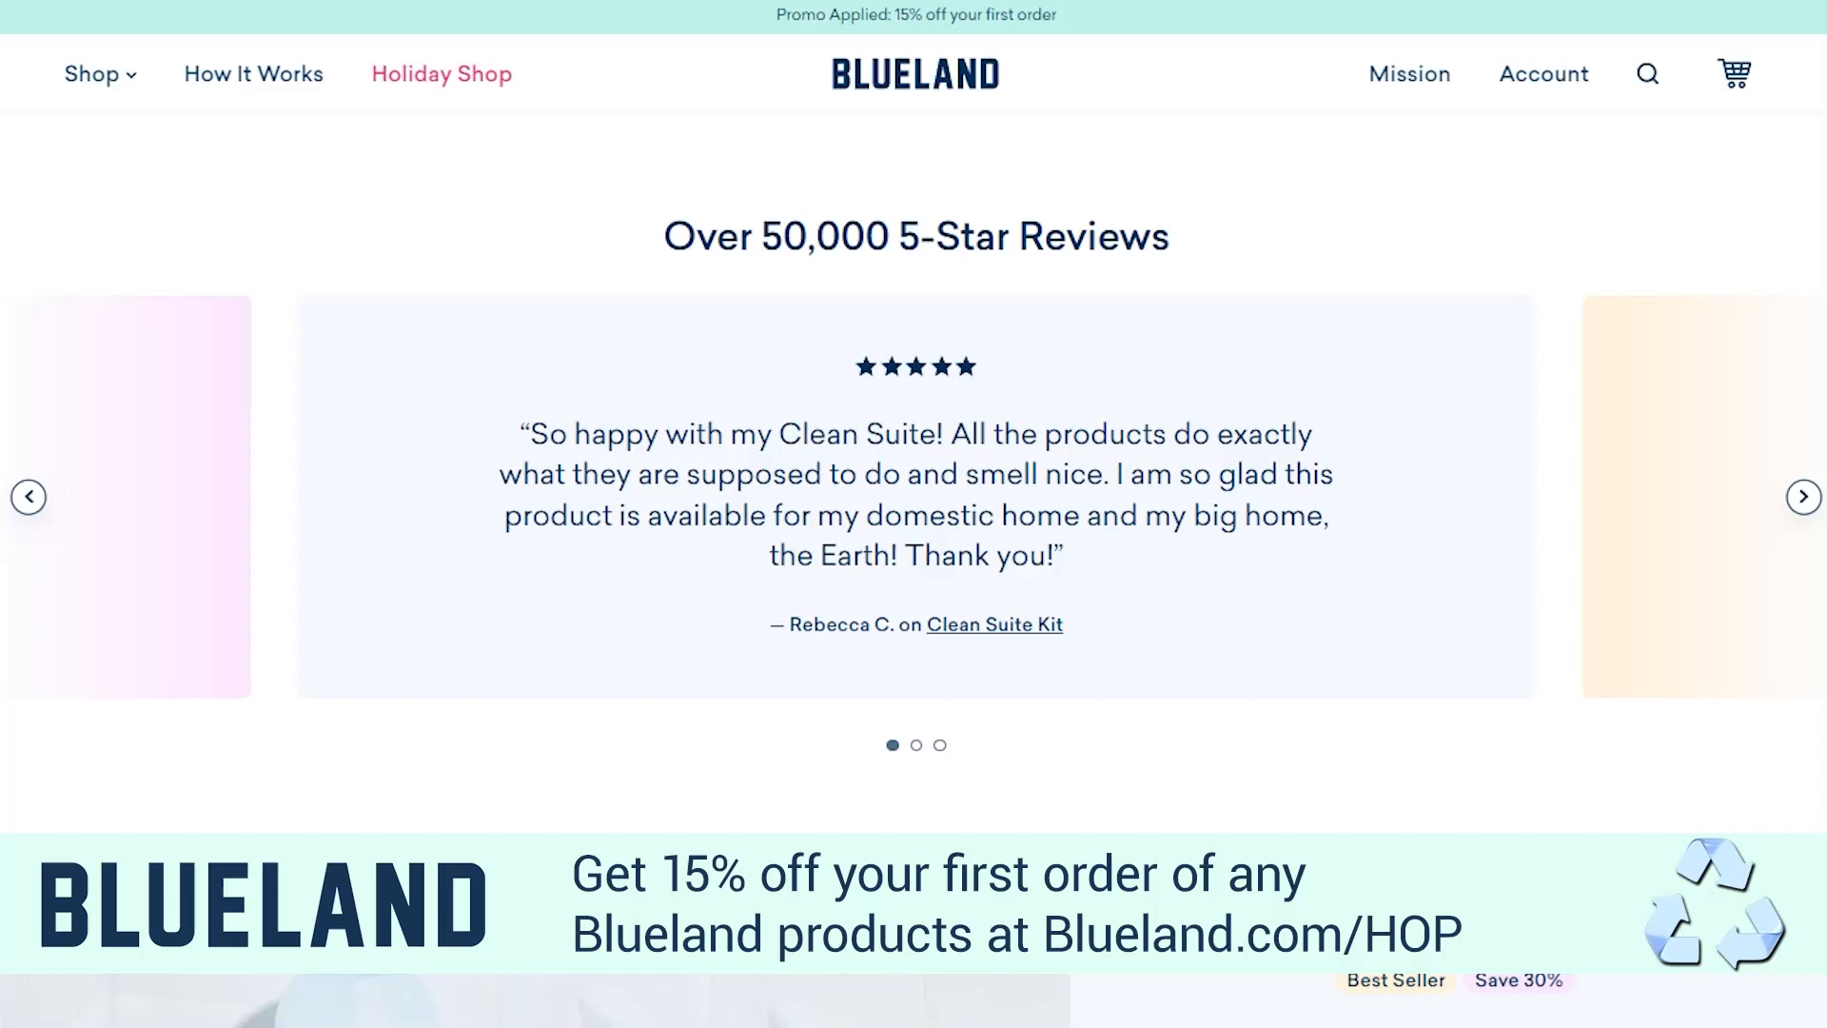
pyautogui.scroll(-2, 914, 472)
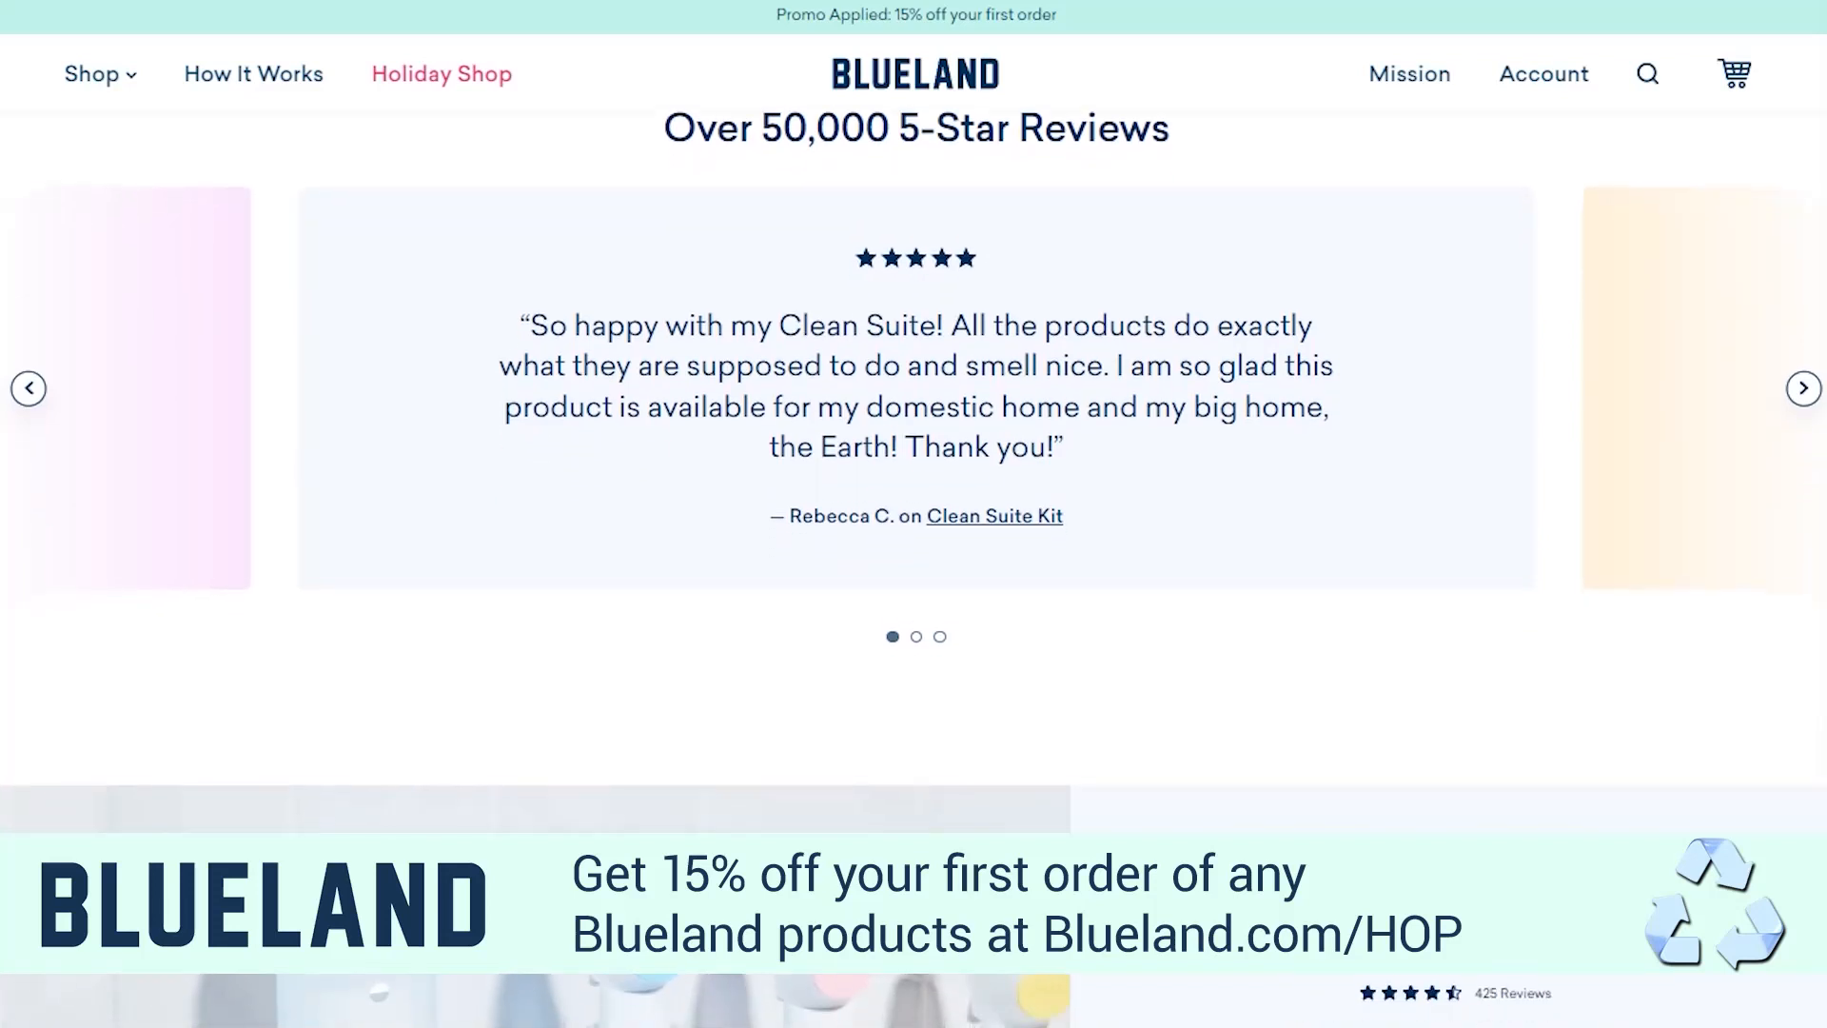
pyautogui.scroll(-2, 913, 472)
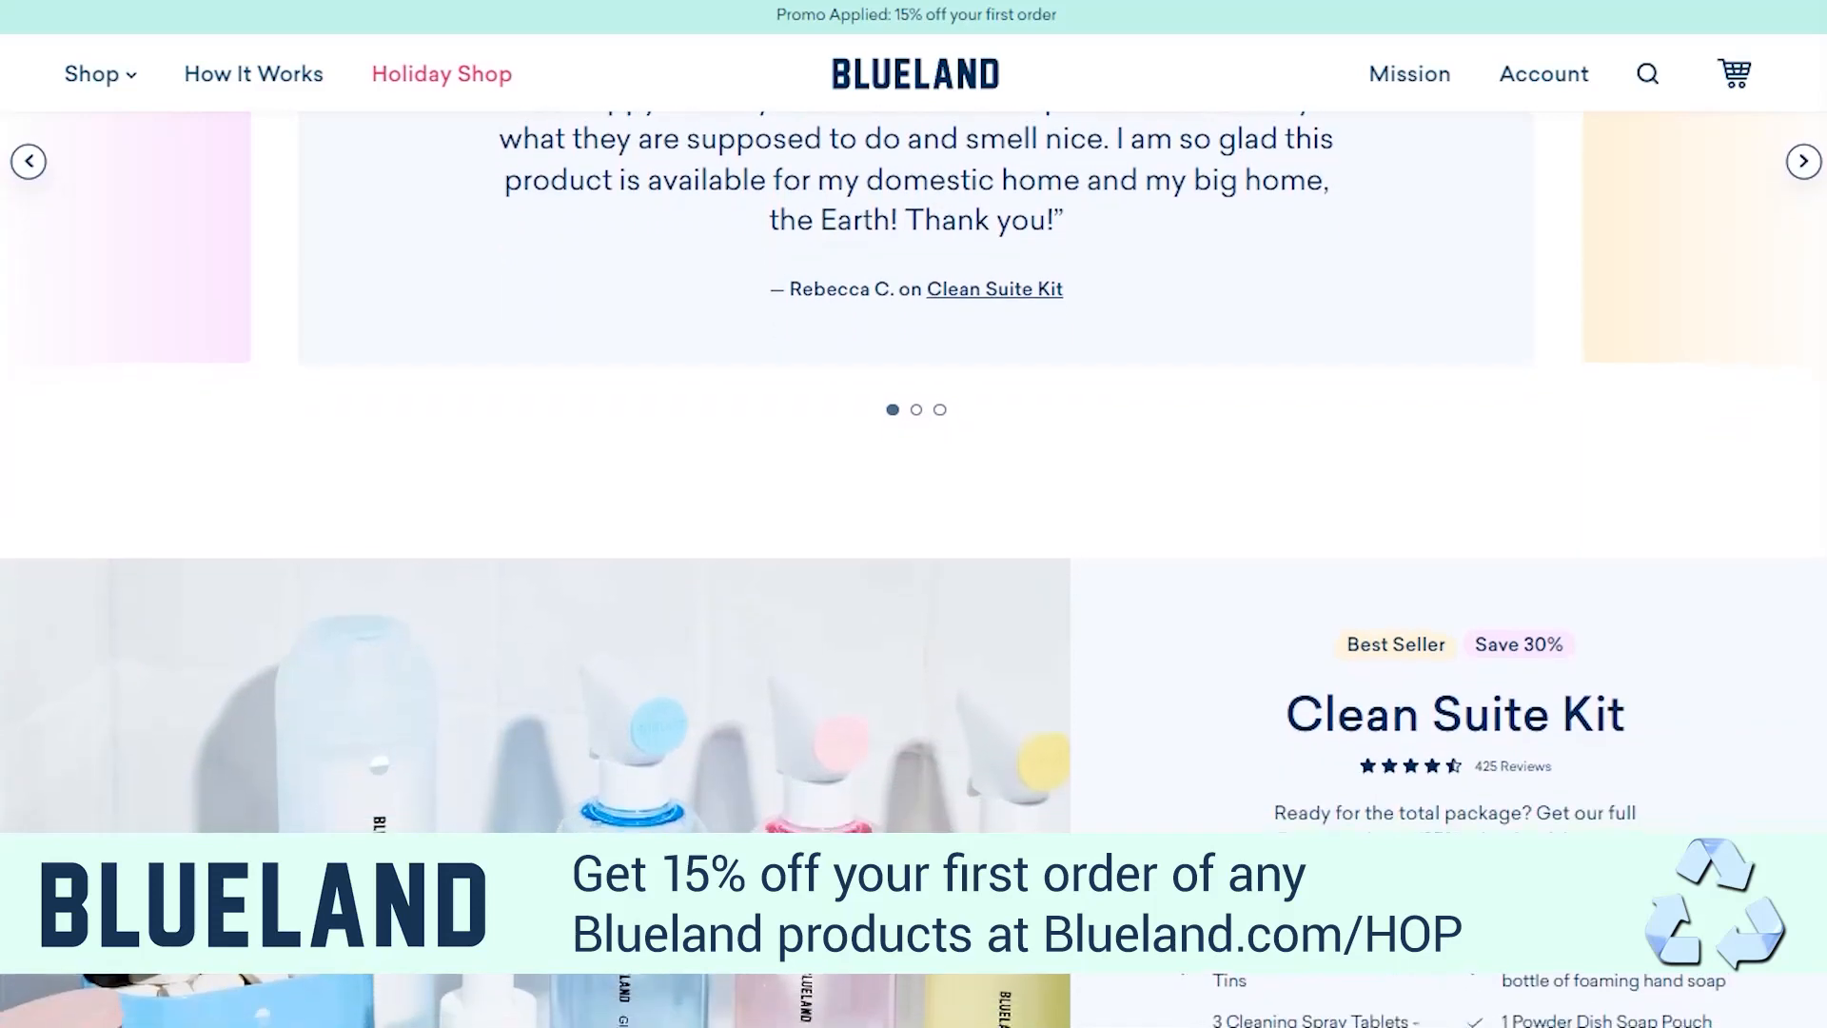
pyautogui.scroll(-2, 914, 471)
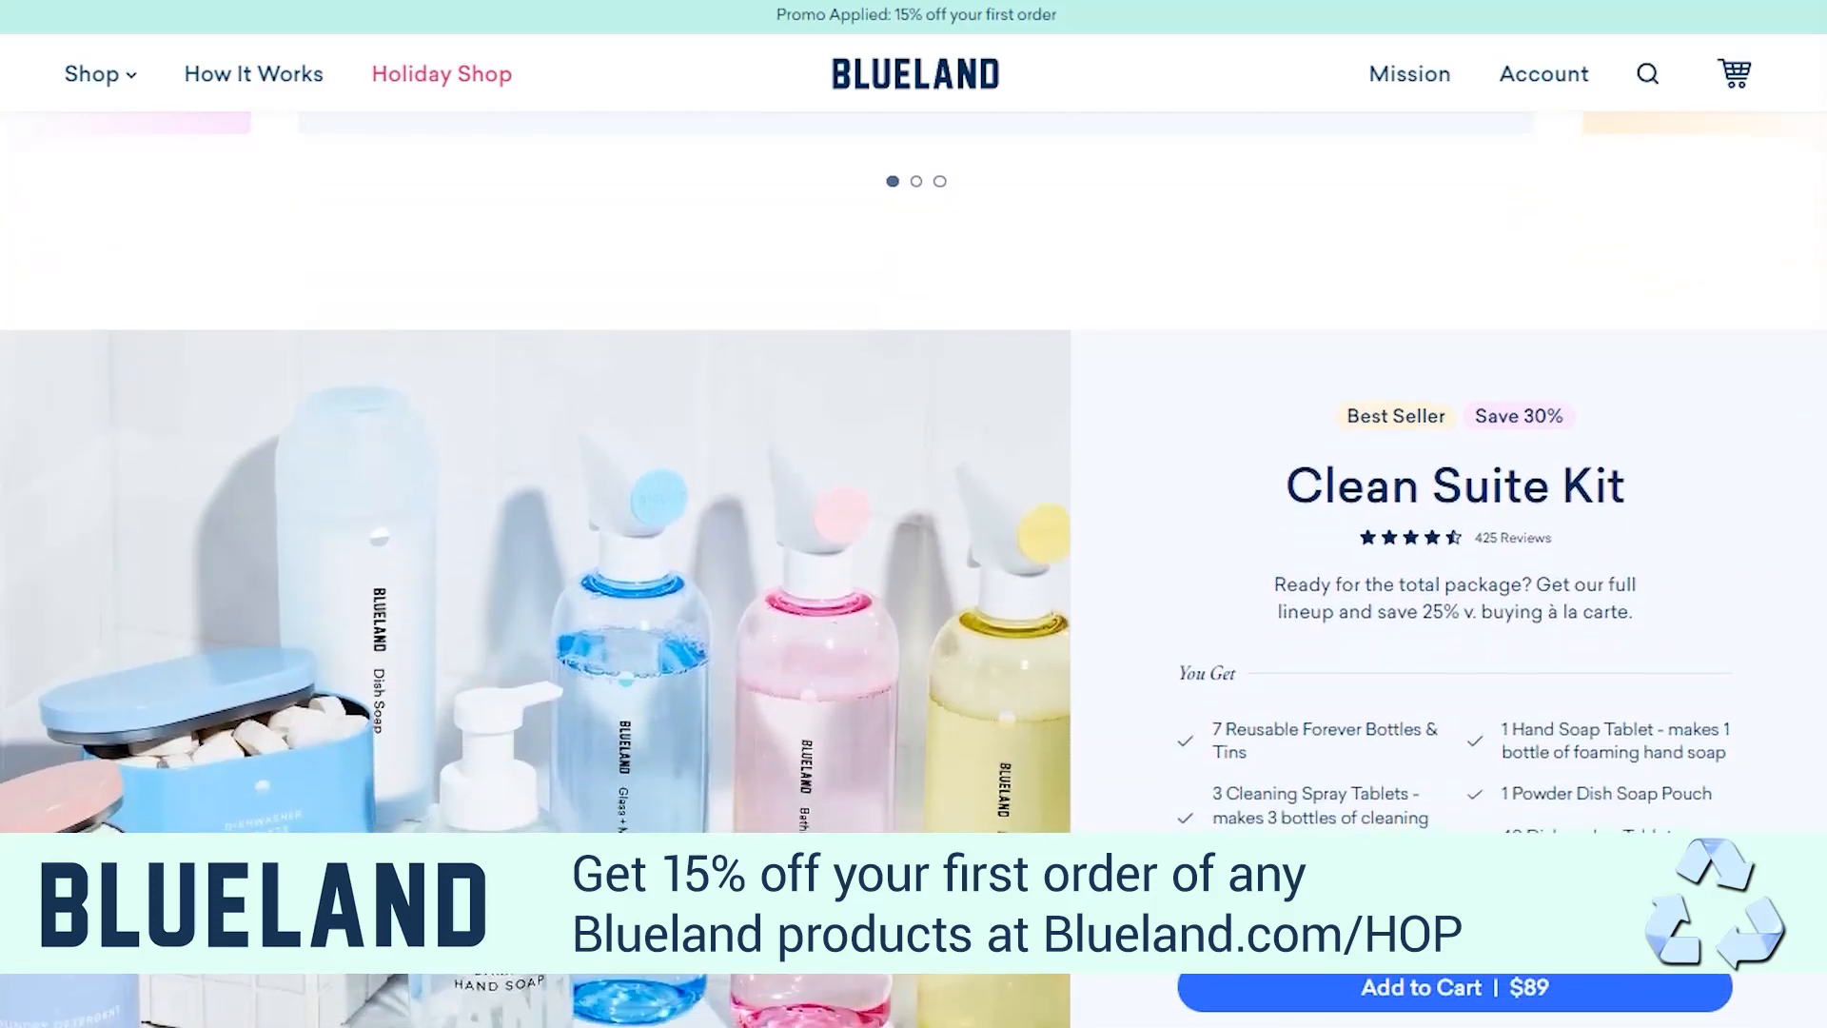
# Examine the Clean Suite Kit and The Clean Essentials offers, including the product benefits listed between them
pyautogui.scroll(-2, 913, 471)
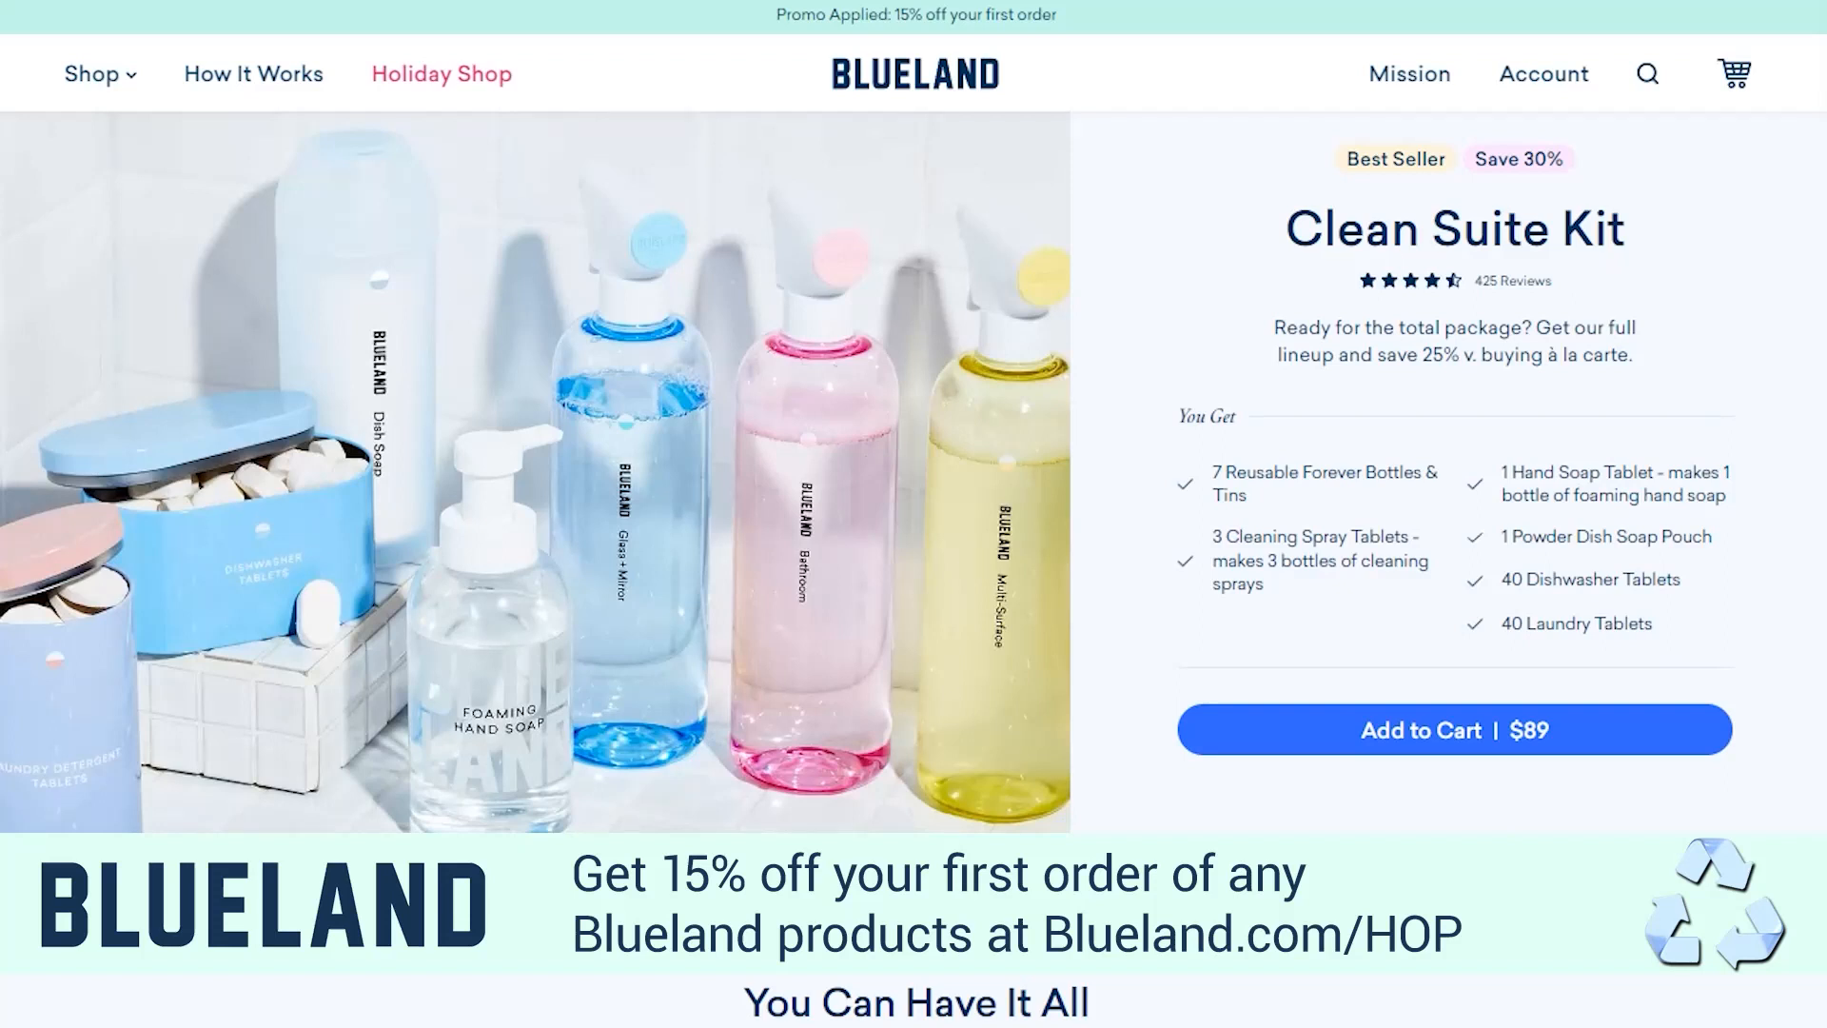
pyautogui.scroll(1, 914, 471)
pyautogui.scroll(-1, 913, 471)
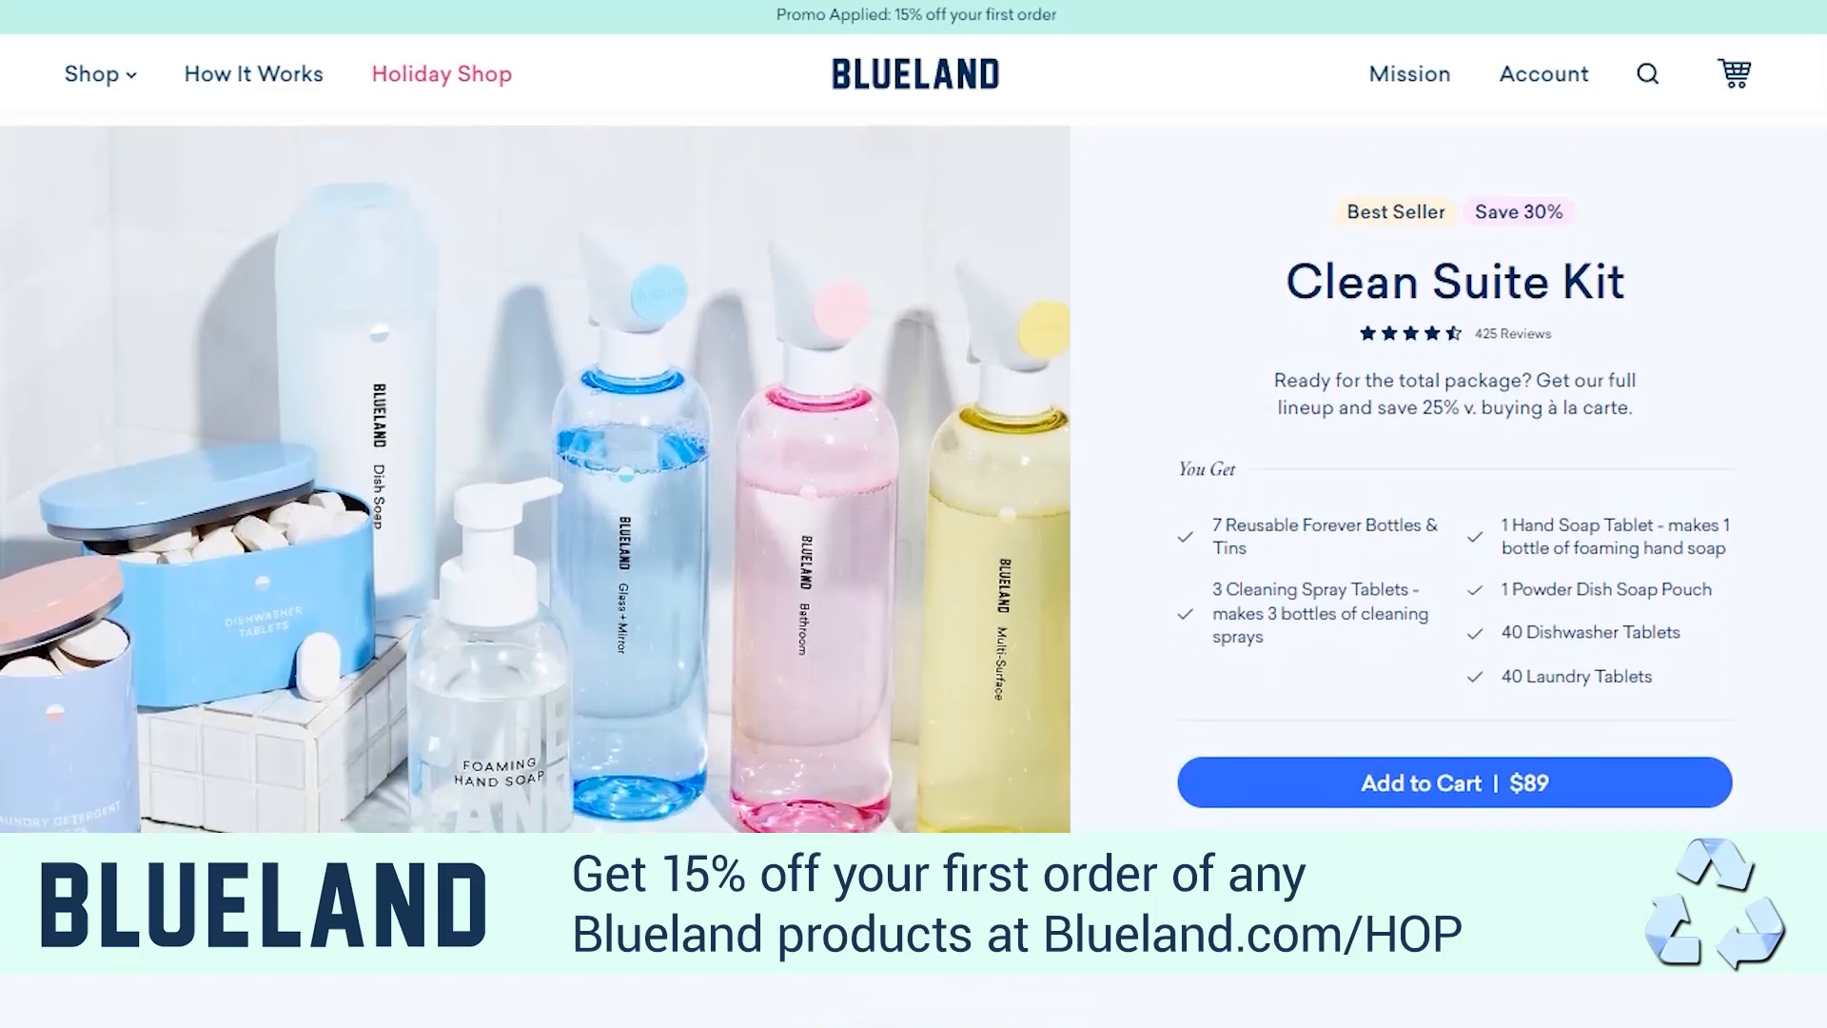
pyautogui.scroll(-2, 914, 471)
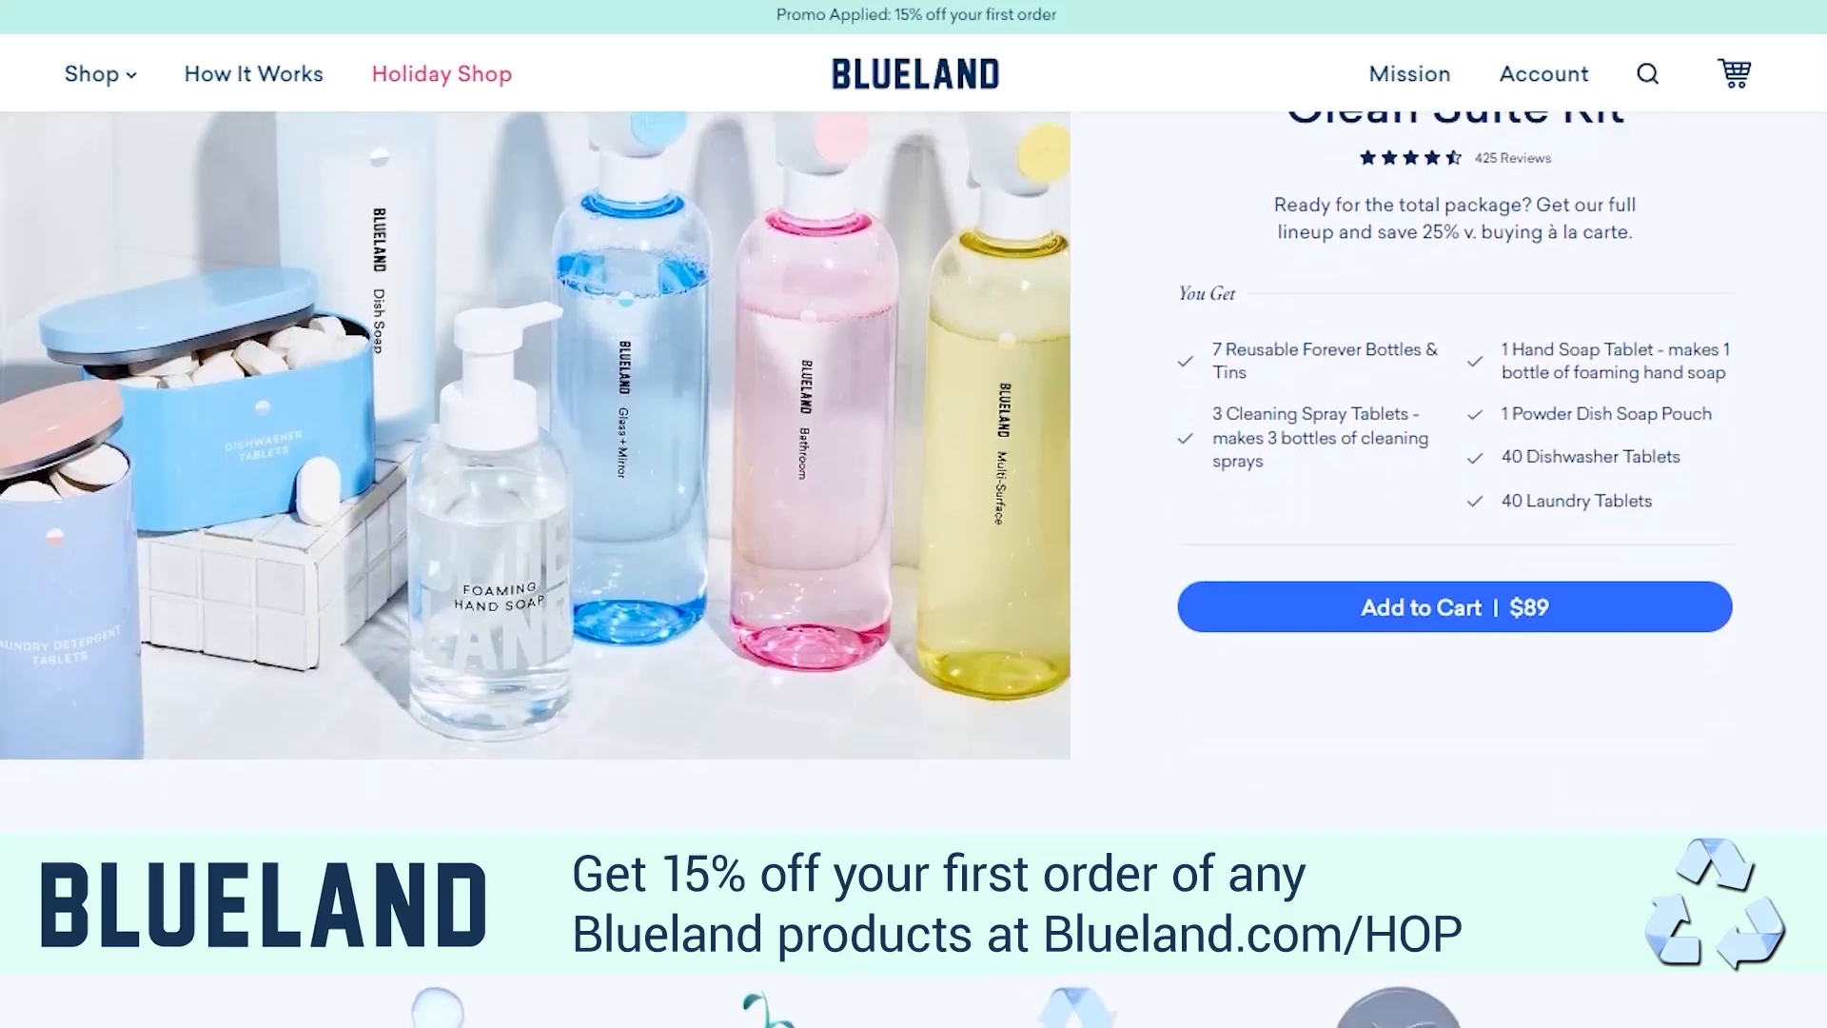
pyautogui.scroll(-2, 914, 471)
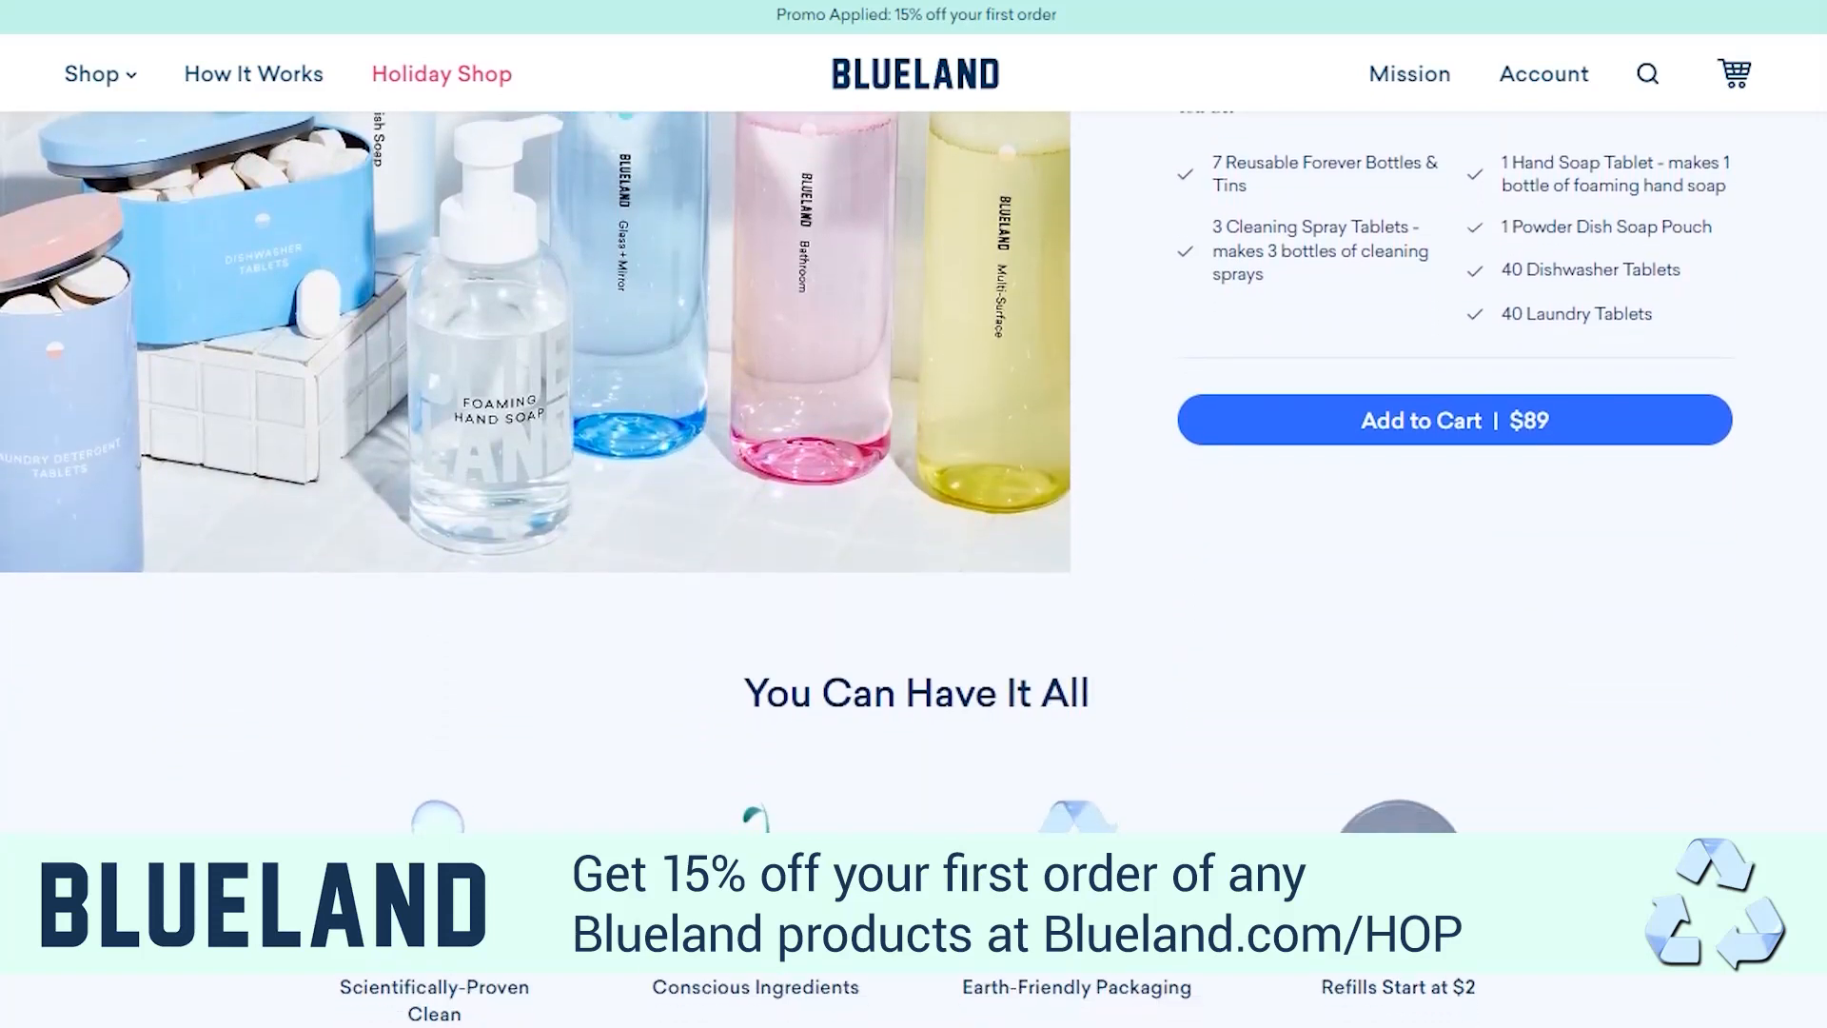
pyautogui.scroll(-2, 913, 471)
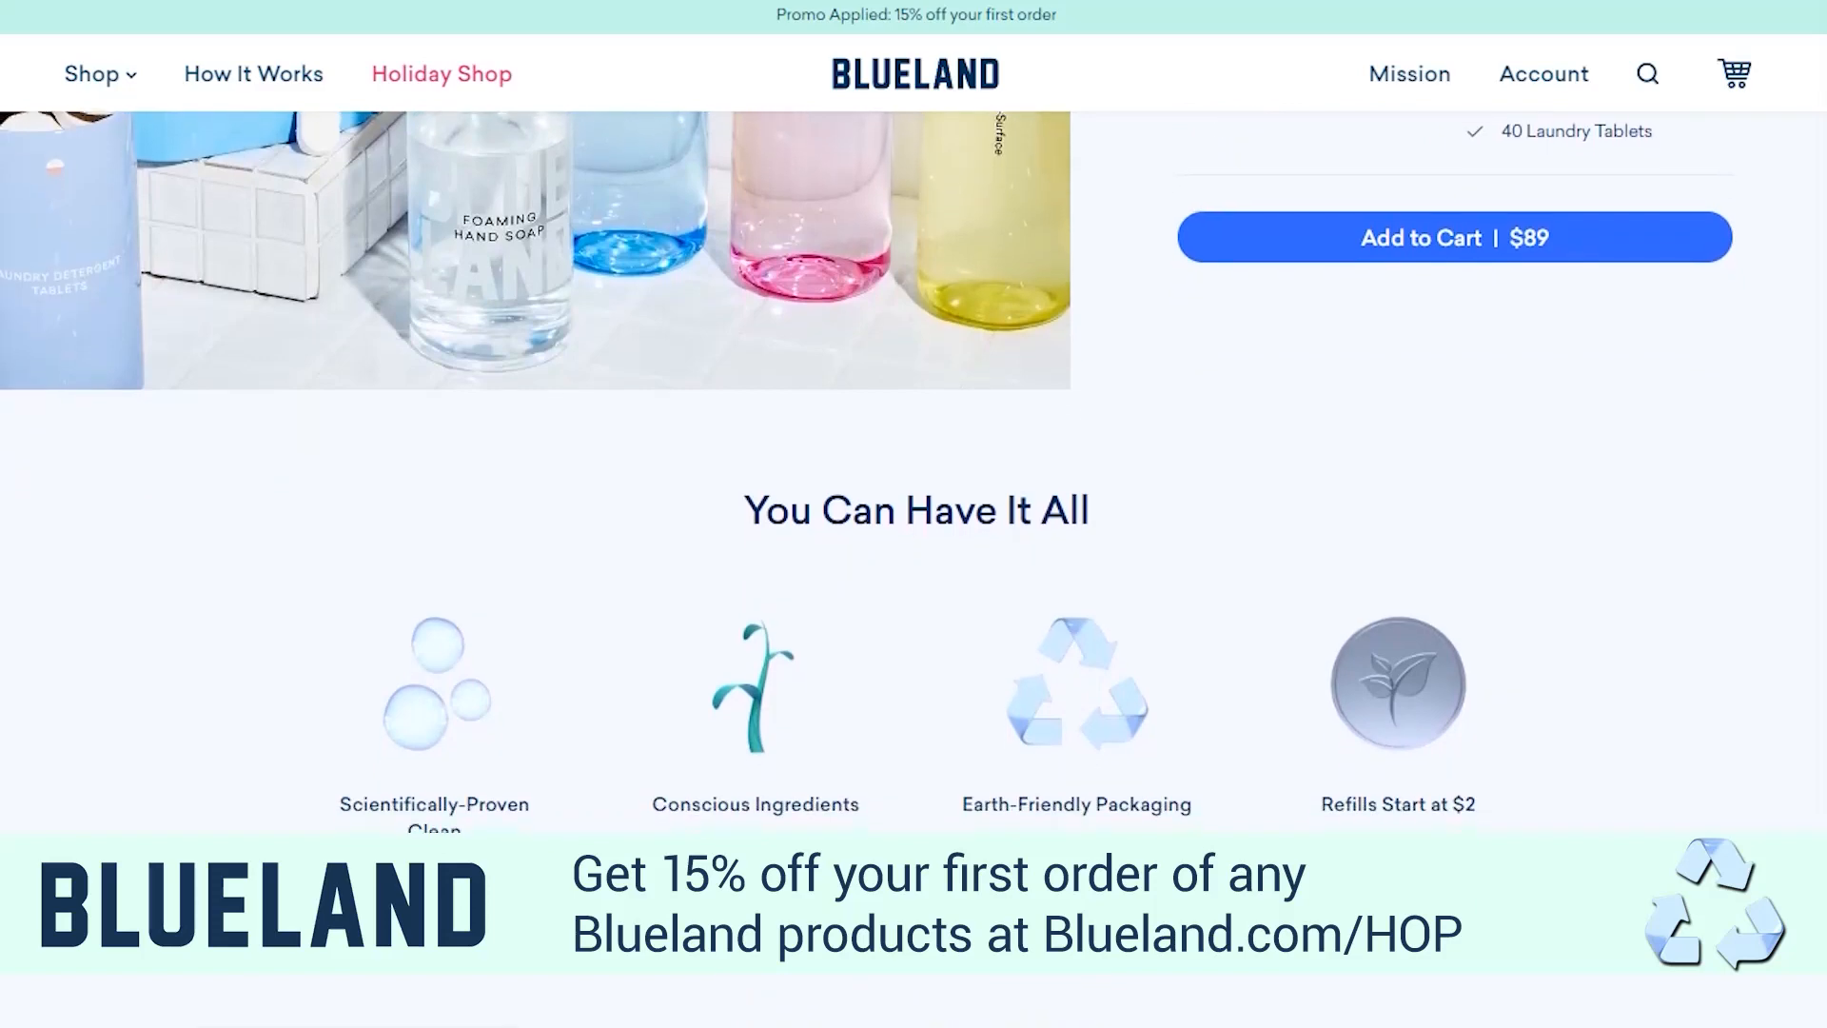
pyautogui.scroll(-2, 913, 471)
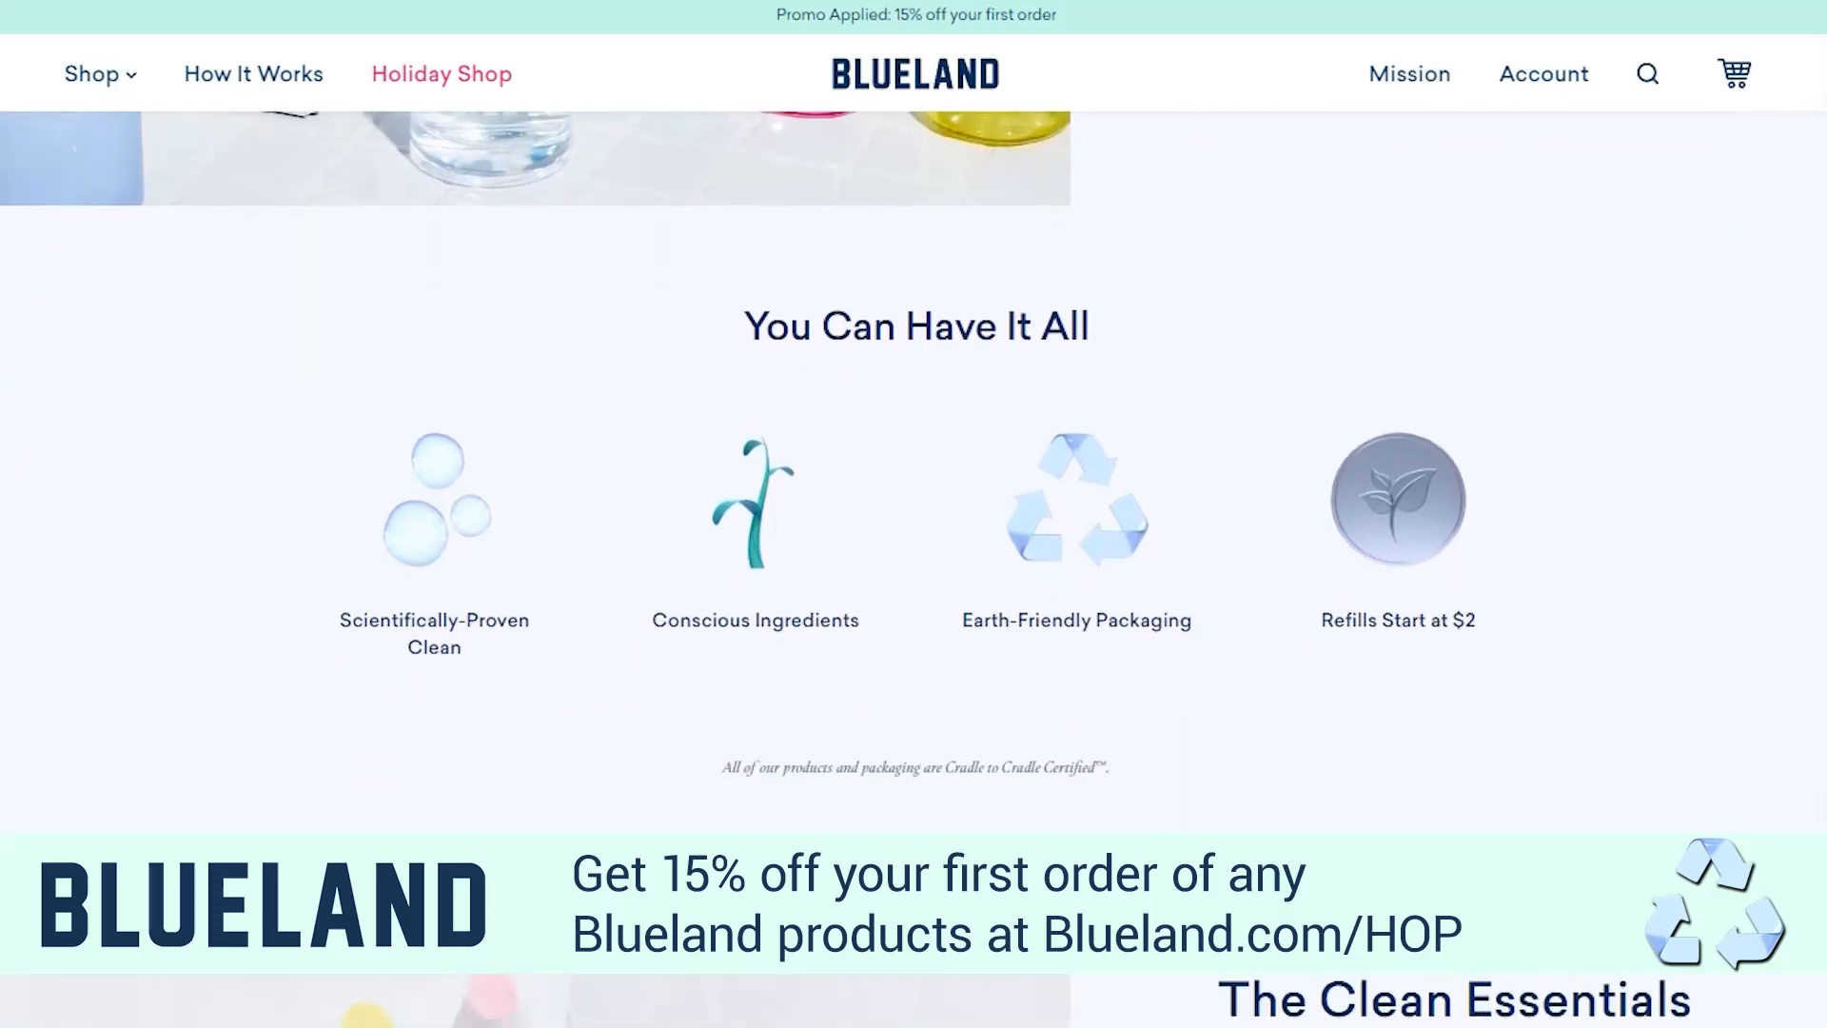
pyautogui.scroll(-1, 914, 471)
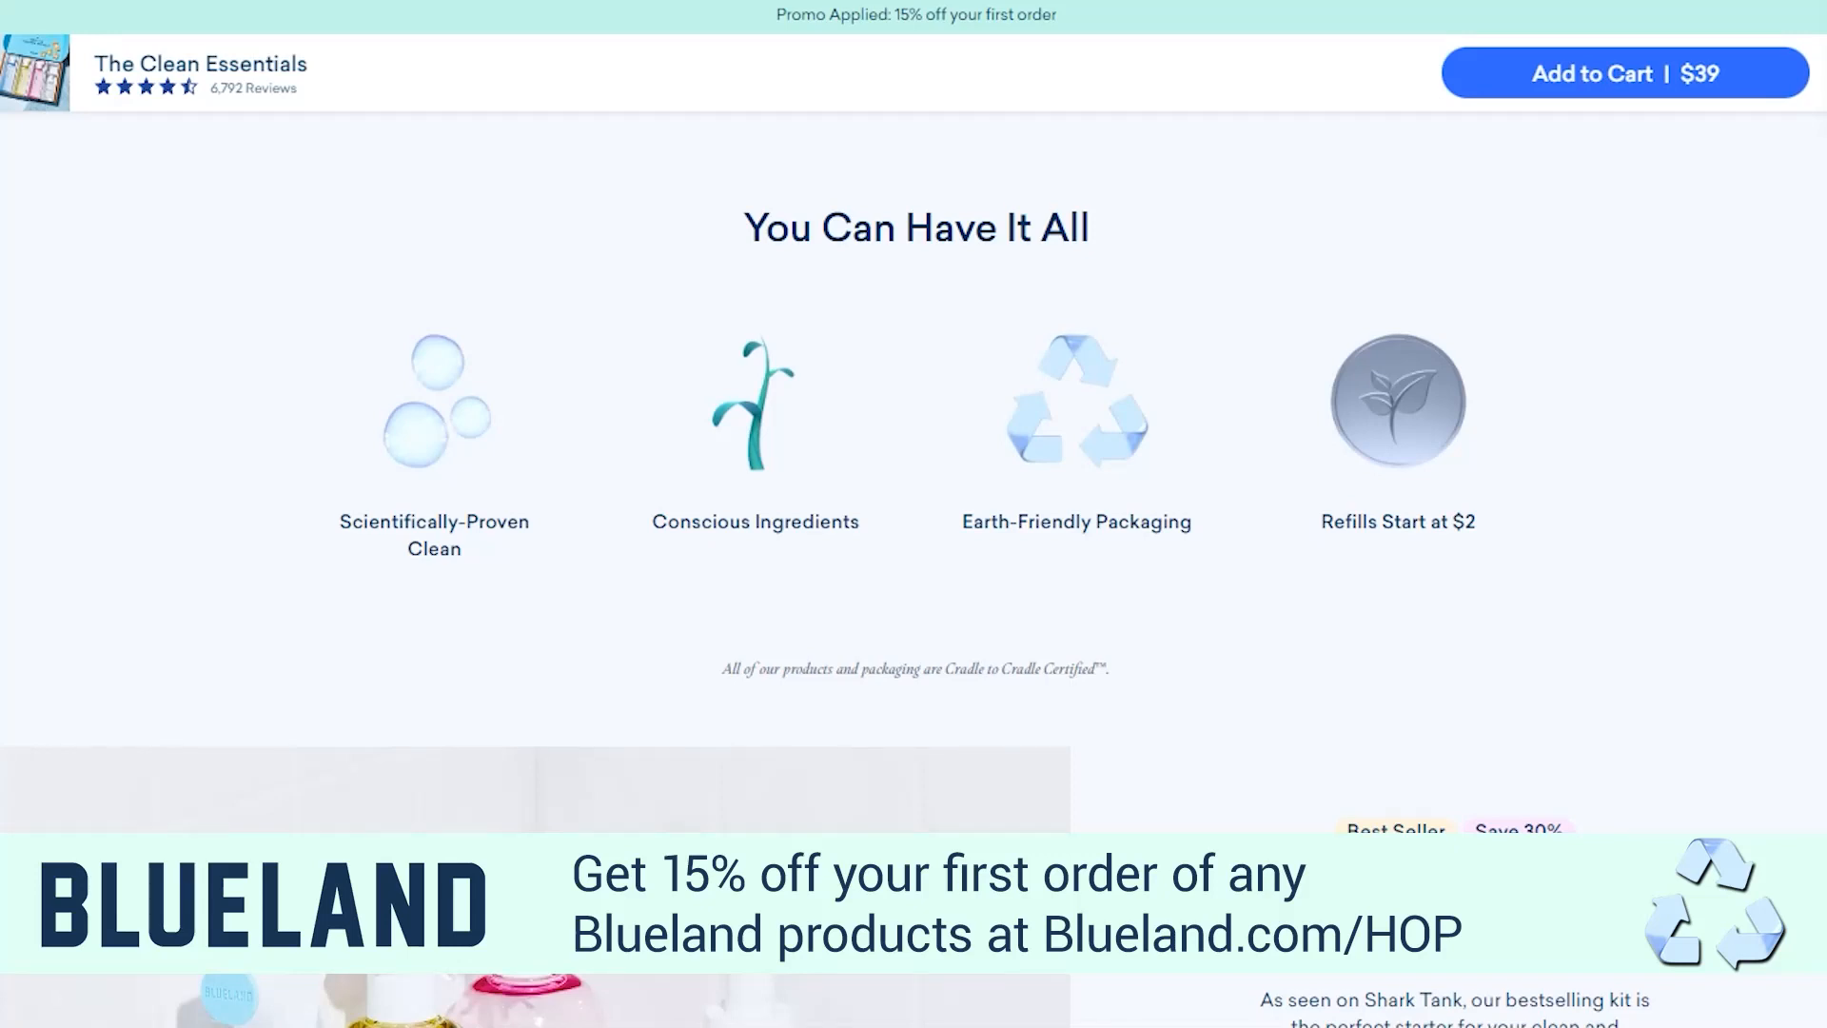
pyautogui.scroll(-3, 914, 471)
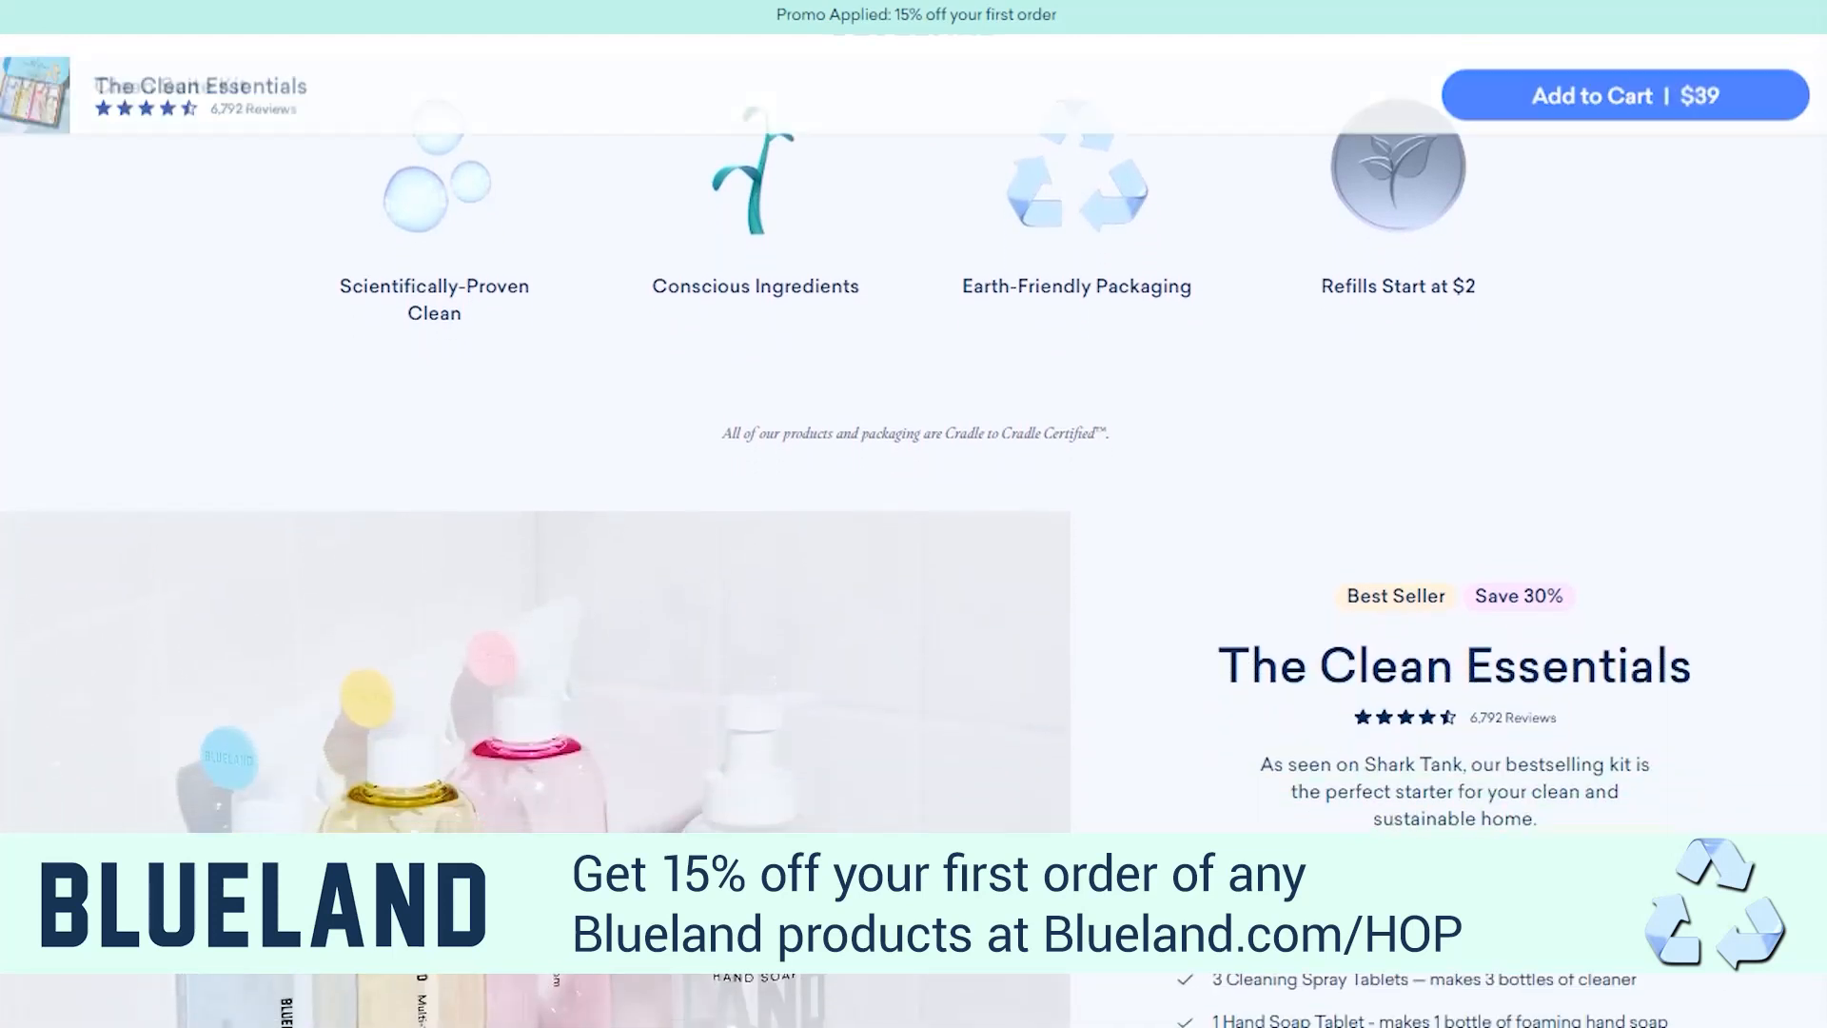
pyautogui.scroll(-4, 914, 471)
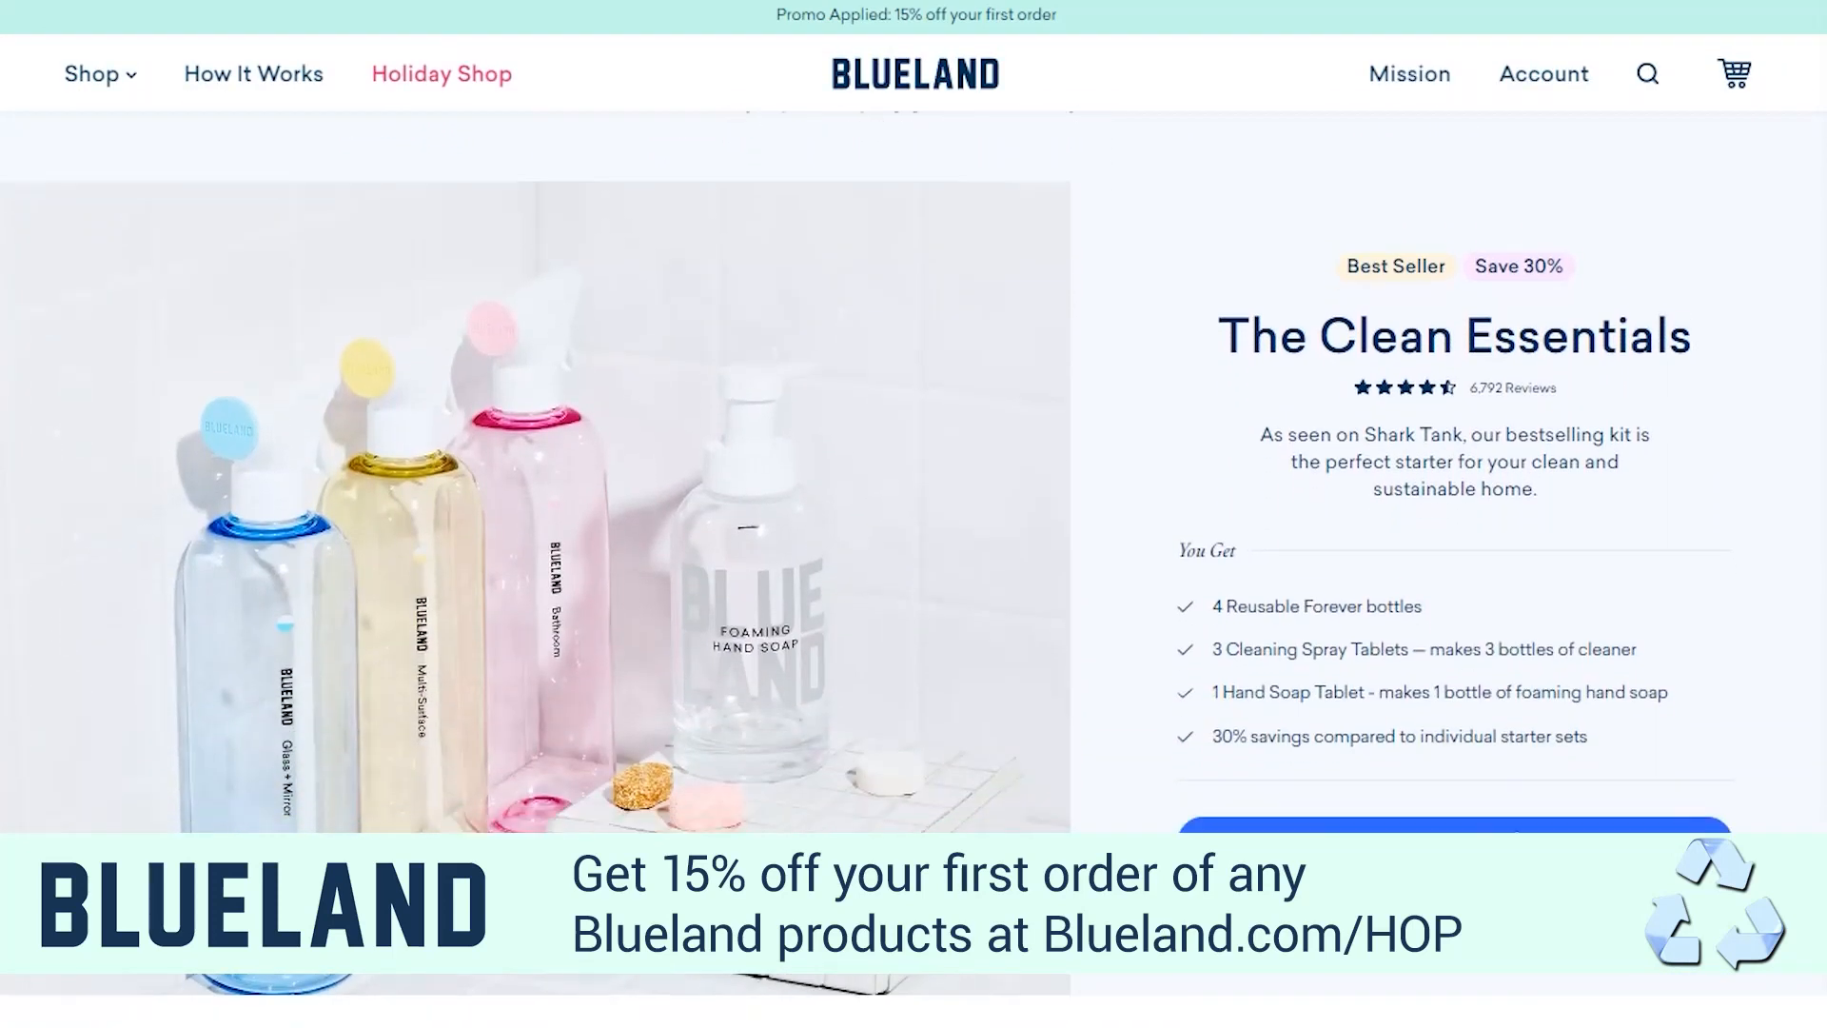
pyautogui.scroll(-1, 914, 471)
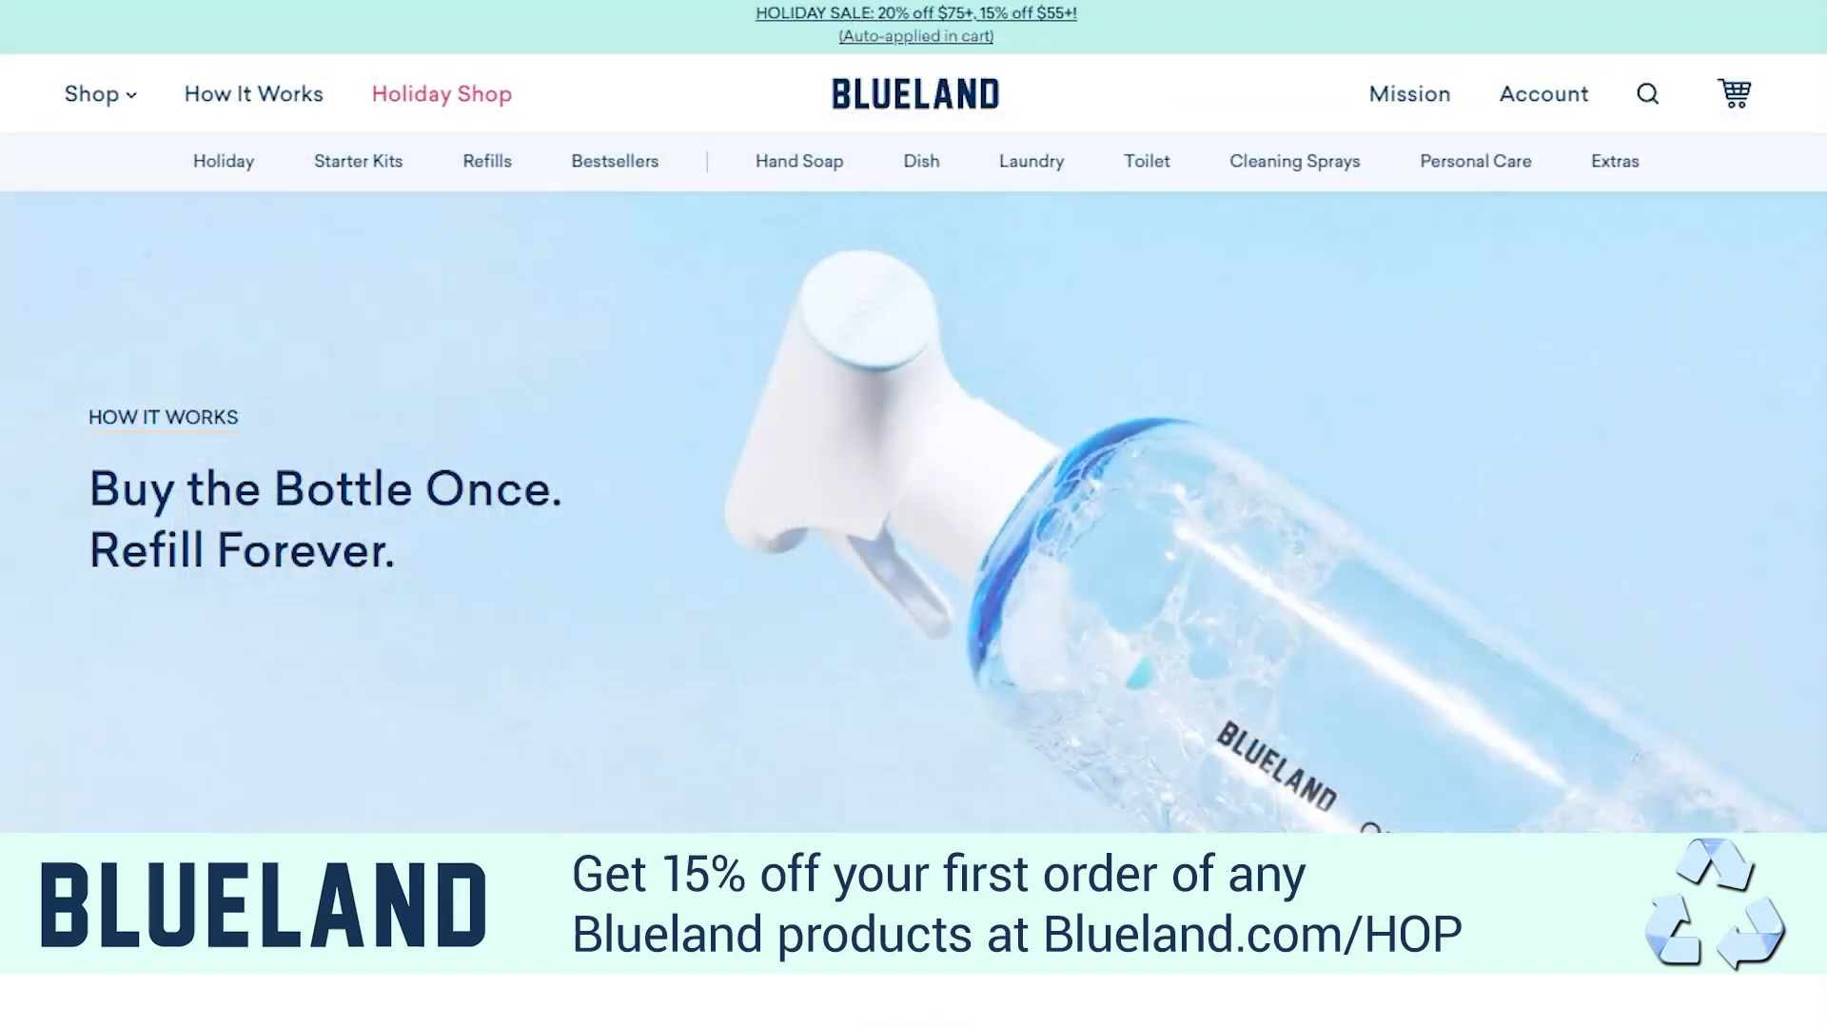
# Read the Cleaning & Soap Tablets section of the How It Works page, including its refill tablet and Forever Bottle figures
pyautogui.scroll(-2, 914, 579)
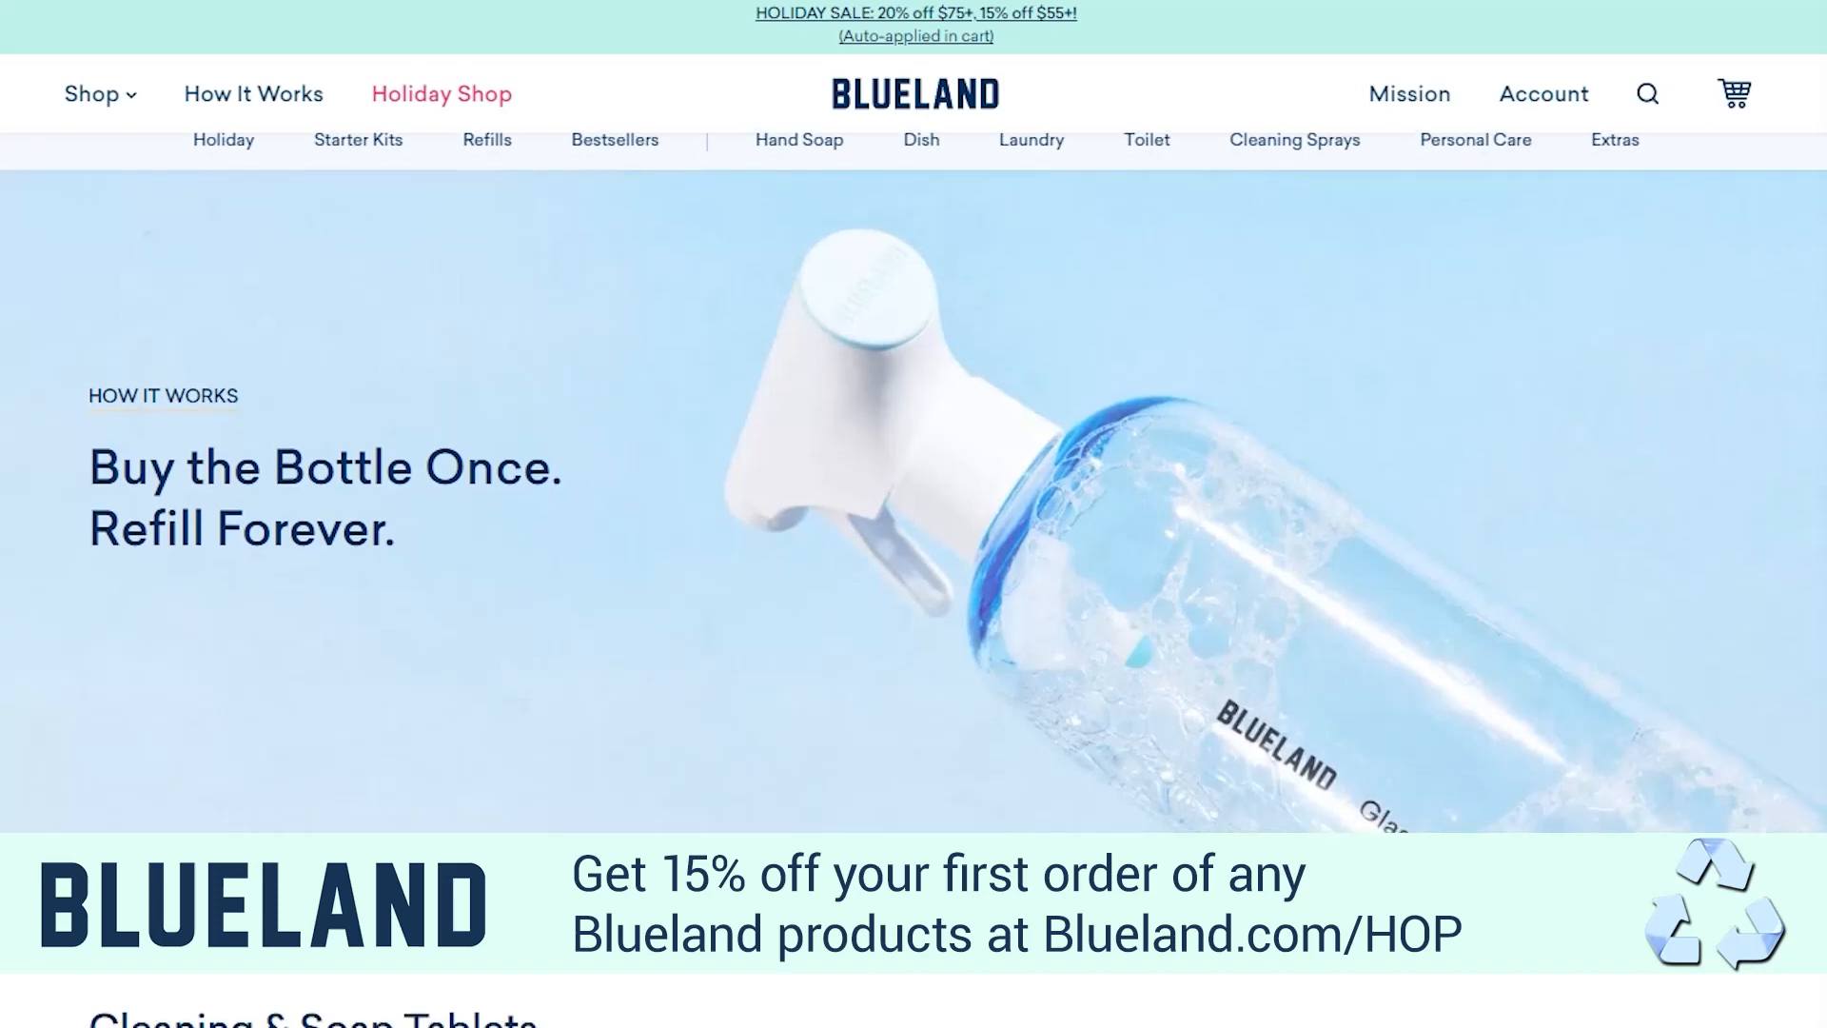
pyautogui.scroll(-3, 913, 580)
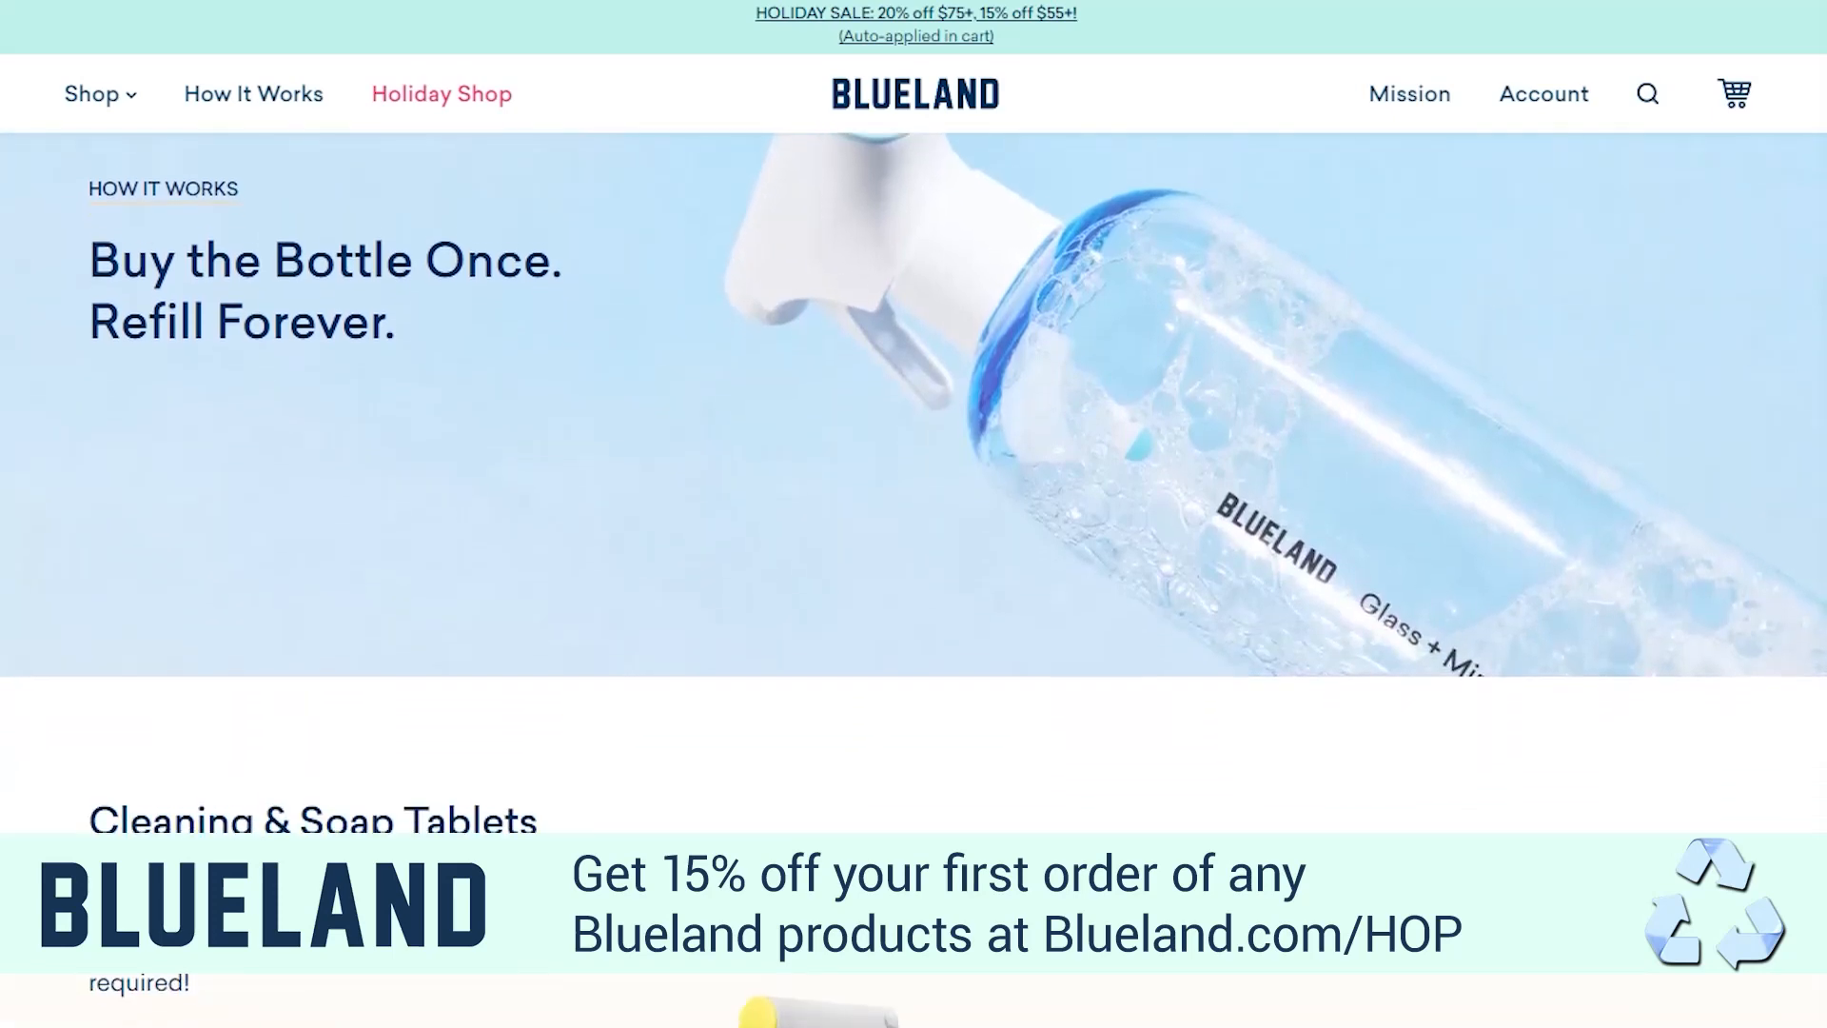
pyautogui.scroll(-3, 913, 579)
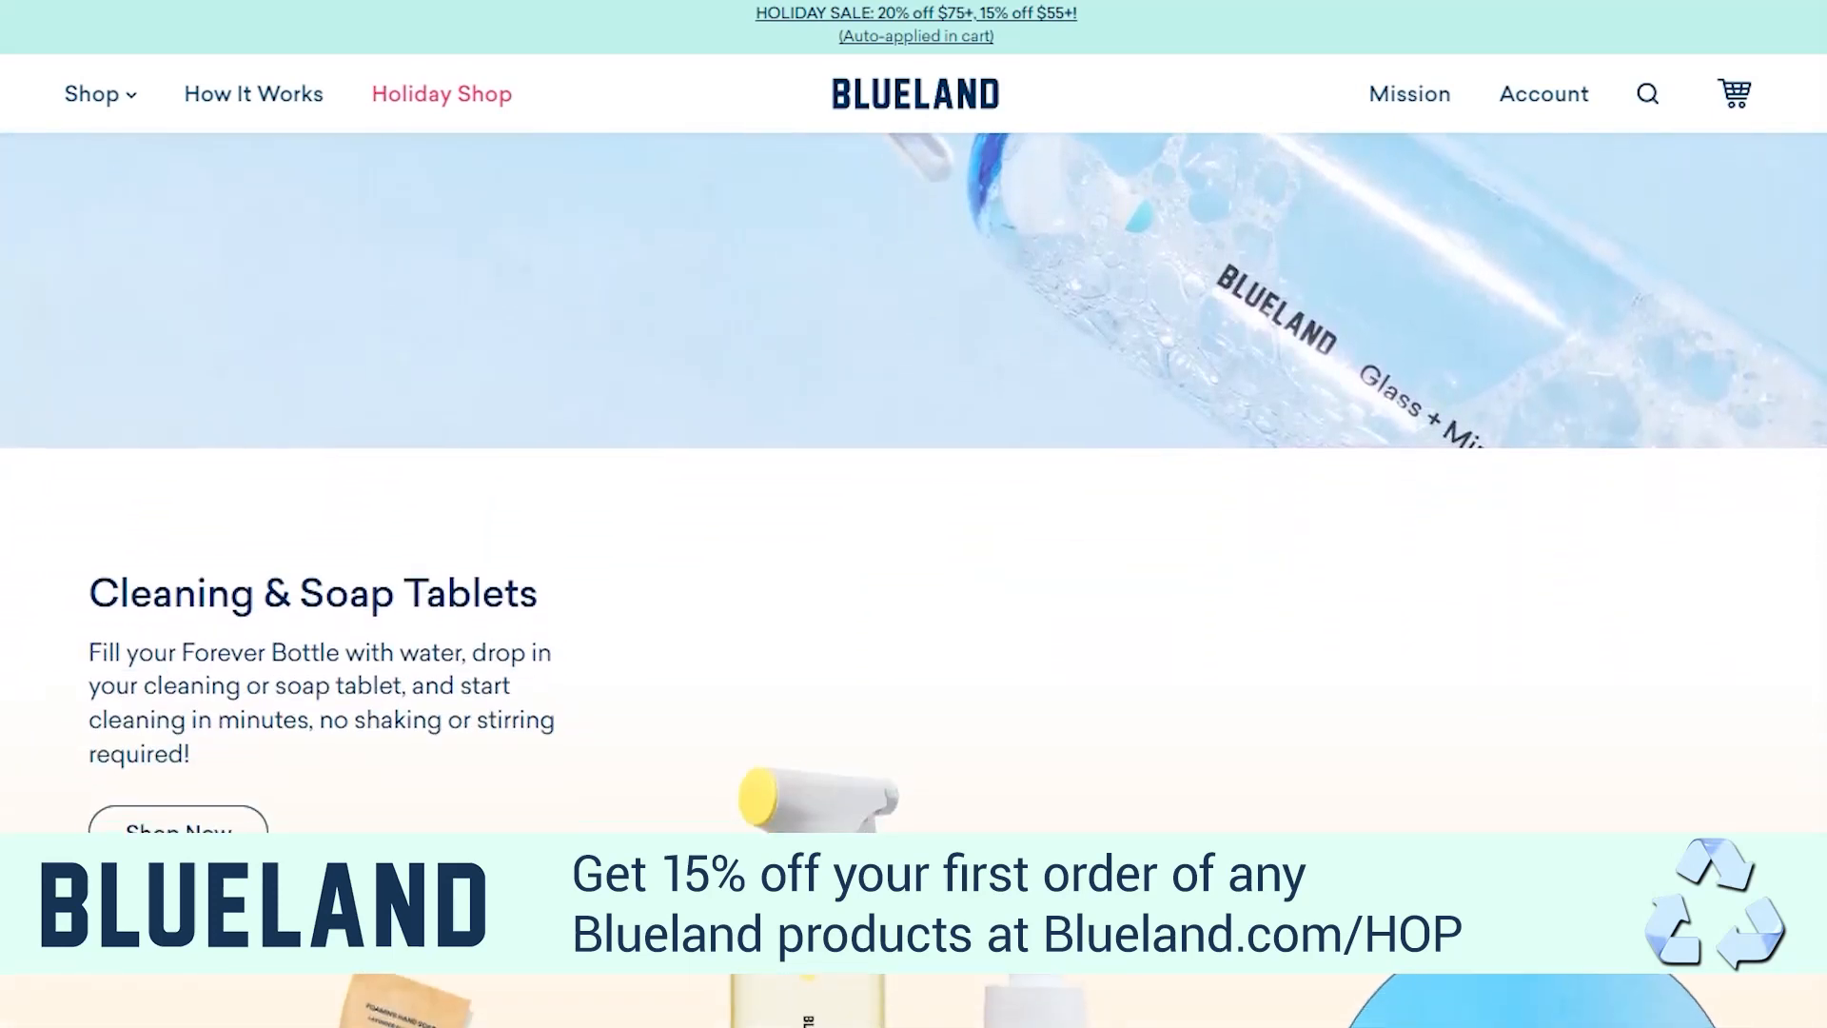
pyautogui.scroll(-3, 914, 580)
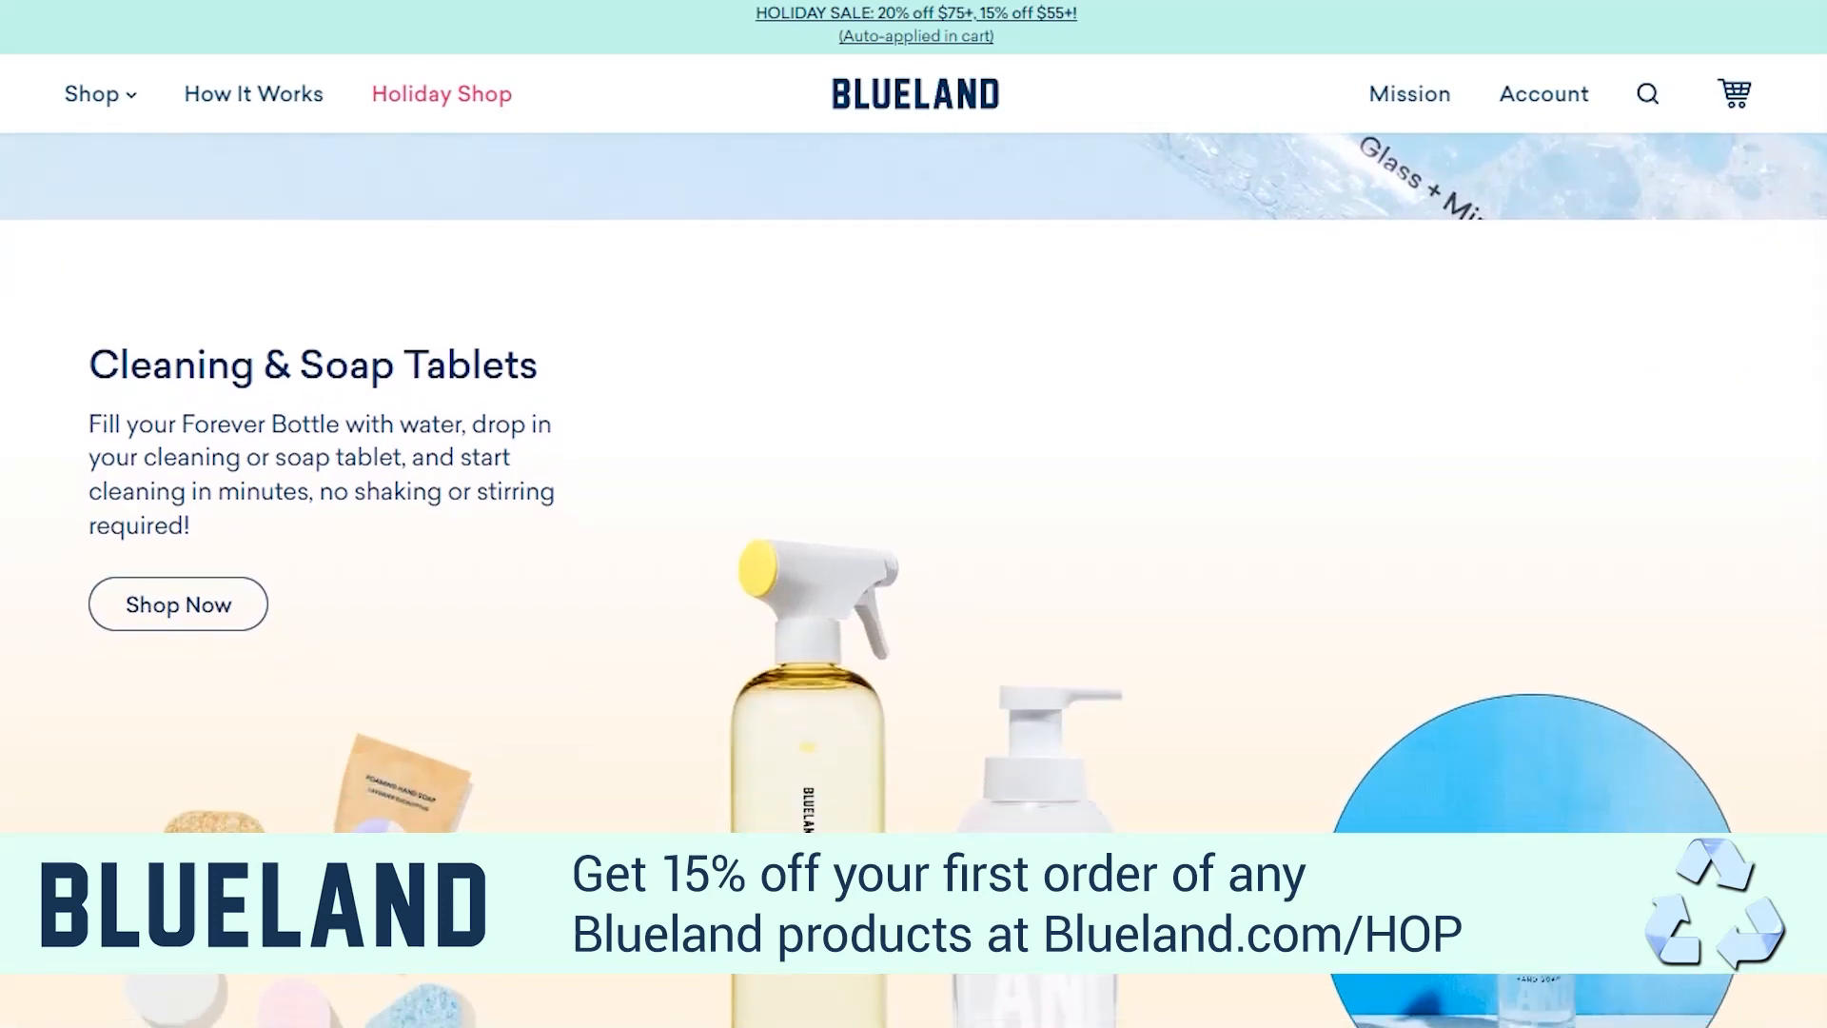
pyautogui.scroll(-1, 914, 580)
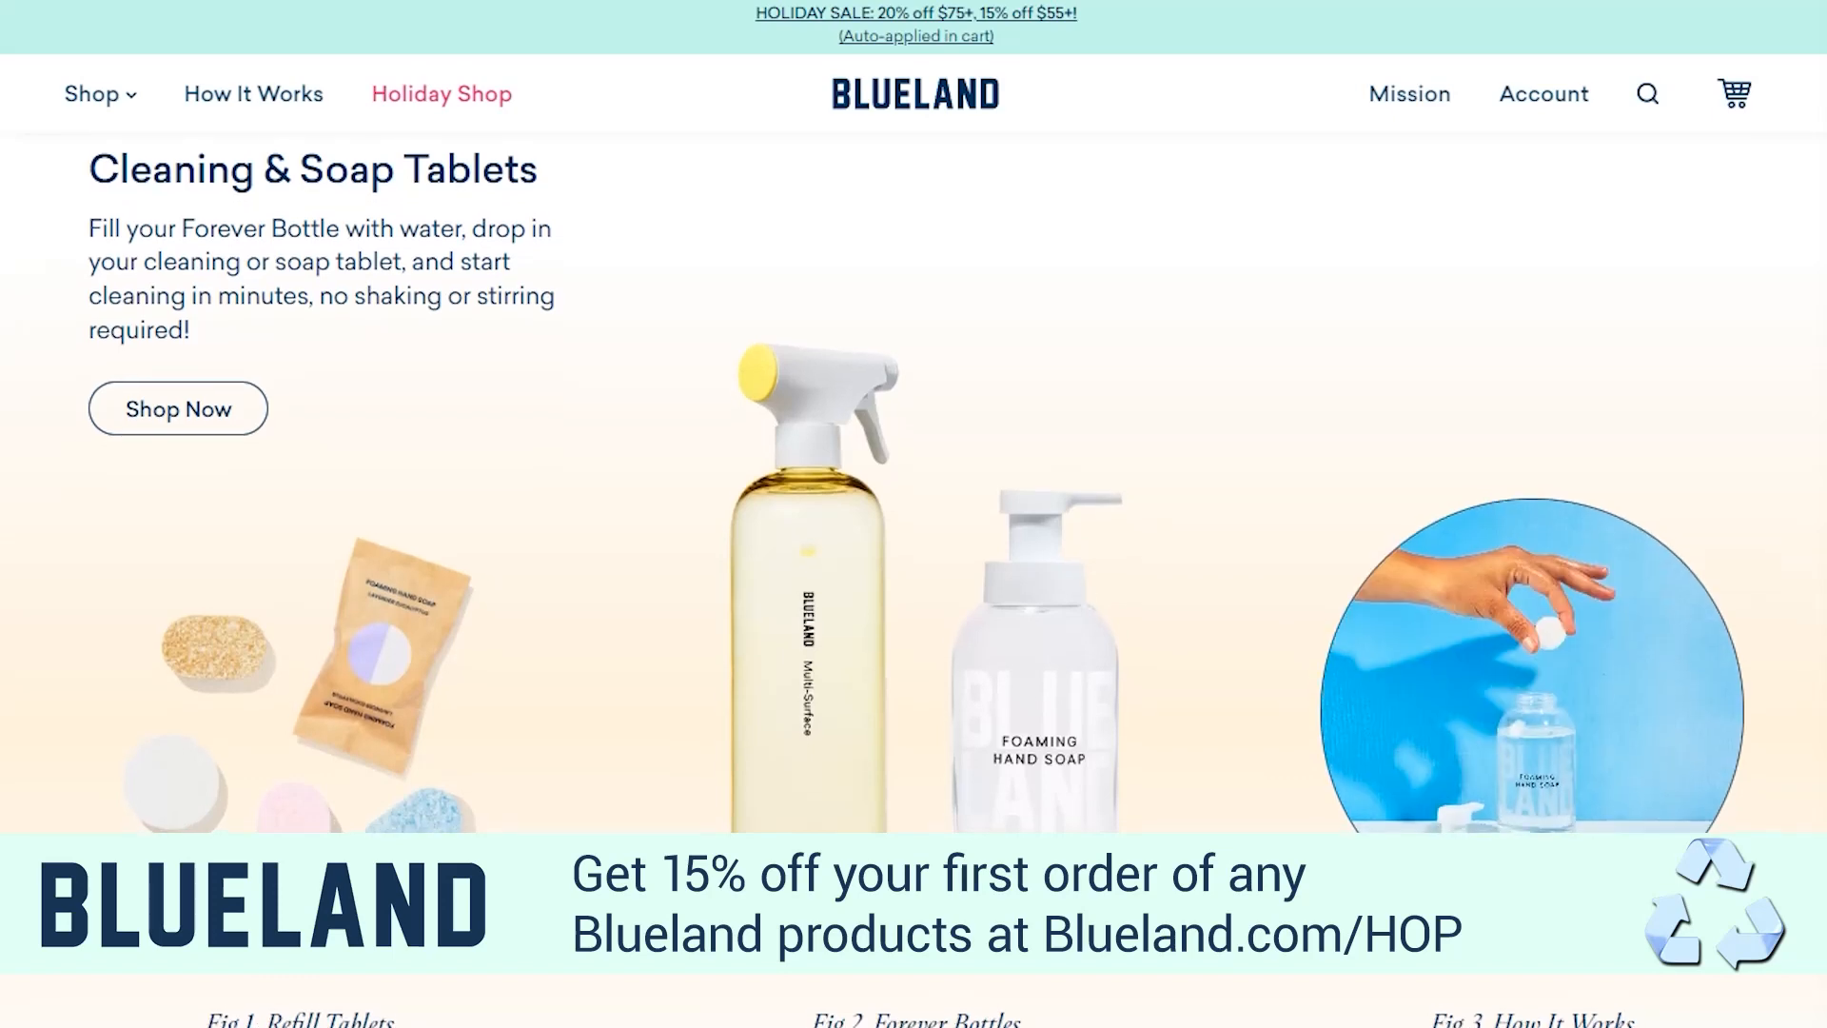
pyautogui.scroll(-2, 914, 580)
pyautogui.scroll(-3, 913, 580)
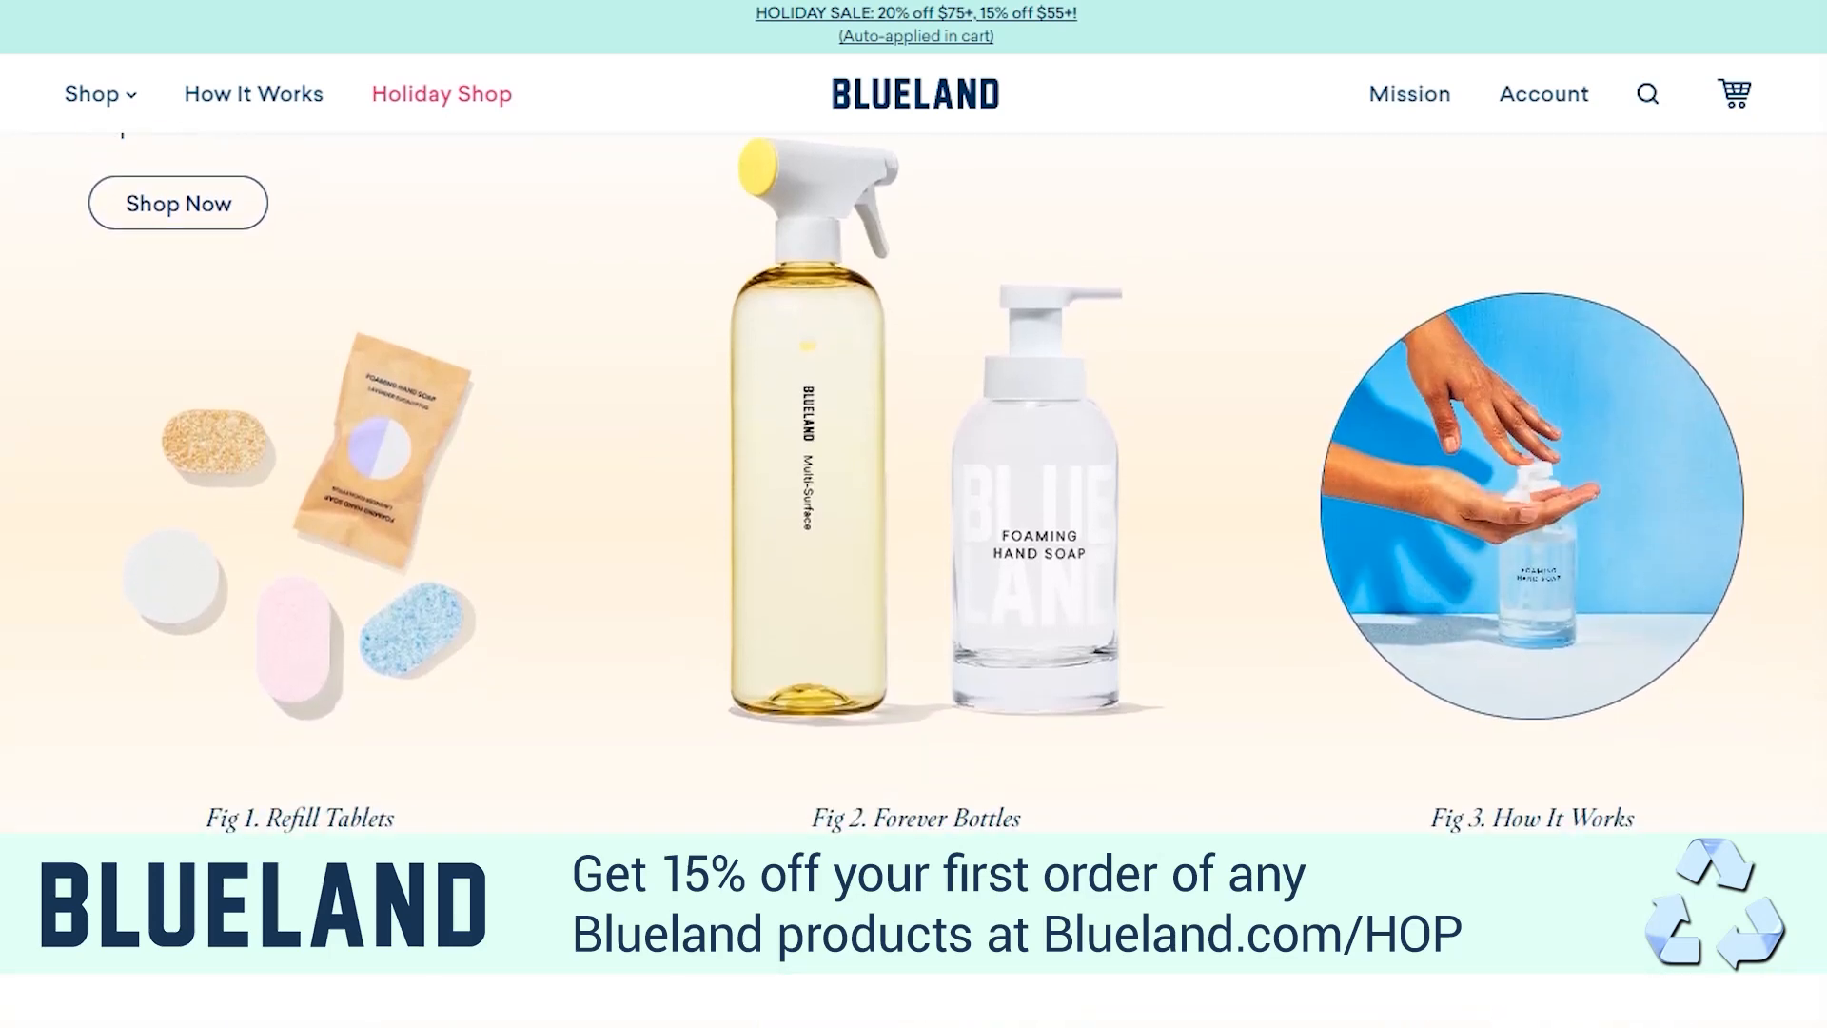
pyautogui.scroll(-3, 914, 580)
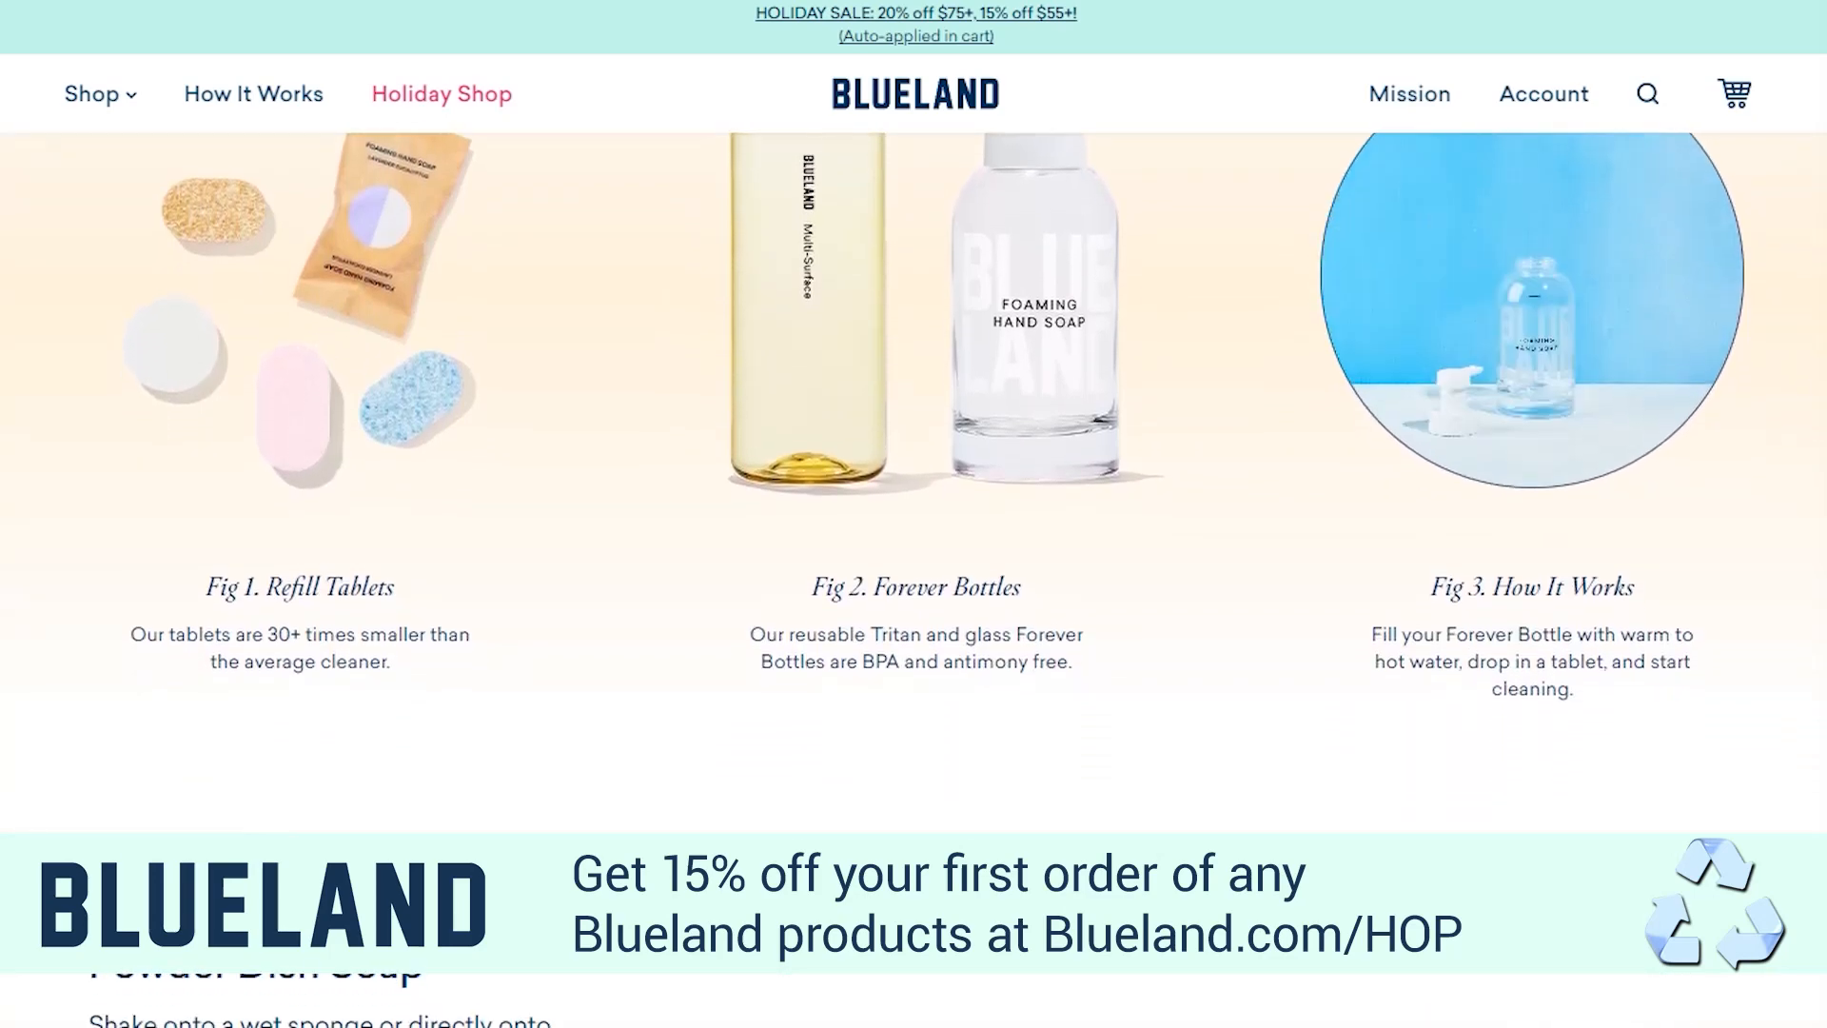
pyautogui.scroll(-2, 913, 579)
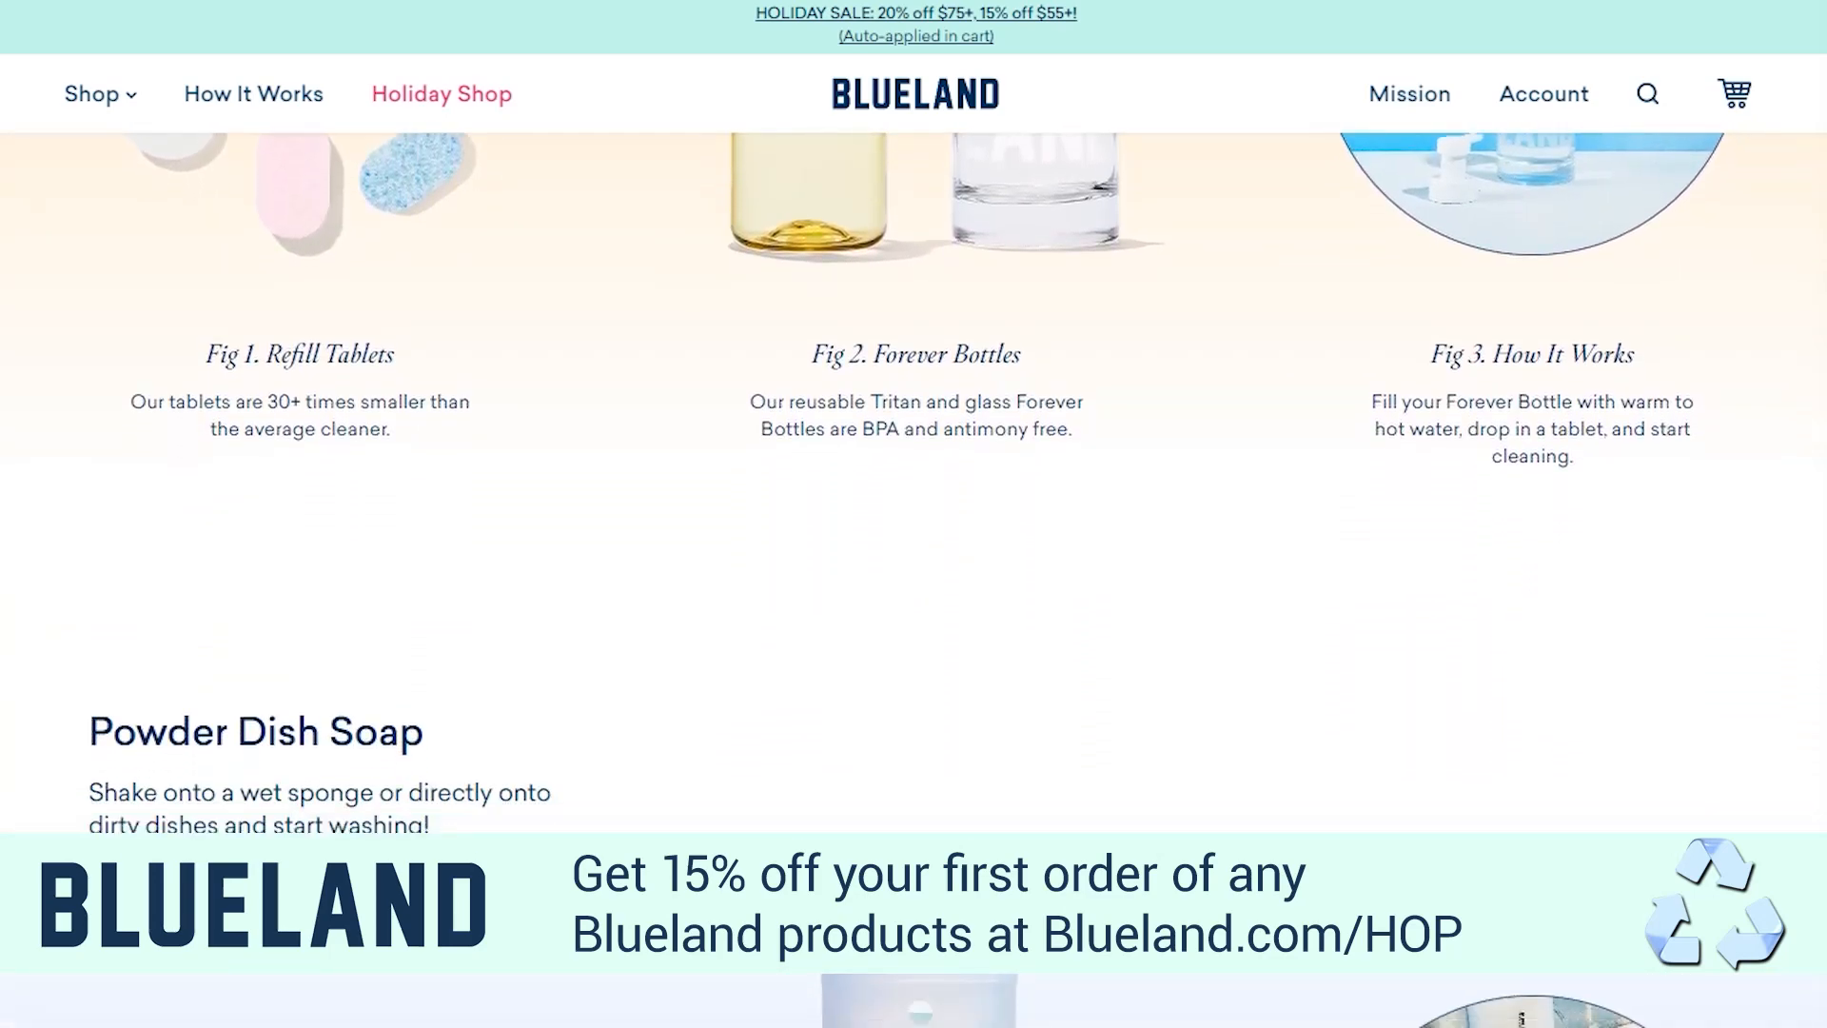
# Examine the Powder Dish Soap section and the introduction to Laundry & Dishwasher Tablets on the How It Works page
pyautogui.scroll(-1, 913, 580)
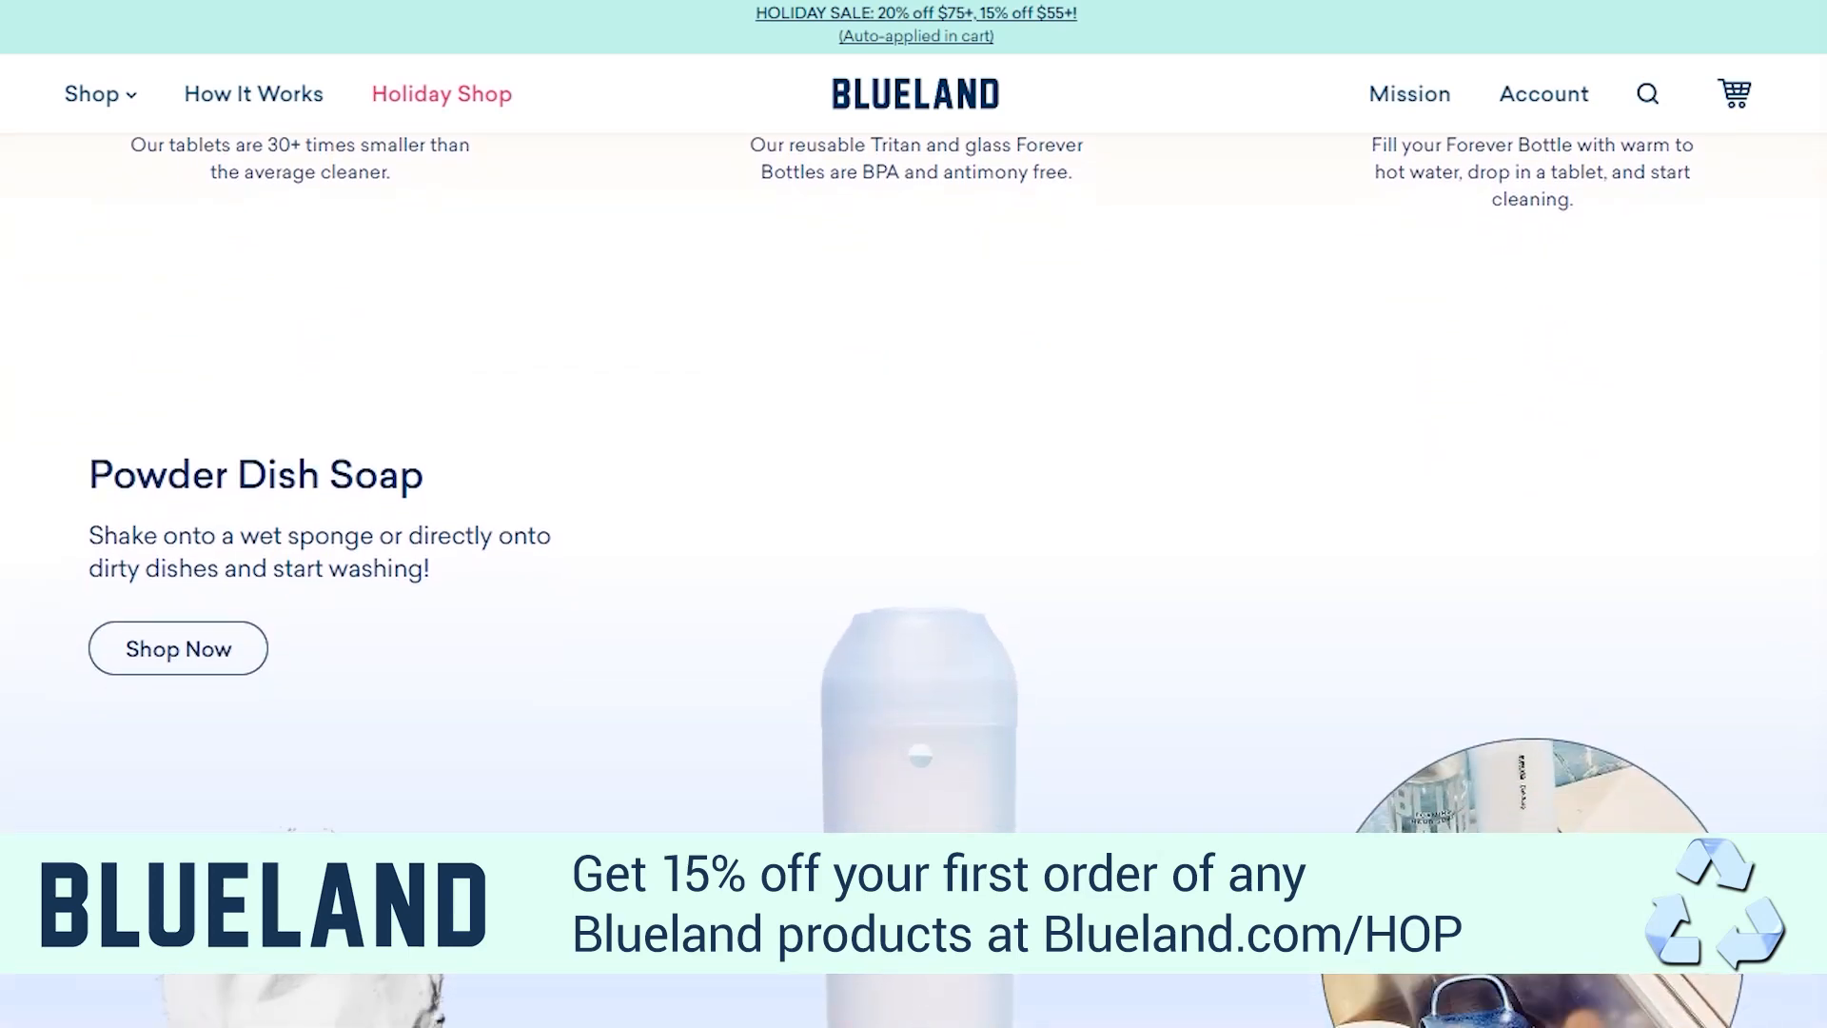
pyautogui.scroll(-2, 914, 580)
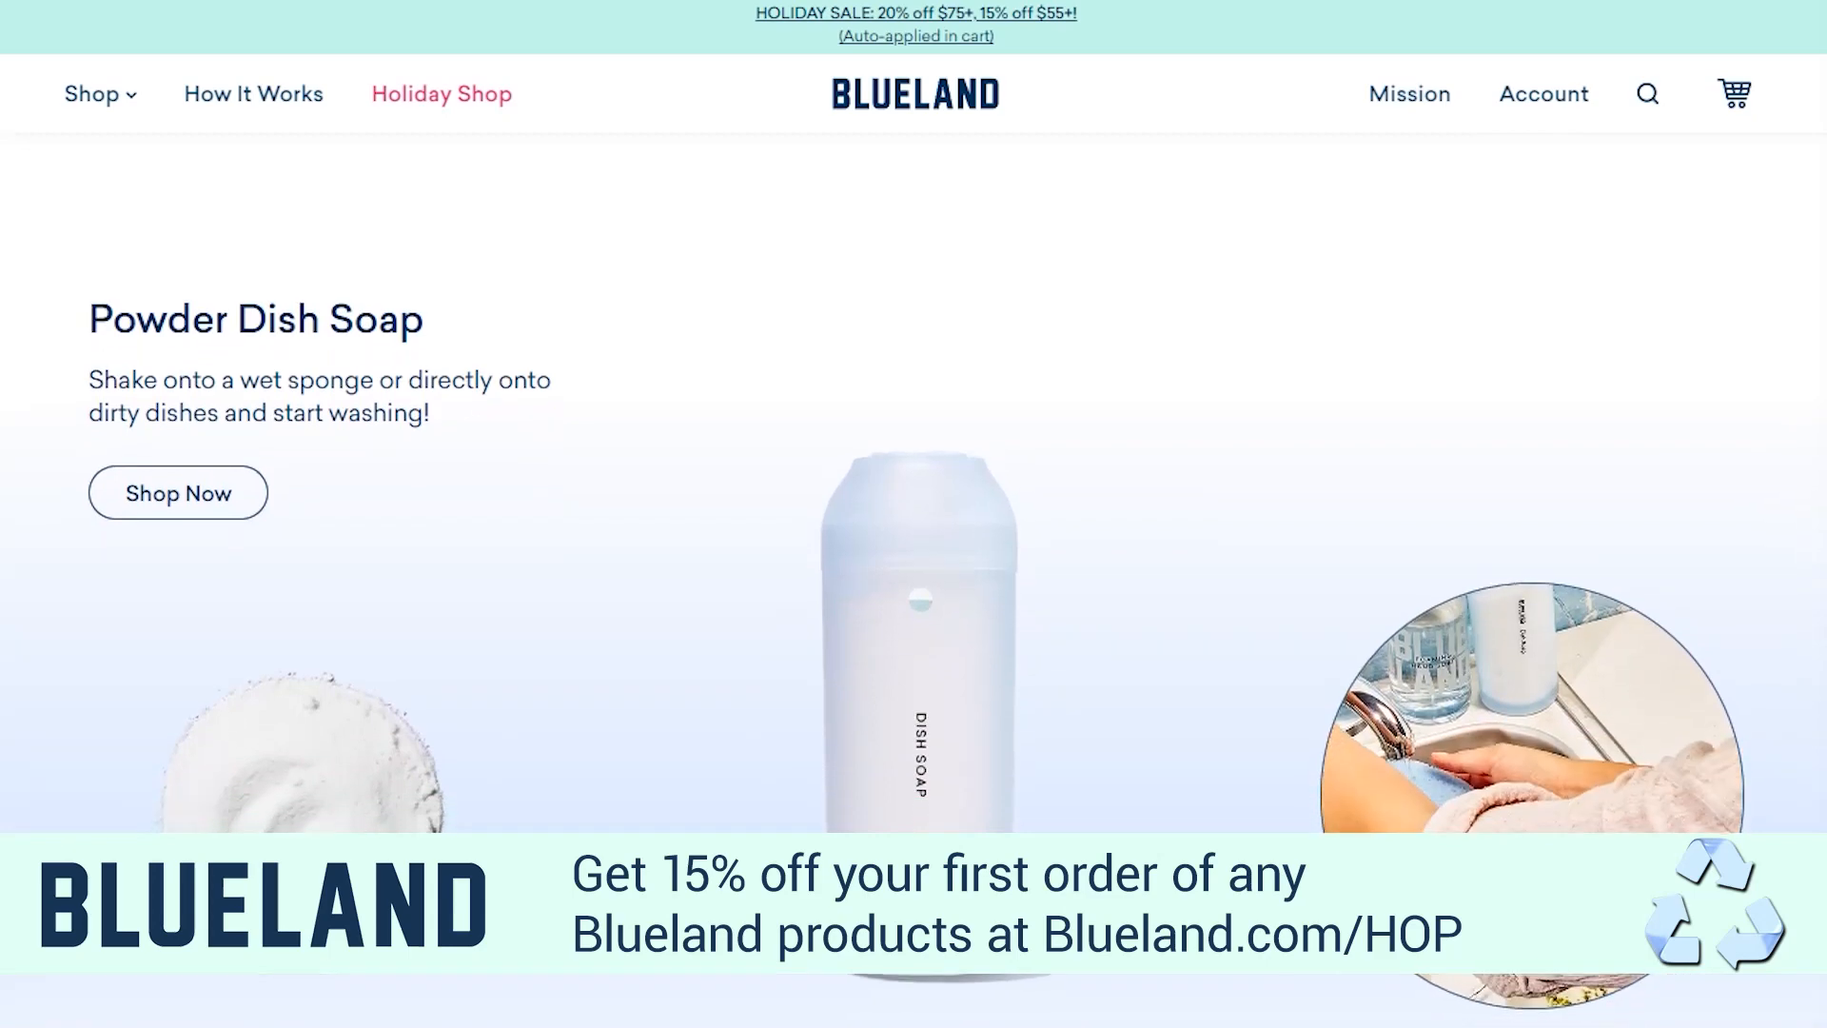
pyautogui.scroll(-2, 914, 579)
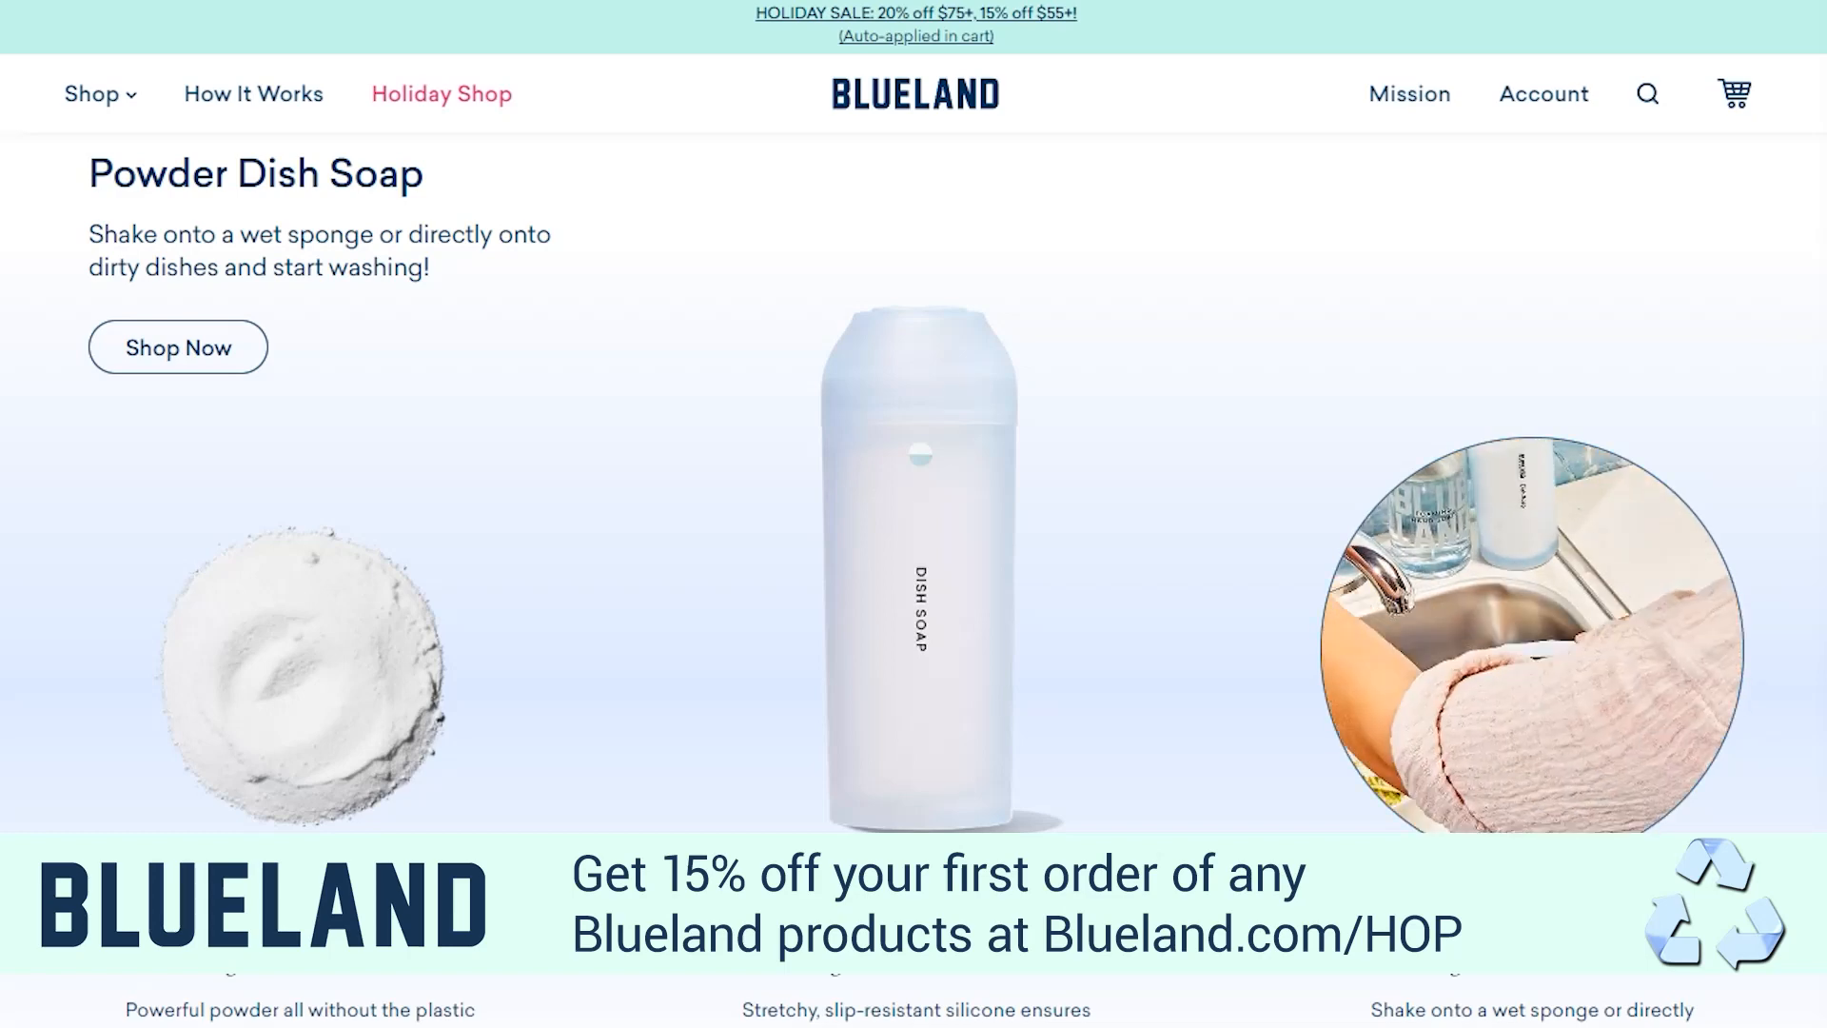
pyautogui.scroll(-2, 913, 571)
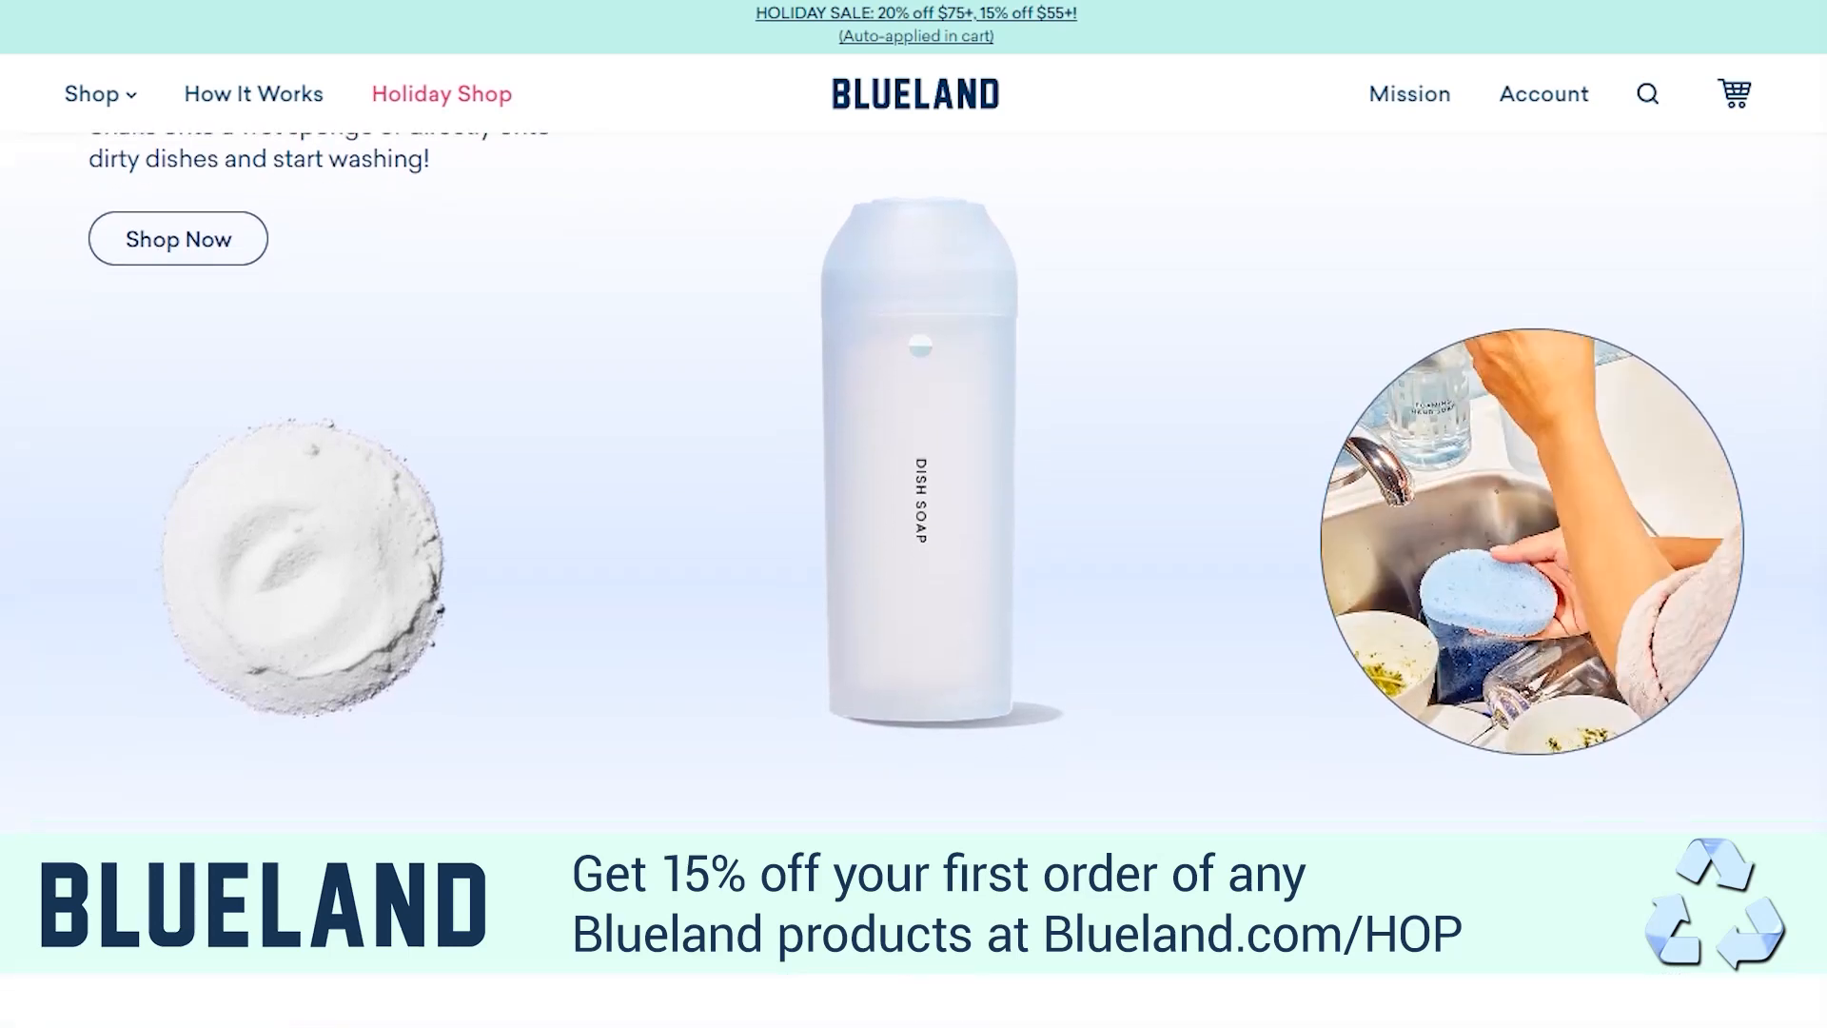
pyautogui.scroll(-2, 914, 571)
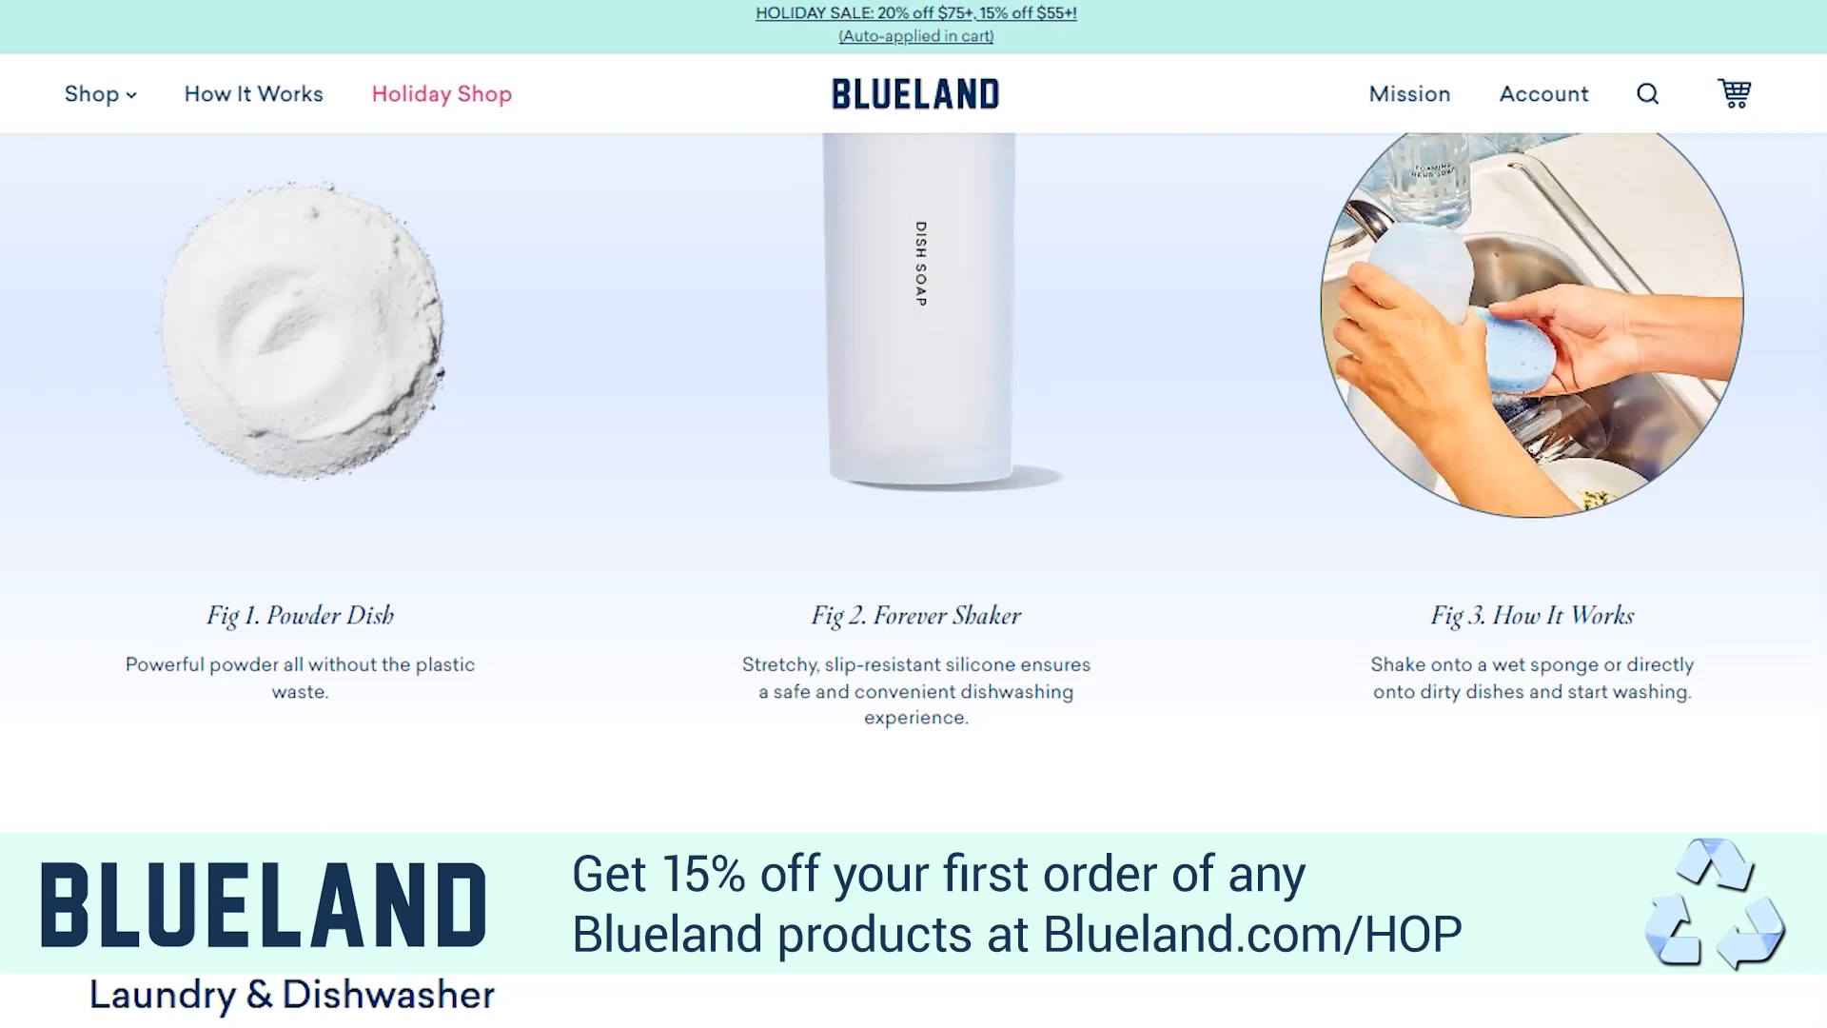
pyautogui.scroll(-1, 914, 571)
pyautogui.scroll(-2, 914, 571)
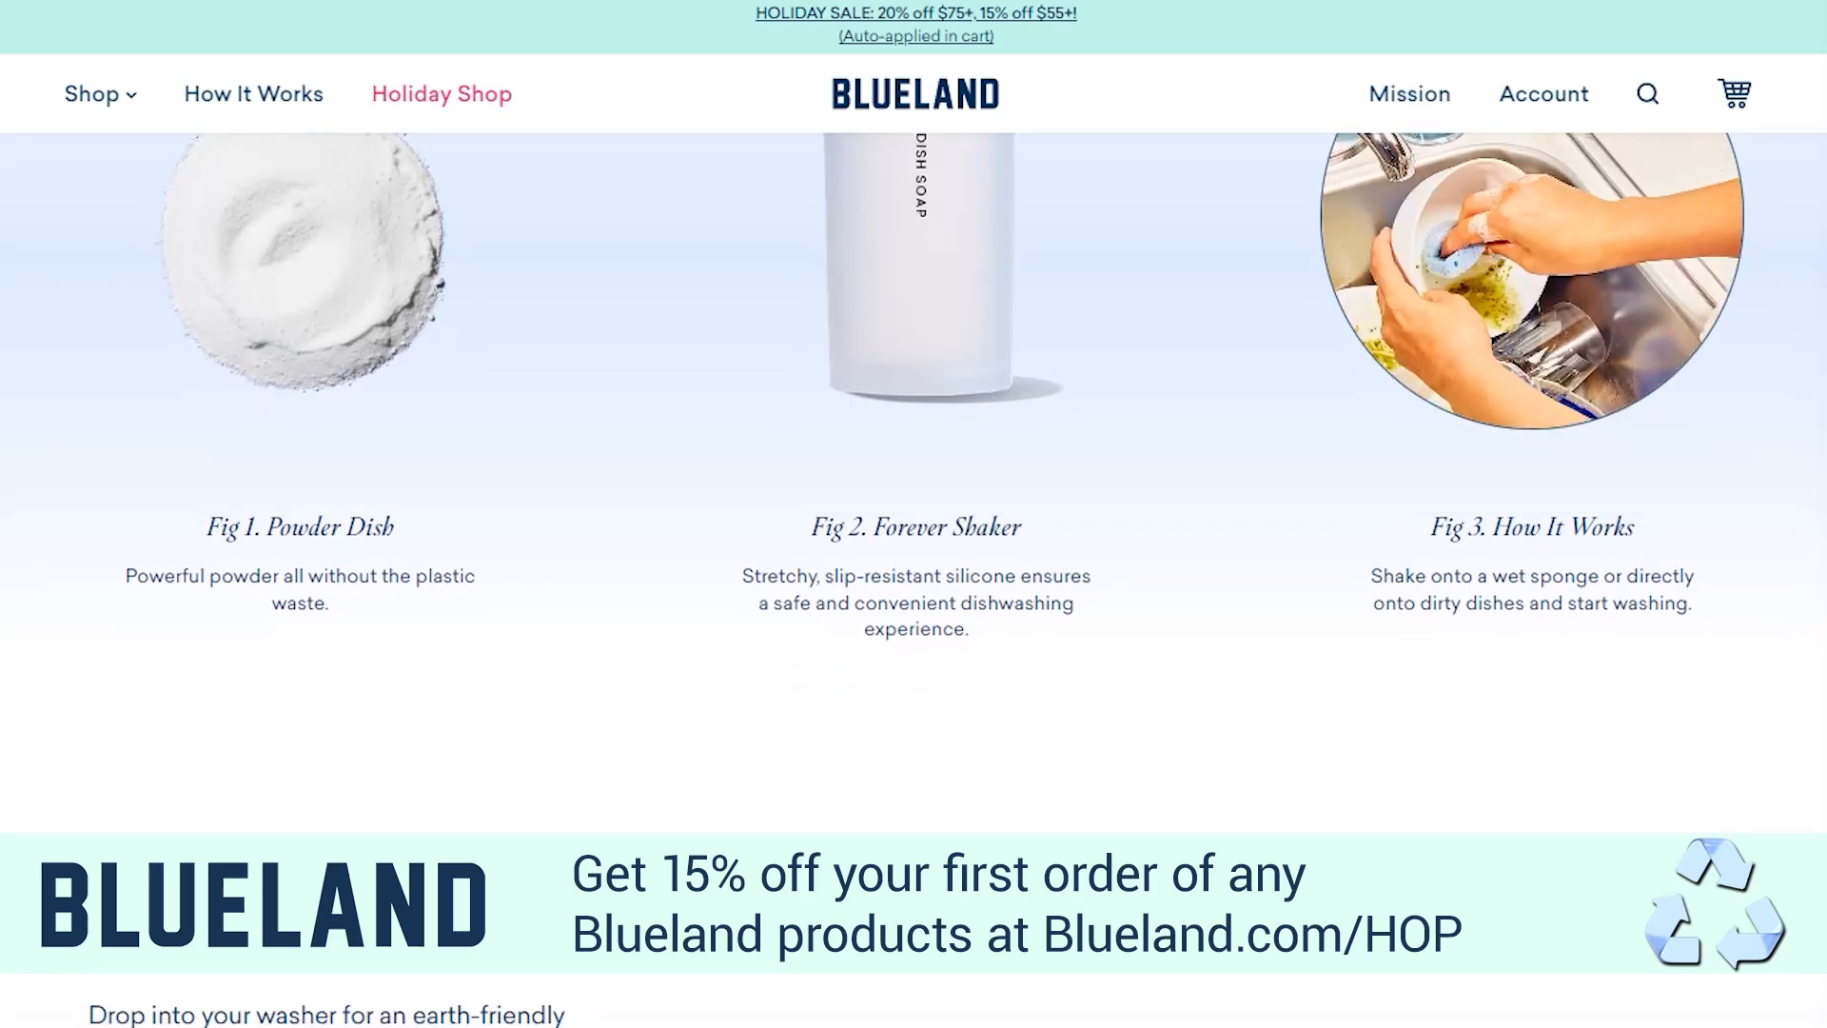
pyautogui.scroll(-2, 913, 571)
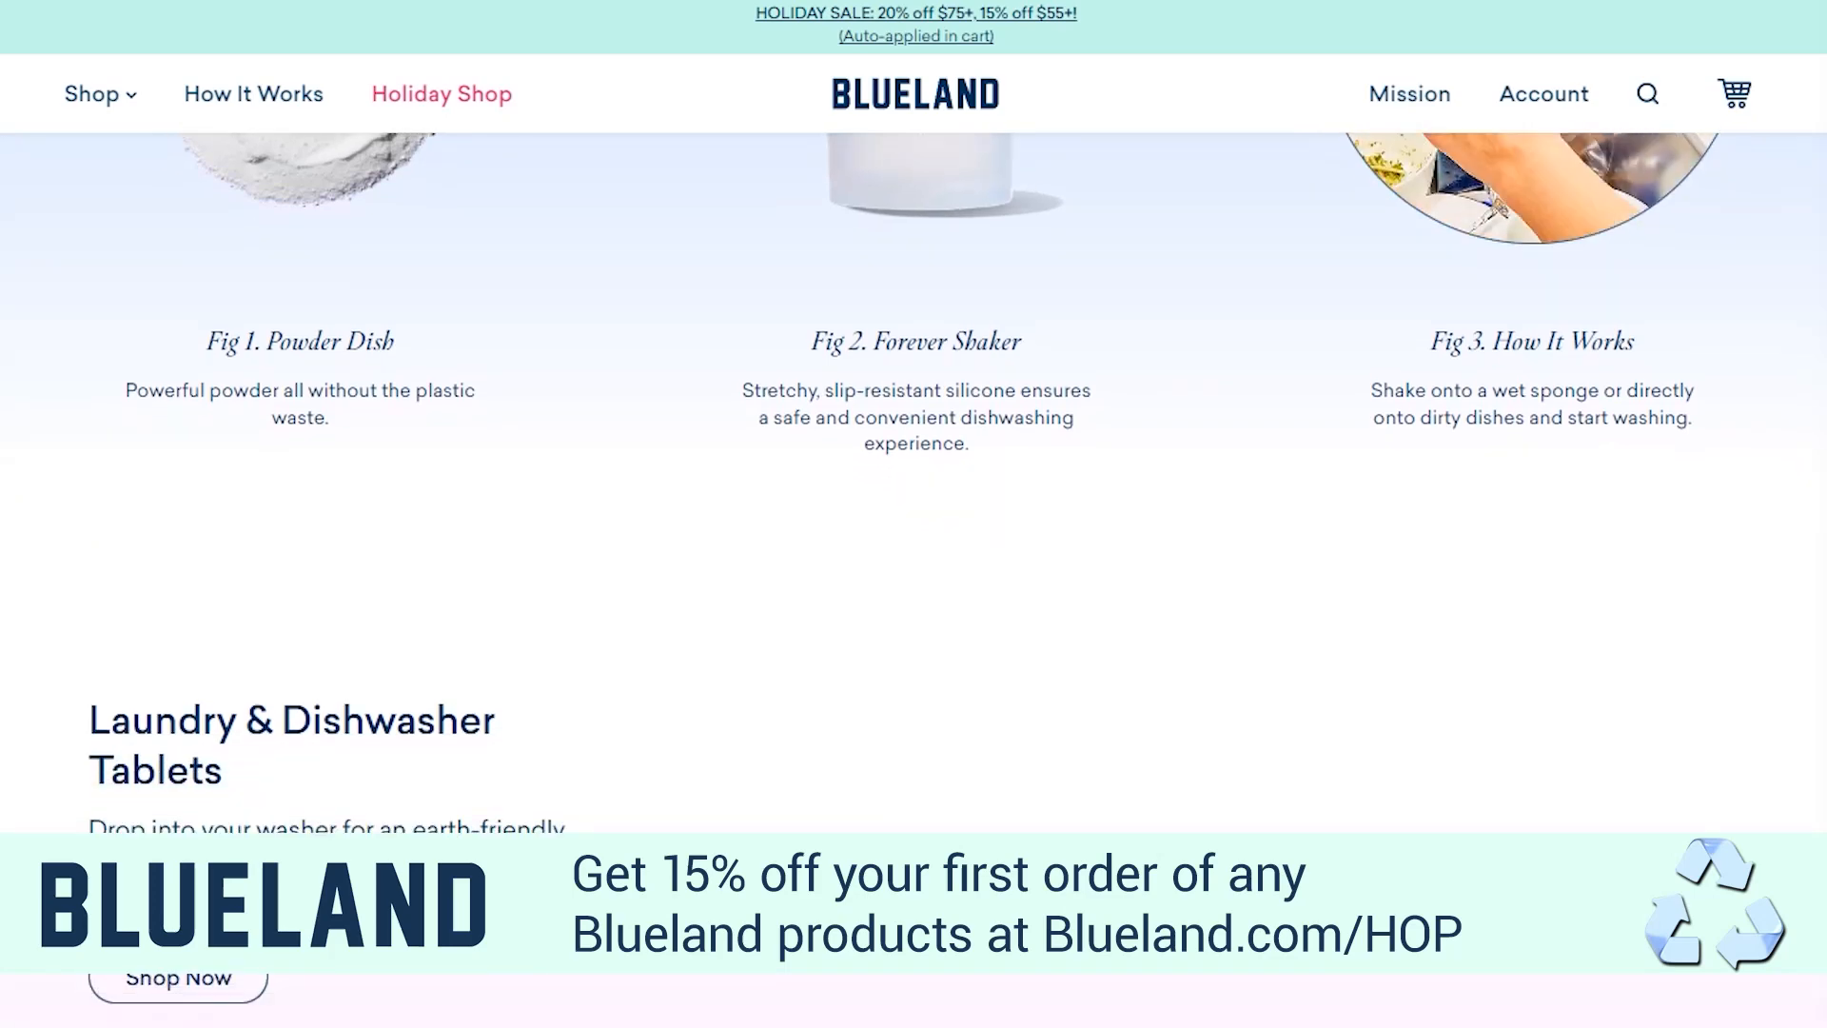
pyautogui.scroll(-2, 914, 571)
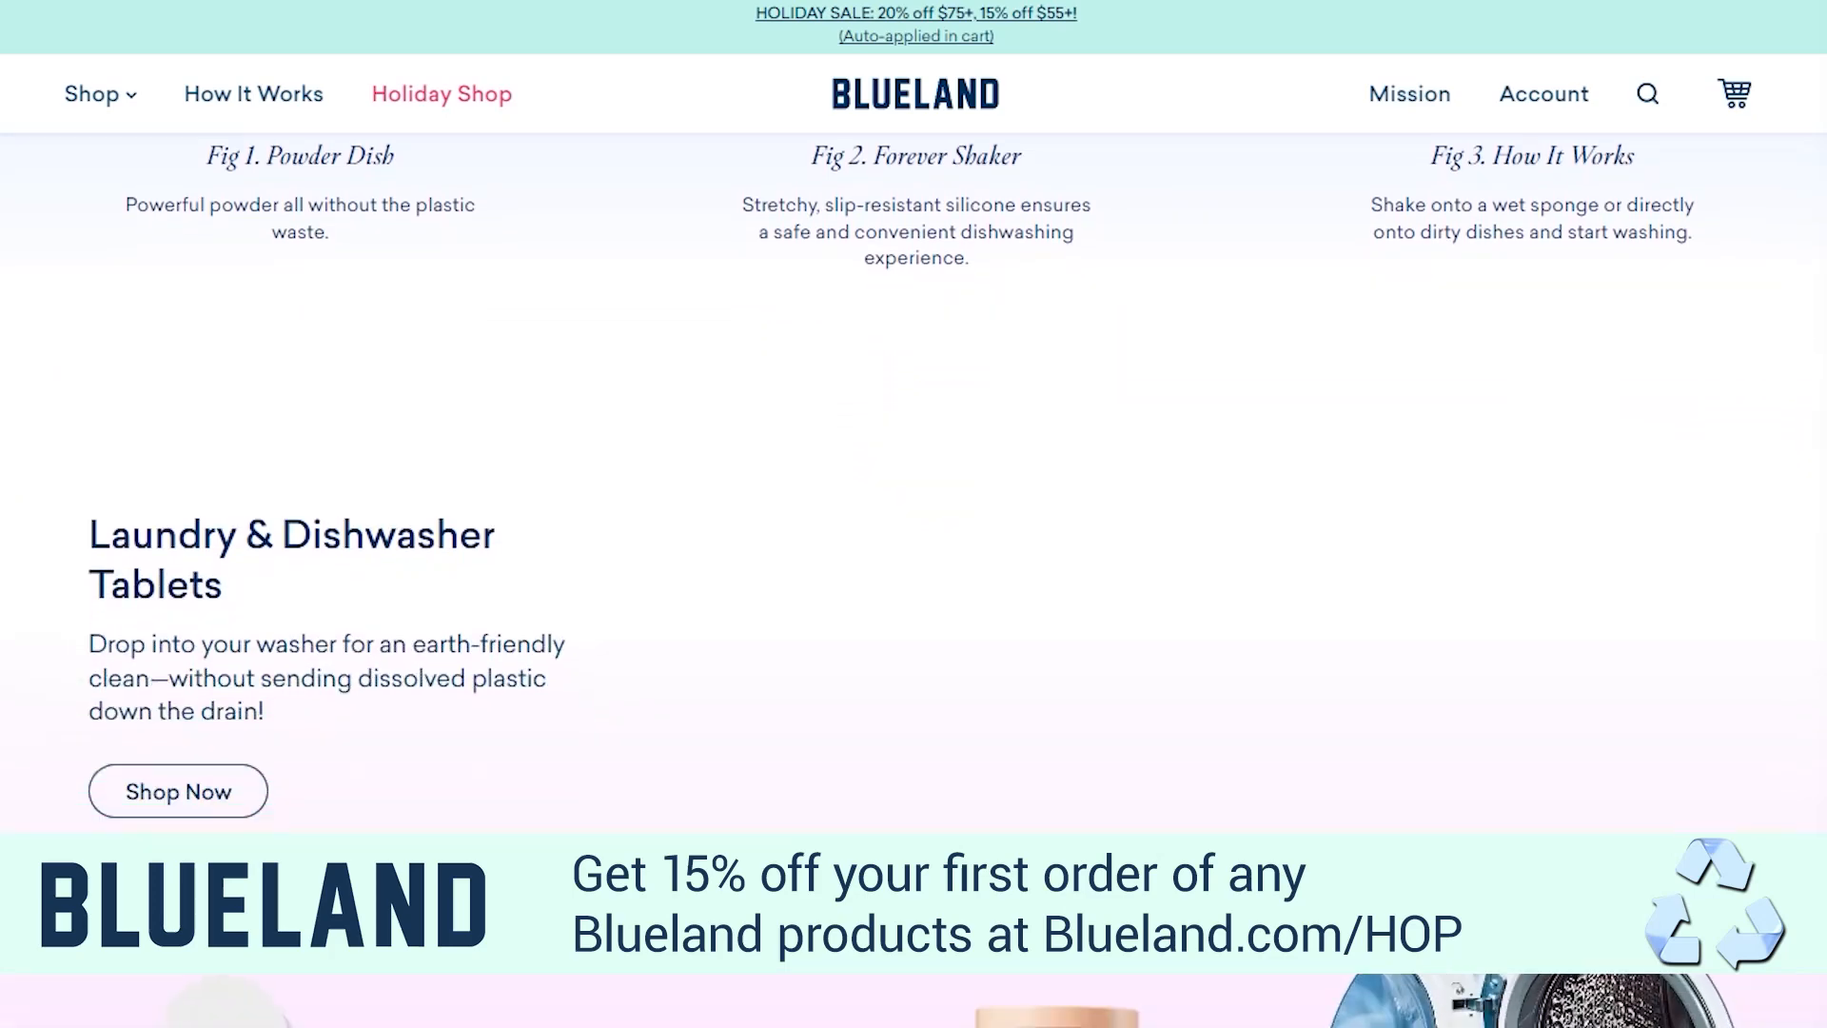
pyautogui.scroll(-2, 914, 571)
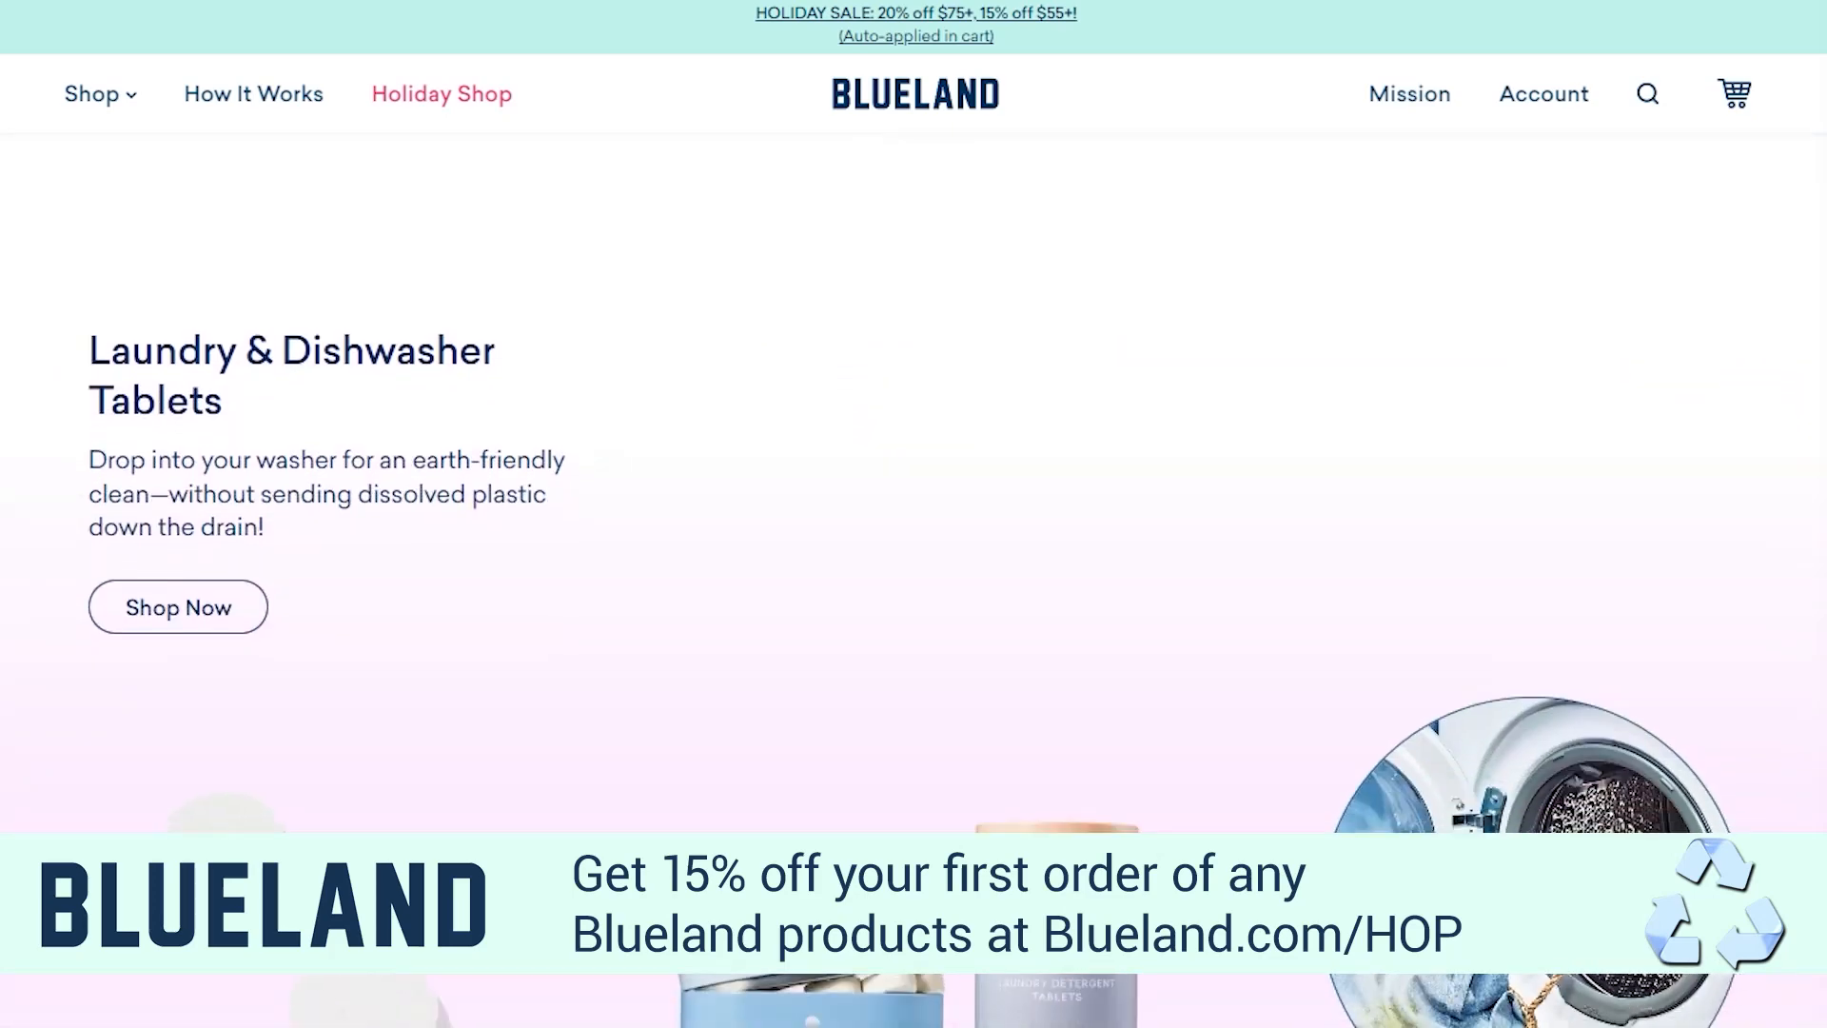
pyautogui.scroll(-2, 914, 571)
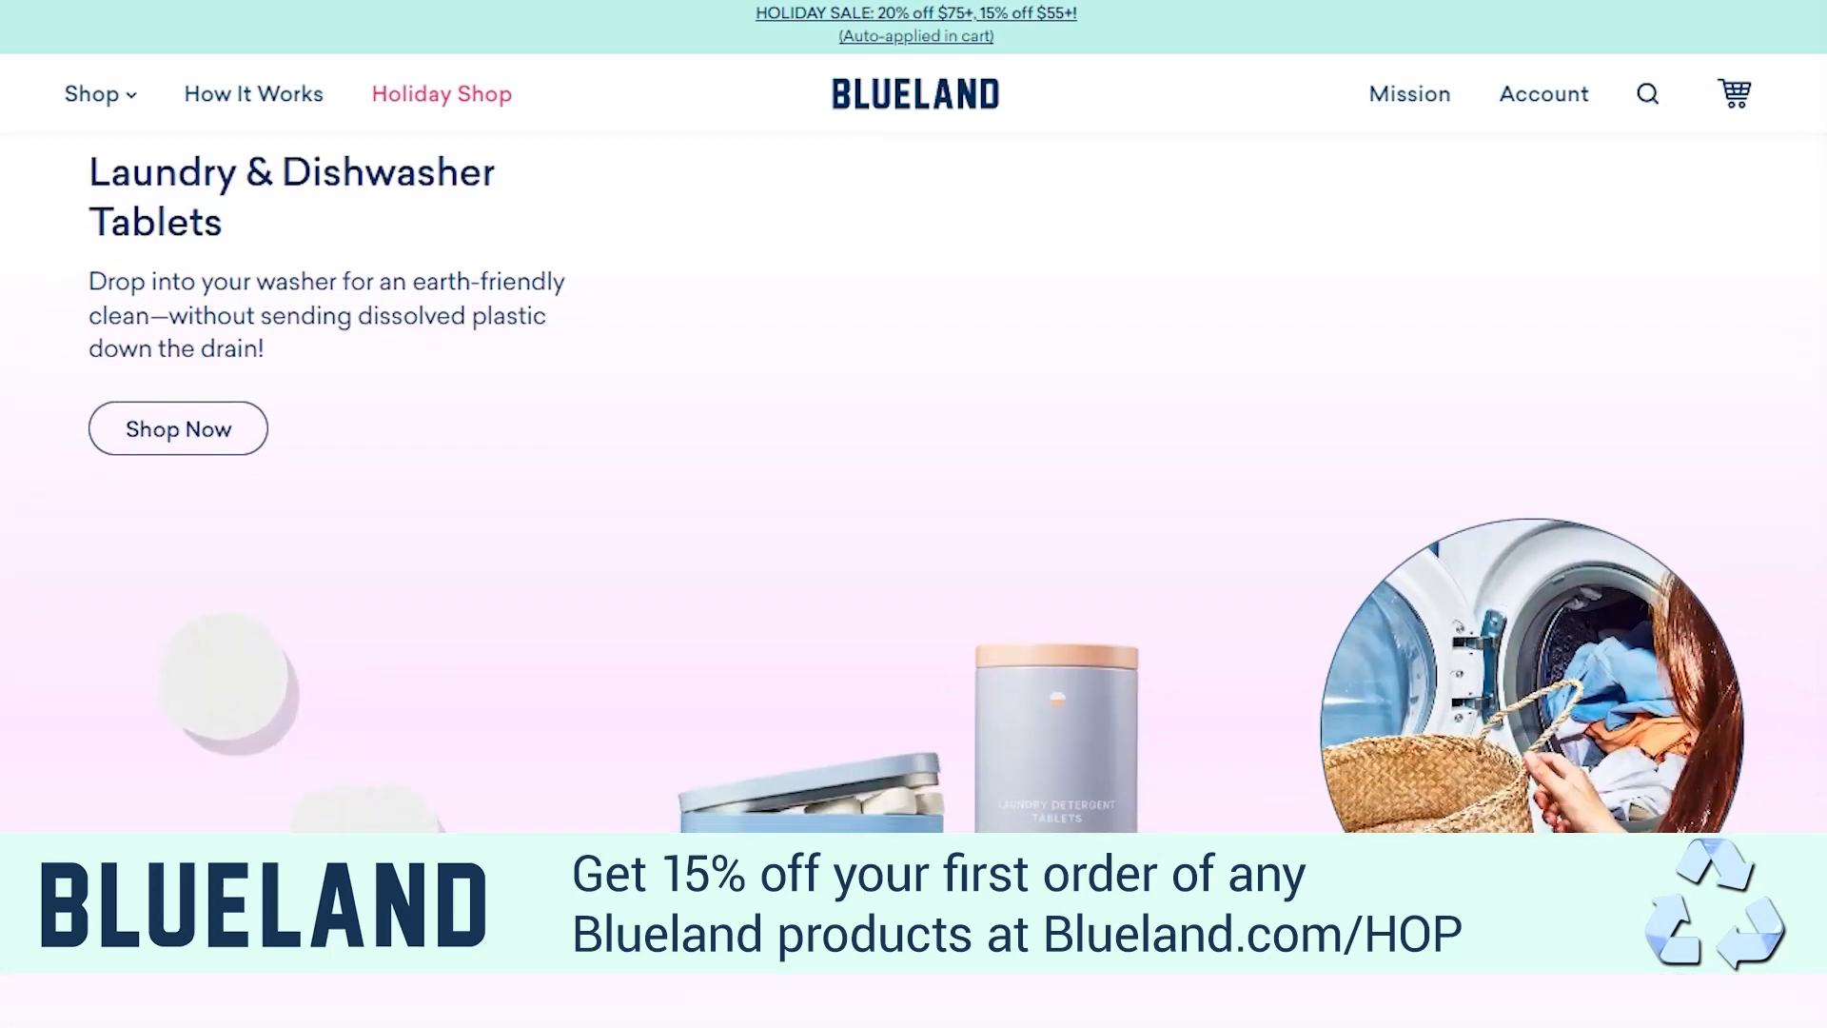
# Examine the Laundry & Dishwasher Tablets section and The Clean Essentials product page, from its subscription options to the kit contents
pyautogui.scroll(-2, 913, 571)
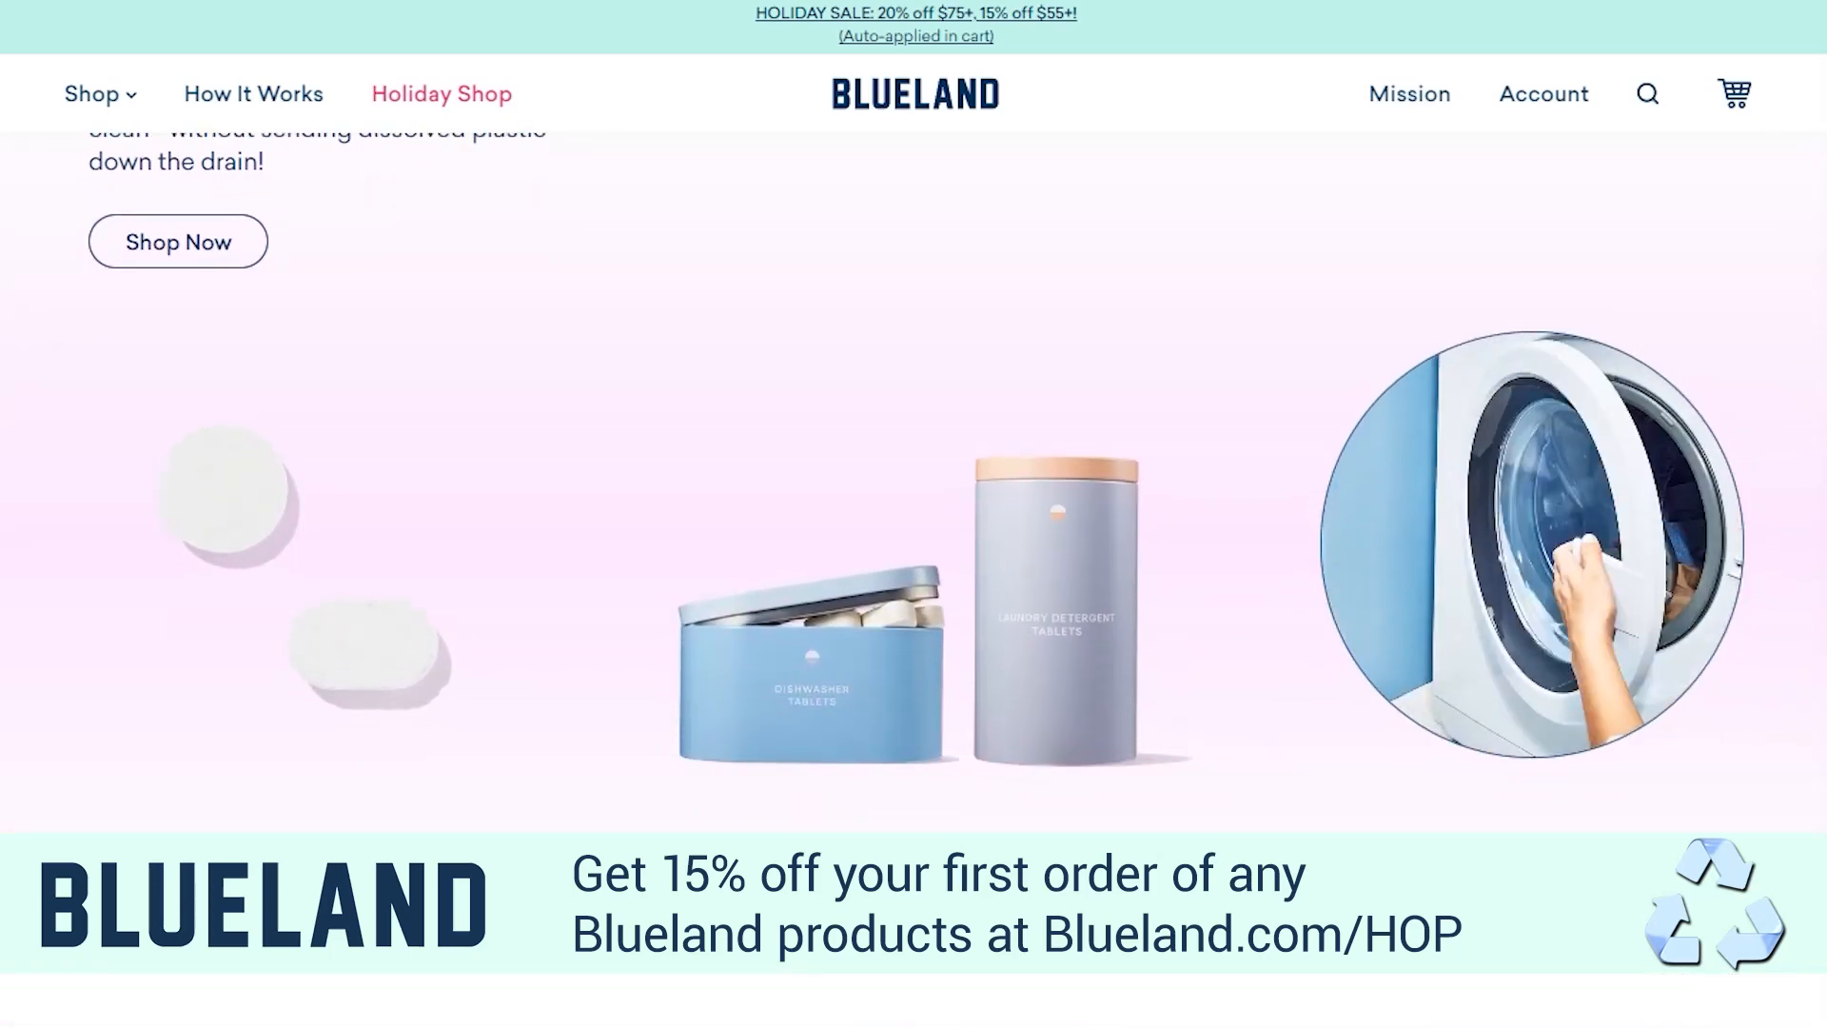
pyautogui.scroll(-1, 914, 571)
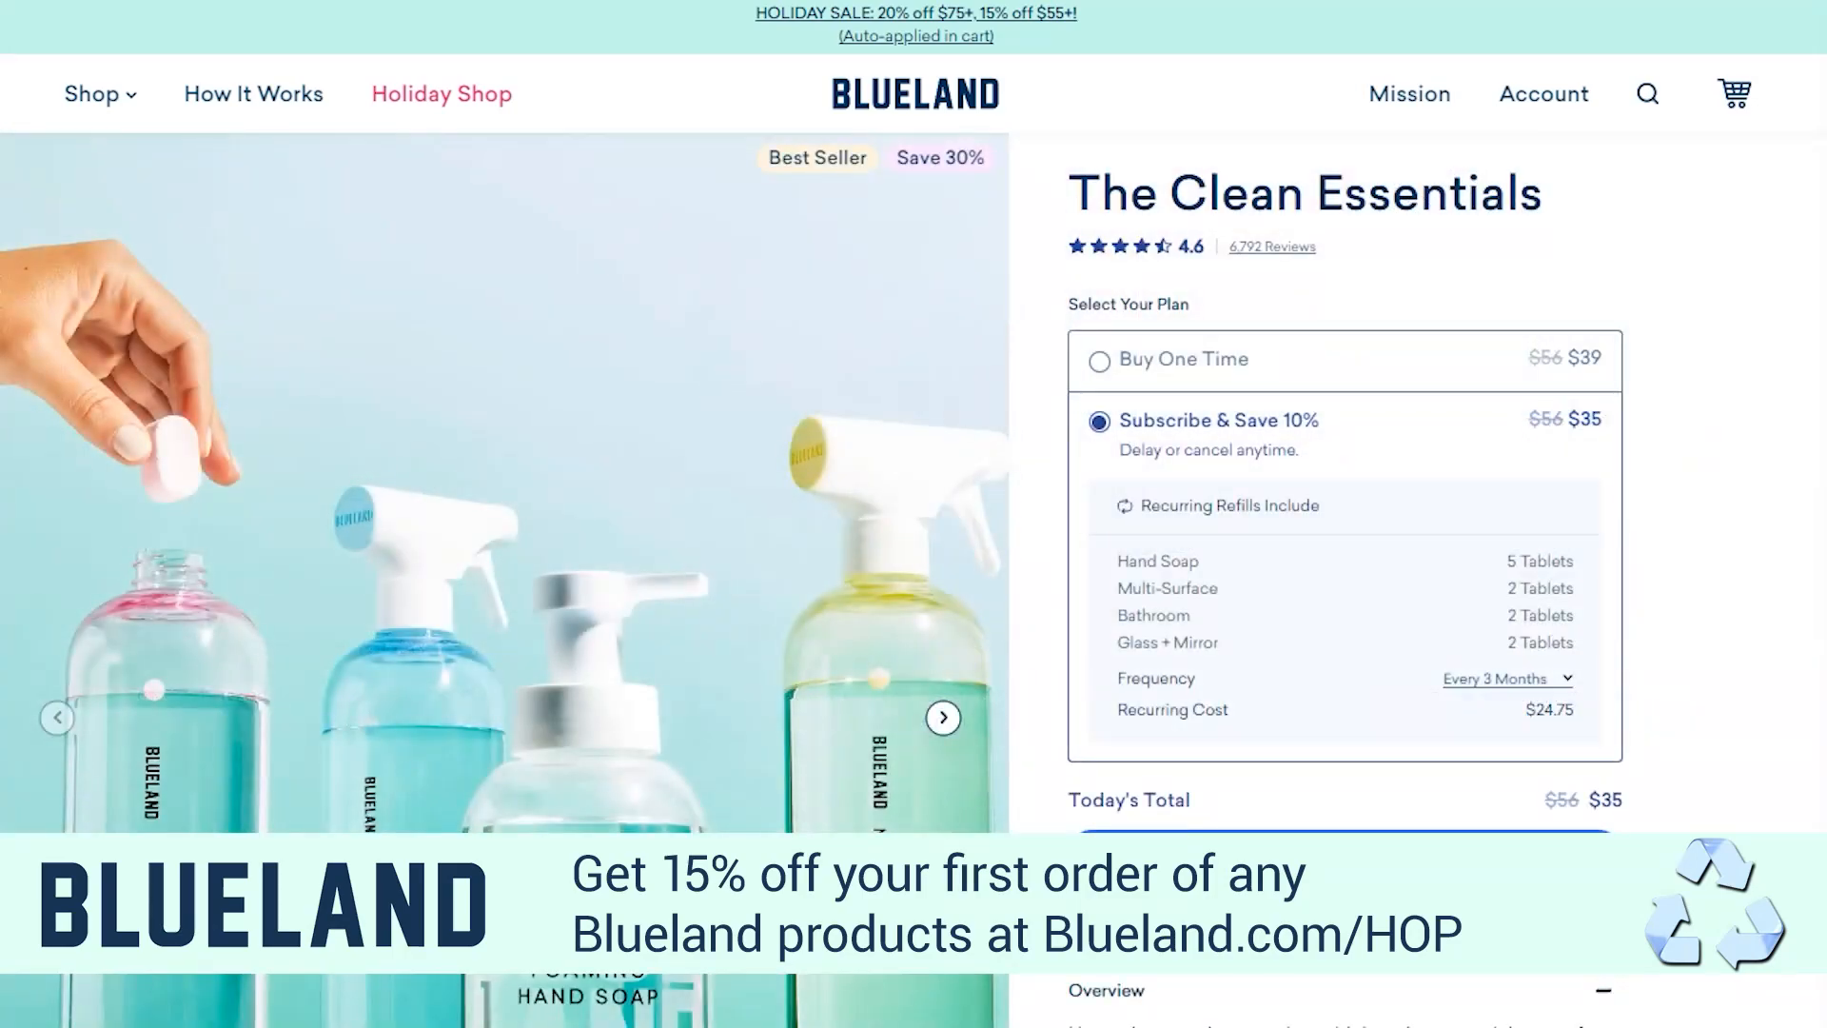
pyautogui.scroll(-2, 914, 579)
pyautogui.scroll(-3, 914, 578)
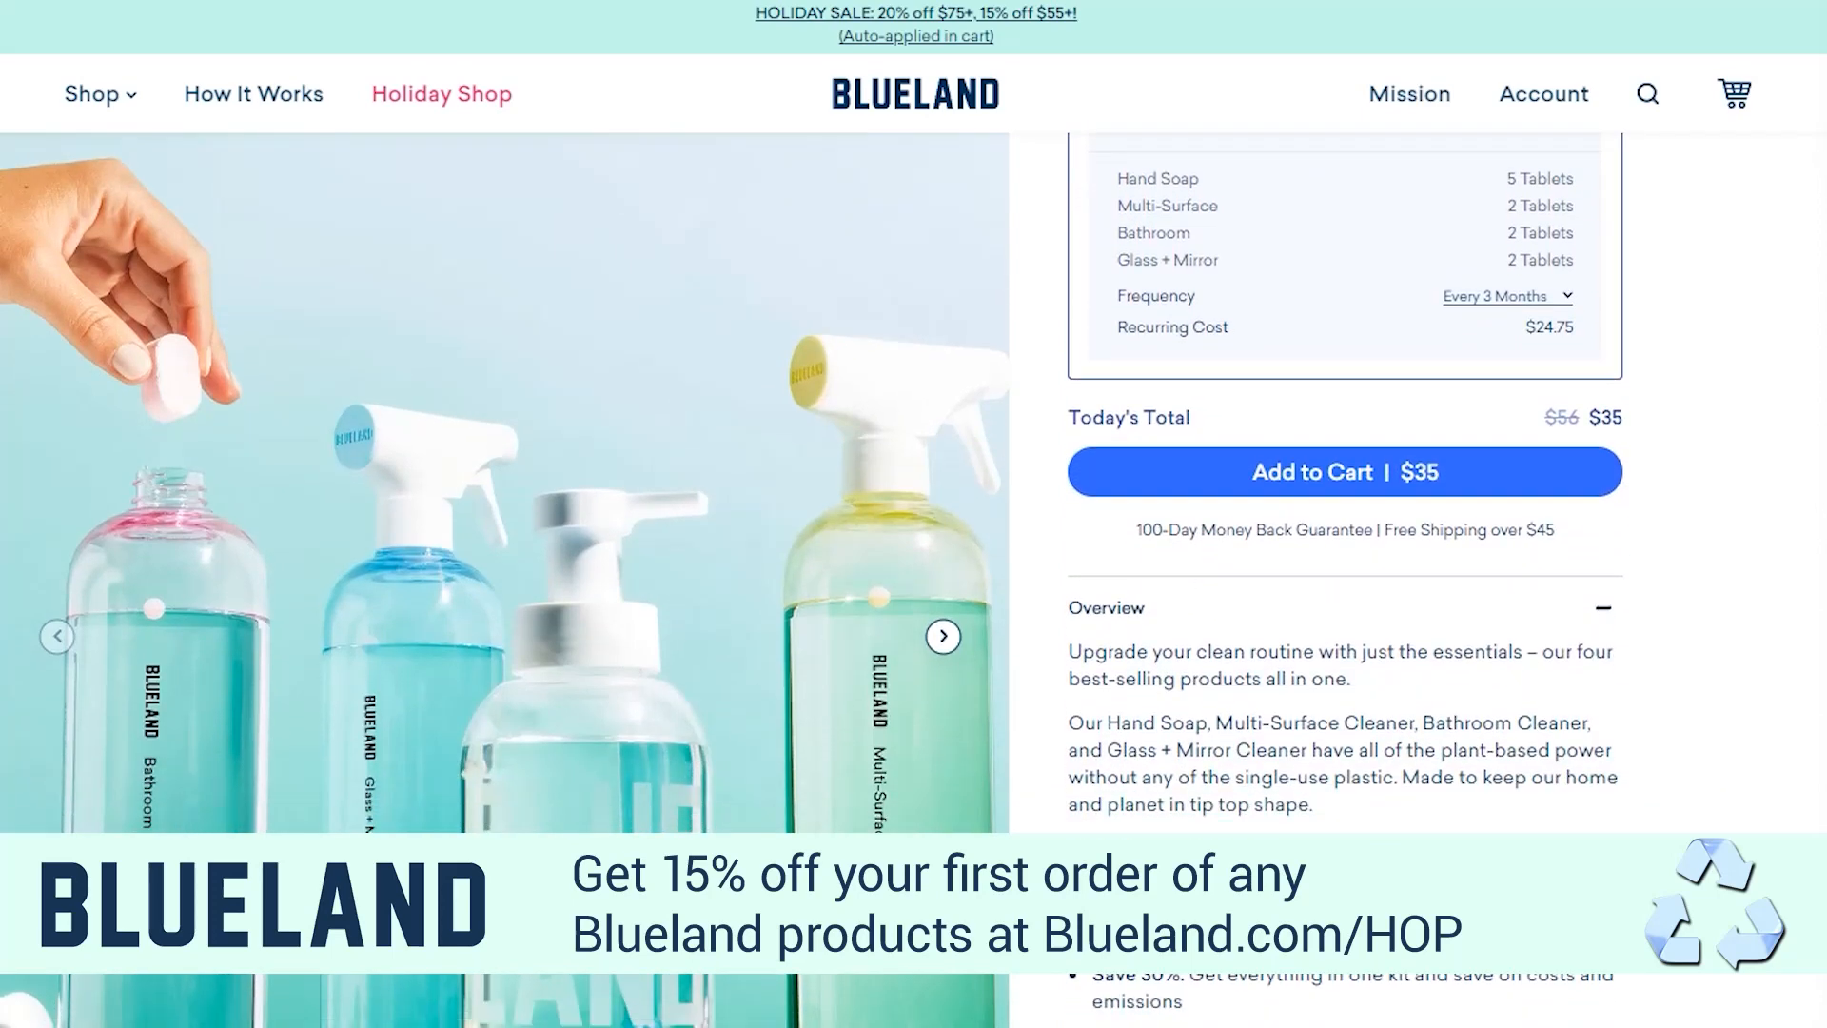
pyautogui.scroll(-3, 914, 579)
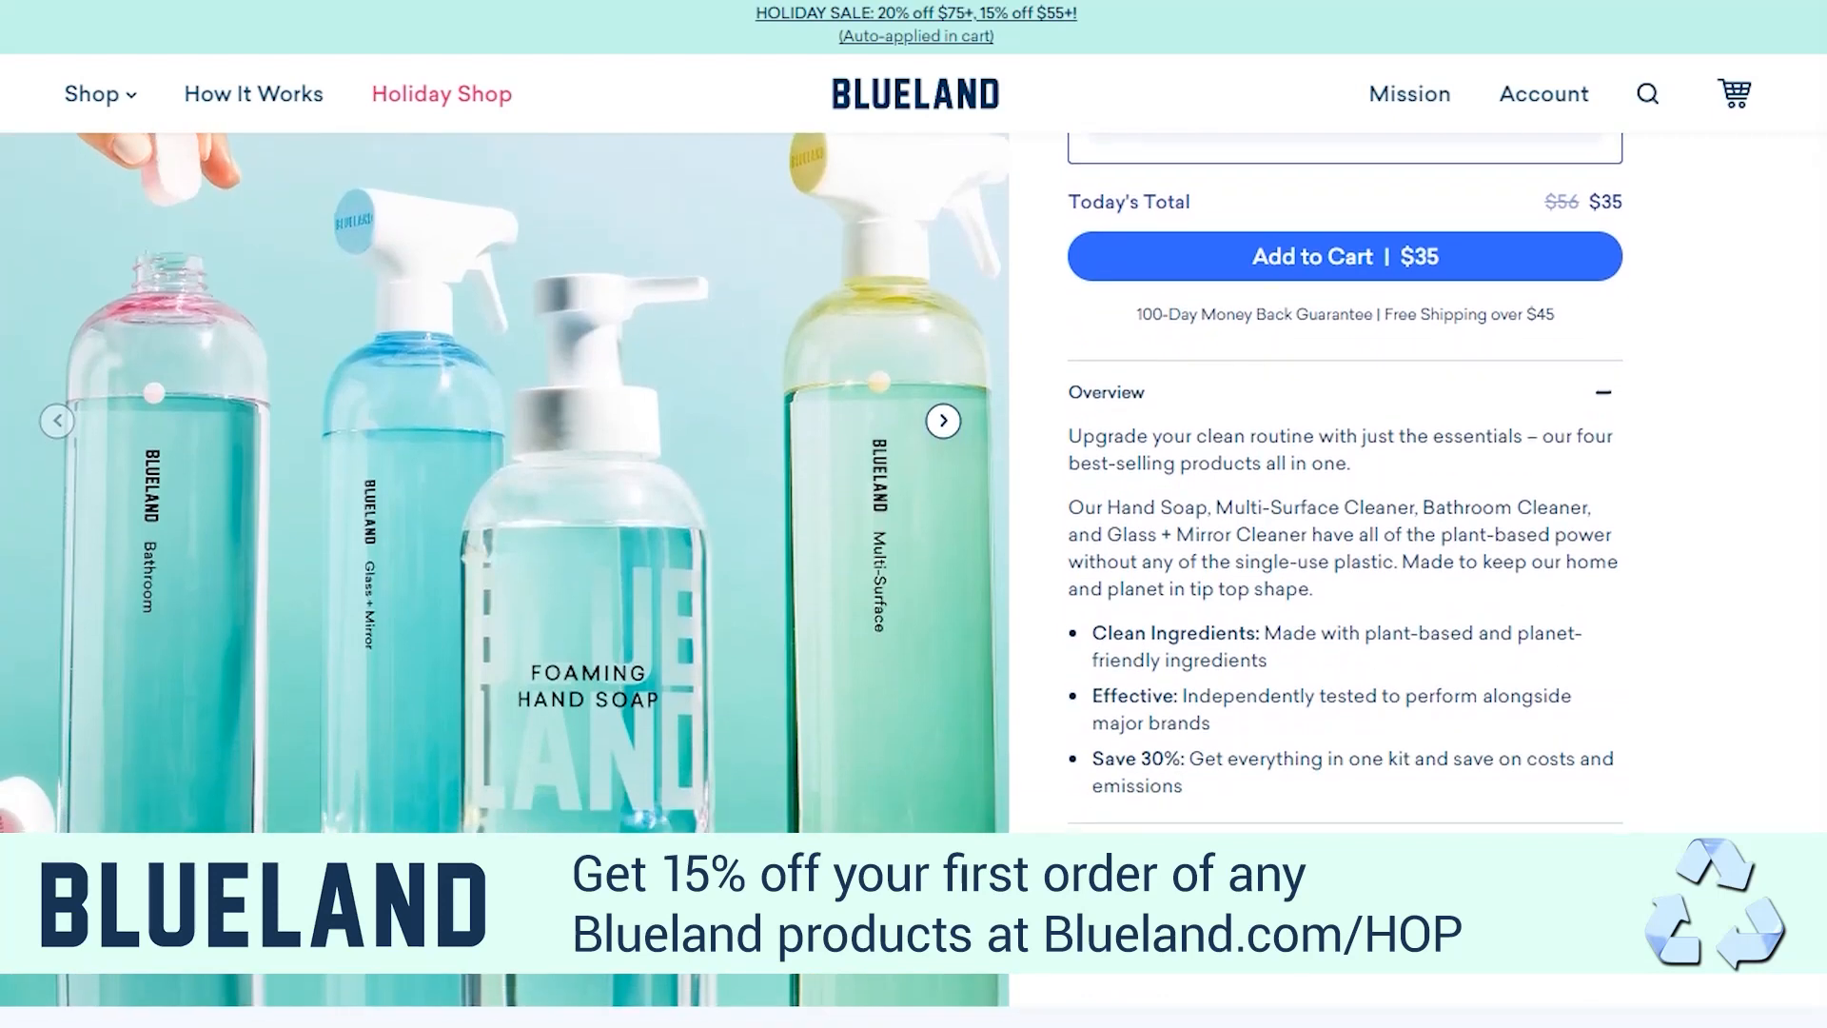
pyautogui.scroll(-1, 914, 579)
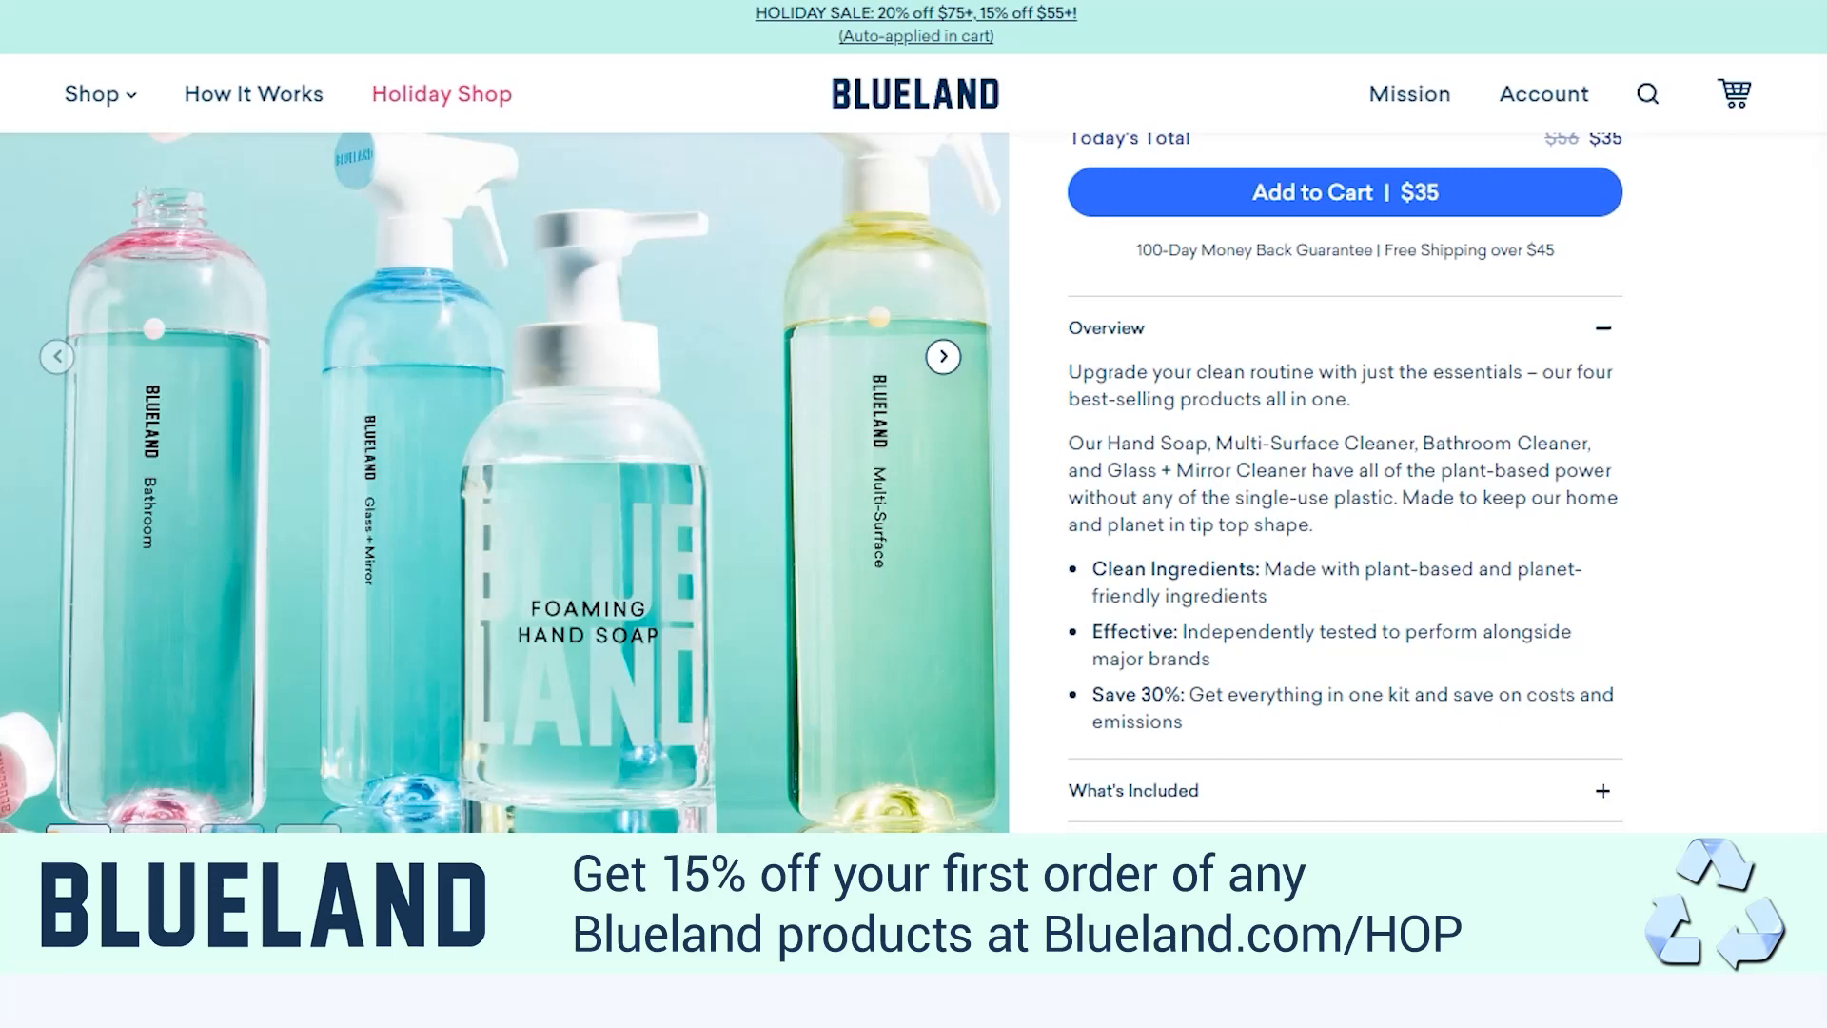
pyautogui.scroll(-2, 914, 482)
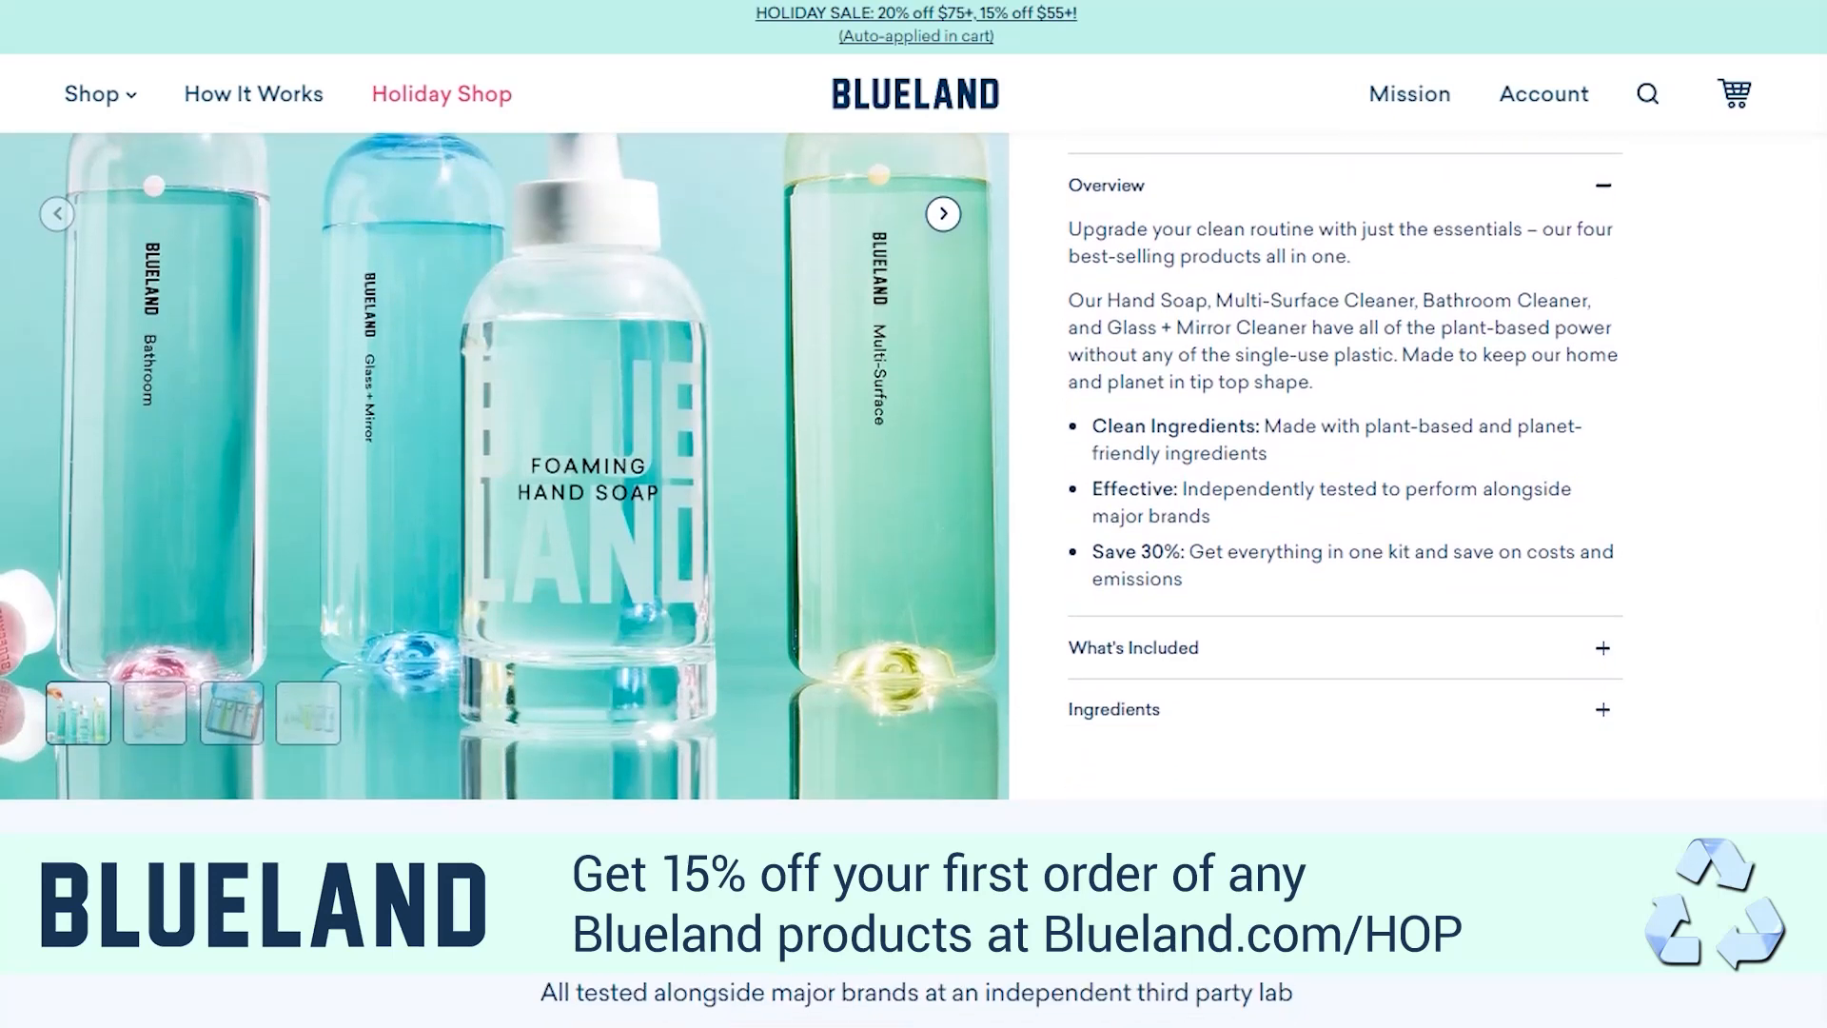
pyautogui.scroll(-4, 914, 482)
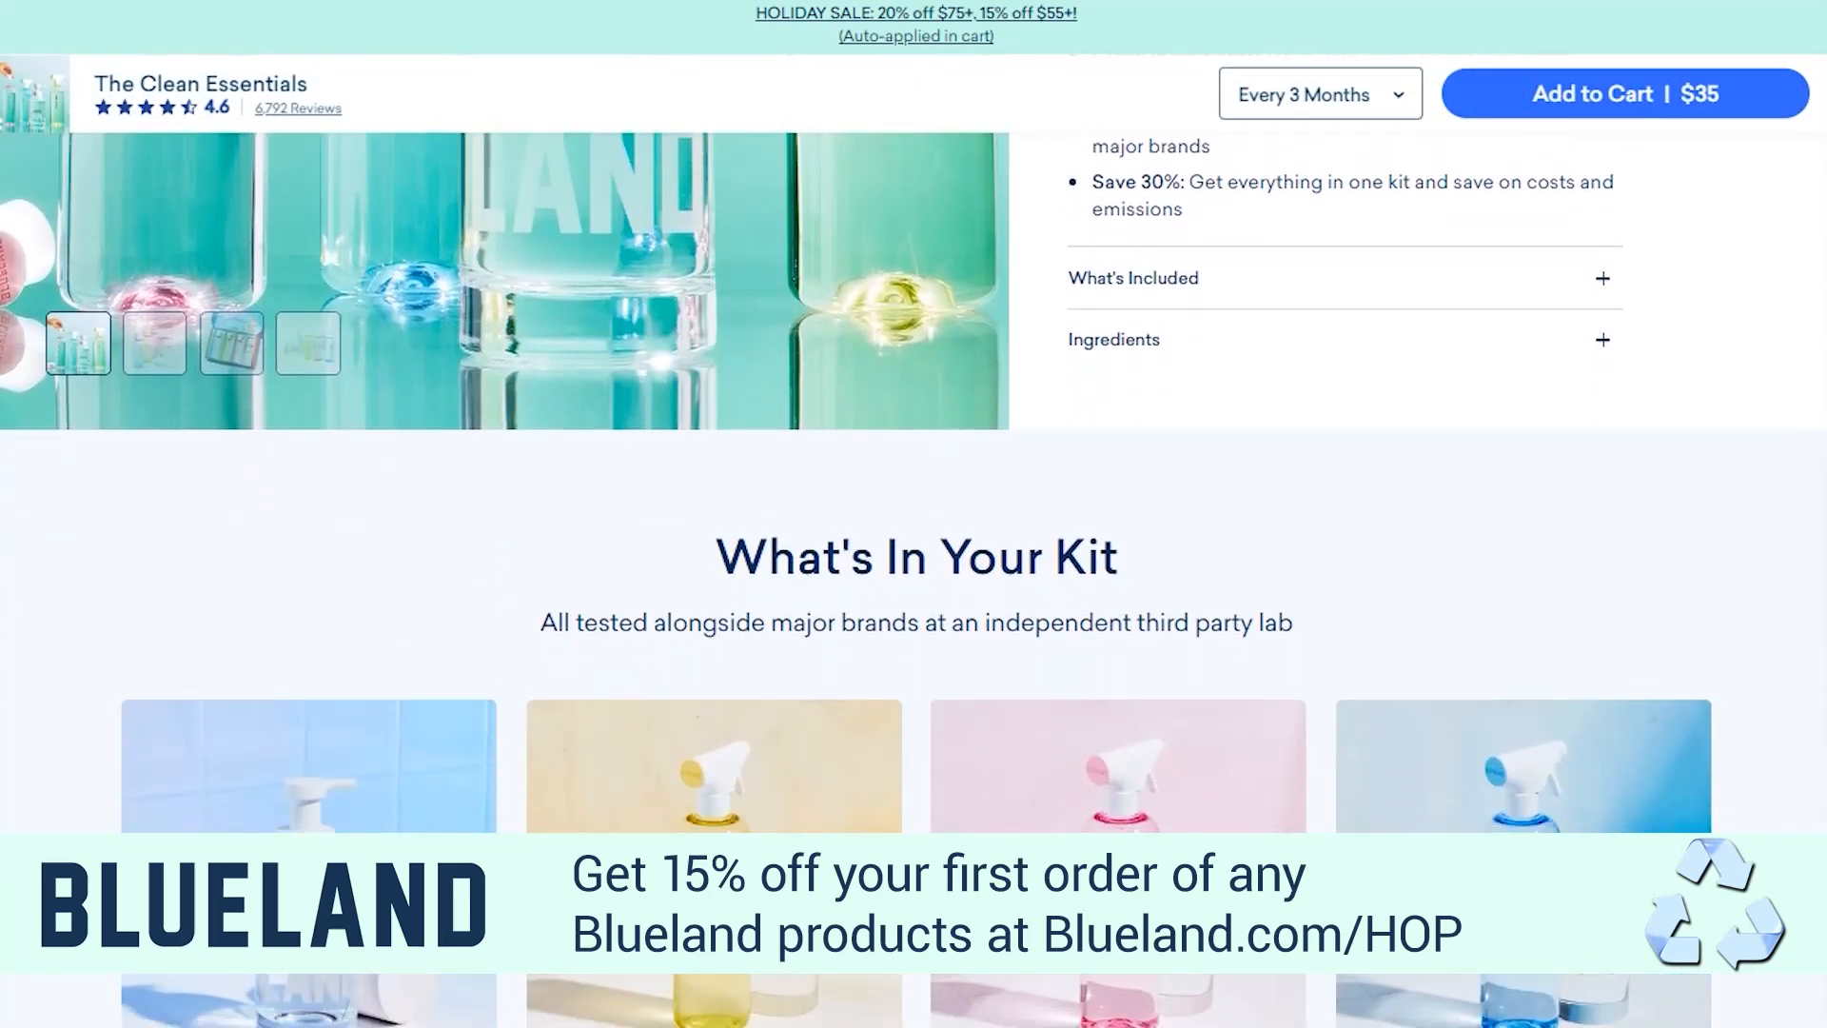
pyautogui.scroll(-3, 914, 483)
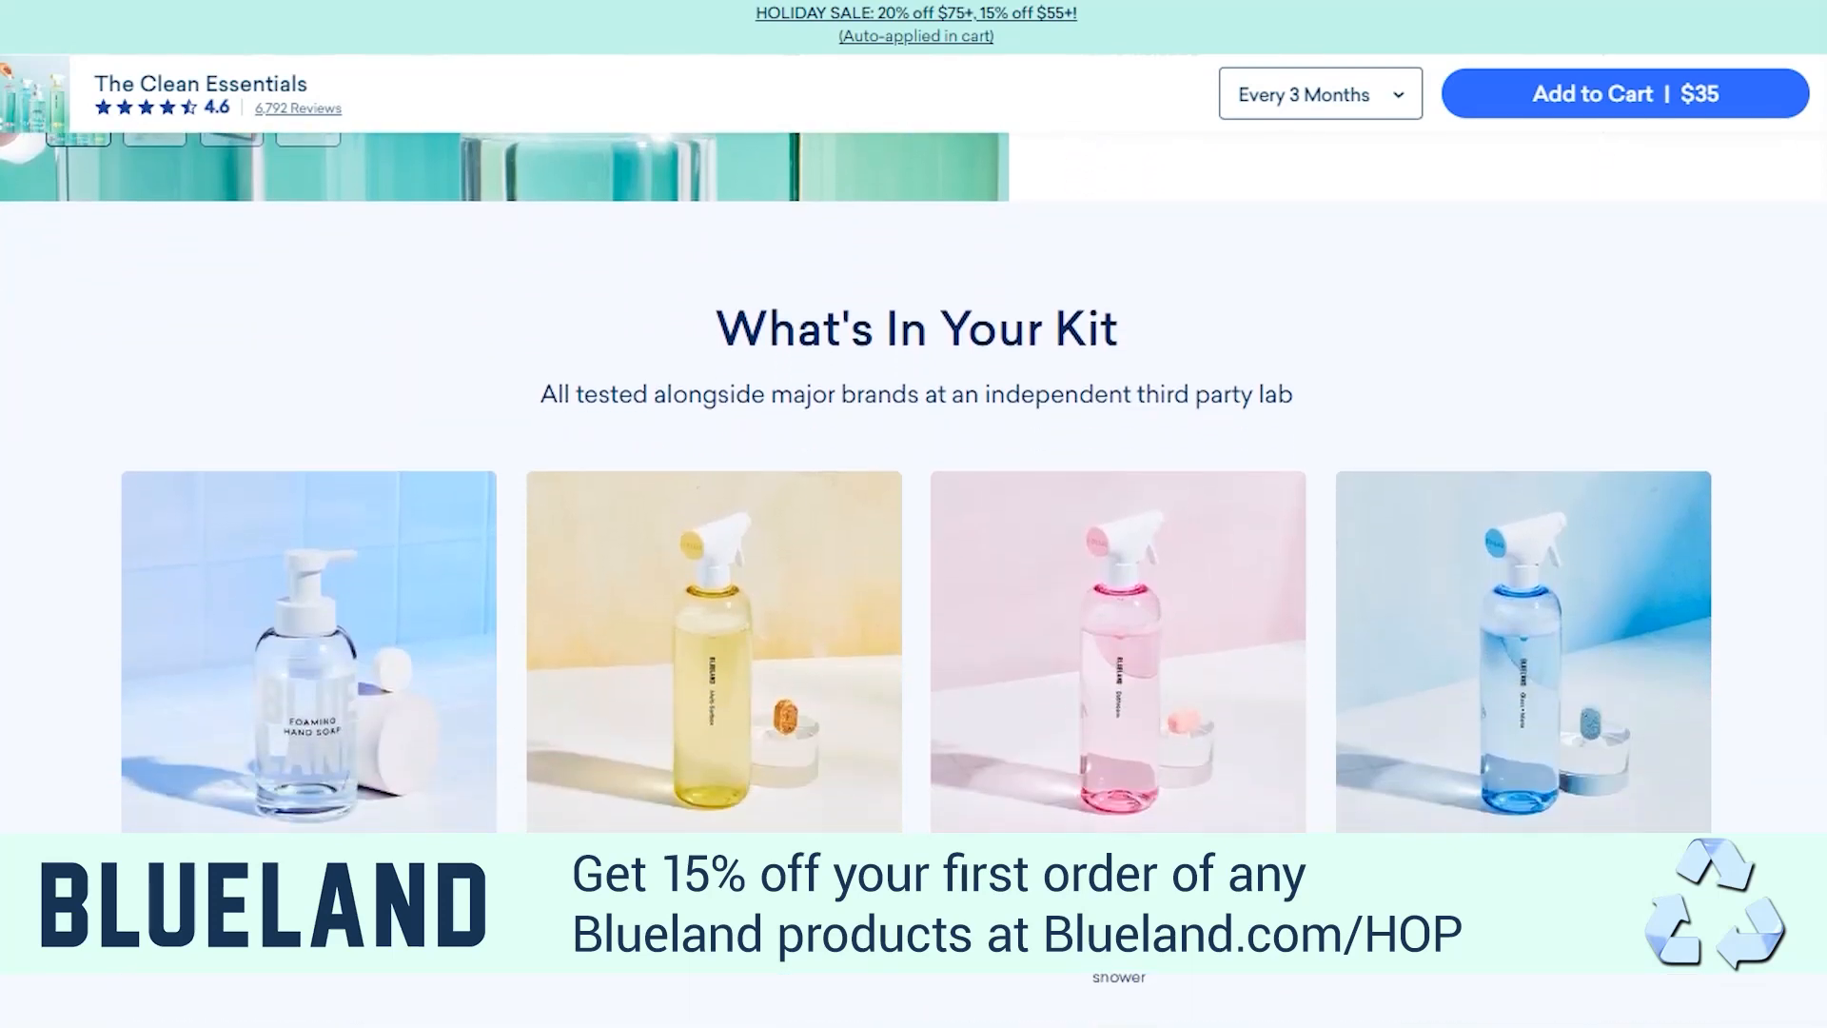
pyautogui.scroll(-2, 914, 482)
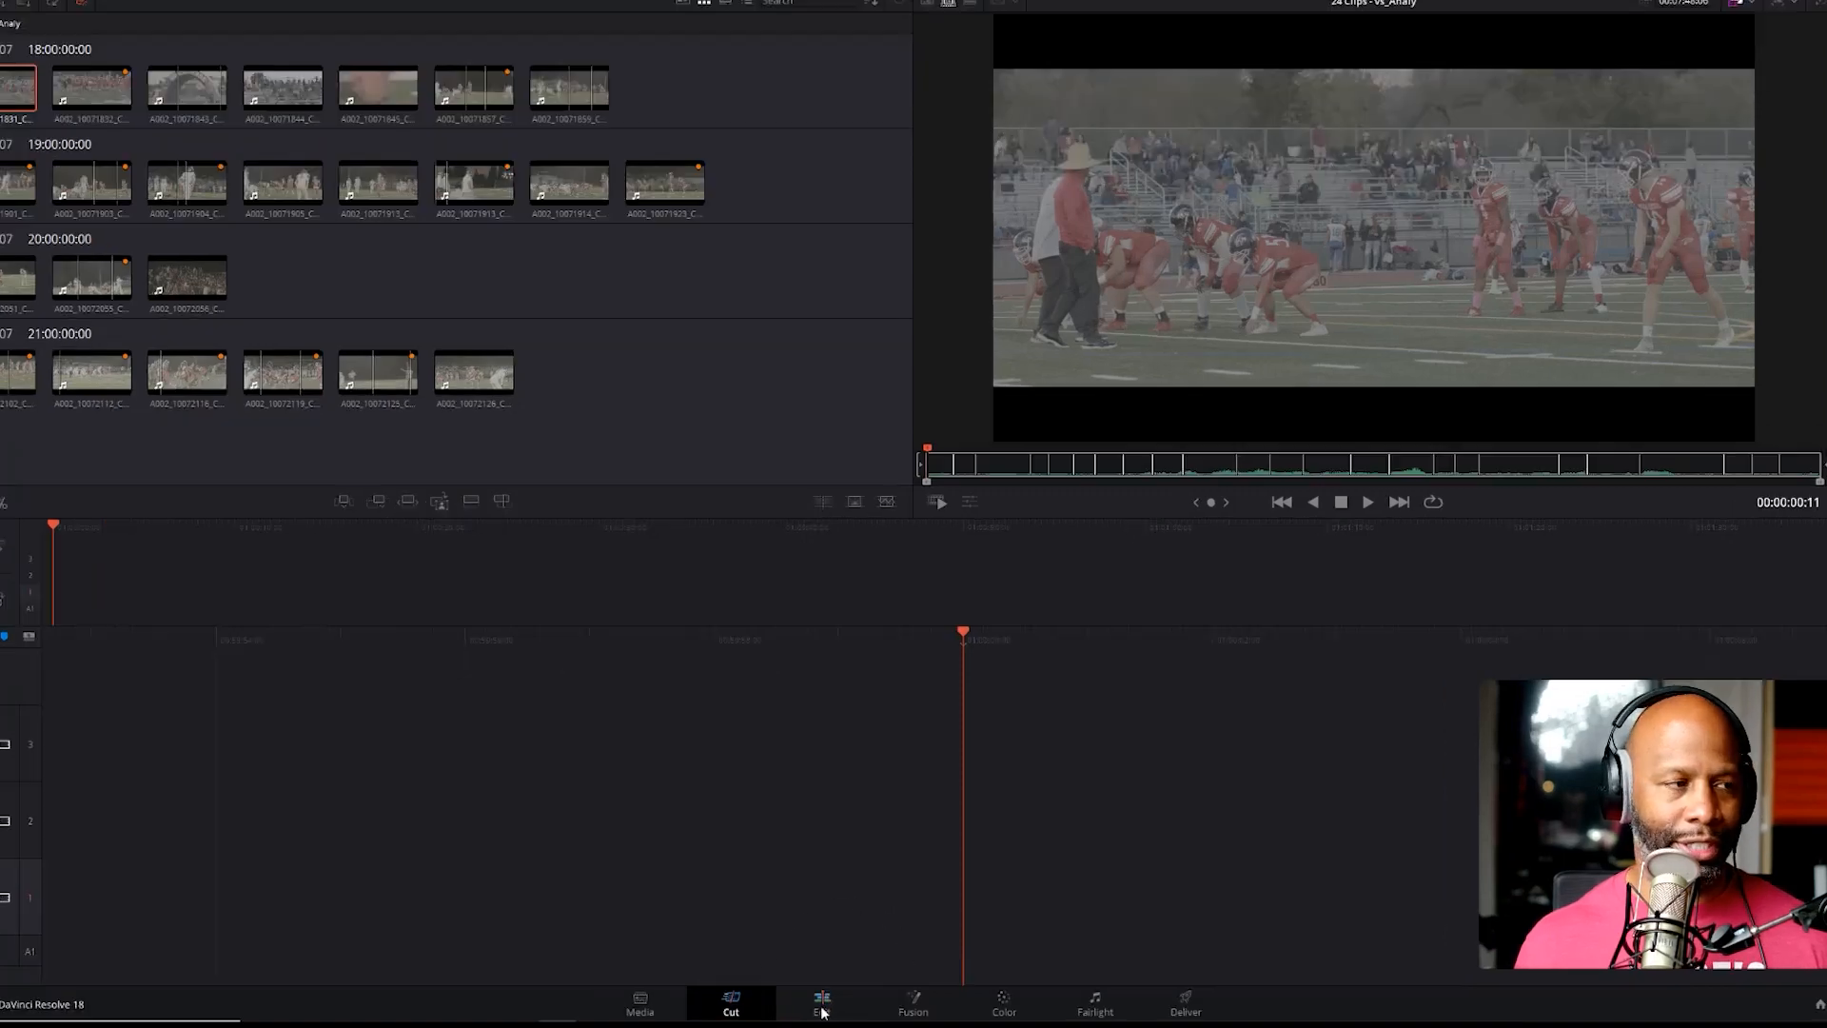
# Switch to DaVinci Resolve, open the Edit page and show separate source and timeline viewers side by side
pyautogui.click(828, 1016)
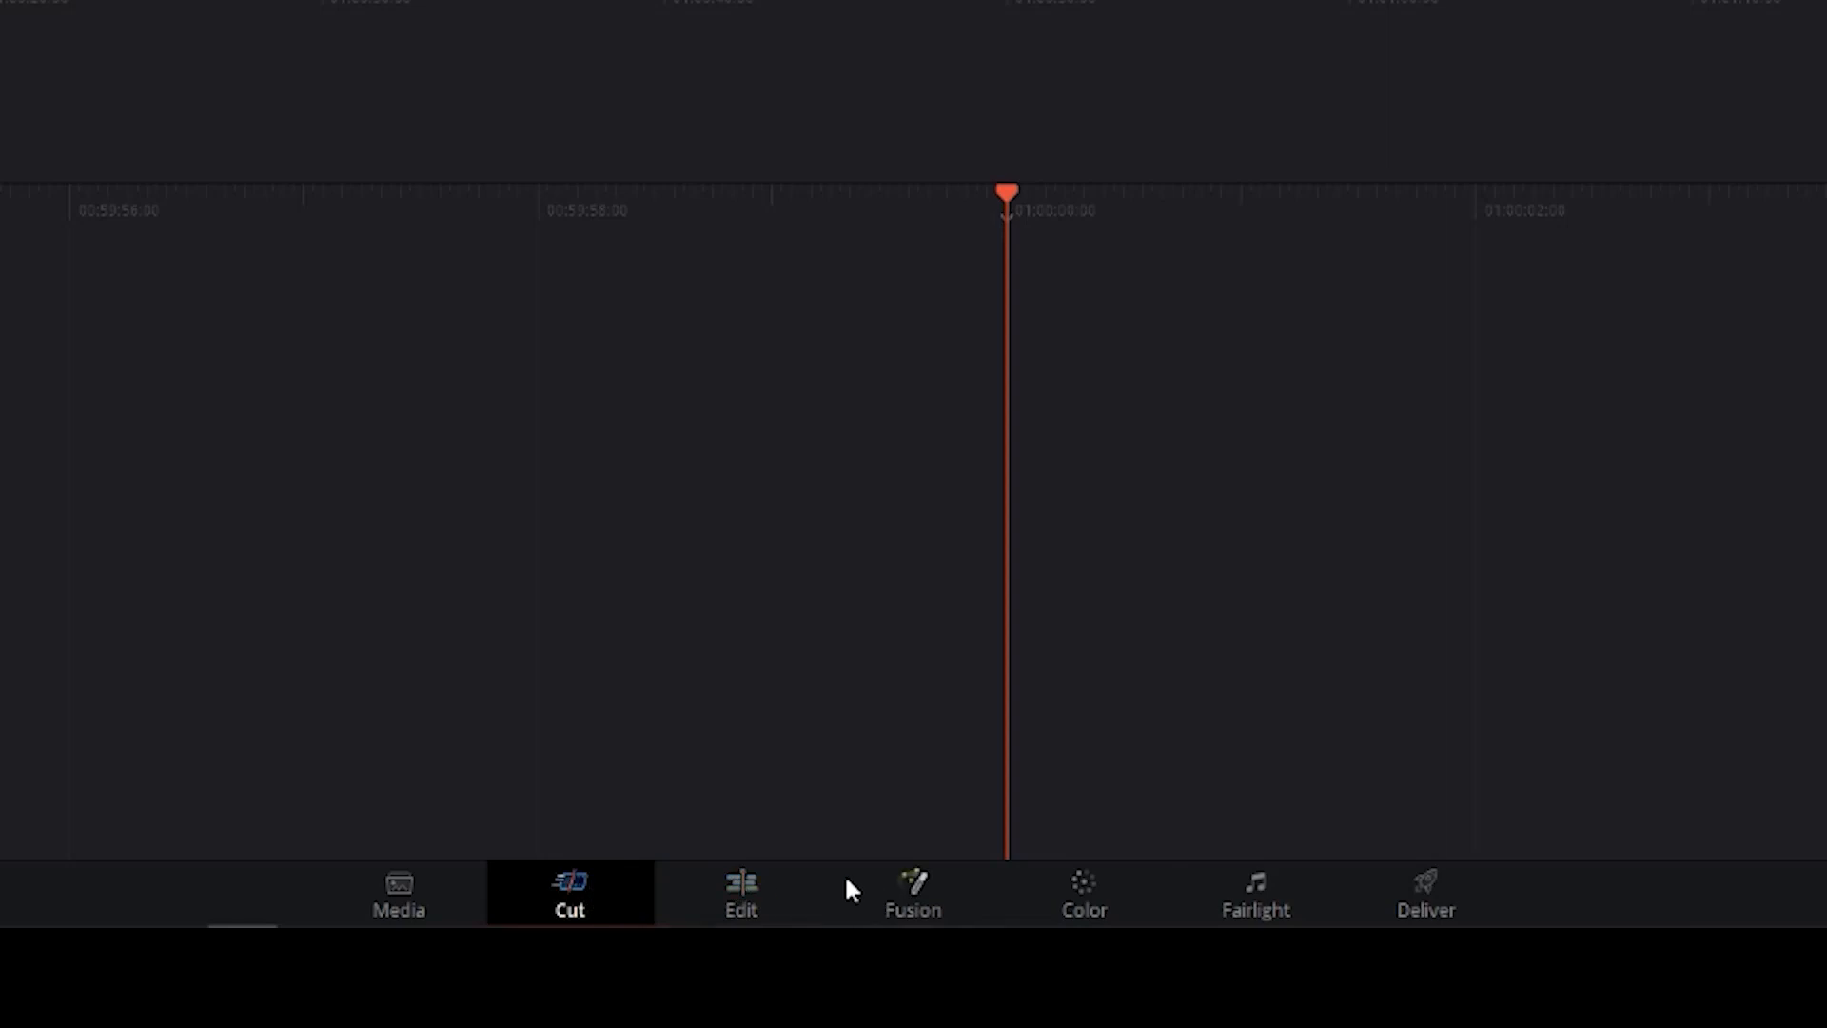
pyautogui.click(1090, 892)
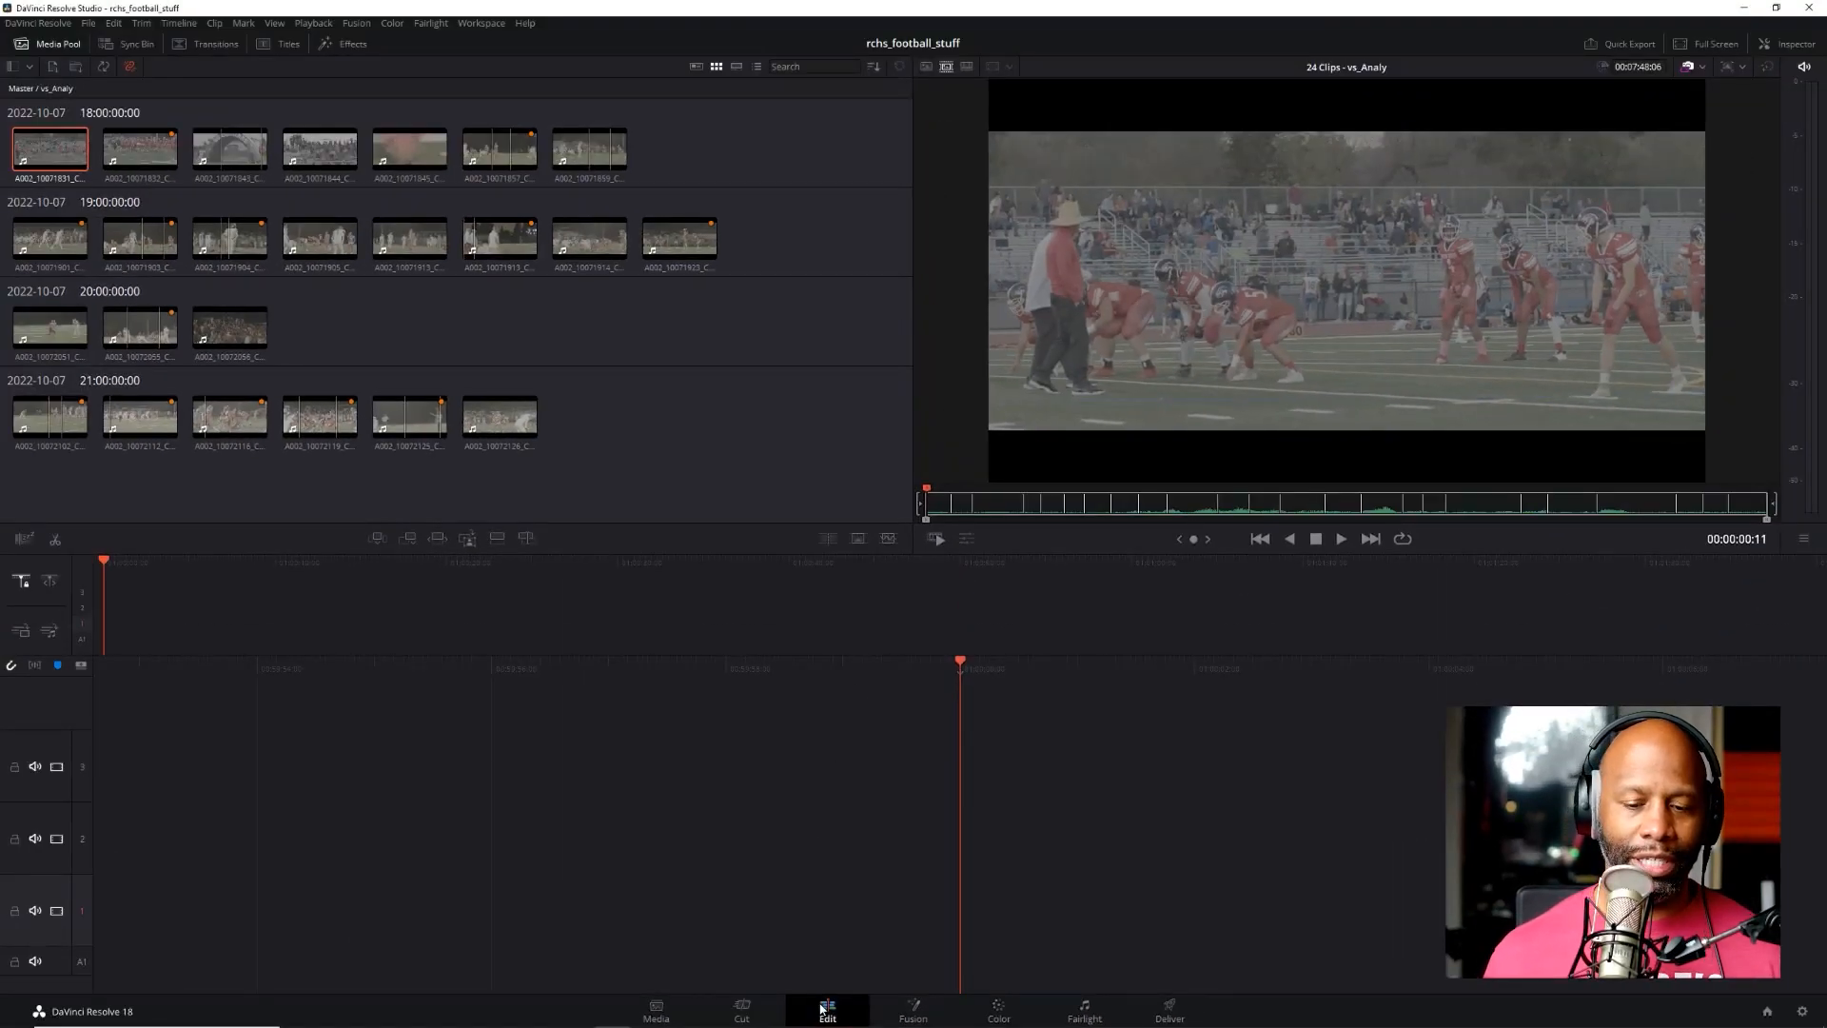
pyautogui.click(827, 1011)
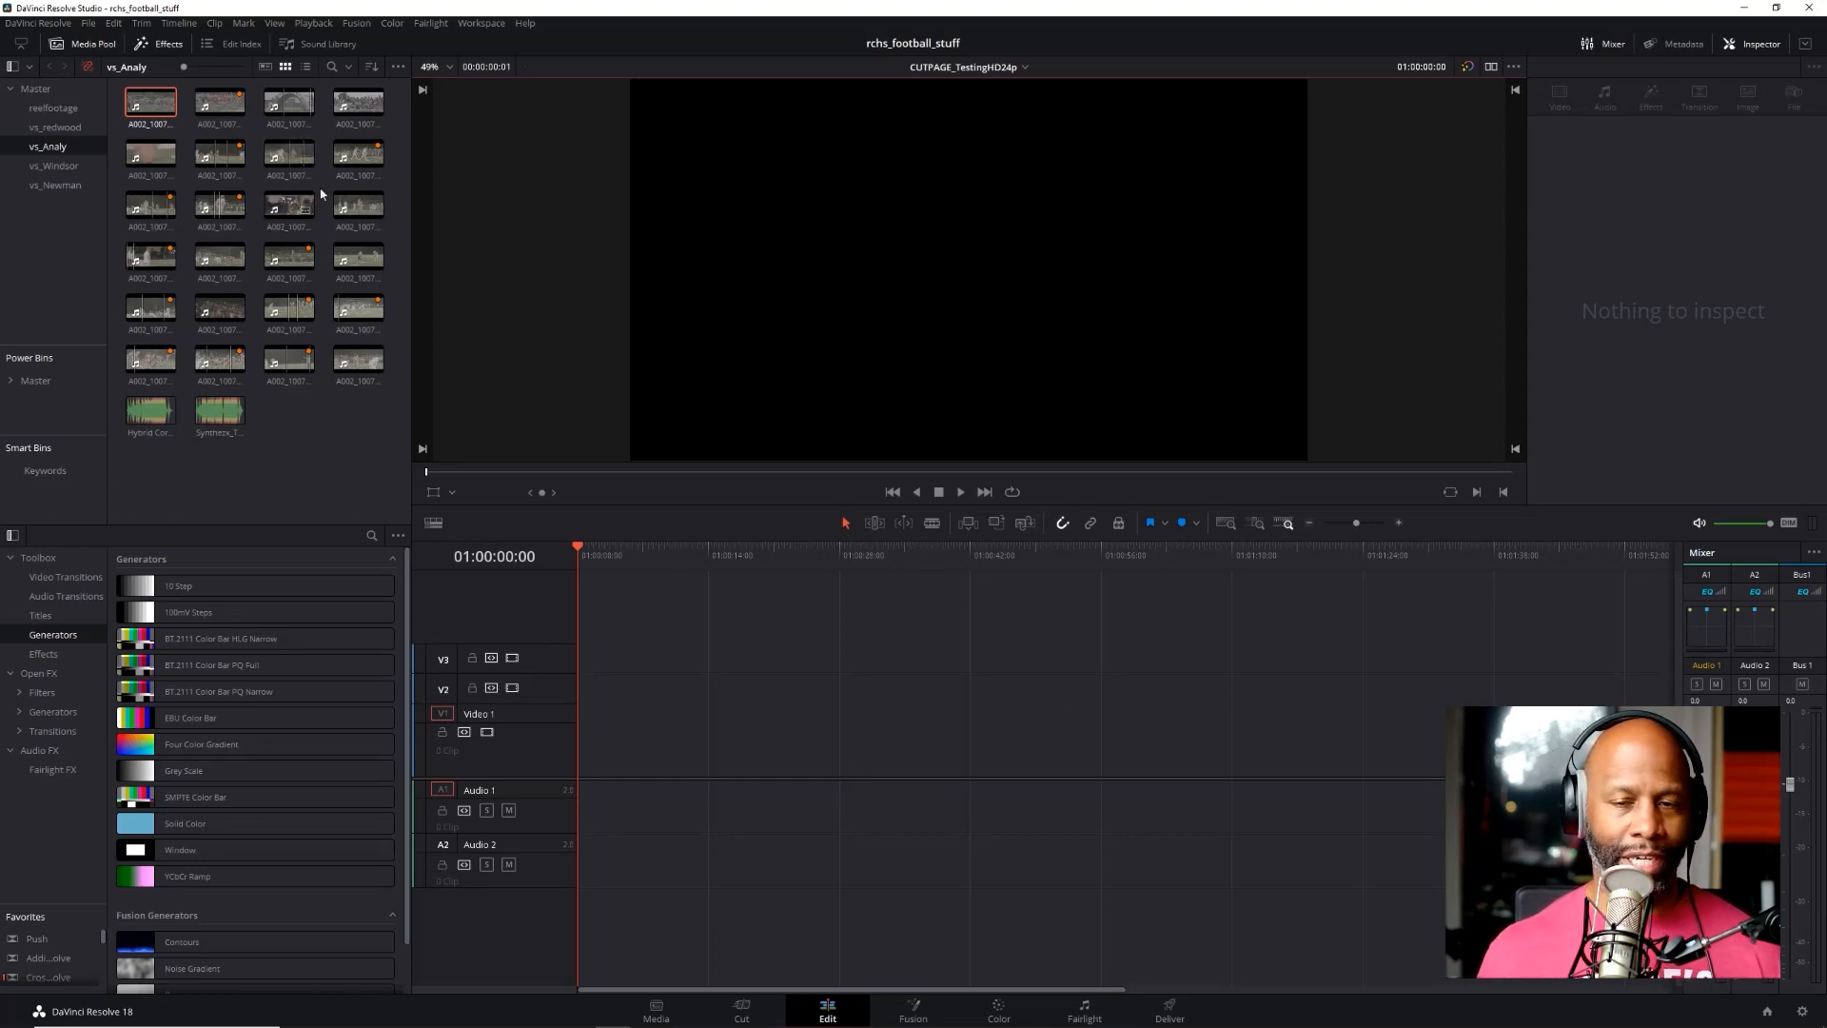
pyautogui.click(1492, 66)
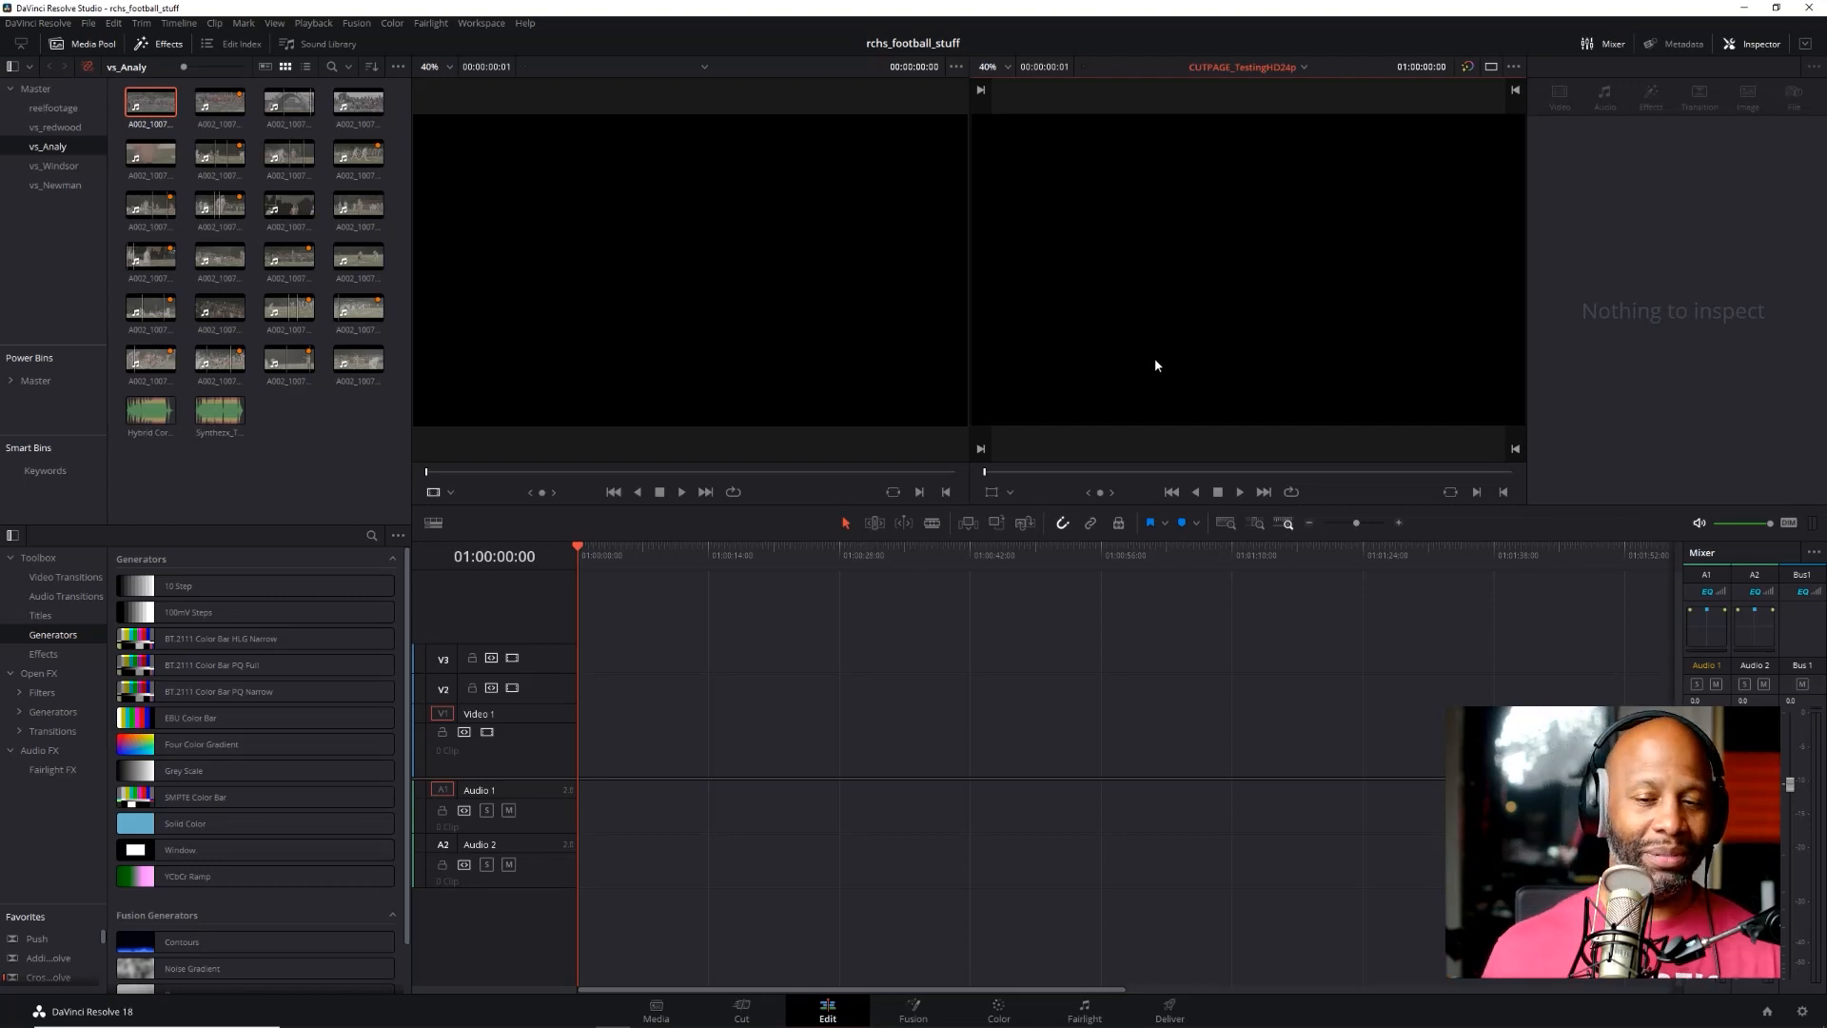
# Return to the Cut page and sort the clips in the vs_Analy bin by date
pyautogui.click(742, 1011)
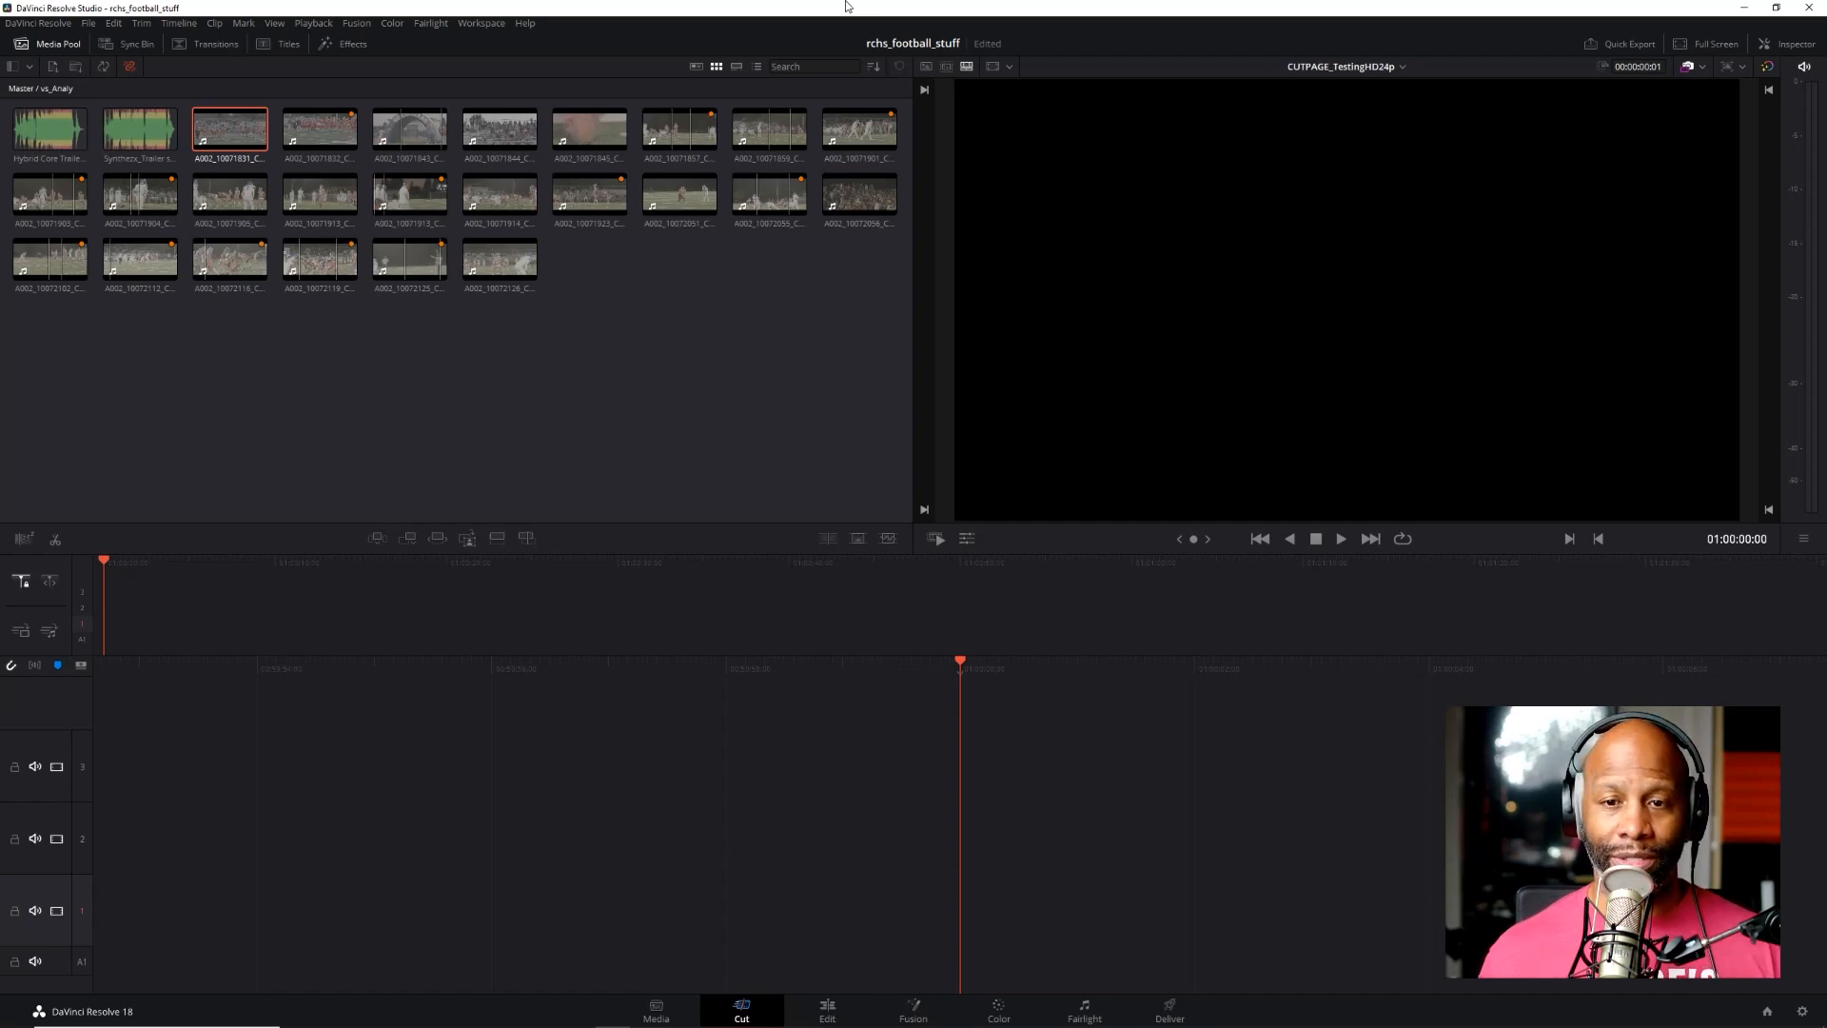
pyautogui.click(872, 67)
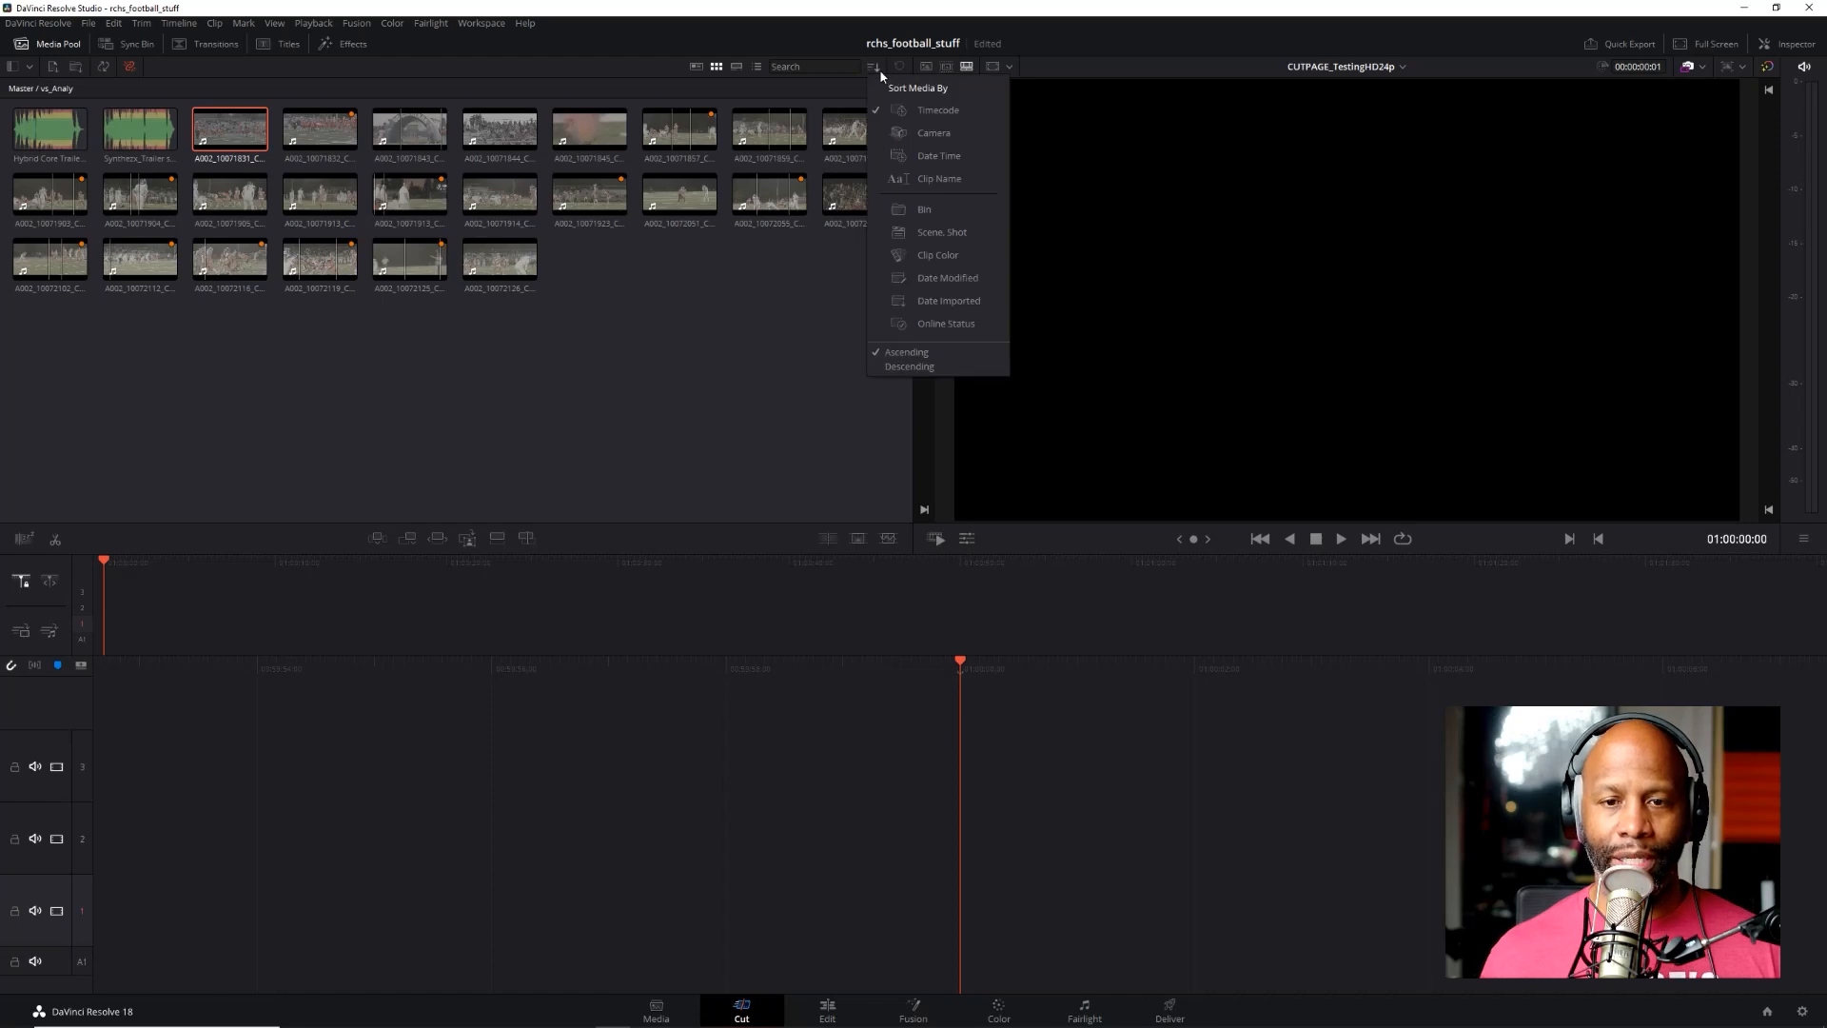
pyautogui.click(879, 72)
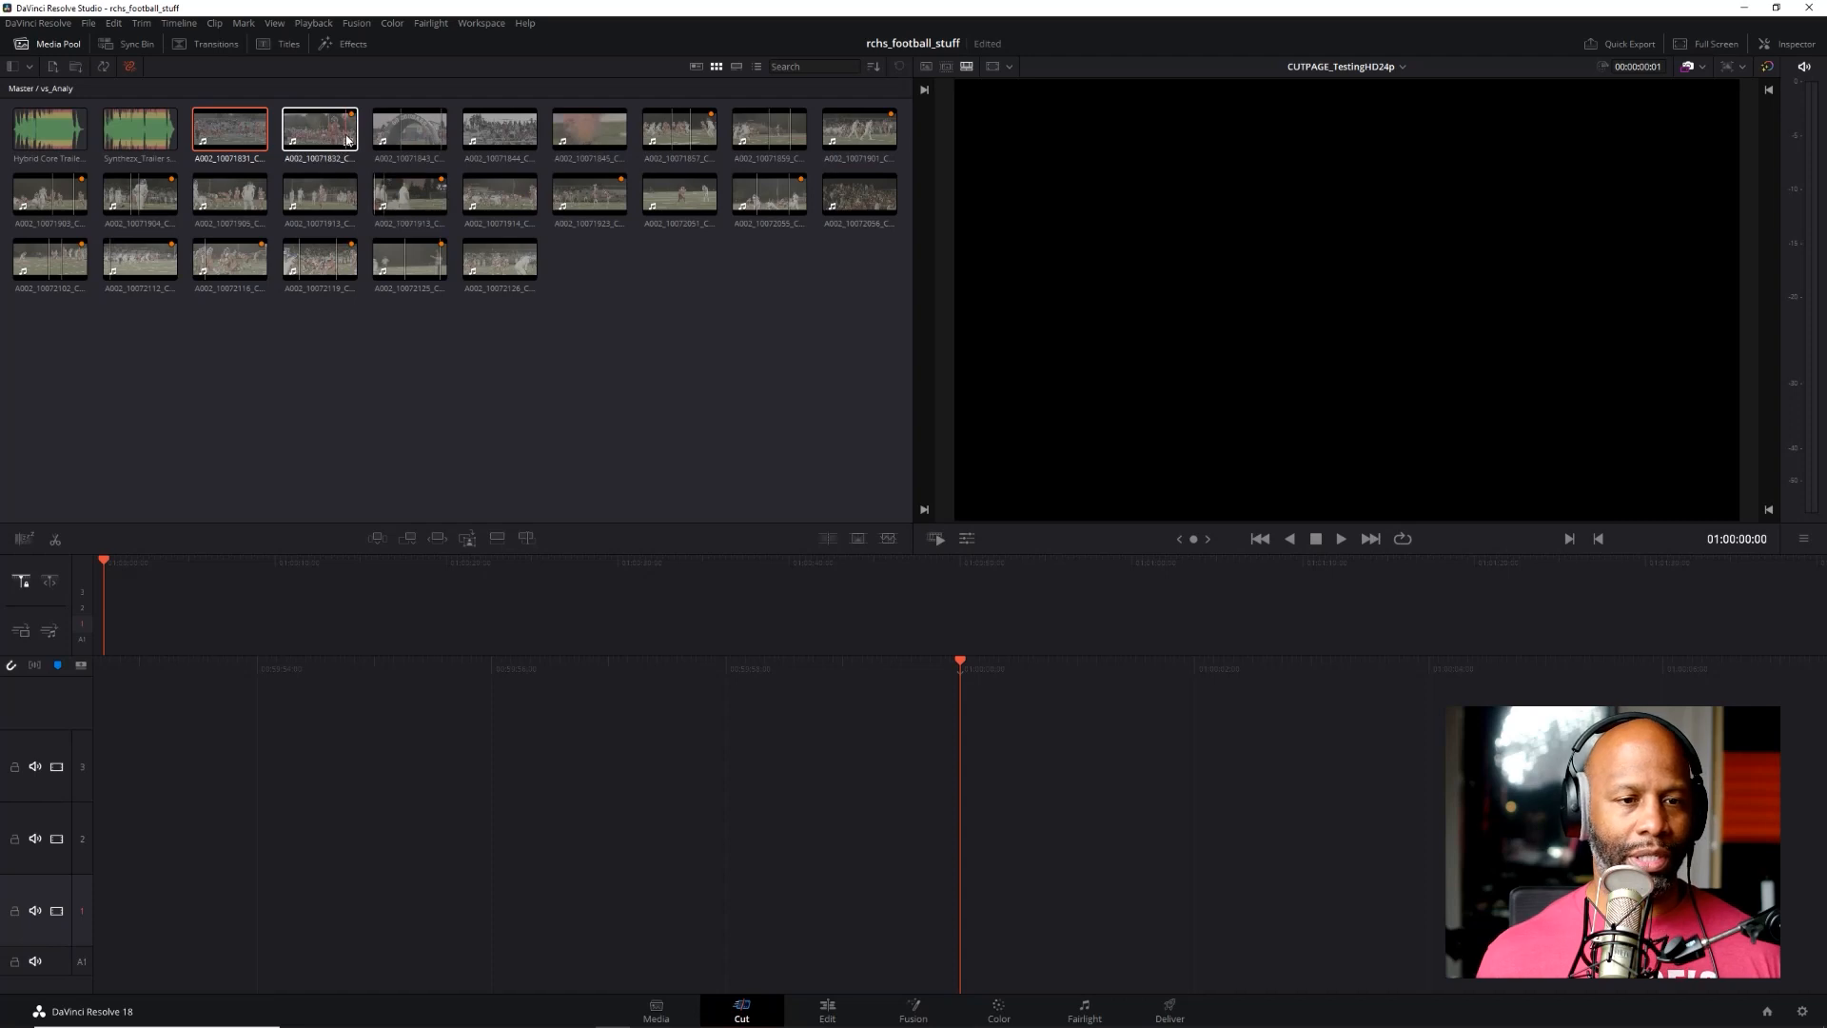
# Open clip A002_10071832_C003.braw in the source viewer and step back and forth through its opening frames
pyautogui.click(299, 132)
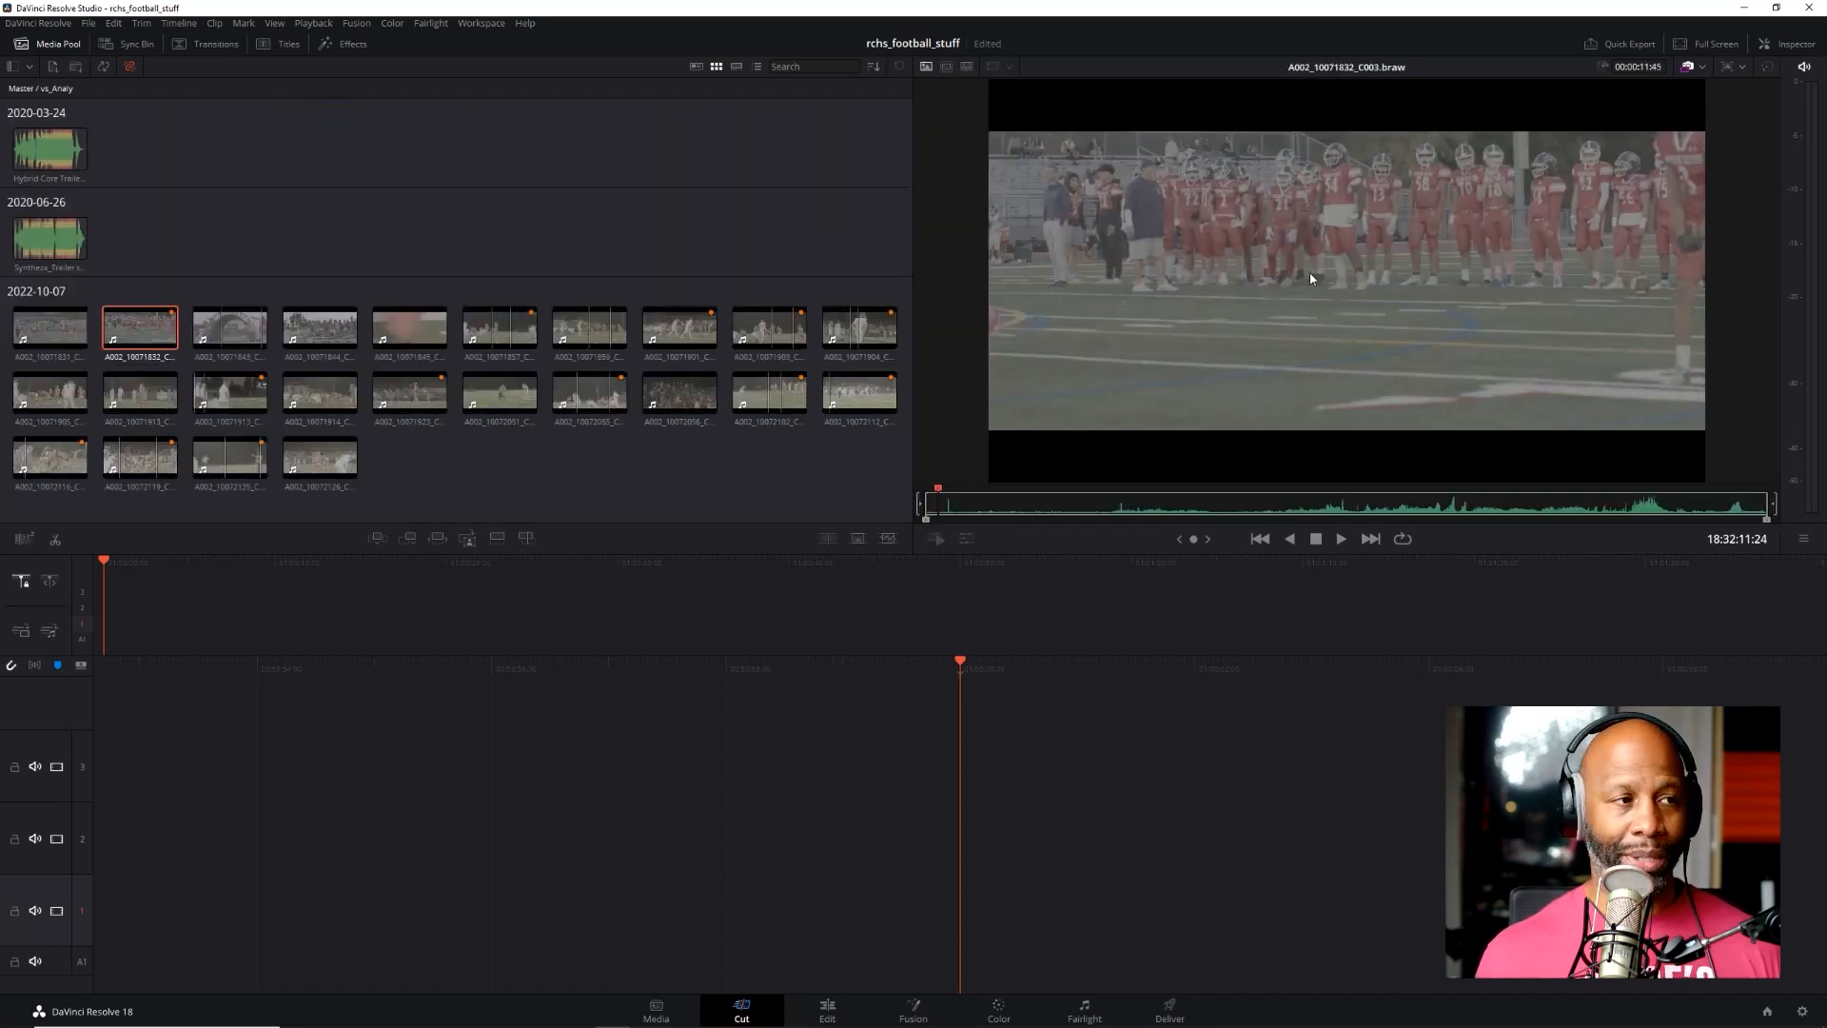
pyautogui.press('Right')
pyautogui.press('Right')
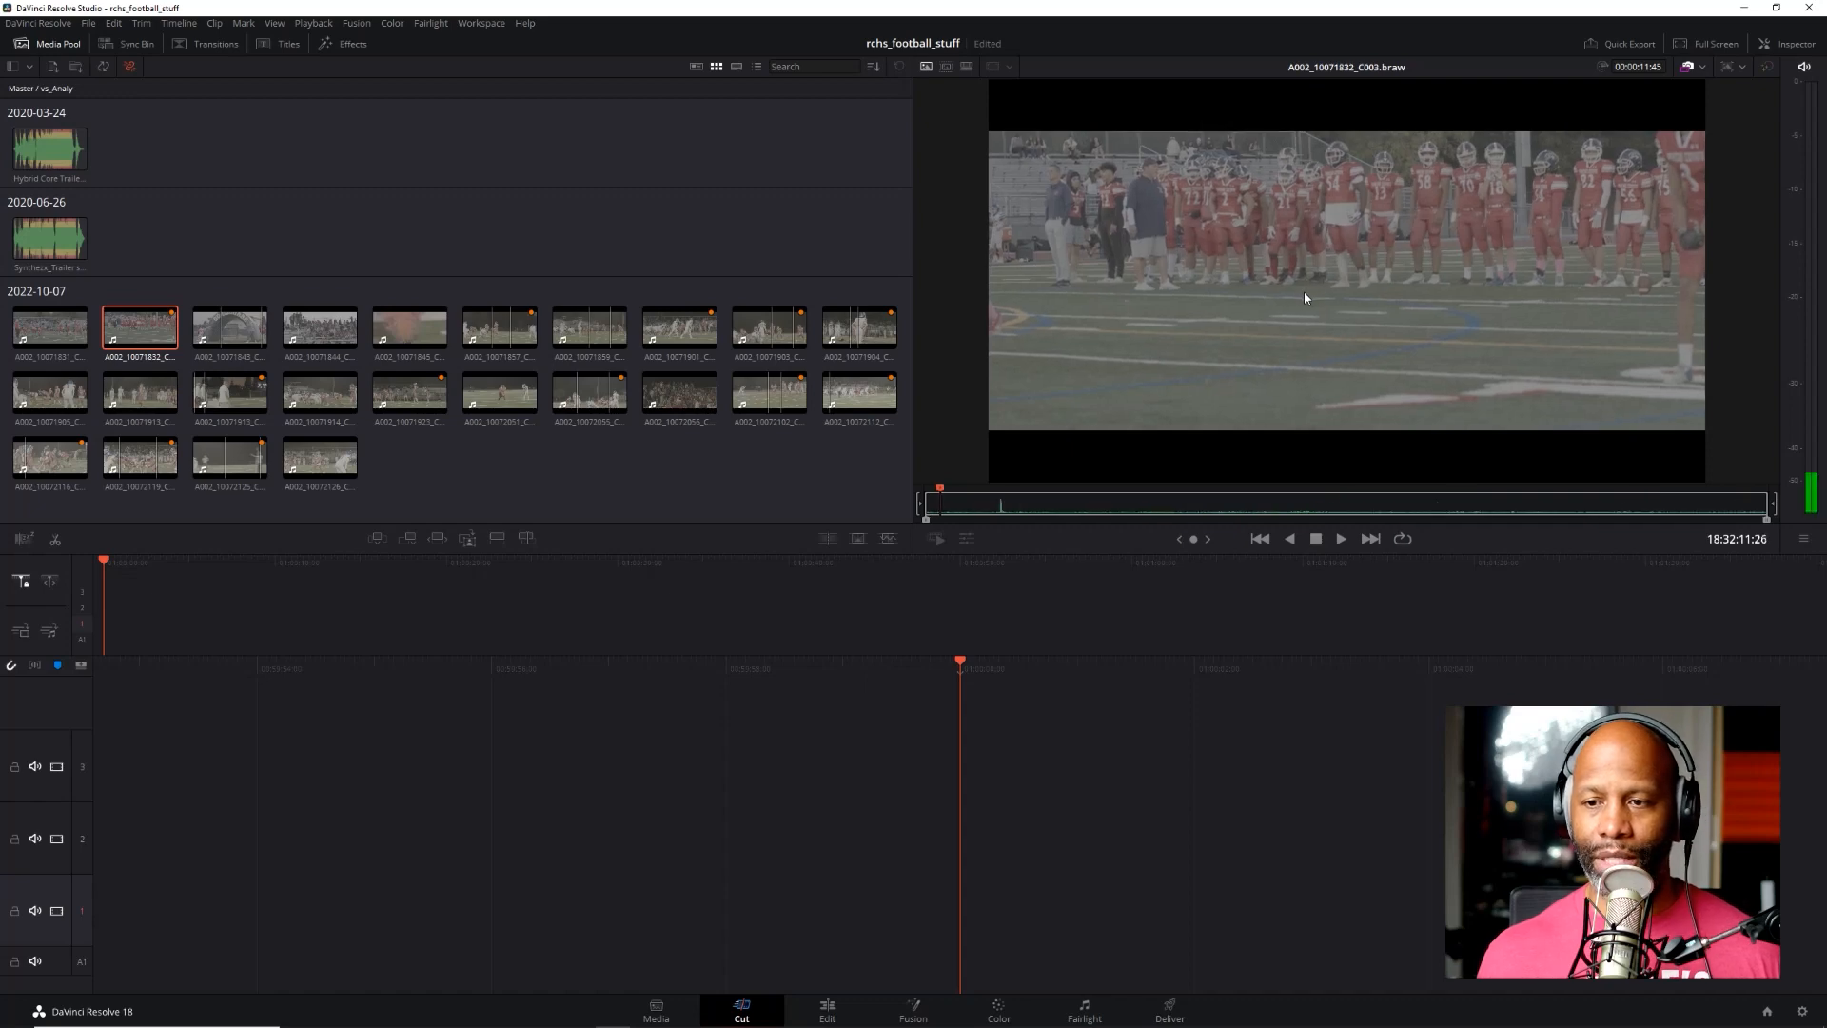
pyautogui.press('Left')
pyautogui.press('Left')
pyautogui.press('Left')
pyautogui.press('Left')
pyautogui.press('Left')
pyautogui.press('Left')
pyautogui.press('Left')
pyautogui.press('Left')
pyautogui.press('Left')
pyautogui.press('Left')
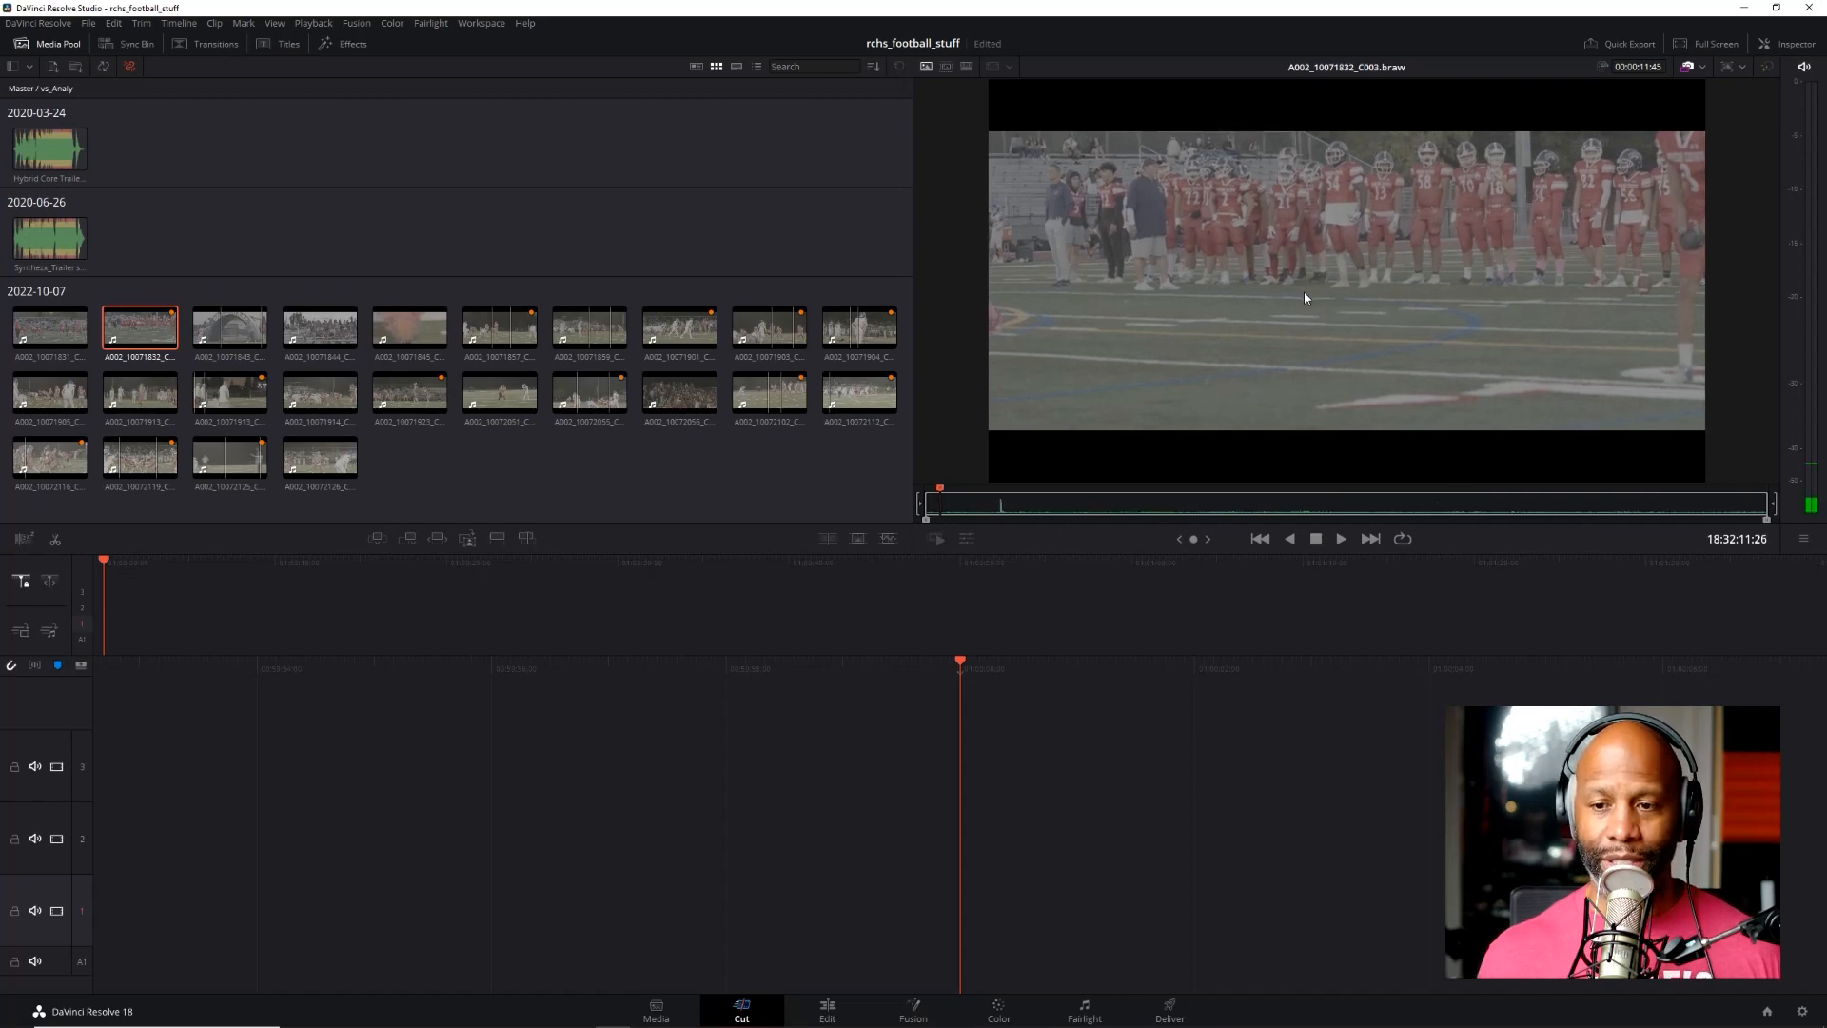
pyautogui.press('Left')
pyautogui.press('Left')
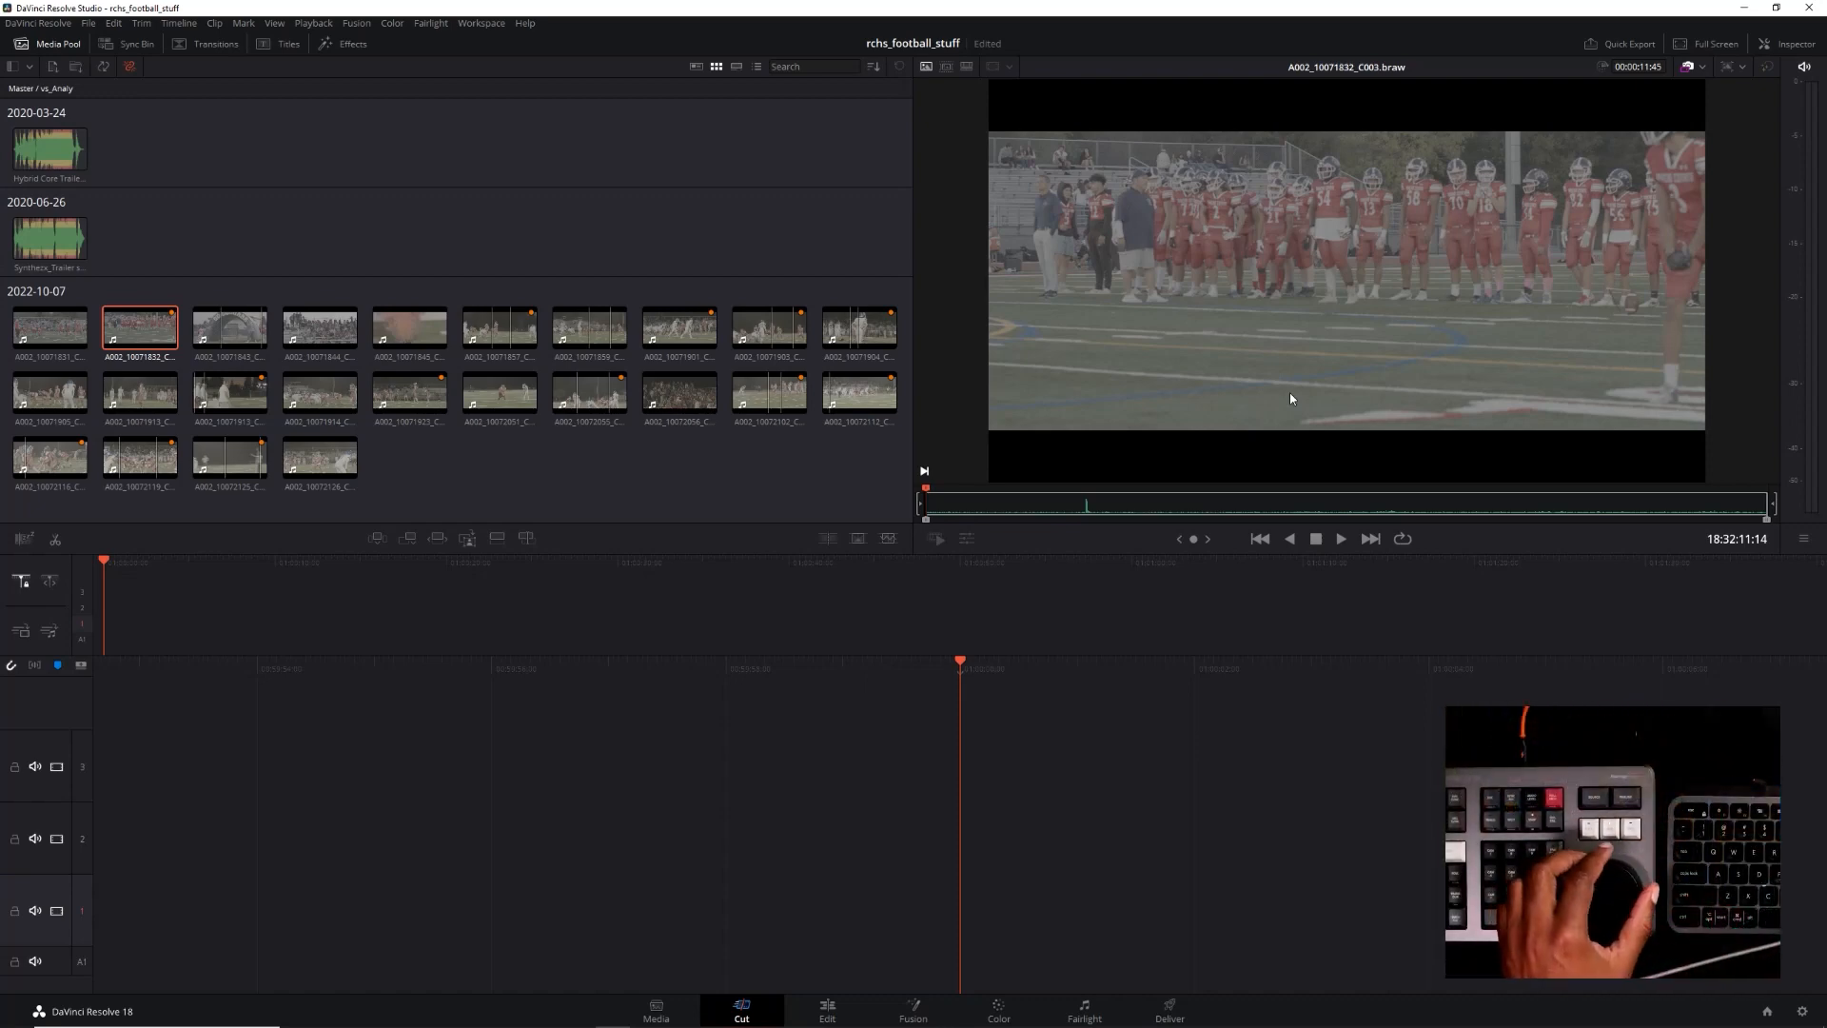
# Play the football clip from its start, then review the action by moving a few frames backward and forward
pyautogui.press('space')
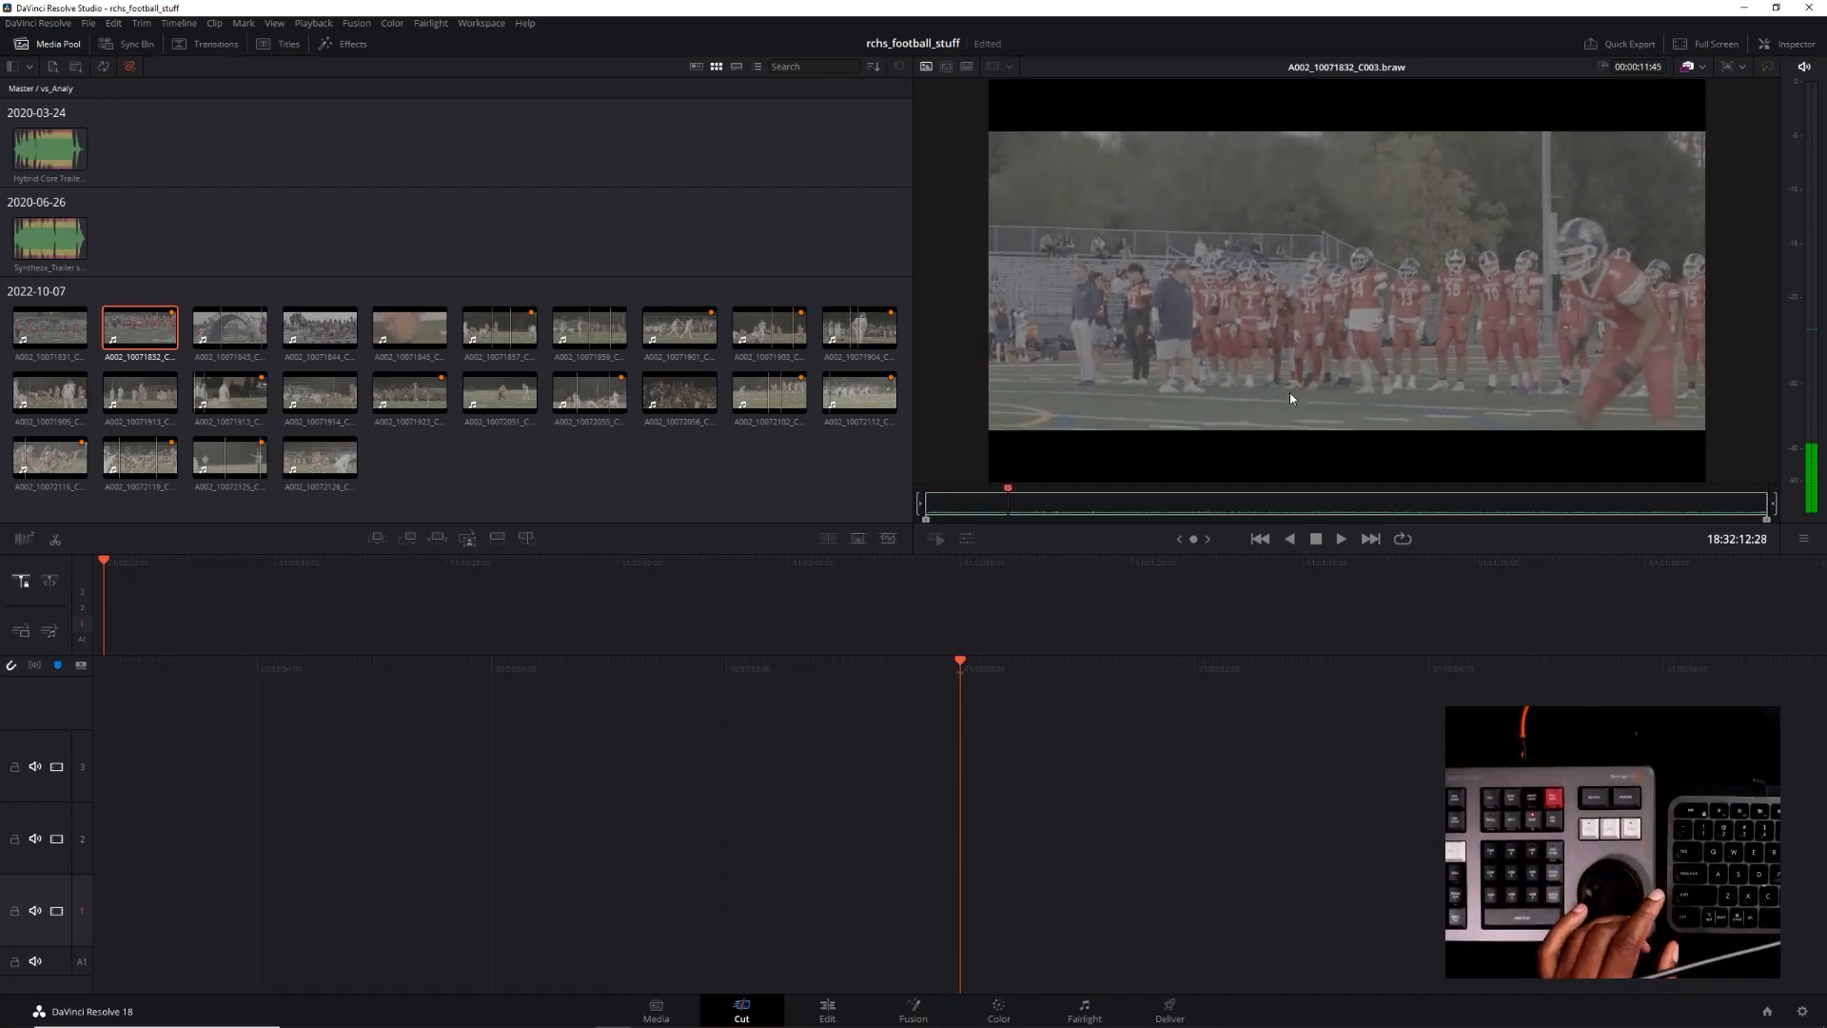
pyautogui.press('Left')
pyautogui.press('Left')
pyautogui.press('Left')
pyautogui.press('Left')
pyautogui.press('Left')
pyautogui.press('Left')
pyautogui.press('Left')
pyautogui.press('Left')
pyautogui.press('Left')
pyautogui.press('Left')
pyautogui.press('Left')
pyautogui.press('Left')
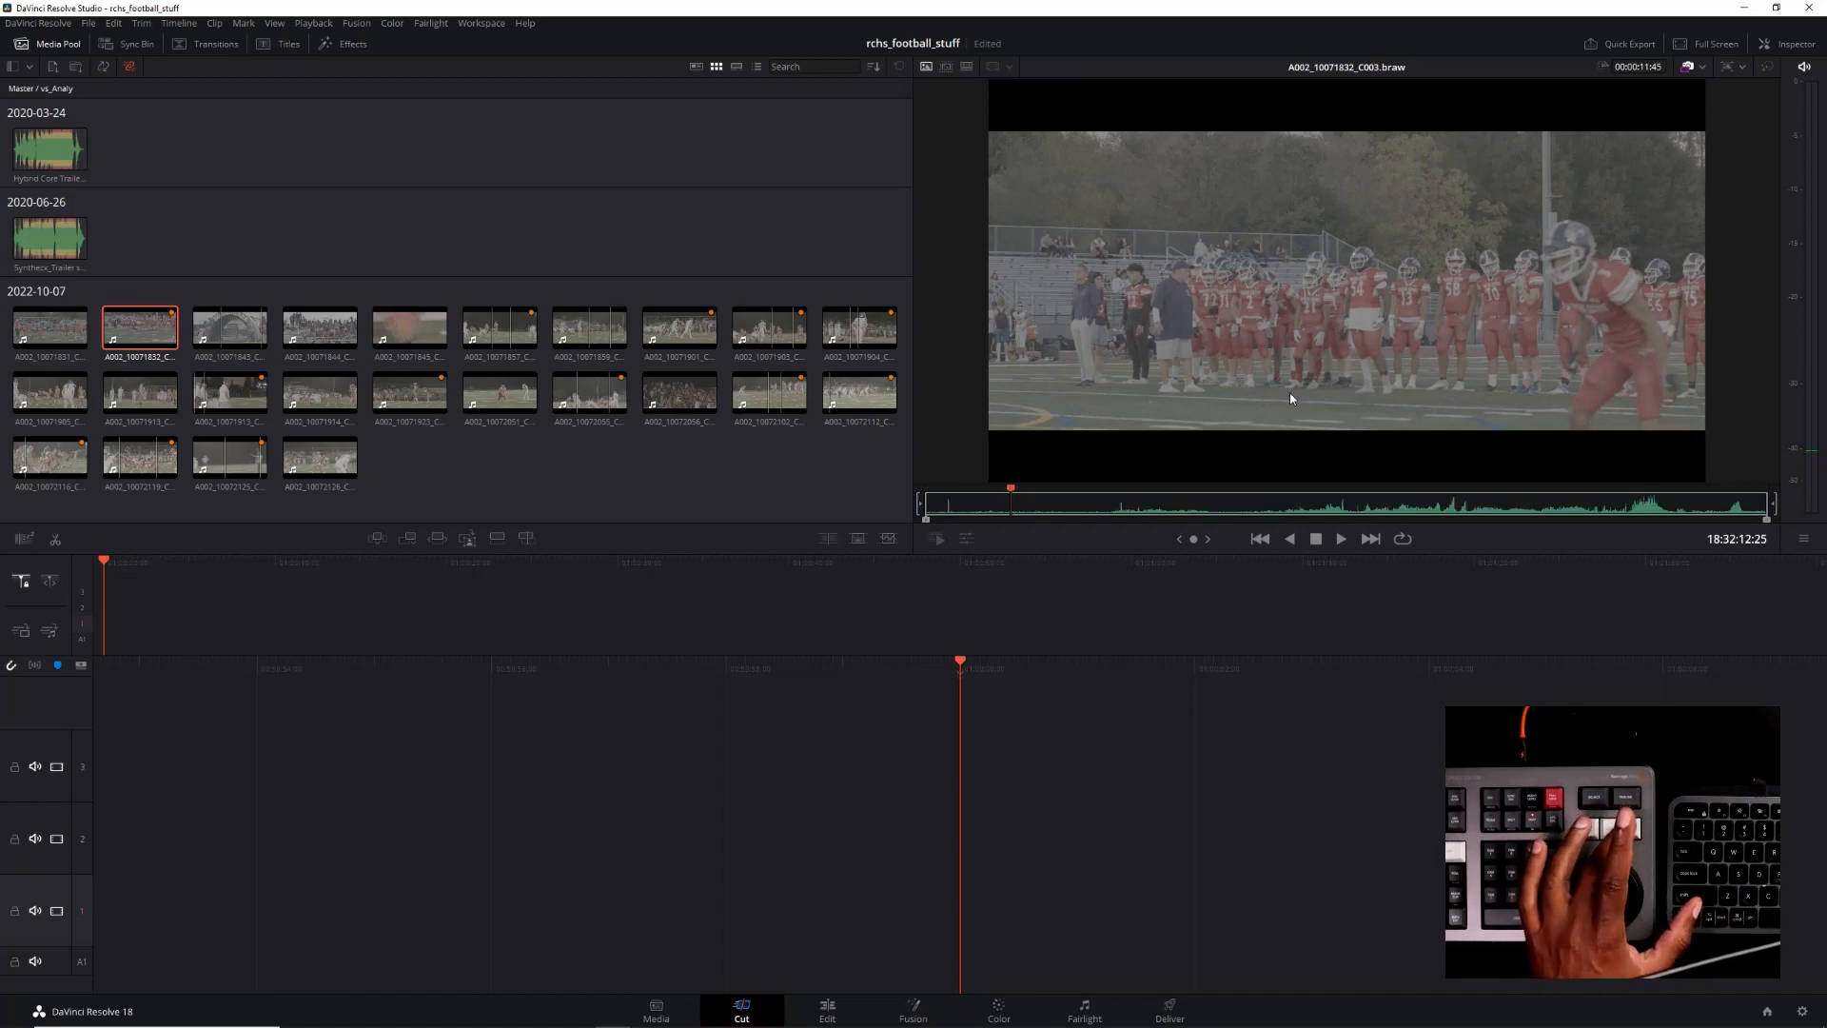
pyautogui.press('Right')
pyautogui.press('Right')
pyautogui.press('Right')
pyautogui.press('Right')
pyautogui.press('Right')
pyautogui.press('Right')
pyautogui.press('Right')
pyautogui.press('Right')
pyautogui.press('Right')
pyautogui.press('Right')
pyautogui.press('Right')
pyautogui.press('Right')
pyautogui.press('Left')
pyautogui.press('Left')
pyautogui.press('Left')
pyautogui.press('Left')
pyautogui.press('Left')
pyautogui.press('Left')
pyautogui.press('Left')
pyautogui.press('Left')
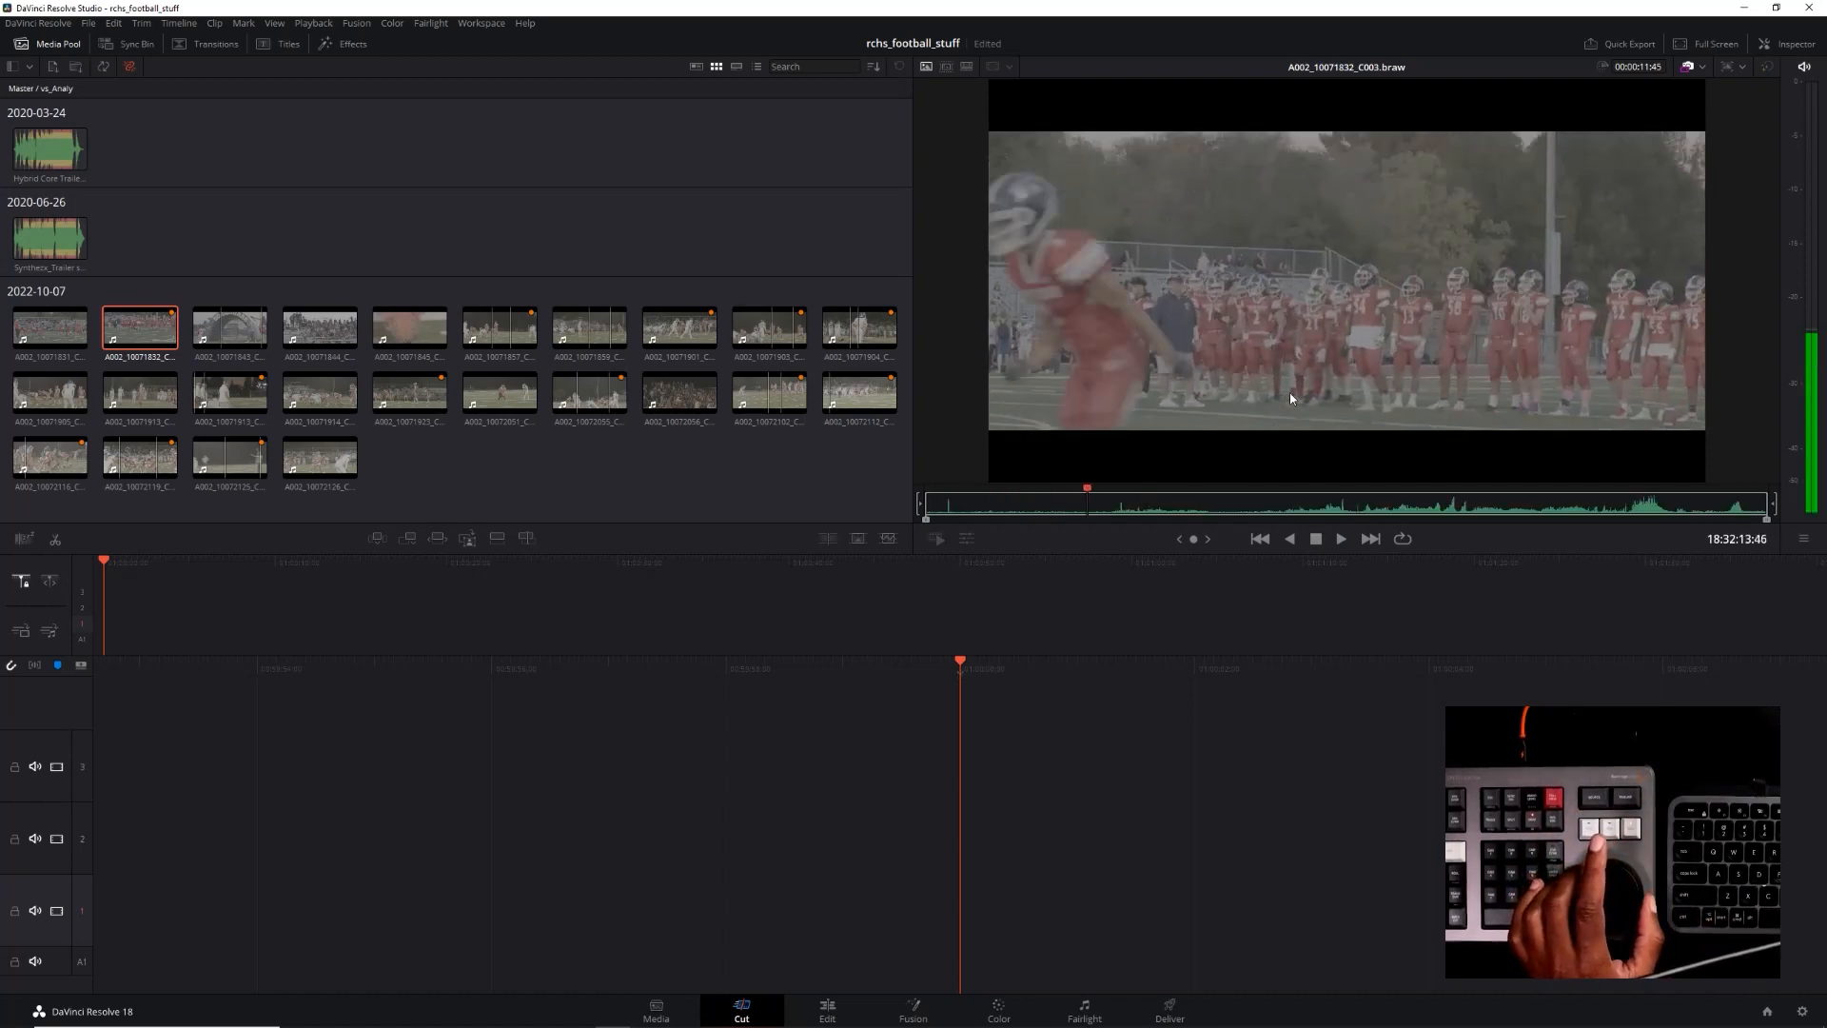
# Scrub quickly through the whole clip, jumping to its end and returning to its first frames
pyautogui.hotkey('shift', 'Left')
pyautogui.hotkey('shift', 'Left')
pyautogui.press('End')
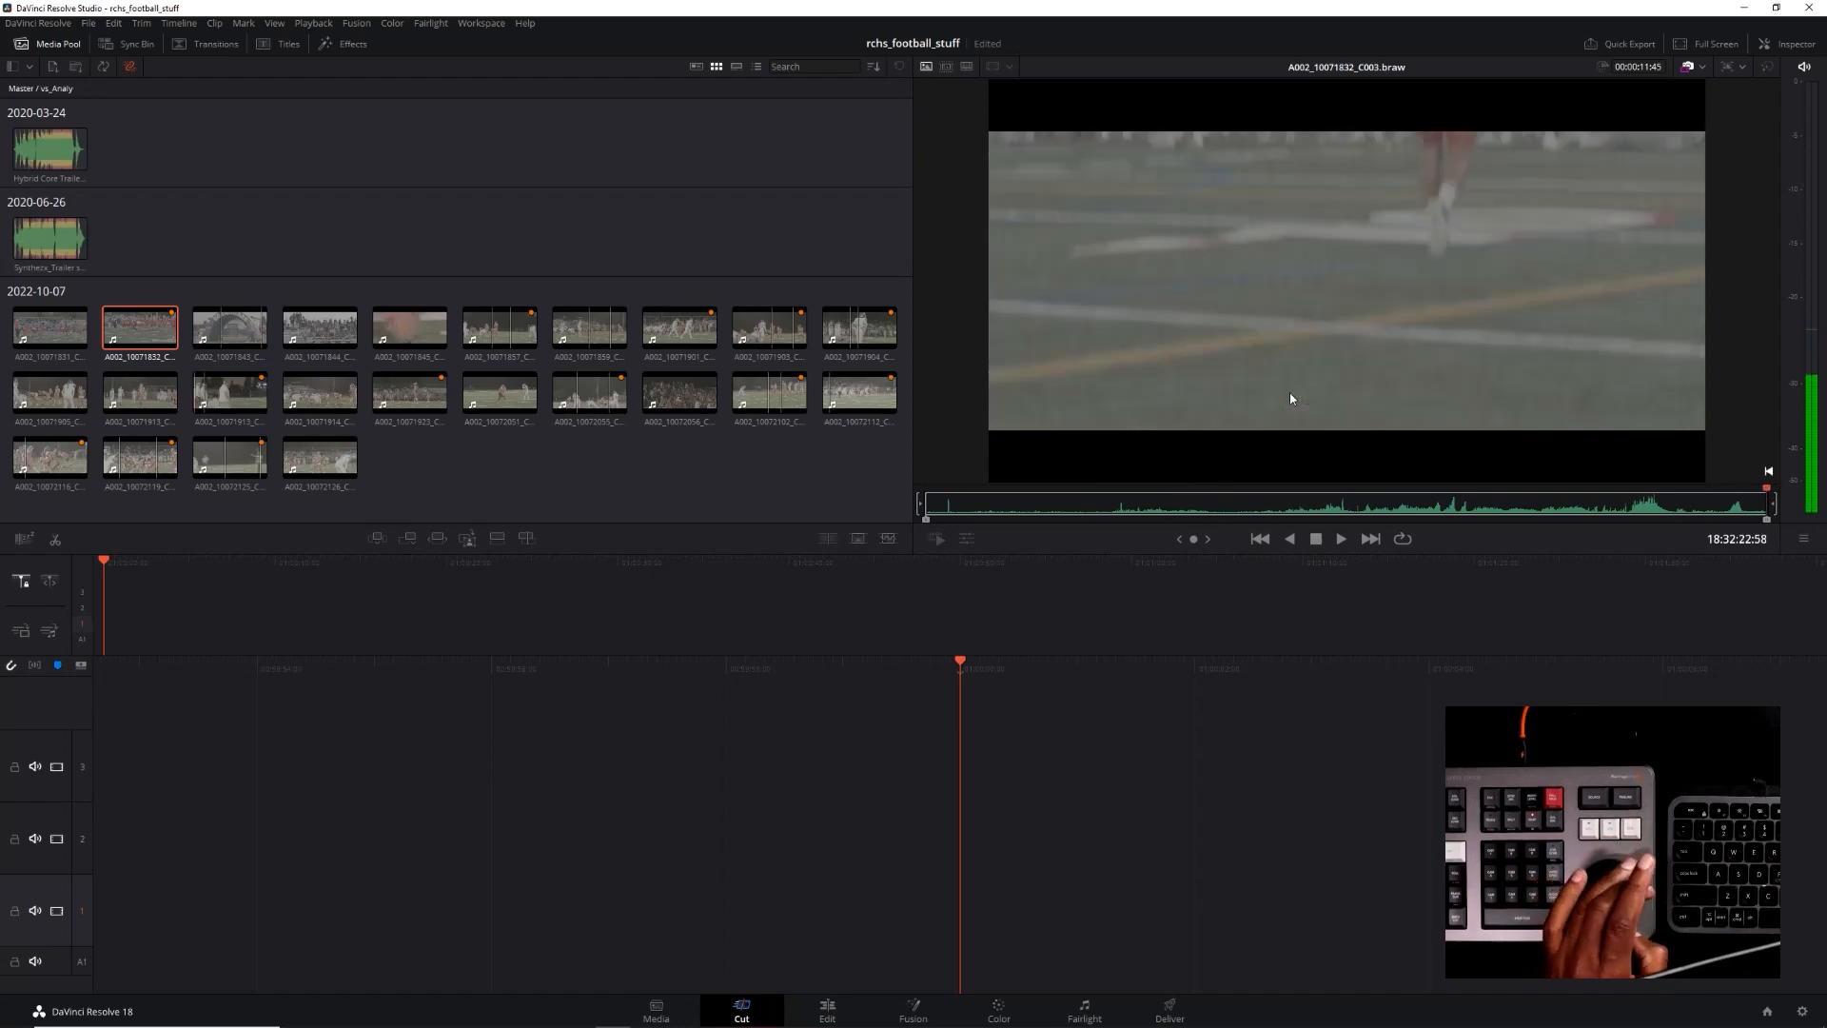
pyautogui.hotkey('shift', 'Left')
pyautogui.hotkey('shift', 'Left')
pyautogui.hotkey('shift', 'Left')
pyautogui.hotkey('shift', 'Left')
pyautogui.hotkey('shift', 'Left')
pyautogui.hotkey('shift', 'Left')
pyautogui.hotkey('shift', 'Left')
pyautogui.hotkey('shift', 'Left')
pyautogui.hotkey('shift', 'Left')
pyautogui.press('Home')
pyautogui.hotkey('shift', 'Right')
pyautogui.hotkey('shift', 'Right')
pyautogui.hotkey('shift', 'Right')
pyautogui.hotkey('shift', 'Right')
pyautogui.hotkey('shift', 'Right')
pyautogui.hotkey('shift', 'Right')
pyautogui.hotkey('shift', 'Right')
pyautogui.hotkey('shift', 'Right')
pyautogui.hotkey('shift', 'Right')
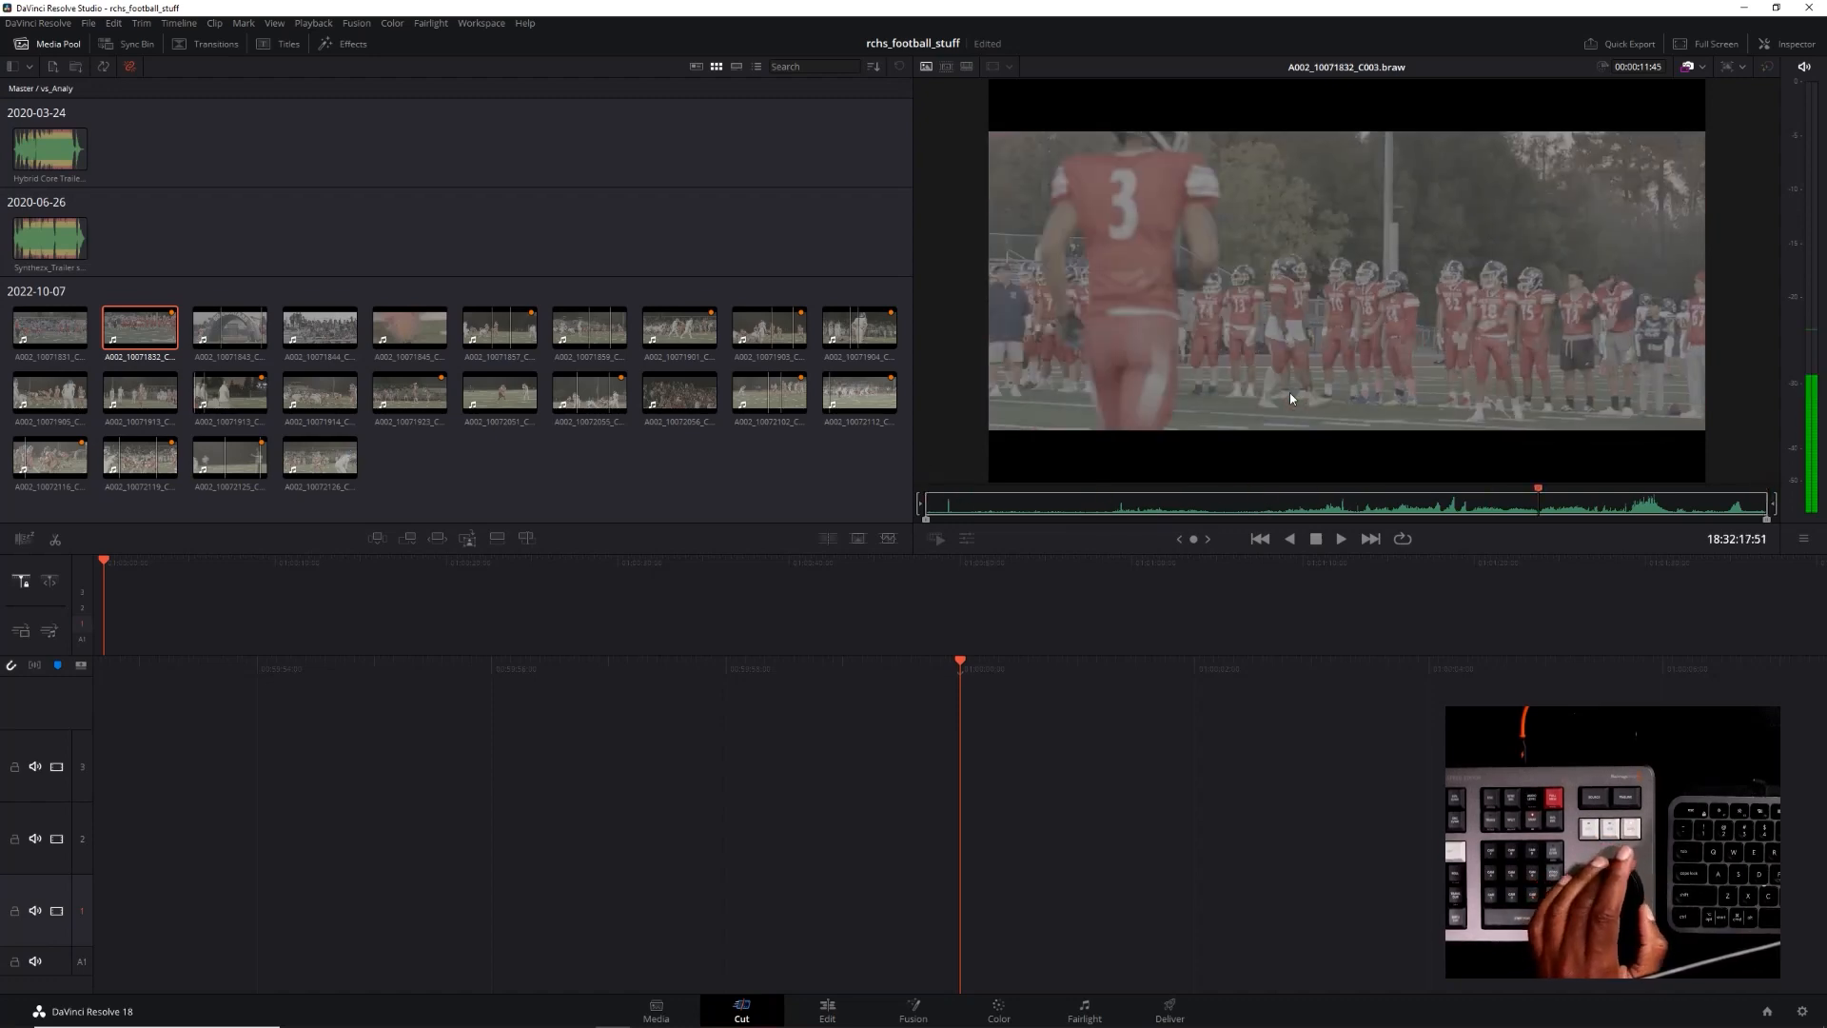
pyautogui.press('Home')
pyautogui.hotkey('shift', 'Right')
pyautogui.press('Home')
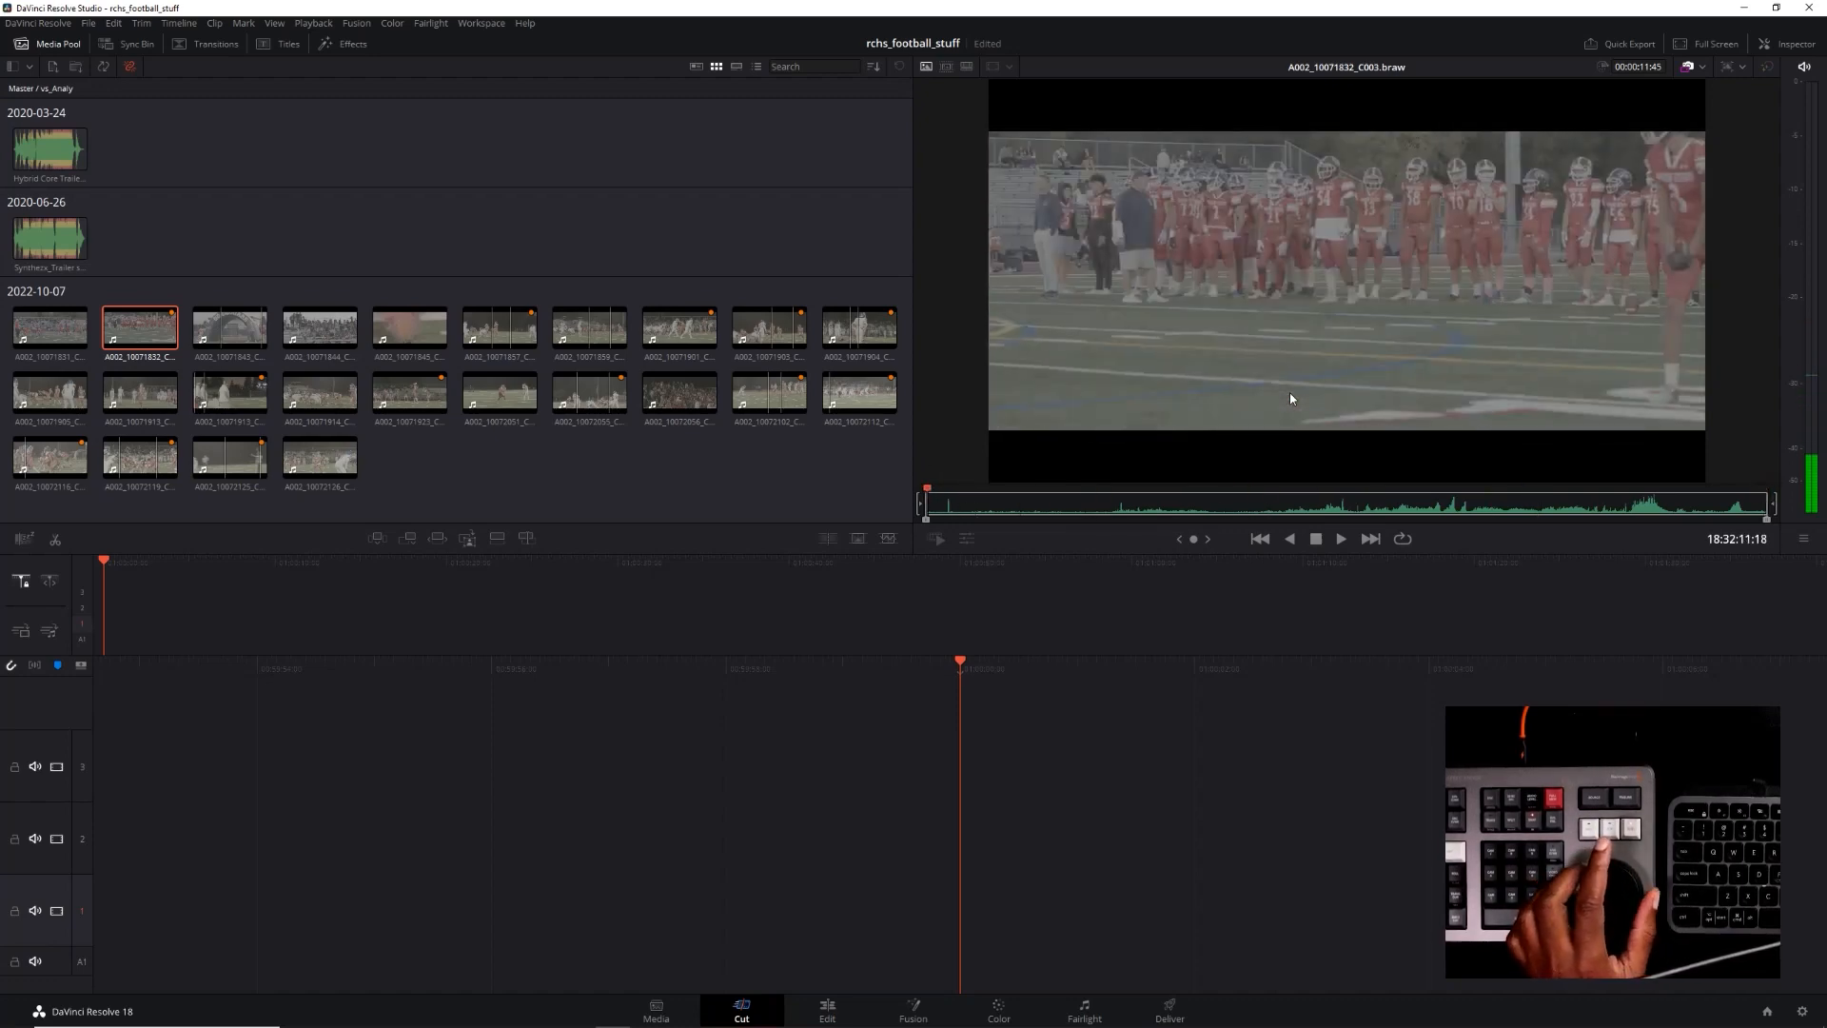
# Move the source playhead frame by frame near the clip's start, finishing at timecode 18:32:11:30
pyautogui.hotkey('shift', 'Right')
pyautogui.press('Left')
pyautogui.press('Left')
pyautogui.press('Left')
pyautogui.press('Left')
pyautogui.press('Left')
pyautogui.press('Left')
pyautogui.press('Left')
pyautogui.press('Left')
pyautogui.press('Left')
pyautogui.press('Left')
pyautogui.press('Left')
pyautogui.press('Left')
pyautogui.press('Left')
pyautogui.press('Left')
pyautogui.press('Left')
pyautogui.press('Left')
pyautogui.press('Left')
pyautogui.press('Left')
pyautogui.press('Left')
pyautogui.press('Left')
pyautogui.press('Right')
pyautogui.press('Right')
pyautogui.press('Right')
pyautogui.press('Right')
pyautogui.press('Right')
pyautogui.press('Right')
pyautogui.press('Right')
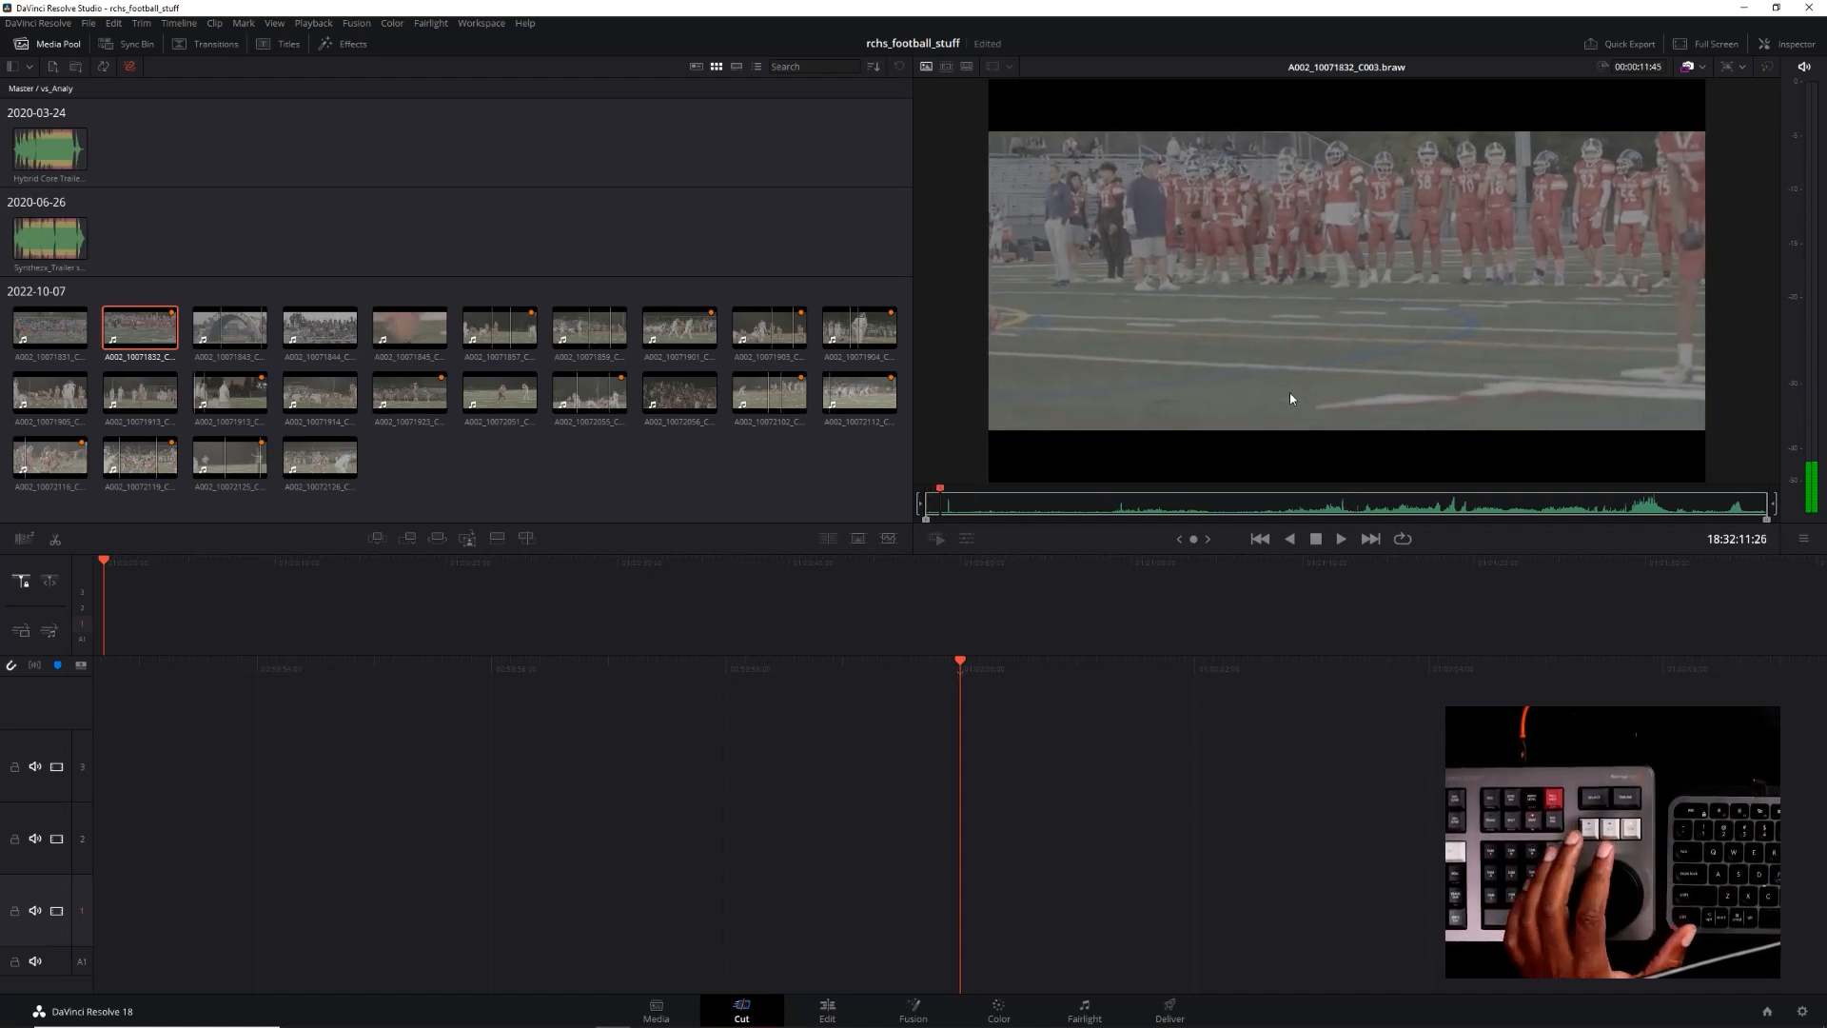
pyautogui.press('Right')
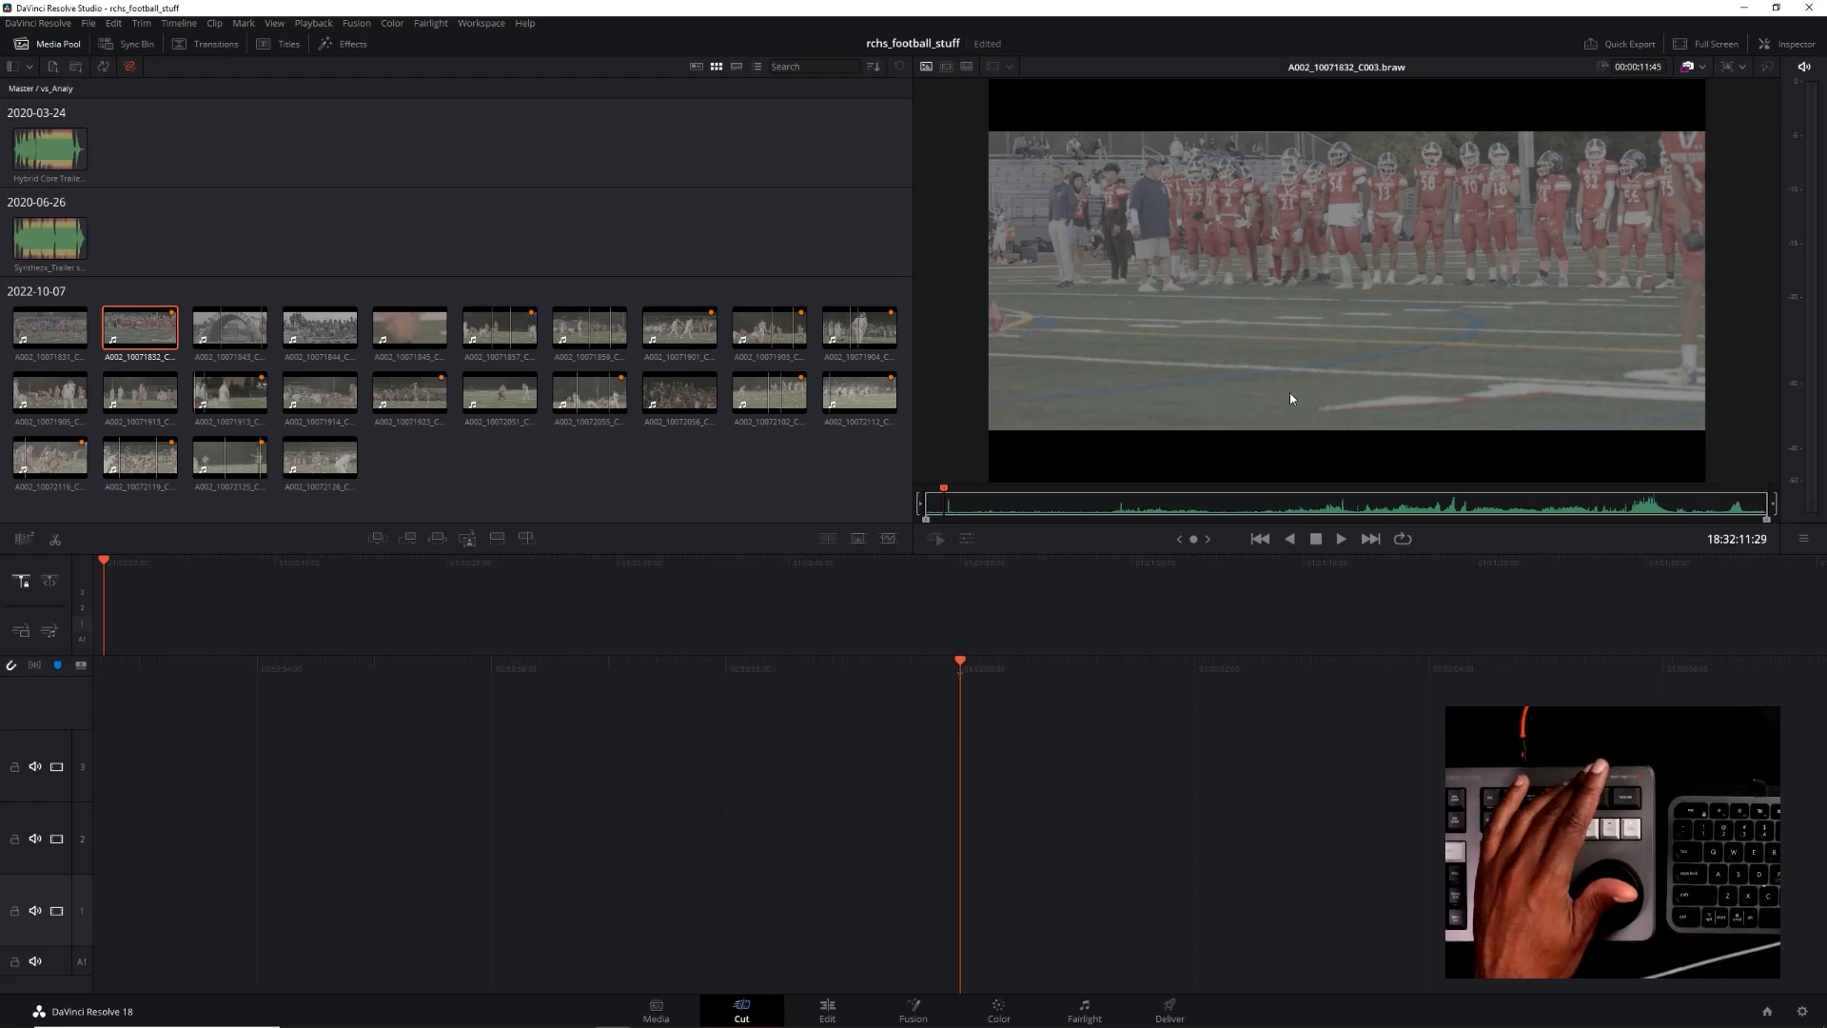
pyautogui.press('Right')
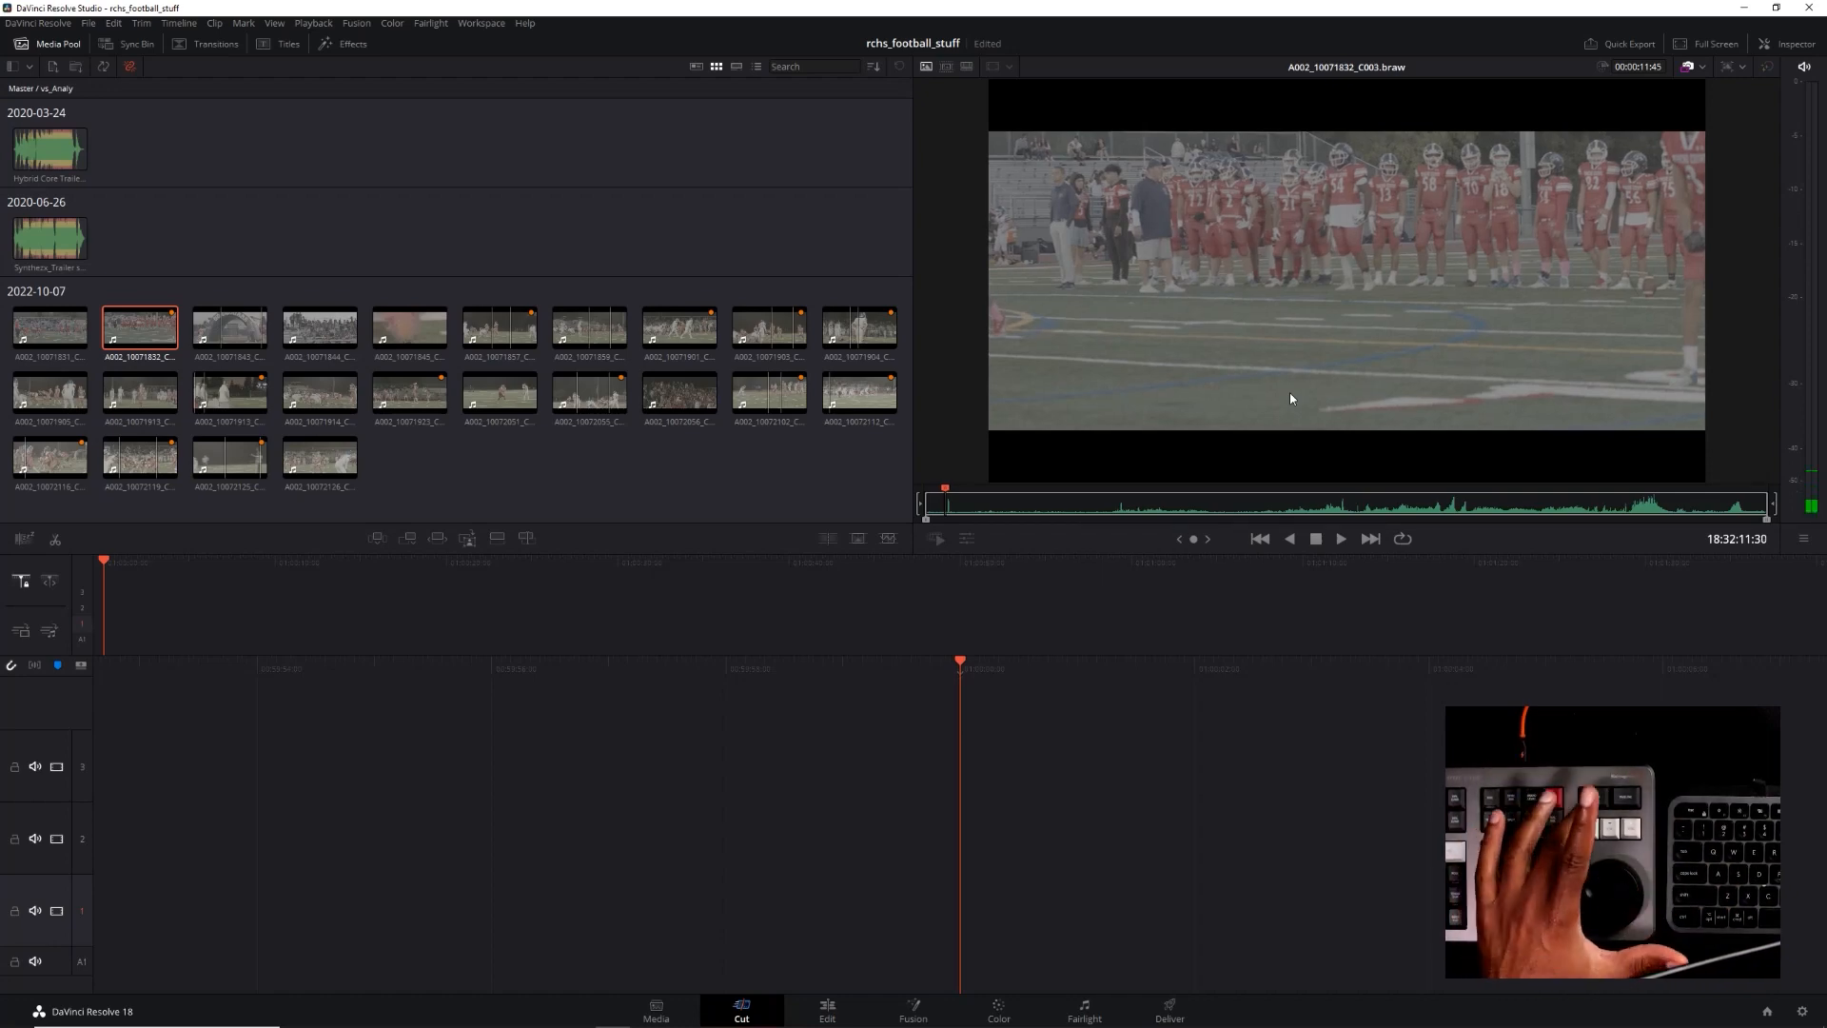
# Switch the viewer to the source tape of all vs_Analy clips and advance the playhead a couple of frames
pyautogui.press('q')
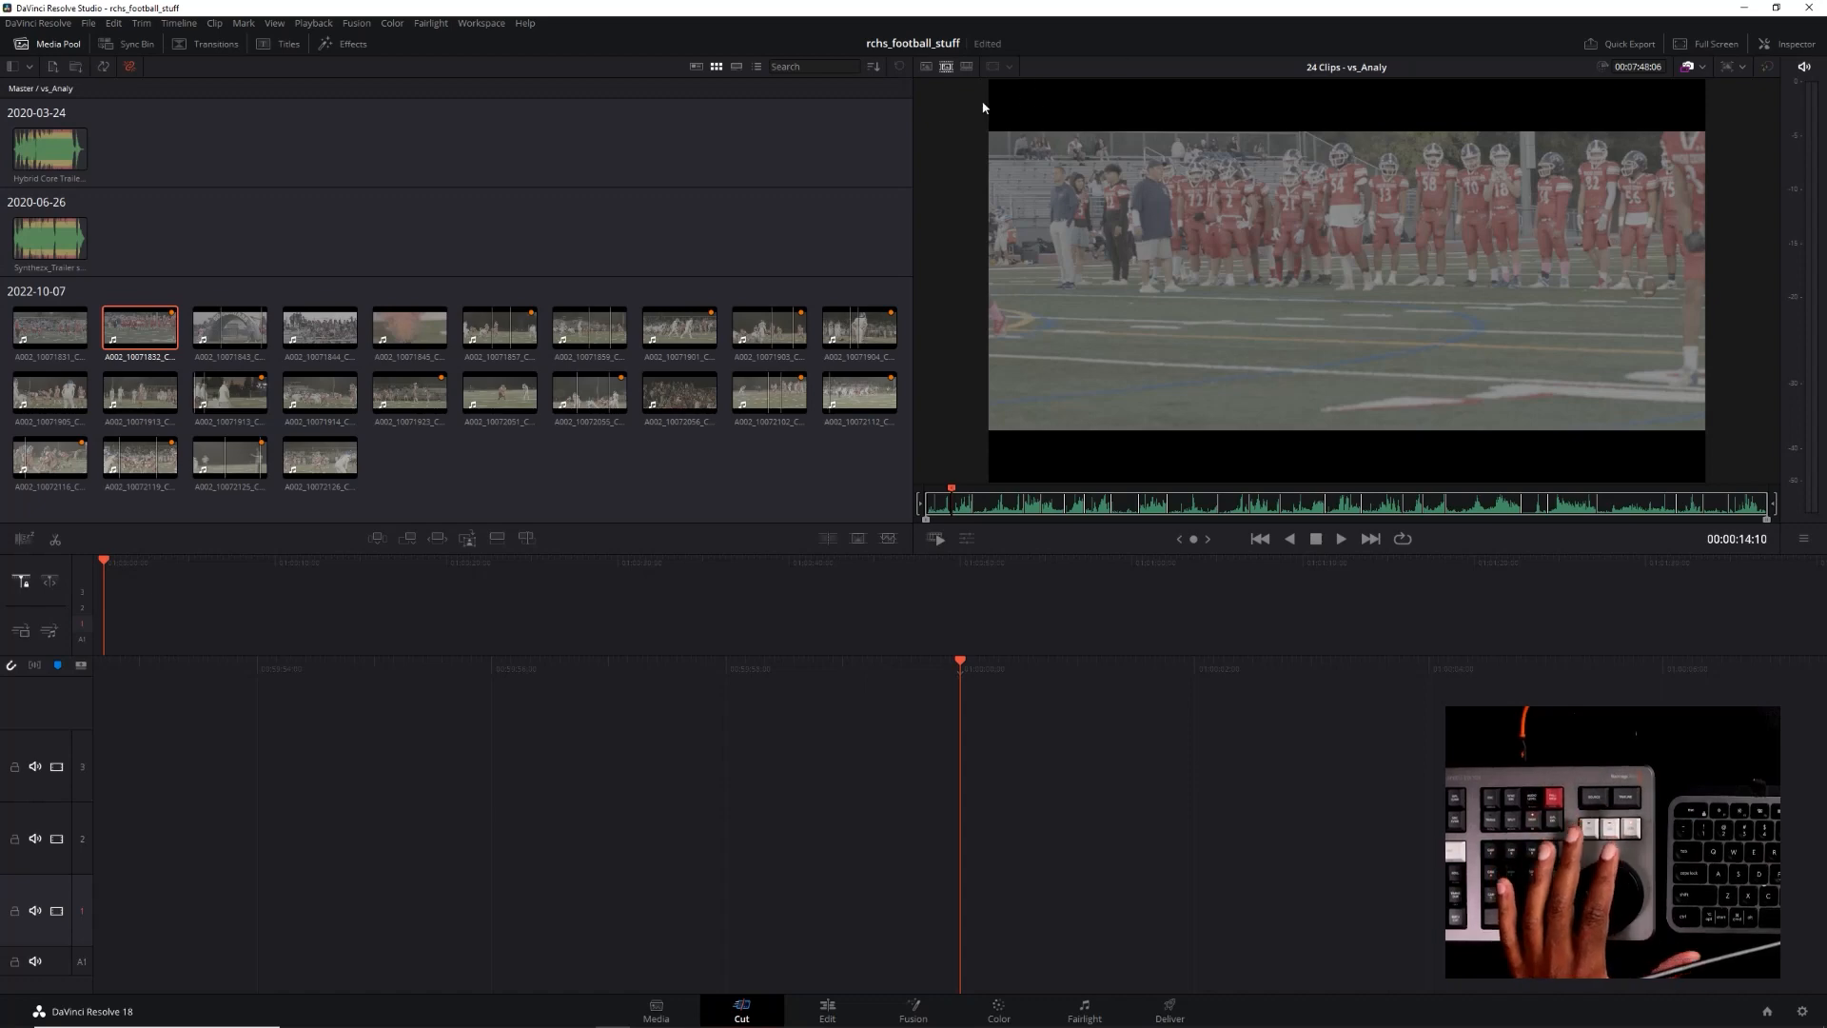
pyautogui.press('ctrl')
pyautogui.press('Right')
pyautogui.press('ctrl')
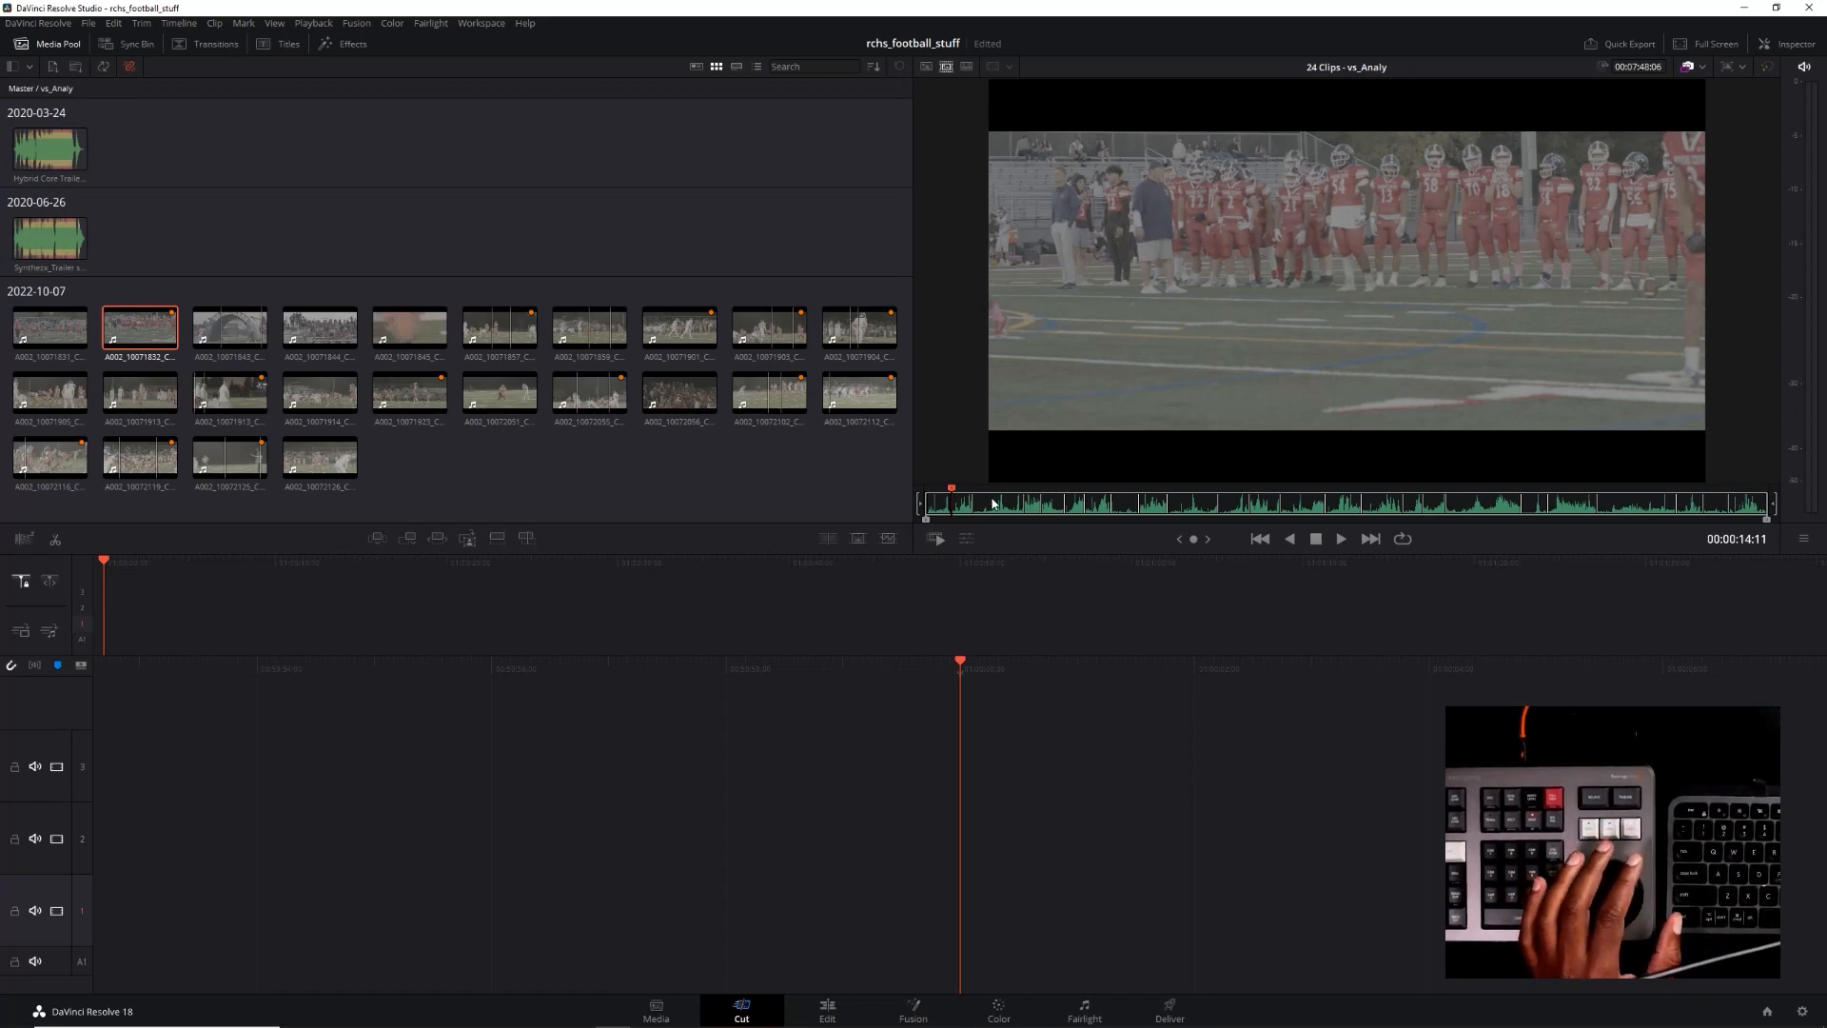
pyautogui.press('Right')
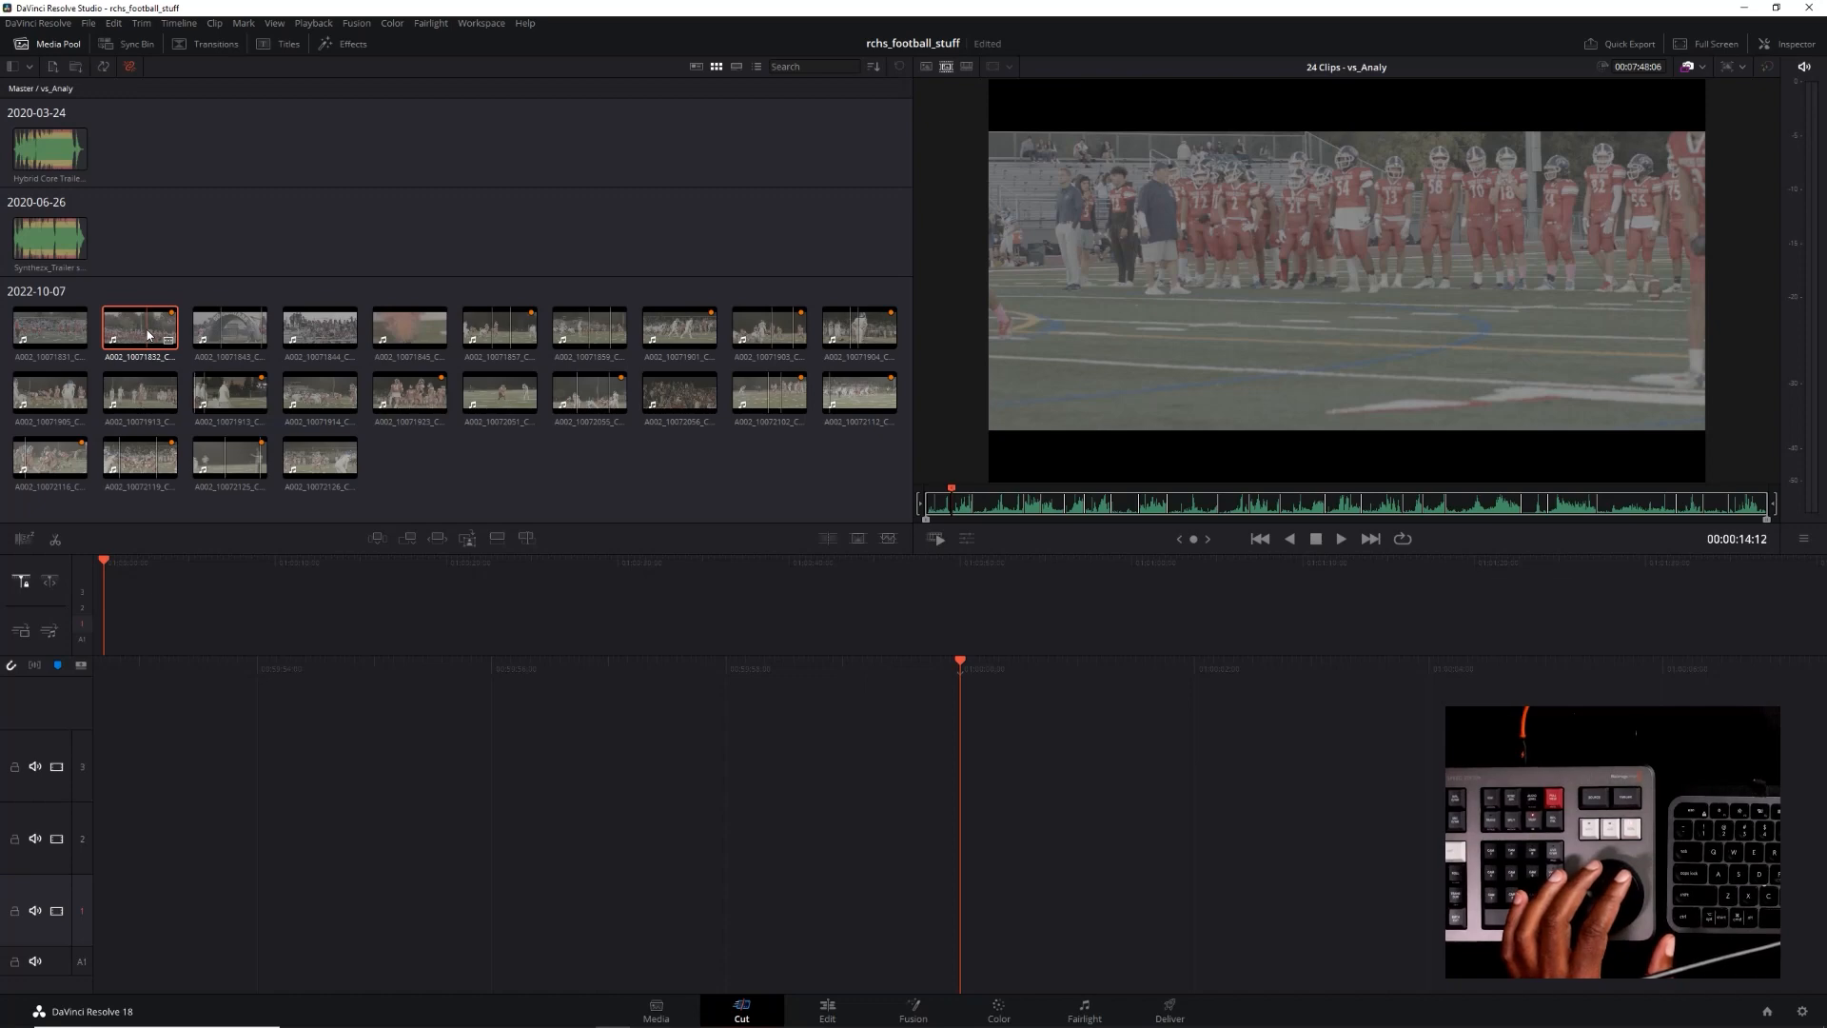
# Run forward through the source tape to the clip of players leaving the inflatable tunnel and step back a few frames
pyautogui.press('l')
pyautogui.press('l')
pyautogui.press('l')
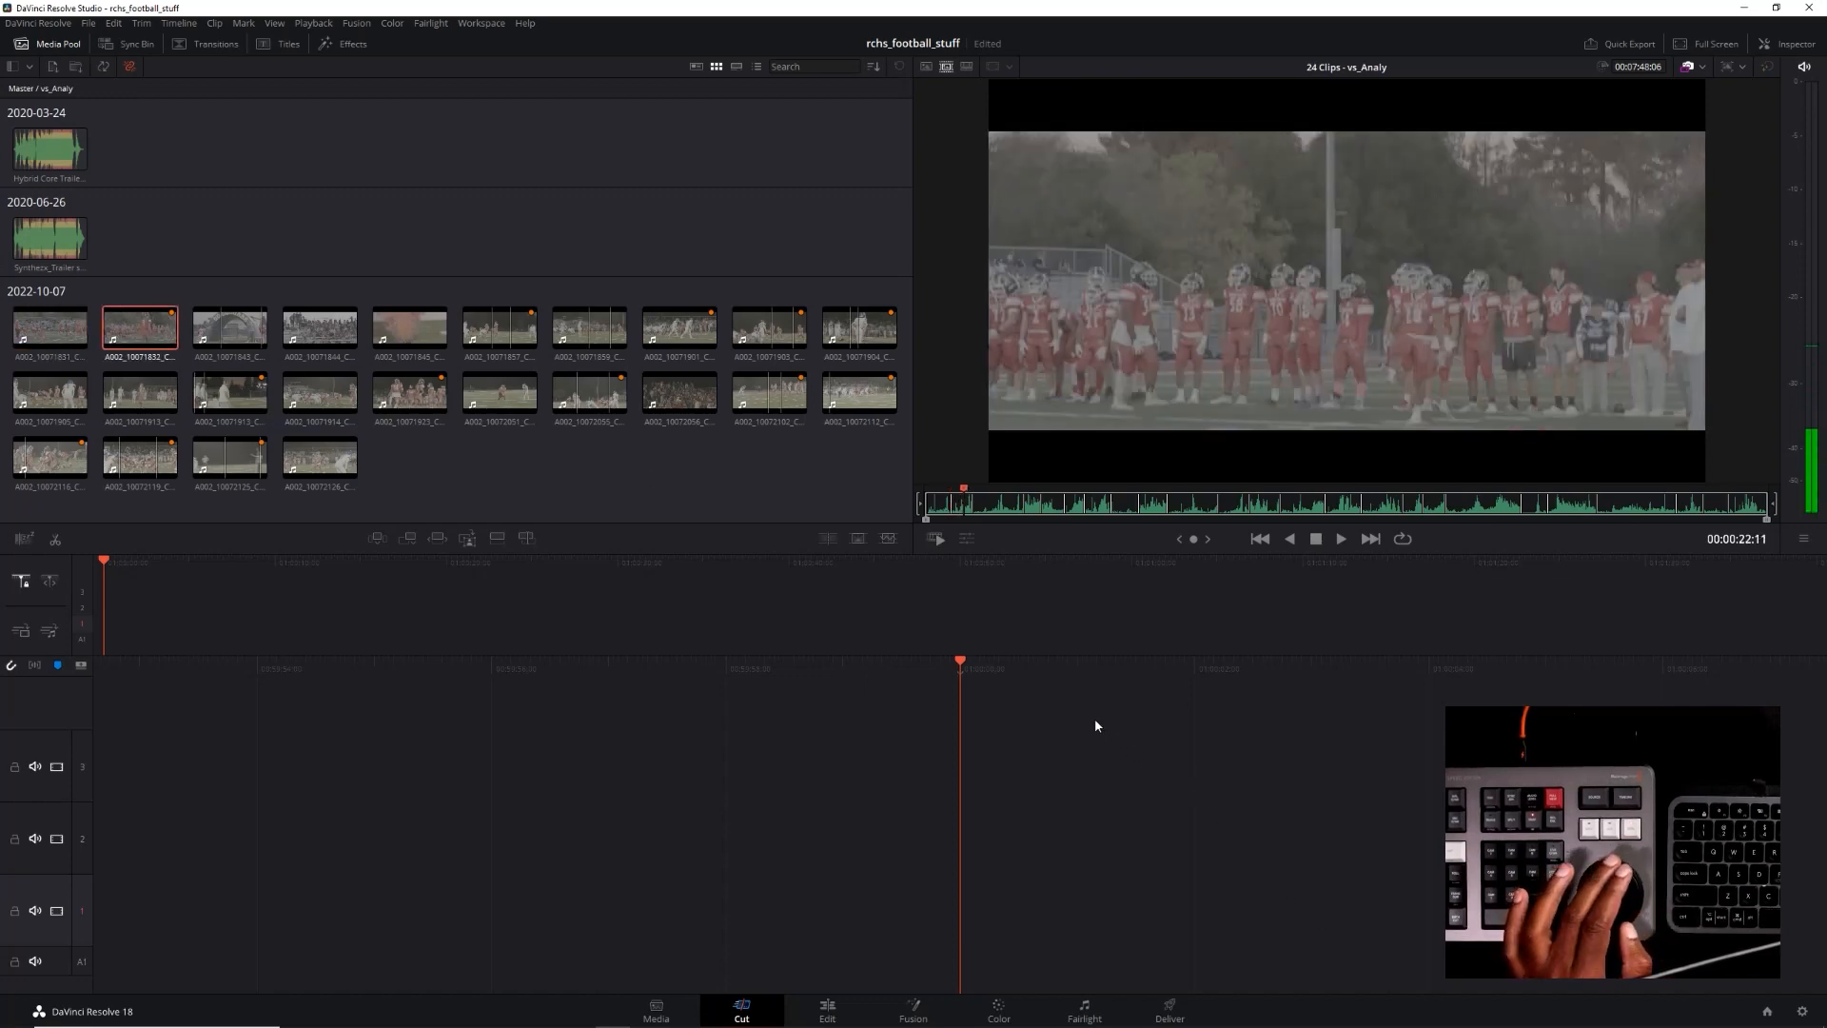
pyautogui.click(203, 343)
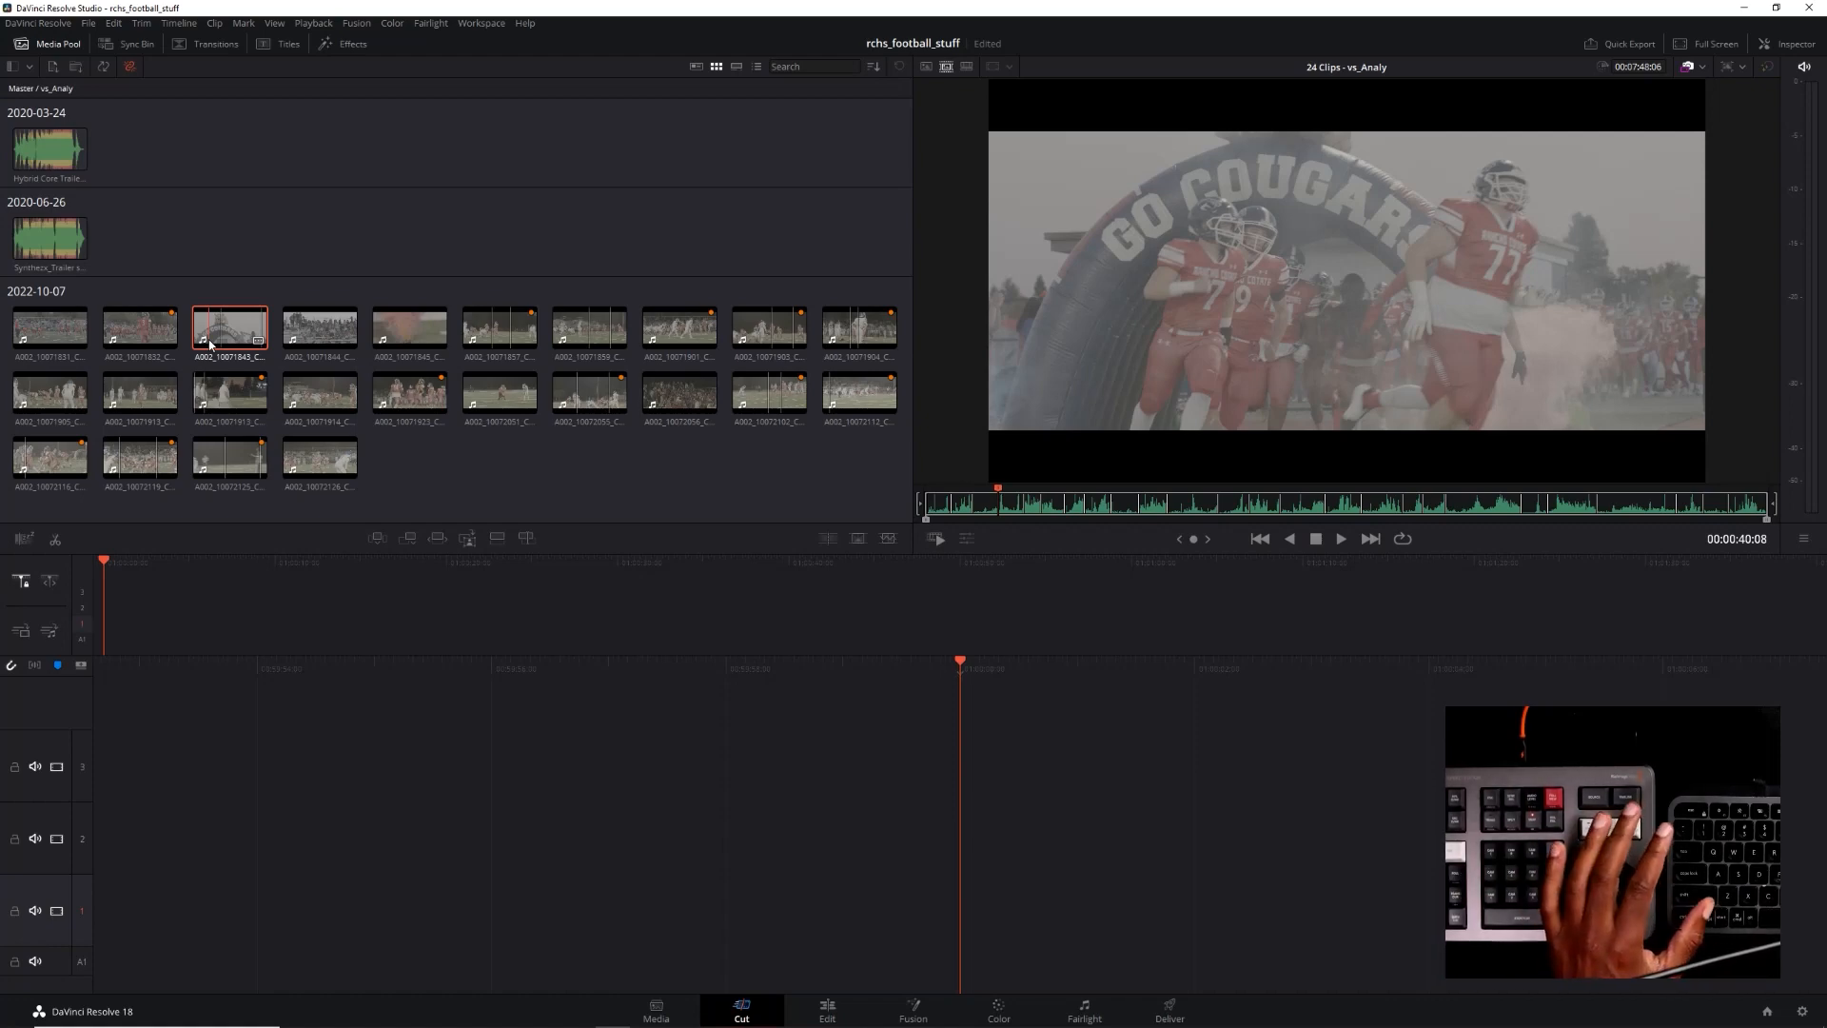
pyautogui.press('Left')
pyautogui.press('Left')
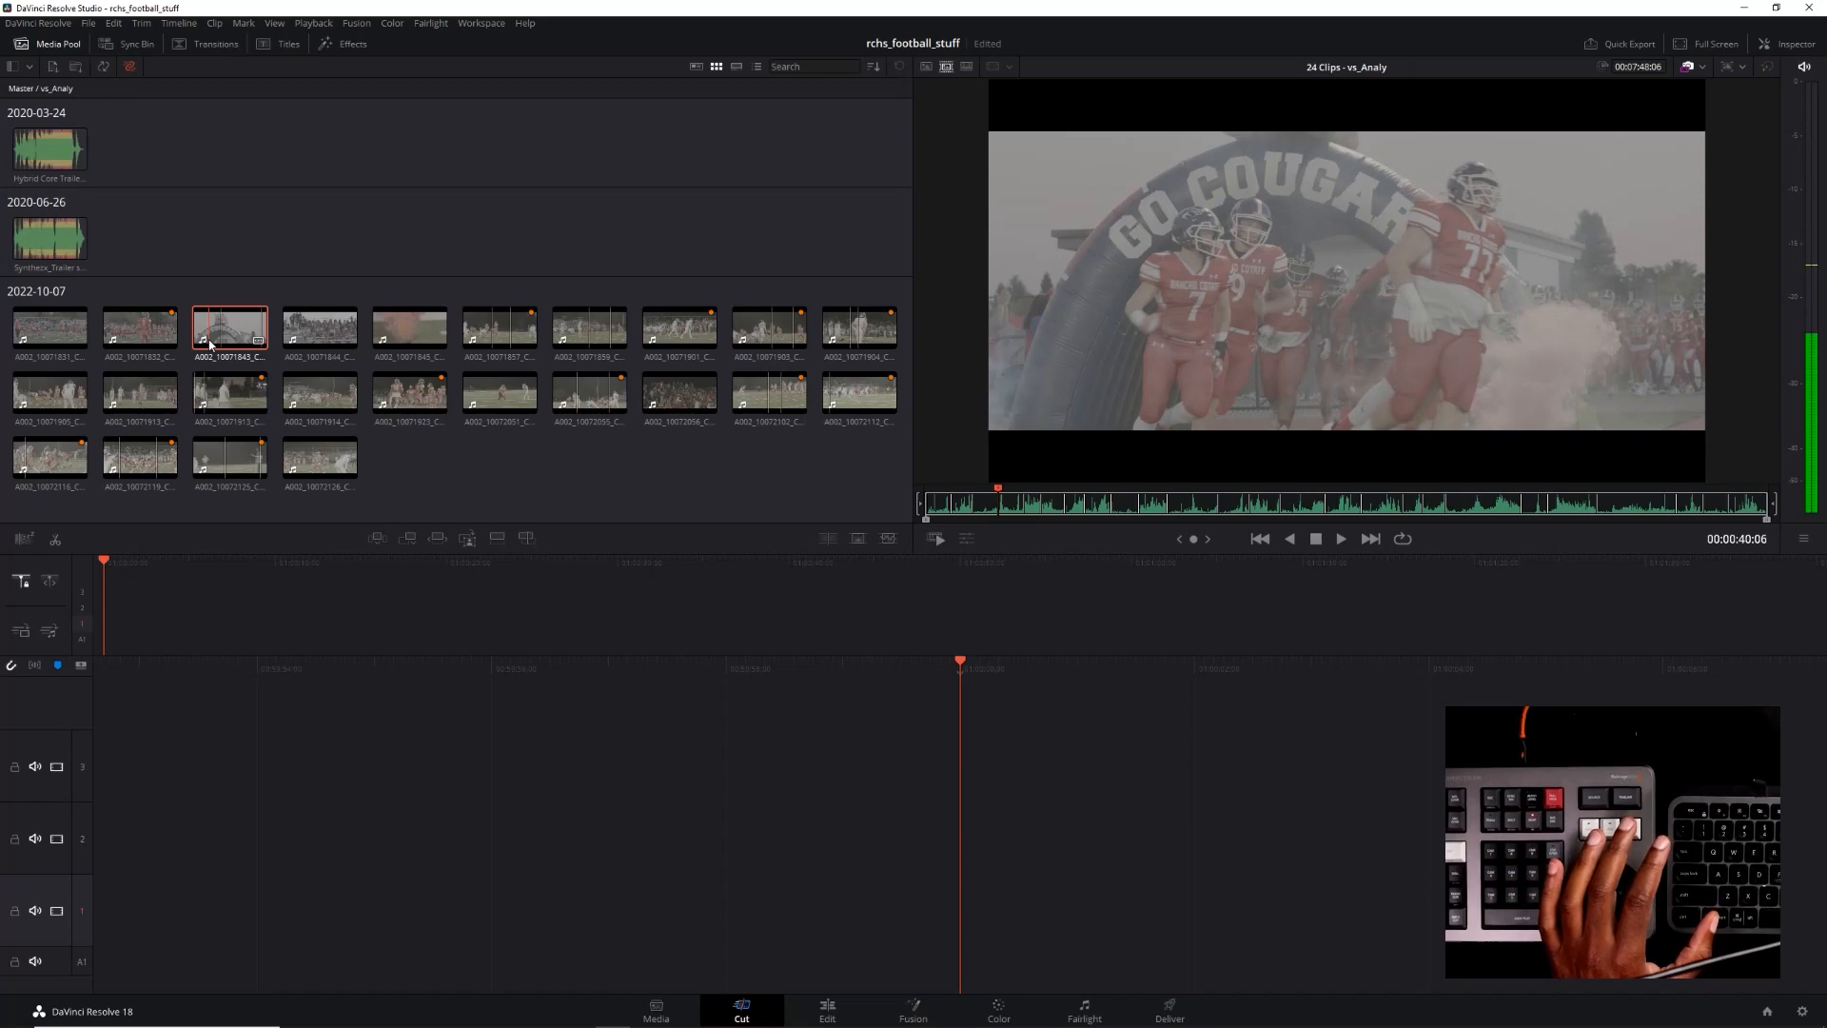
# Shuttle the source tape back and forth around the start of the players' tunnel run-out, stopping at 00:00:36:08
pyautogui.hotkey('shift', 'Left')
pyautogui.hotkey('shift', 'Left')
pyautogui.hotkey('shift', 'Left')
pyautogui.hotkey('shift', 'Left')
pyautogui.hotkey('shift', 'Left')
pyautogui.hotkey('shift', 'Left')
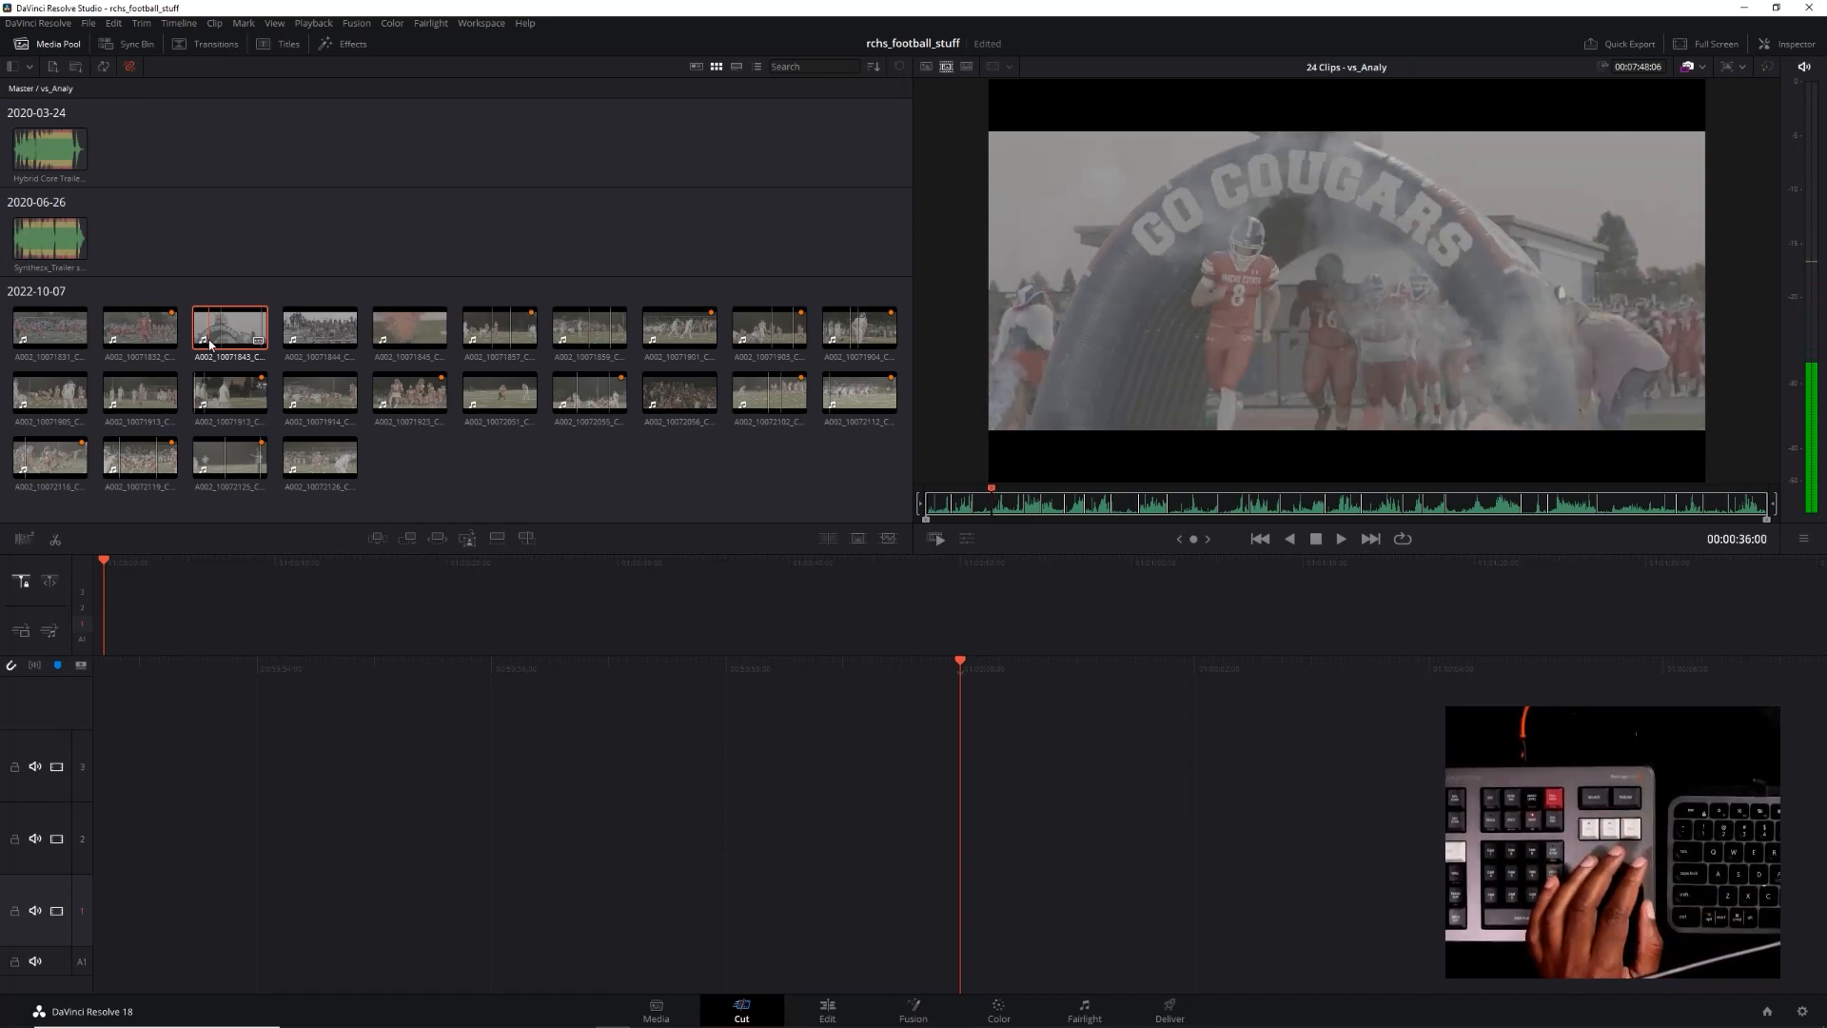
pyautogui.hotkey('shift', 'Left')
pyautogui.hotkey('shift', 'Left')
pyautogui.hotkey('shift', 'Right')
pyautogui.hotkey('shift', 'Right')
pyautogui.hotkey('shift', 'Left')
pyautogui.hotkey('shift', 'Left')
pyautogui.hotkey('shift', 'Right')
pyautogui.hotkey('shift', 'Right')
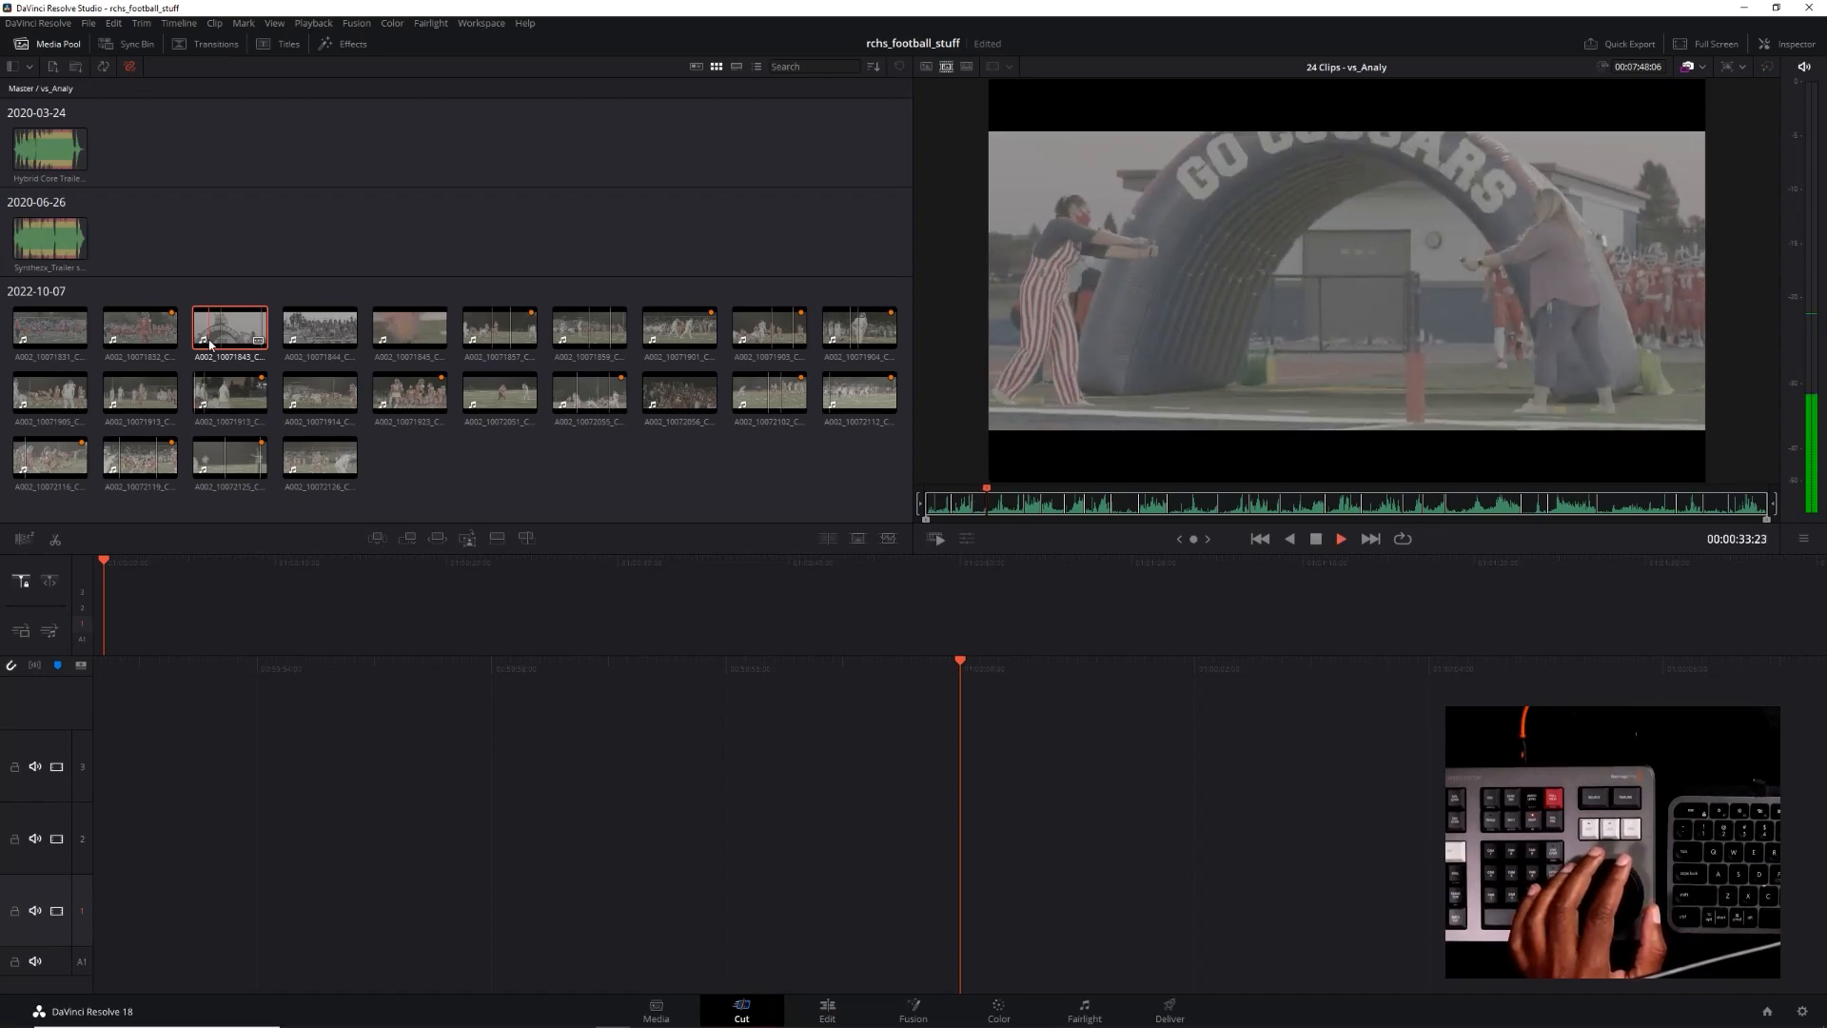
pyautogui.press('space')
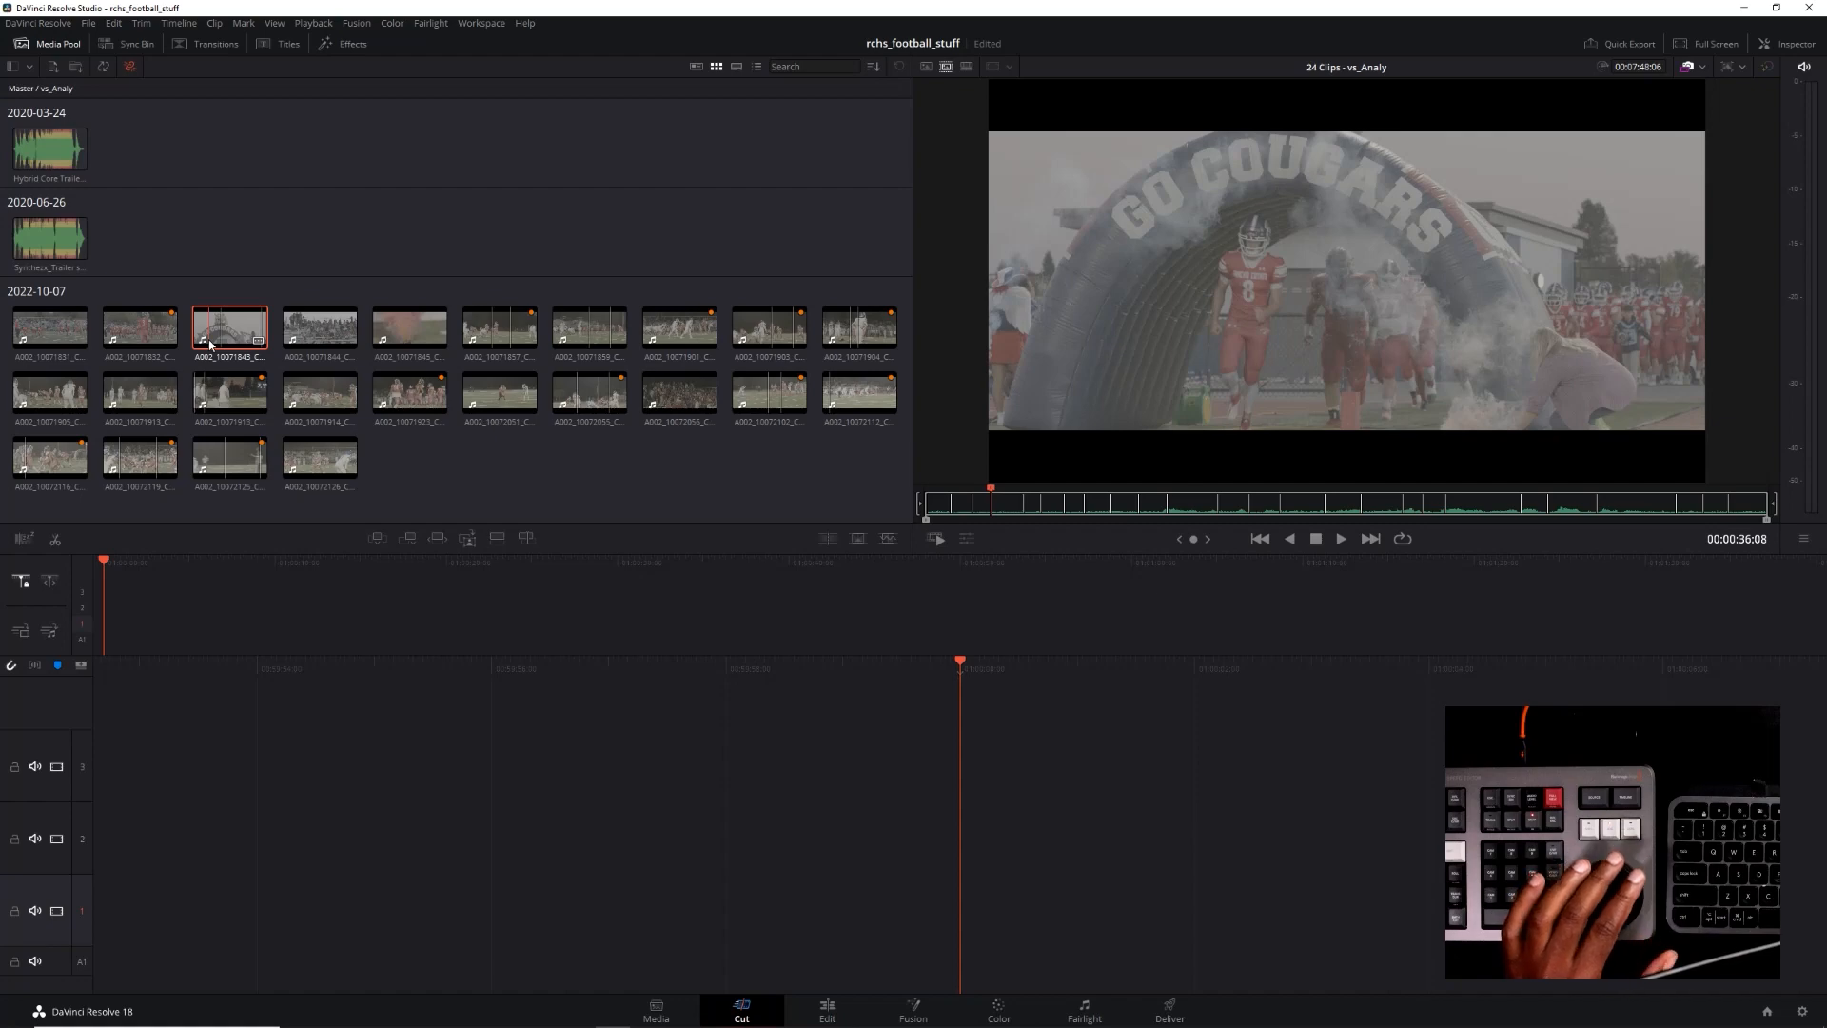
# Show the tunnel clip alone in the viewer and replace its existing in and out points with an in point at 18:44:10:12
pyautogui.press('q')
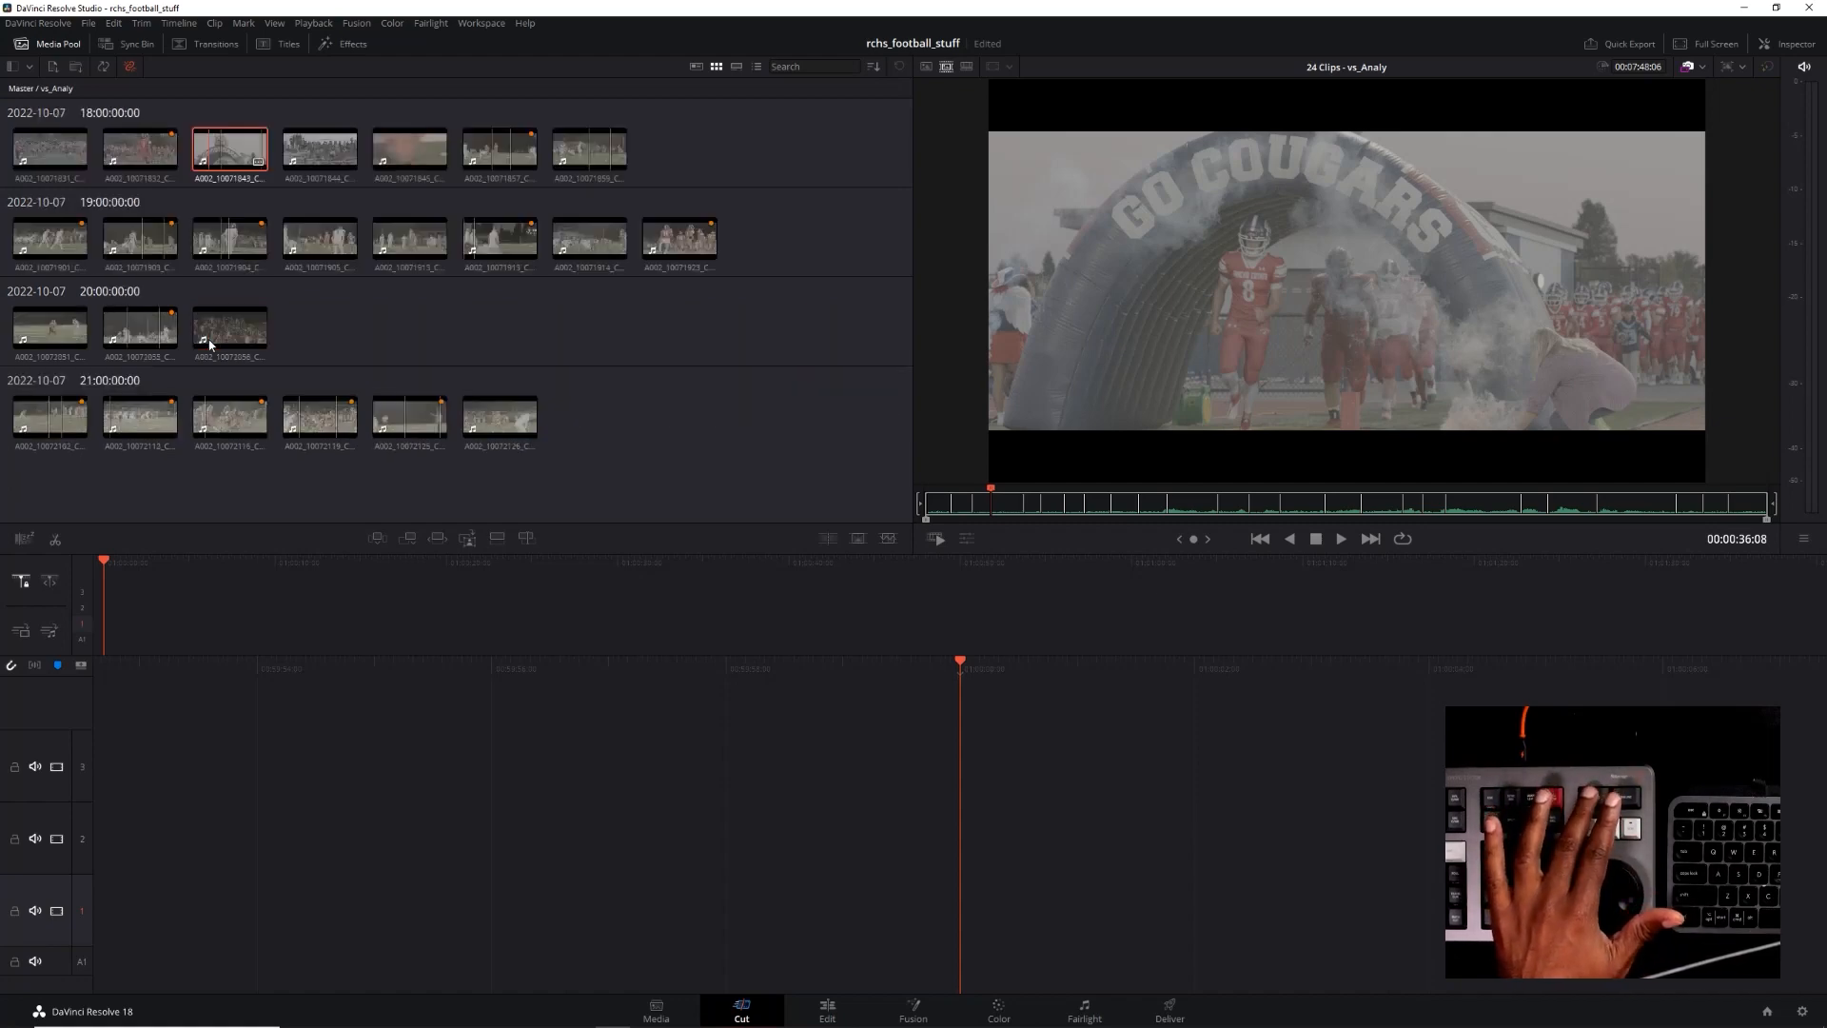
pyautogui.click(926, 66)
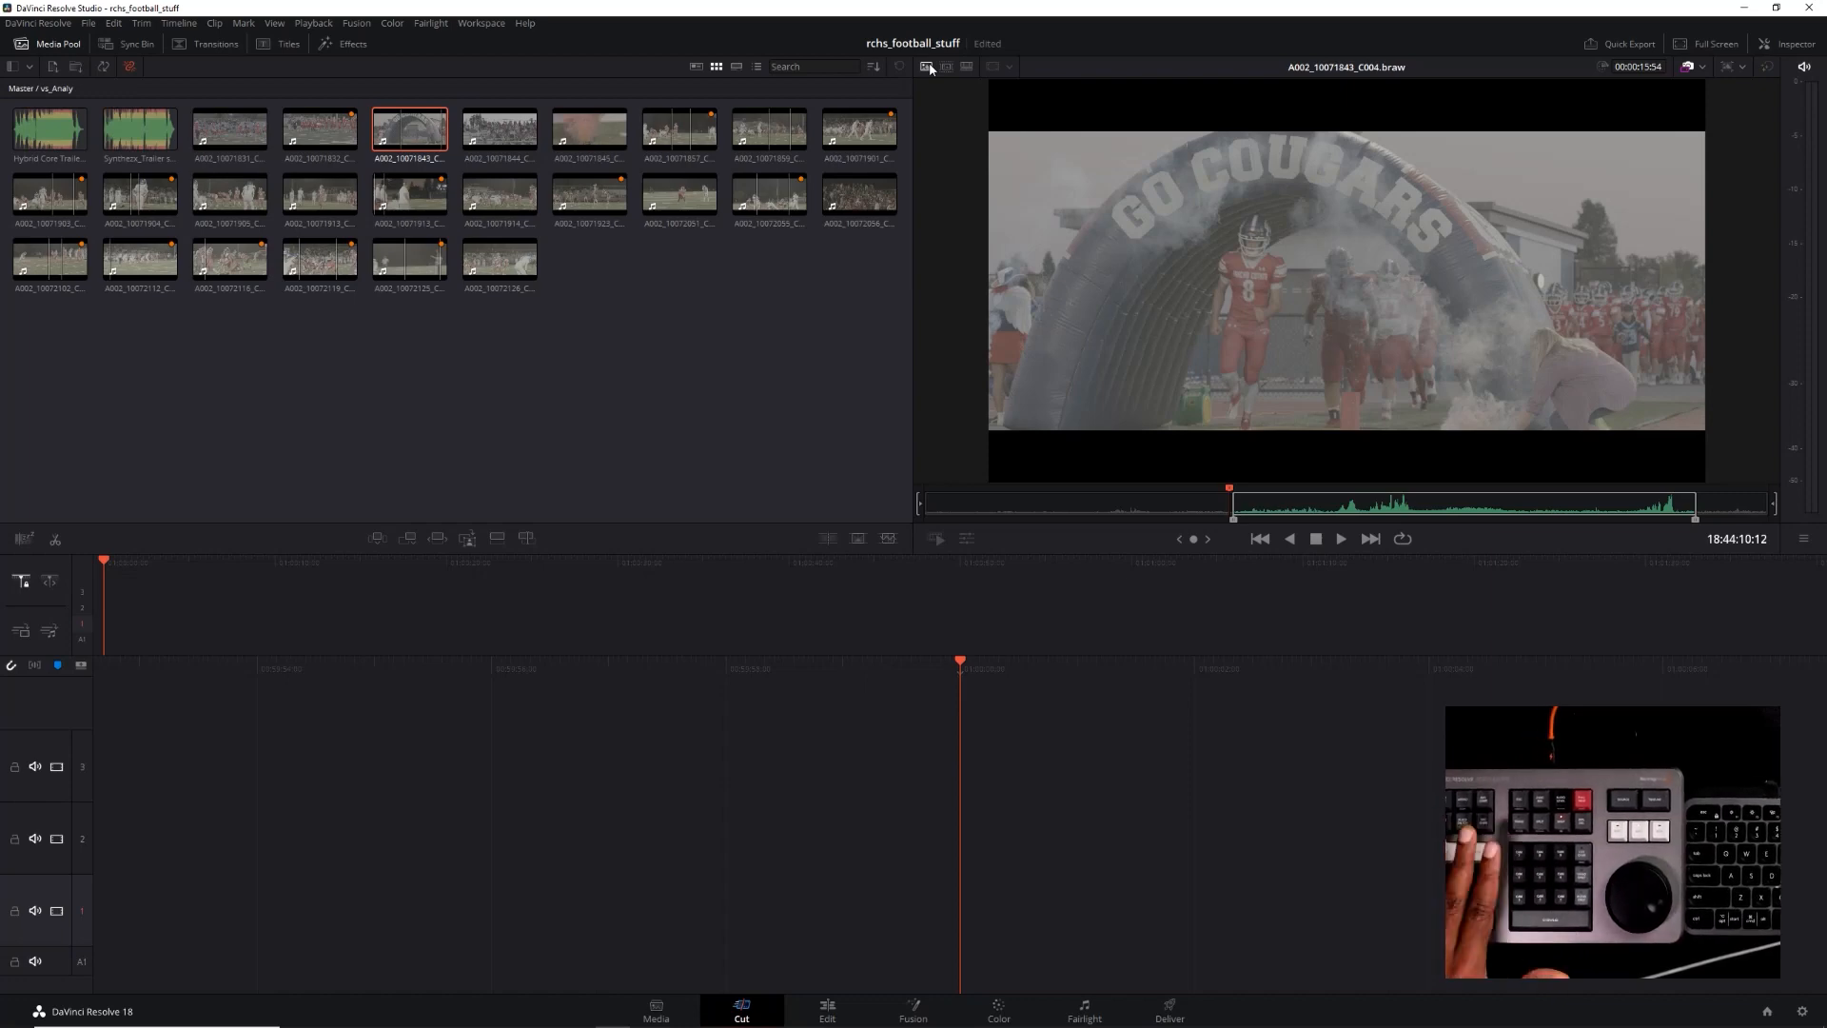
pyautogui.press('i')
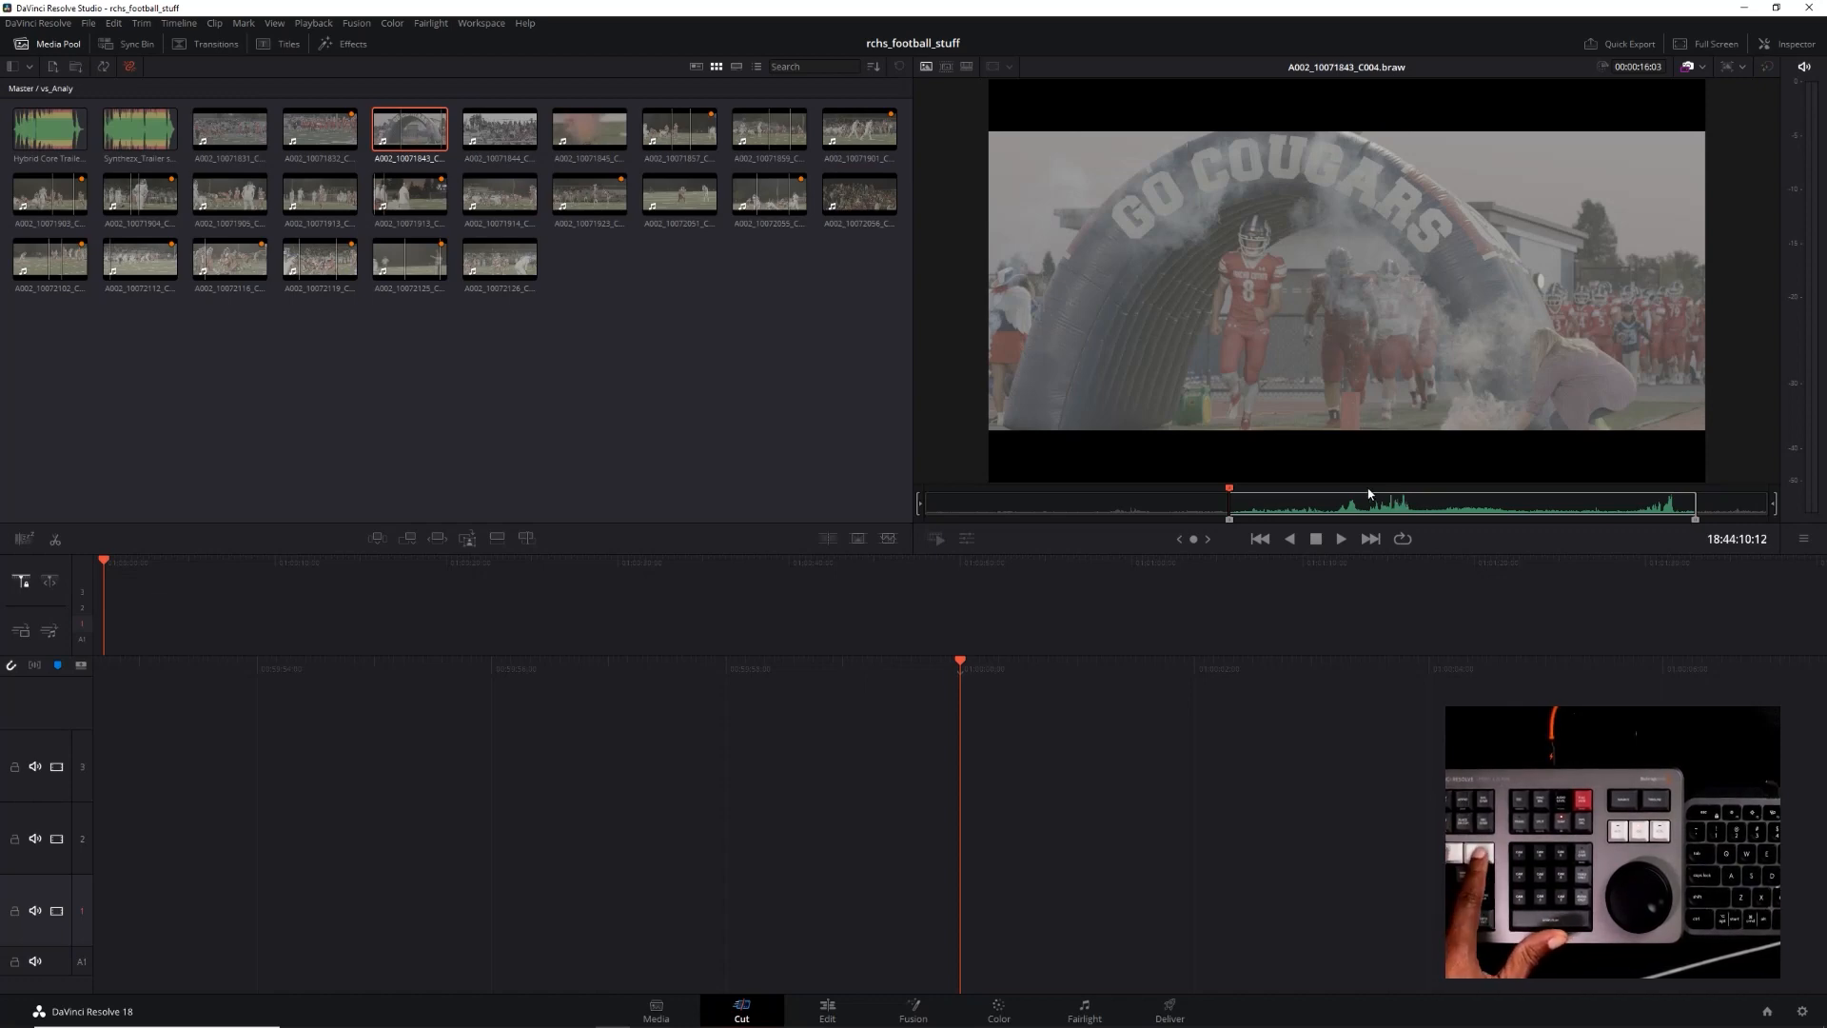
pyautogui.hotkey('alt', 'x')
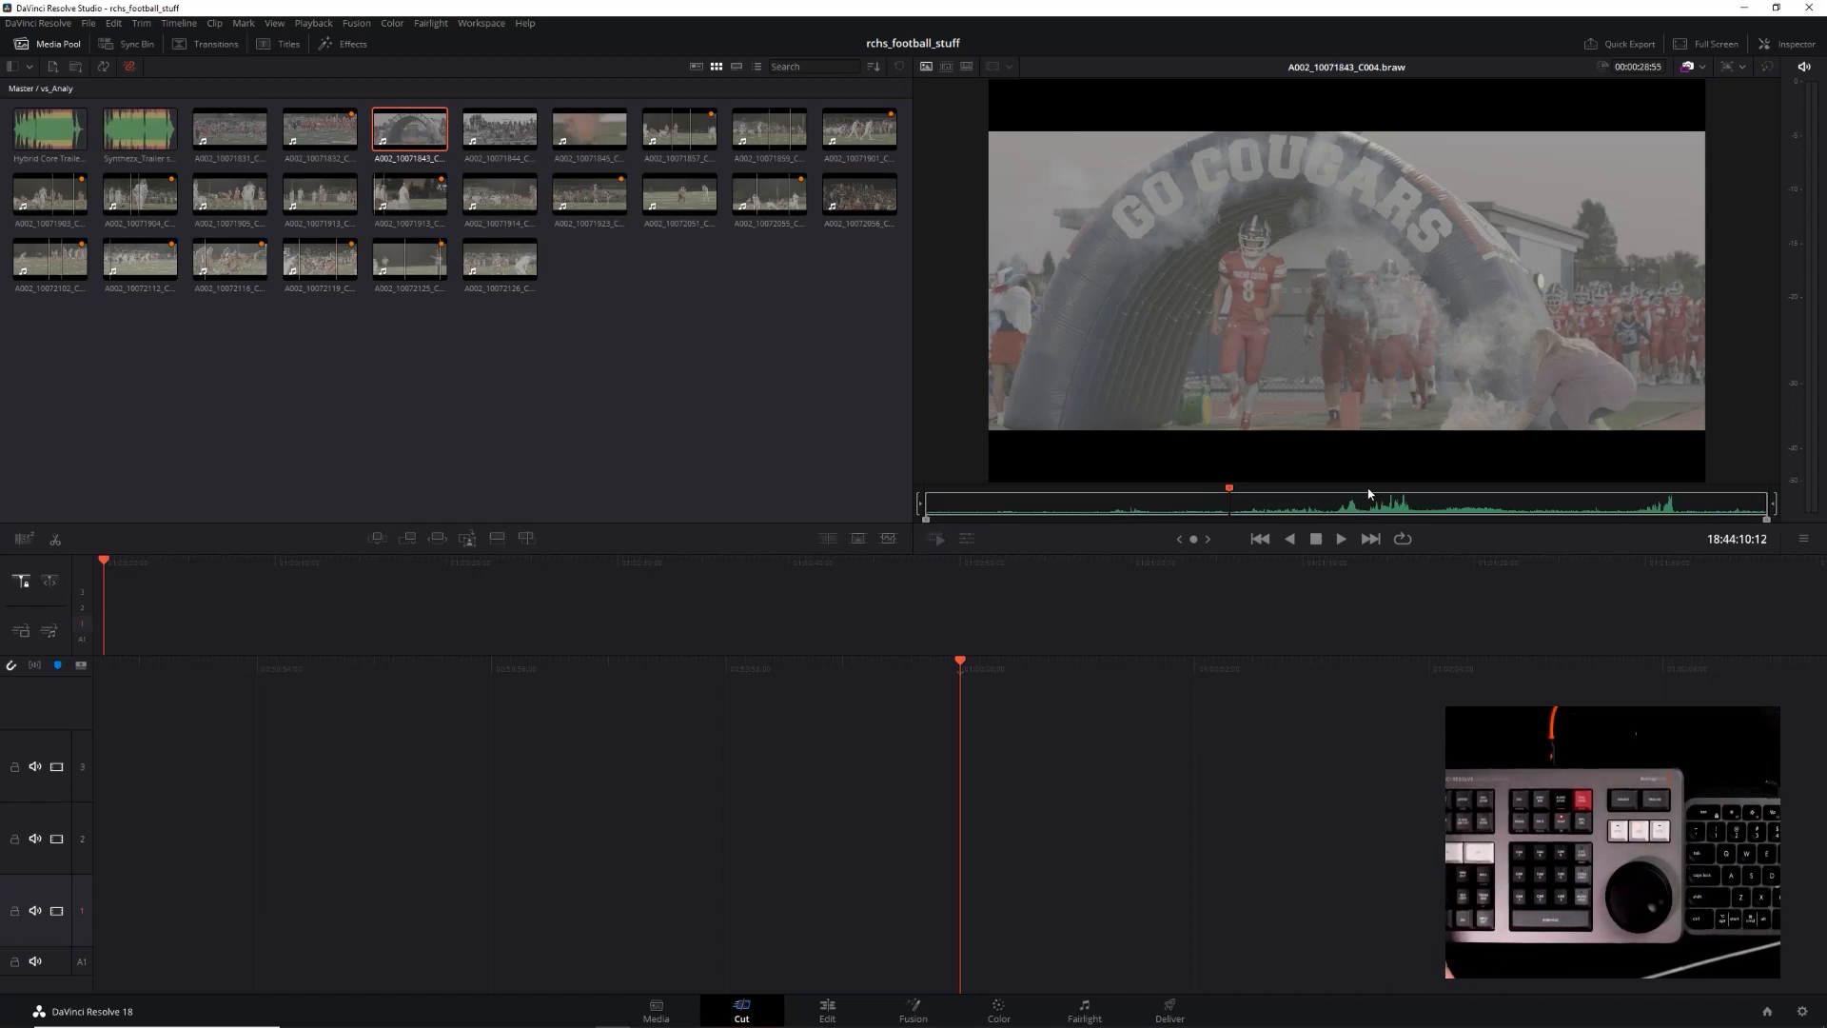
pyautogui.press('i')
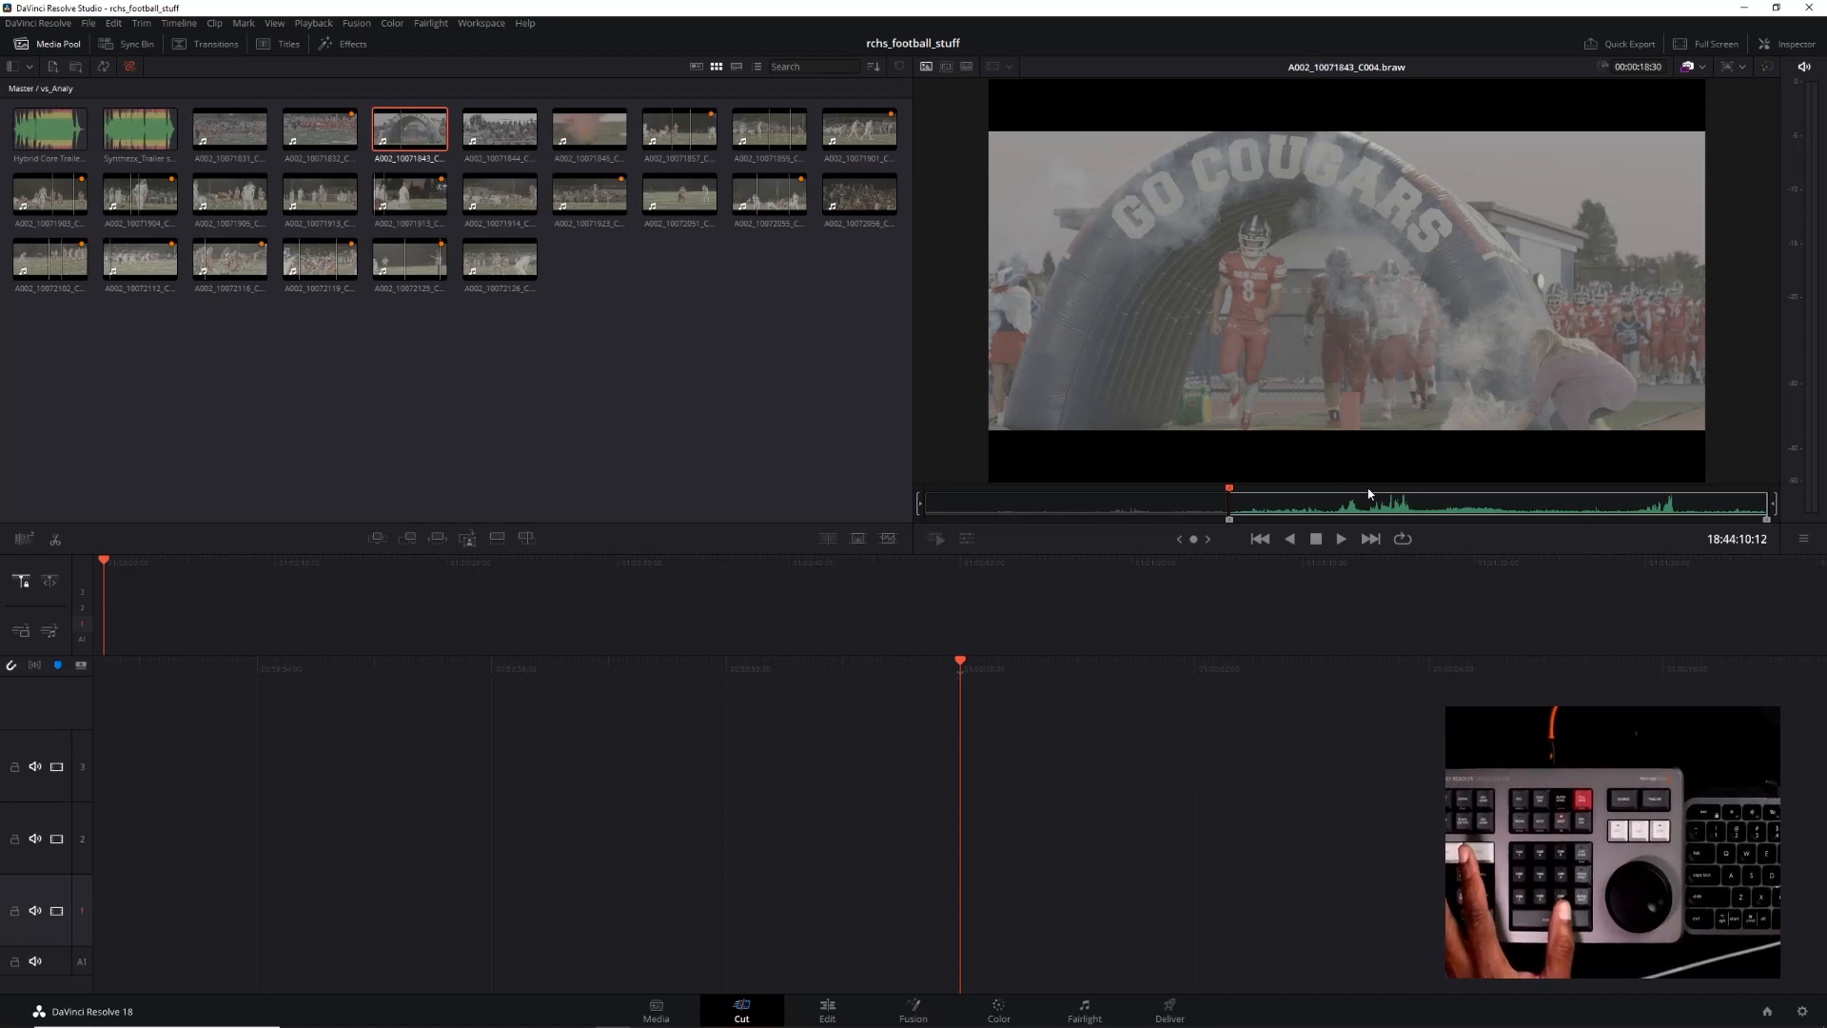
# Play the tunnel clip from its in point and mark the out point at 18:44:21:36
pyautogui.press('space')
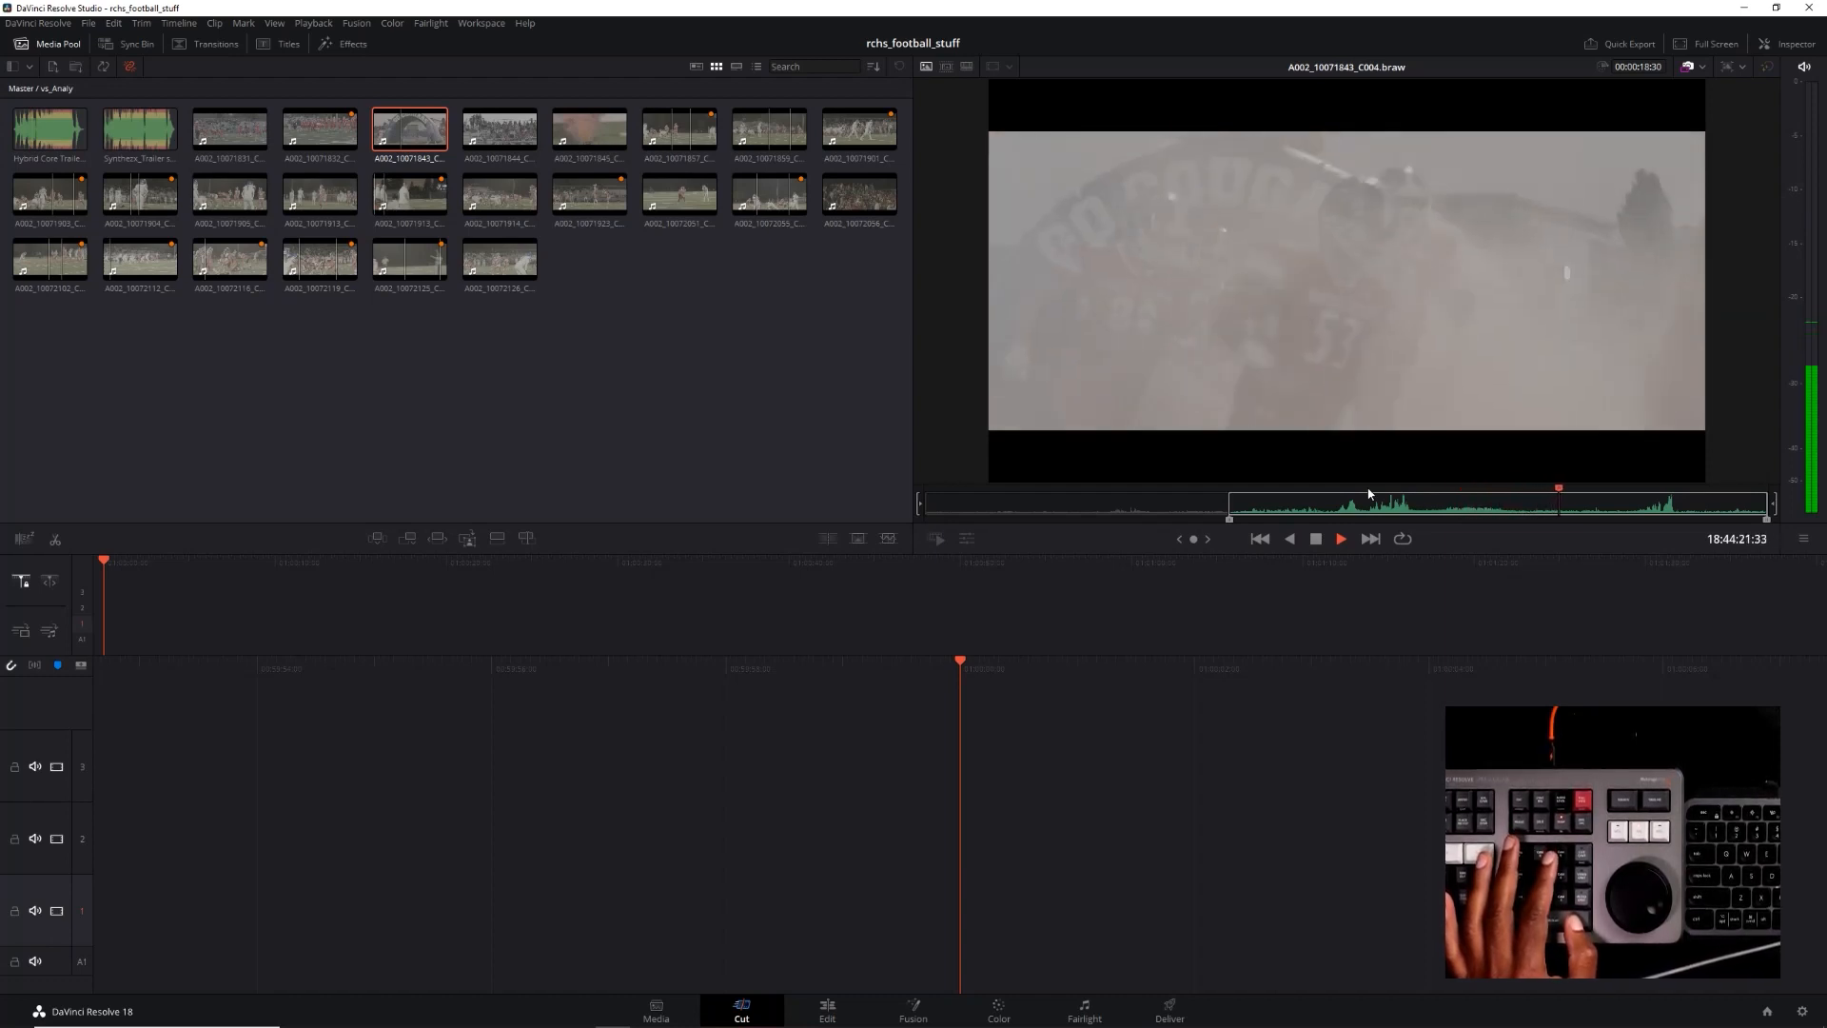
pyautogui.press('space')
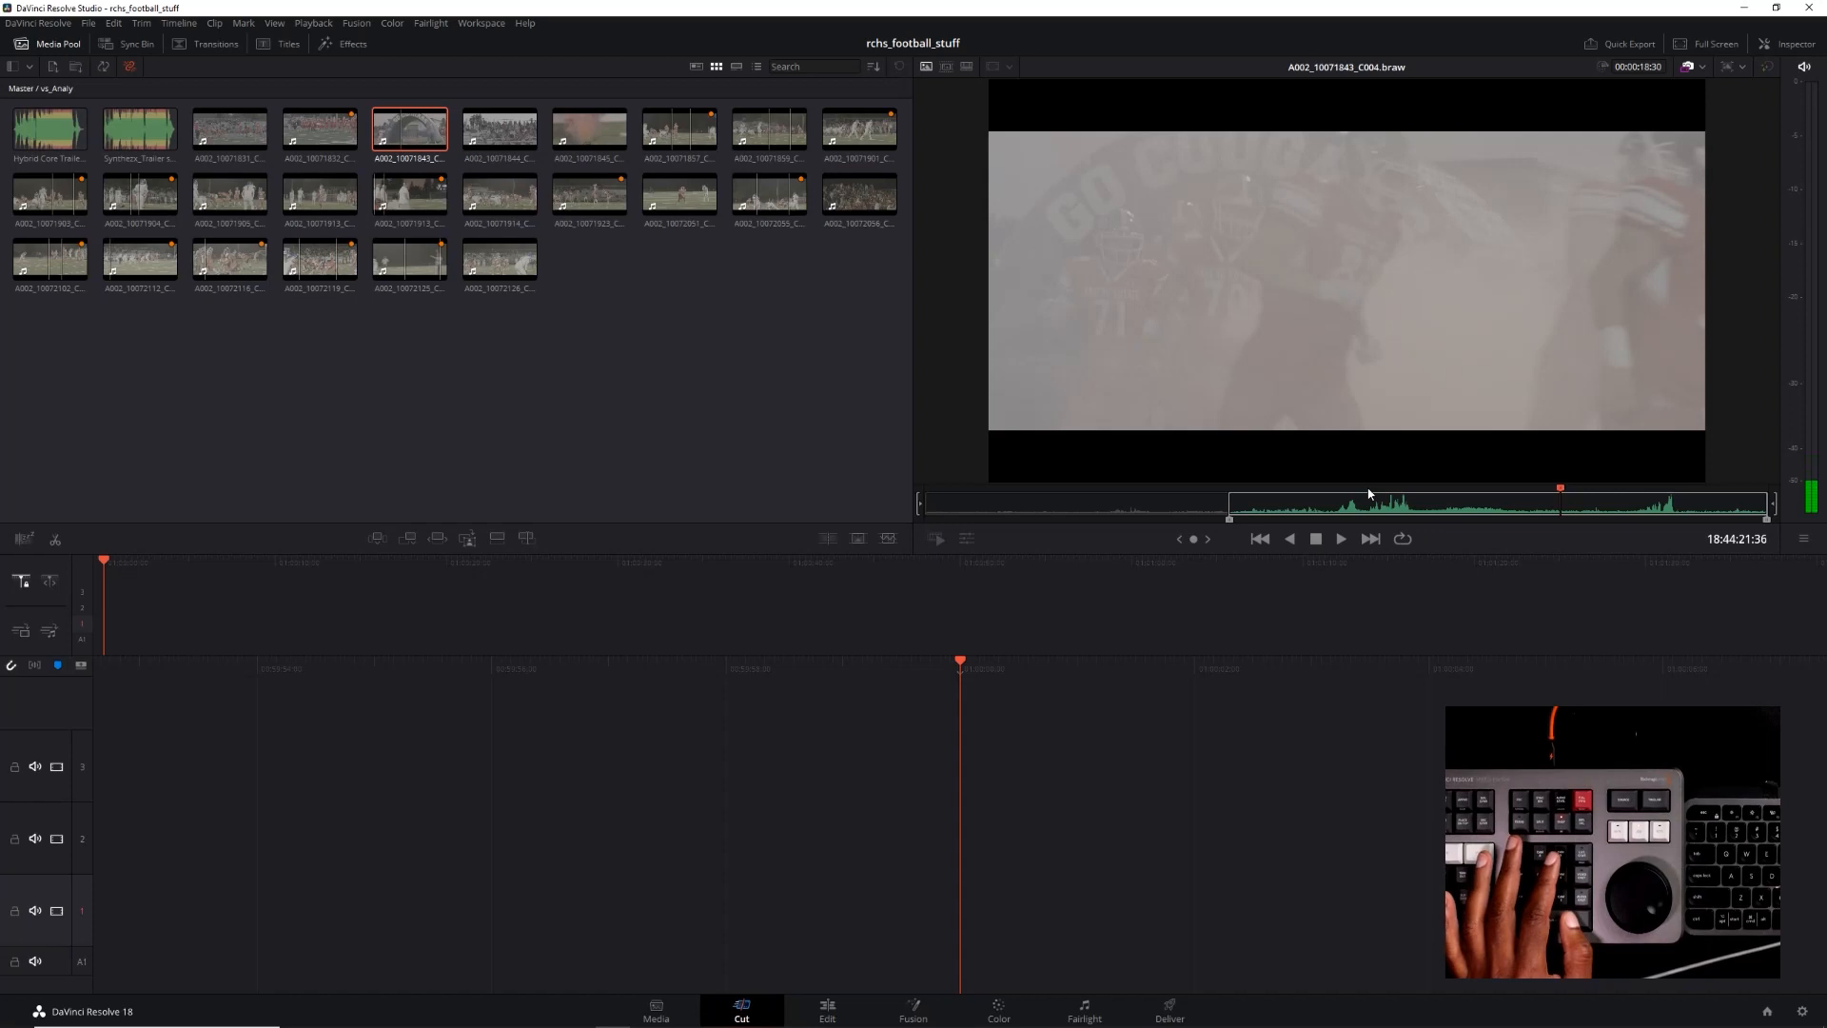
pyautogui.press('o')
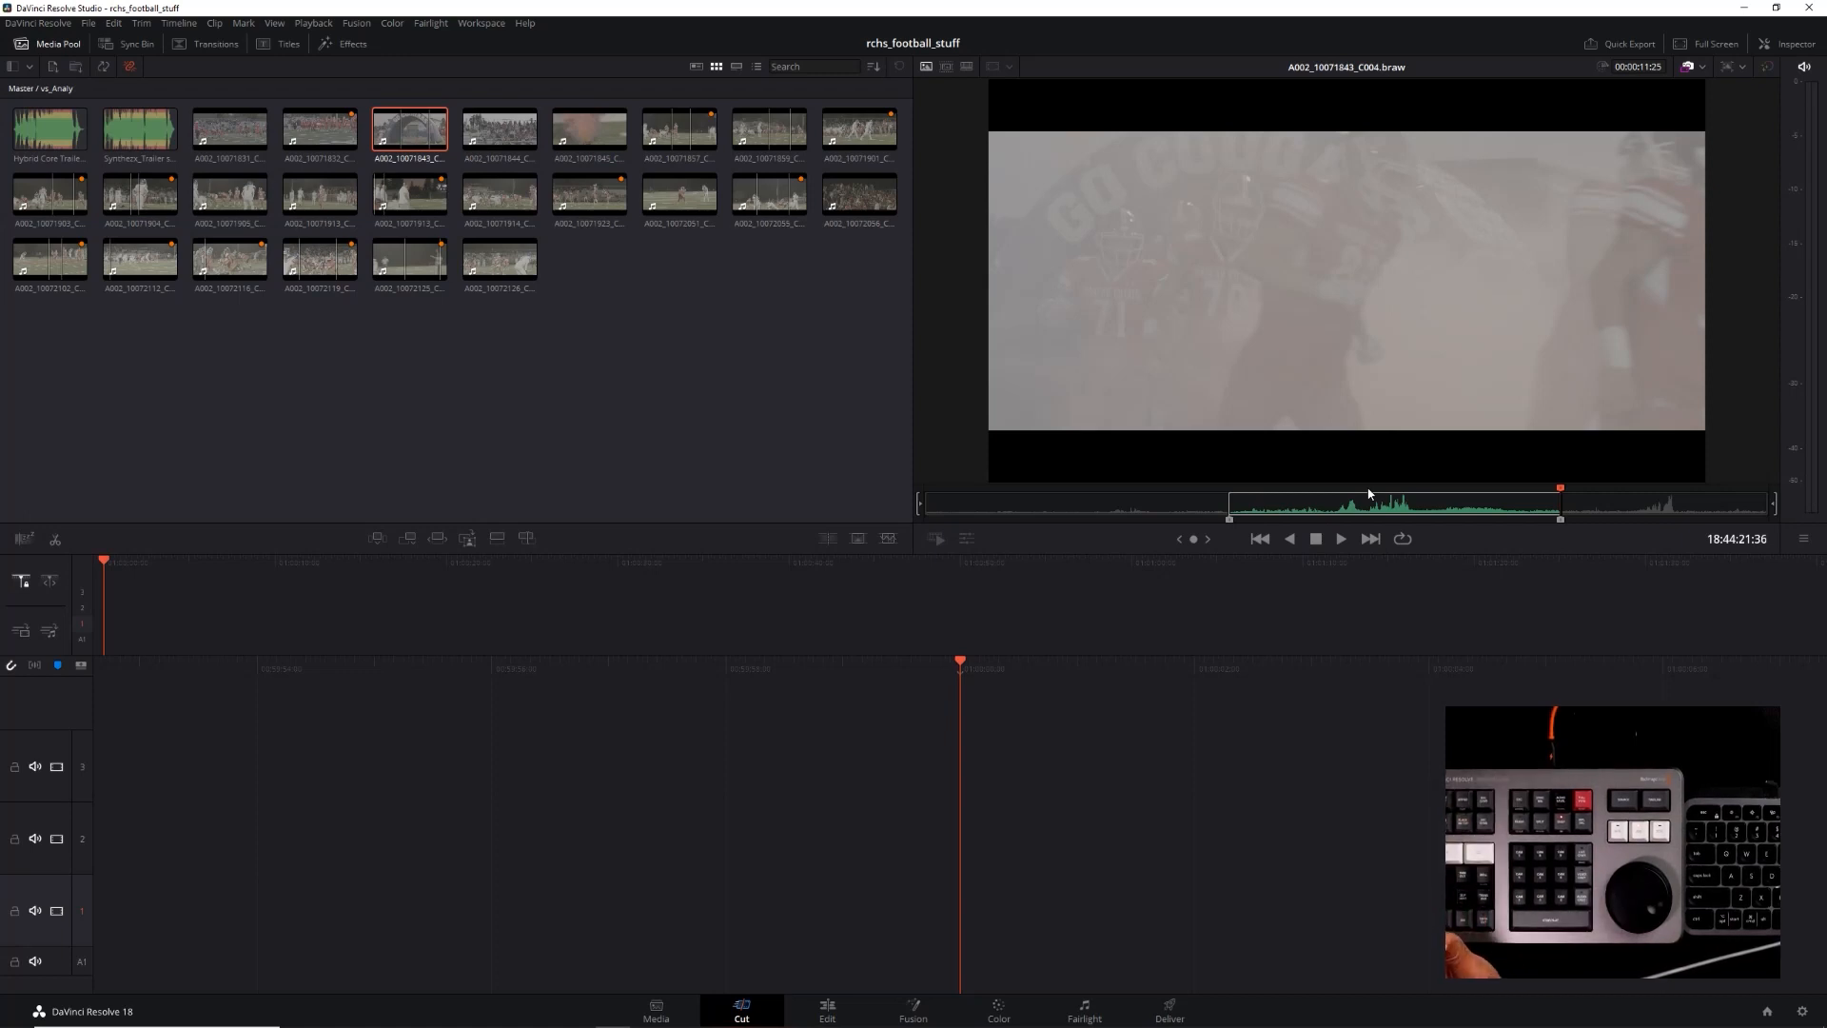
# Append the marked range of the tunnel clip to the end of the timeline and save the project
pyautogui.hotkey('shift', 'F12')
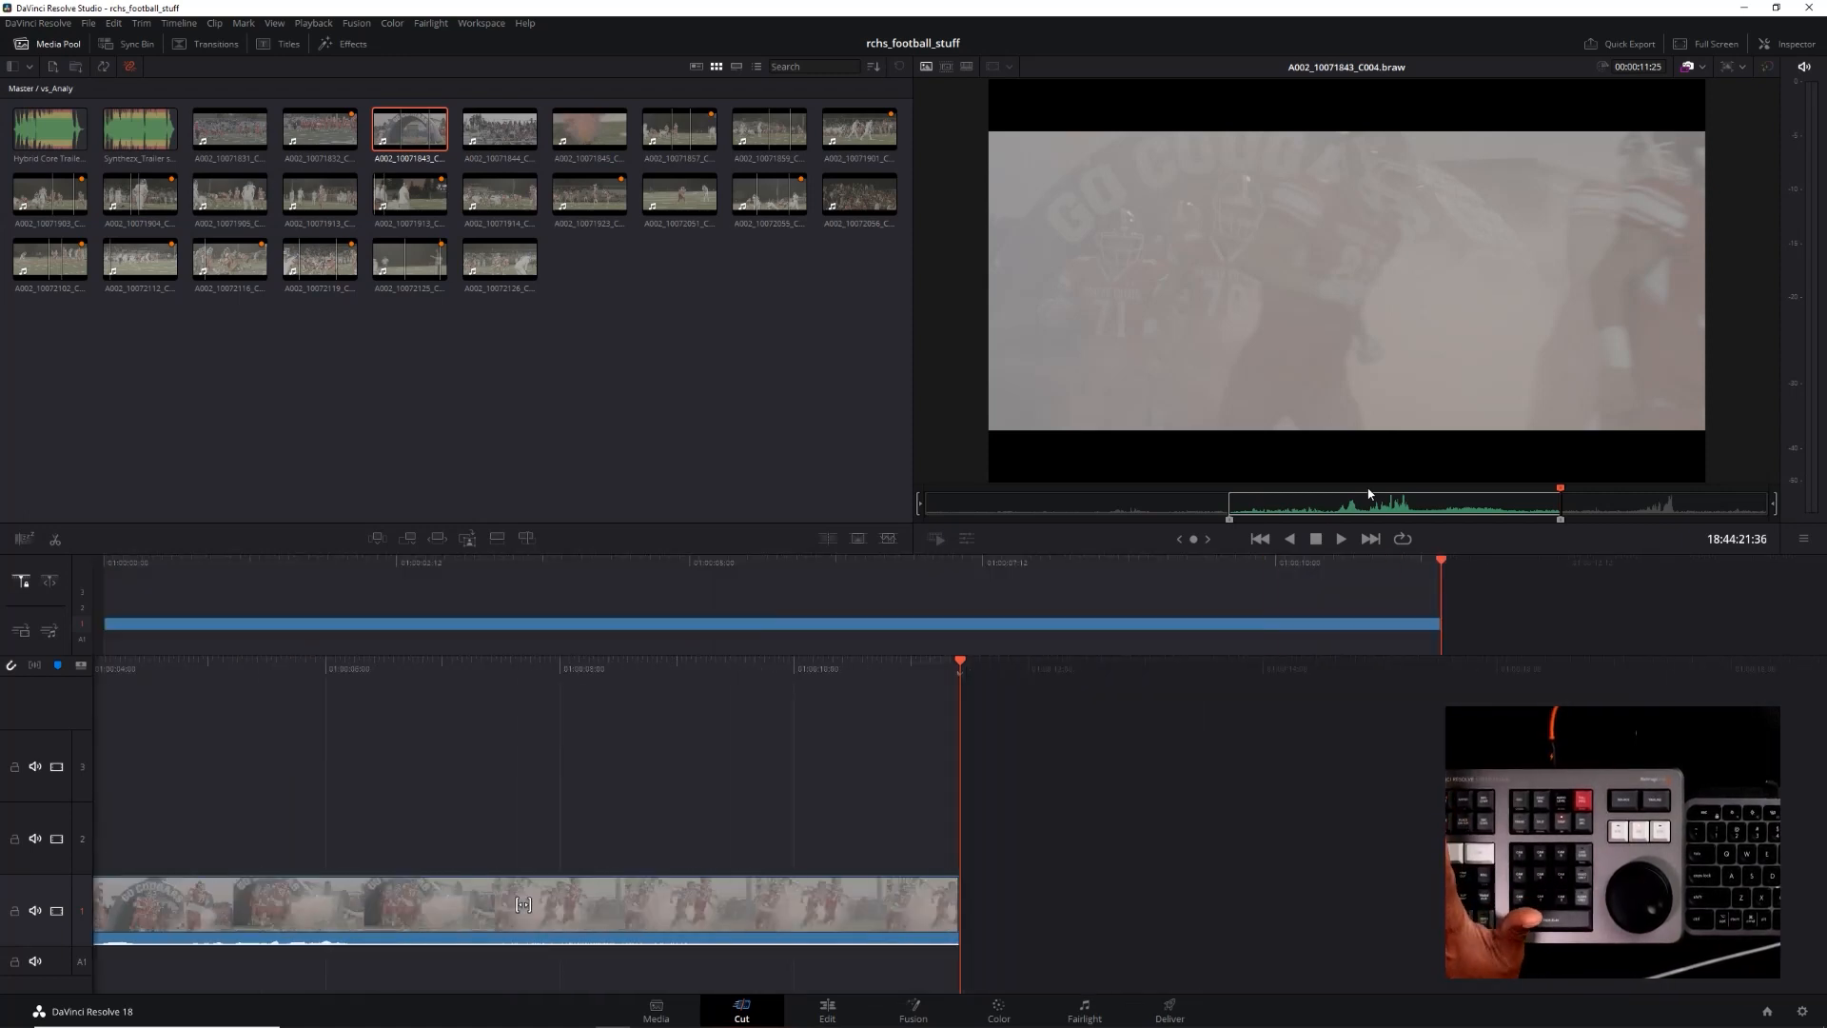
pyautogui.hotkey('ctrl', 's')
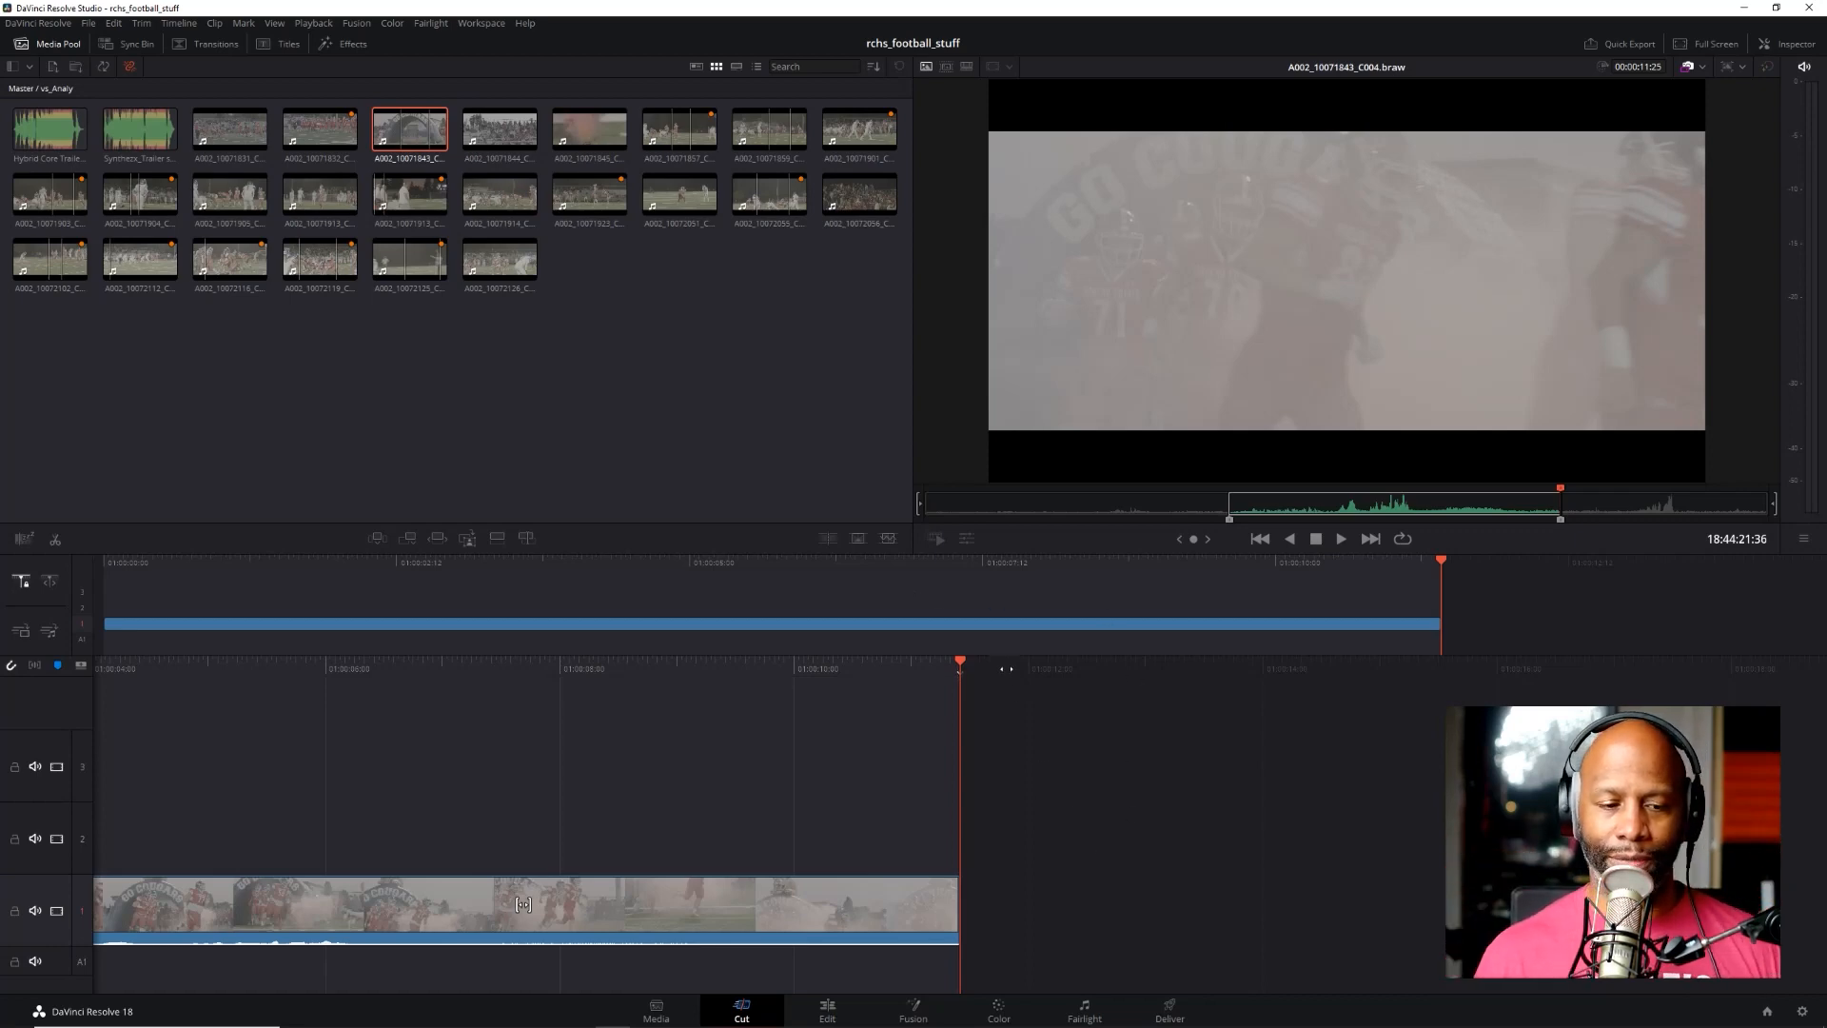
# Shuttle the source clip a short way back from its out point and stop
pyautogui.press('j')
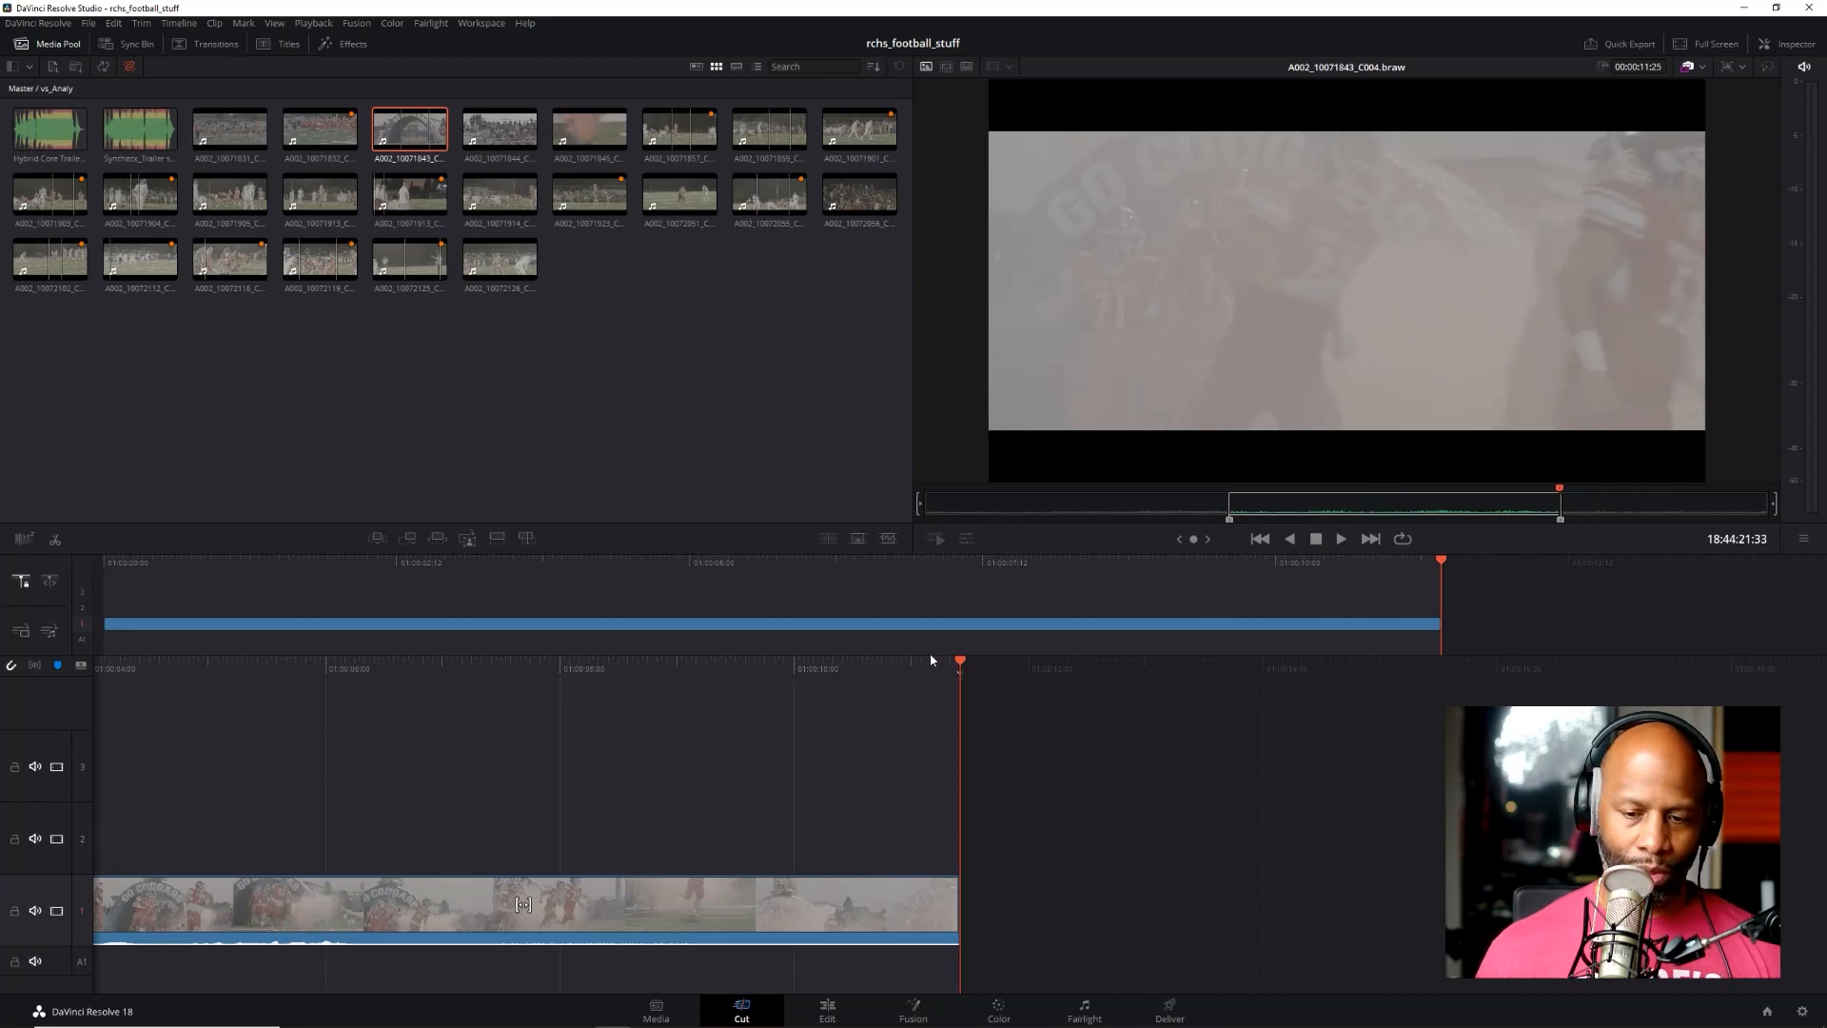
pyautogui.press('l')
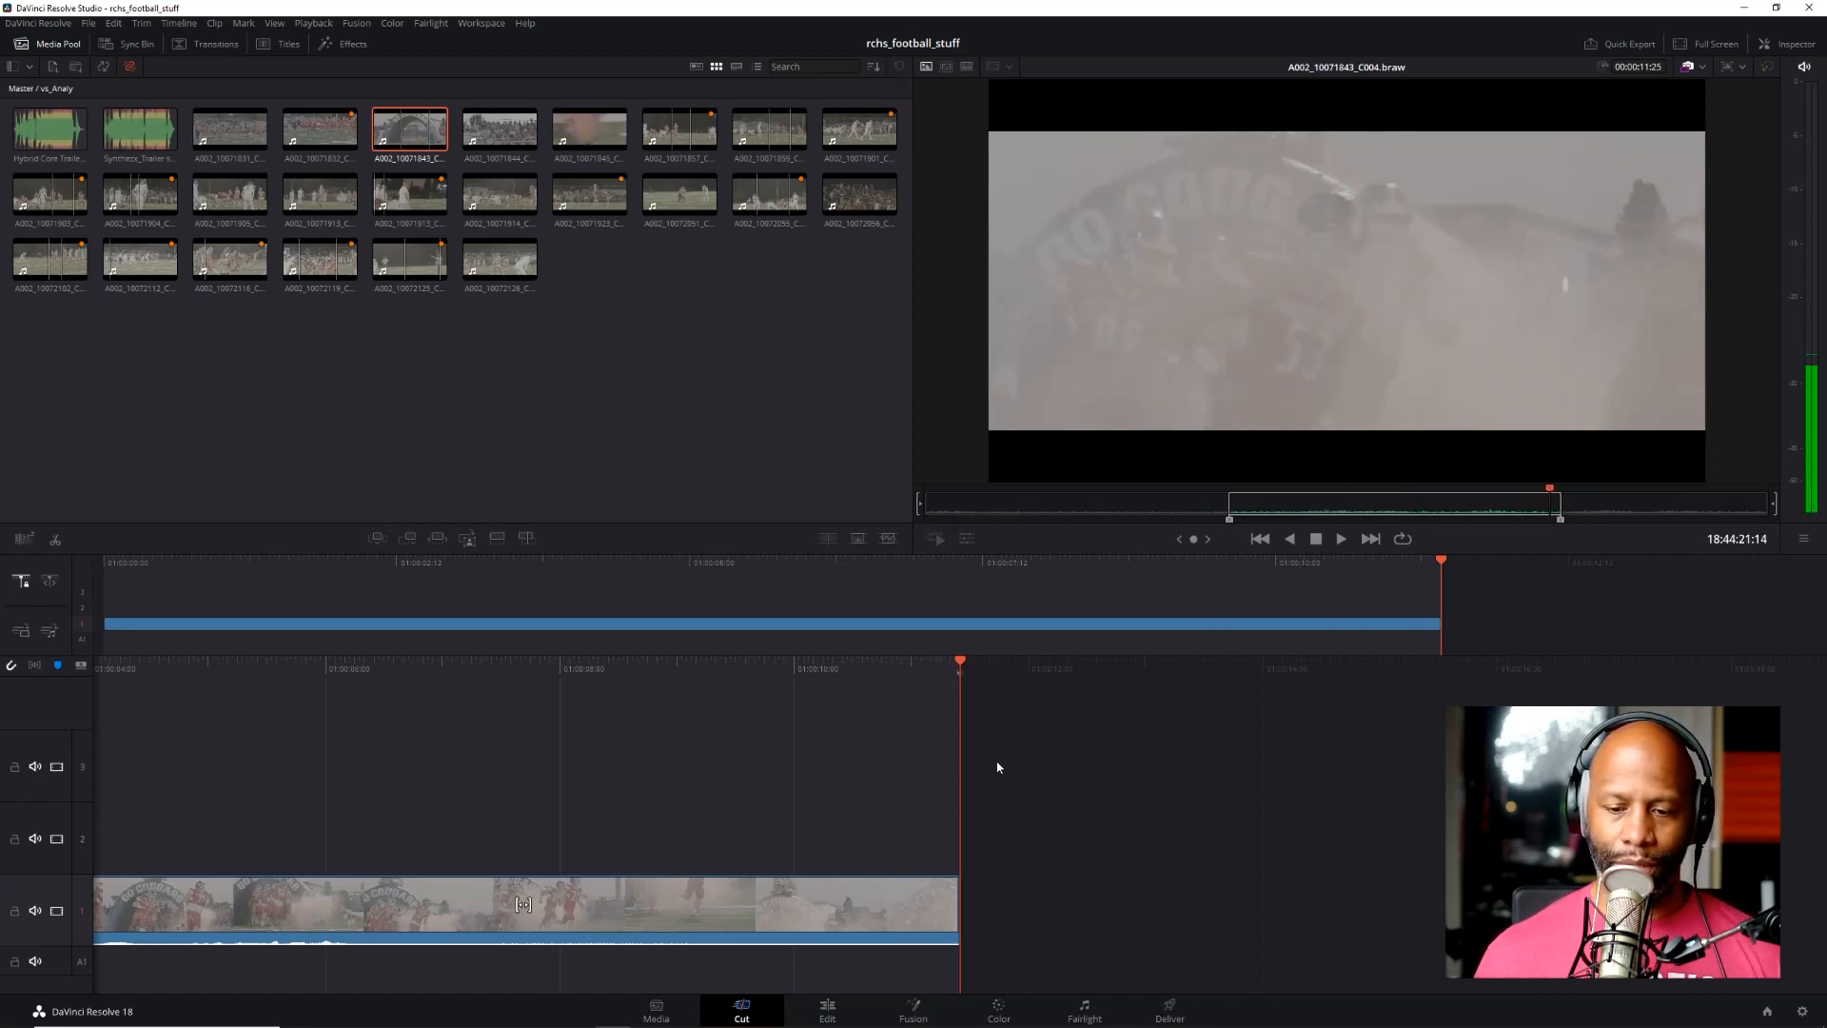
pyautogui.press('k')
# Switch to the timeline and shuttle backward and forward through the appended clip, stopping at 01:00:09:21
pyautogui.click(998, 764)
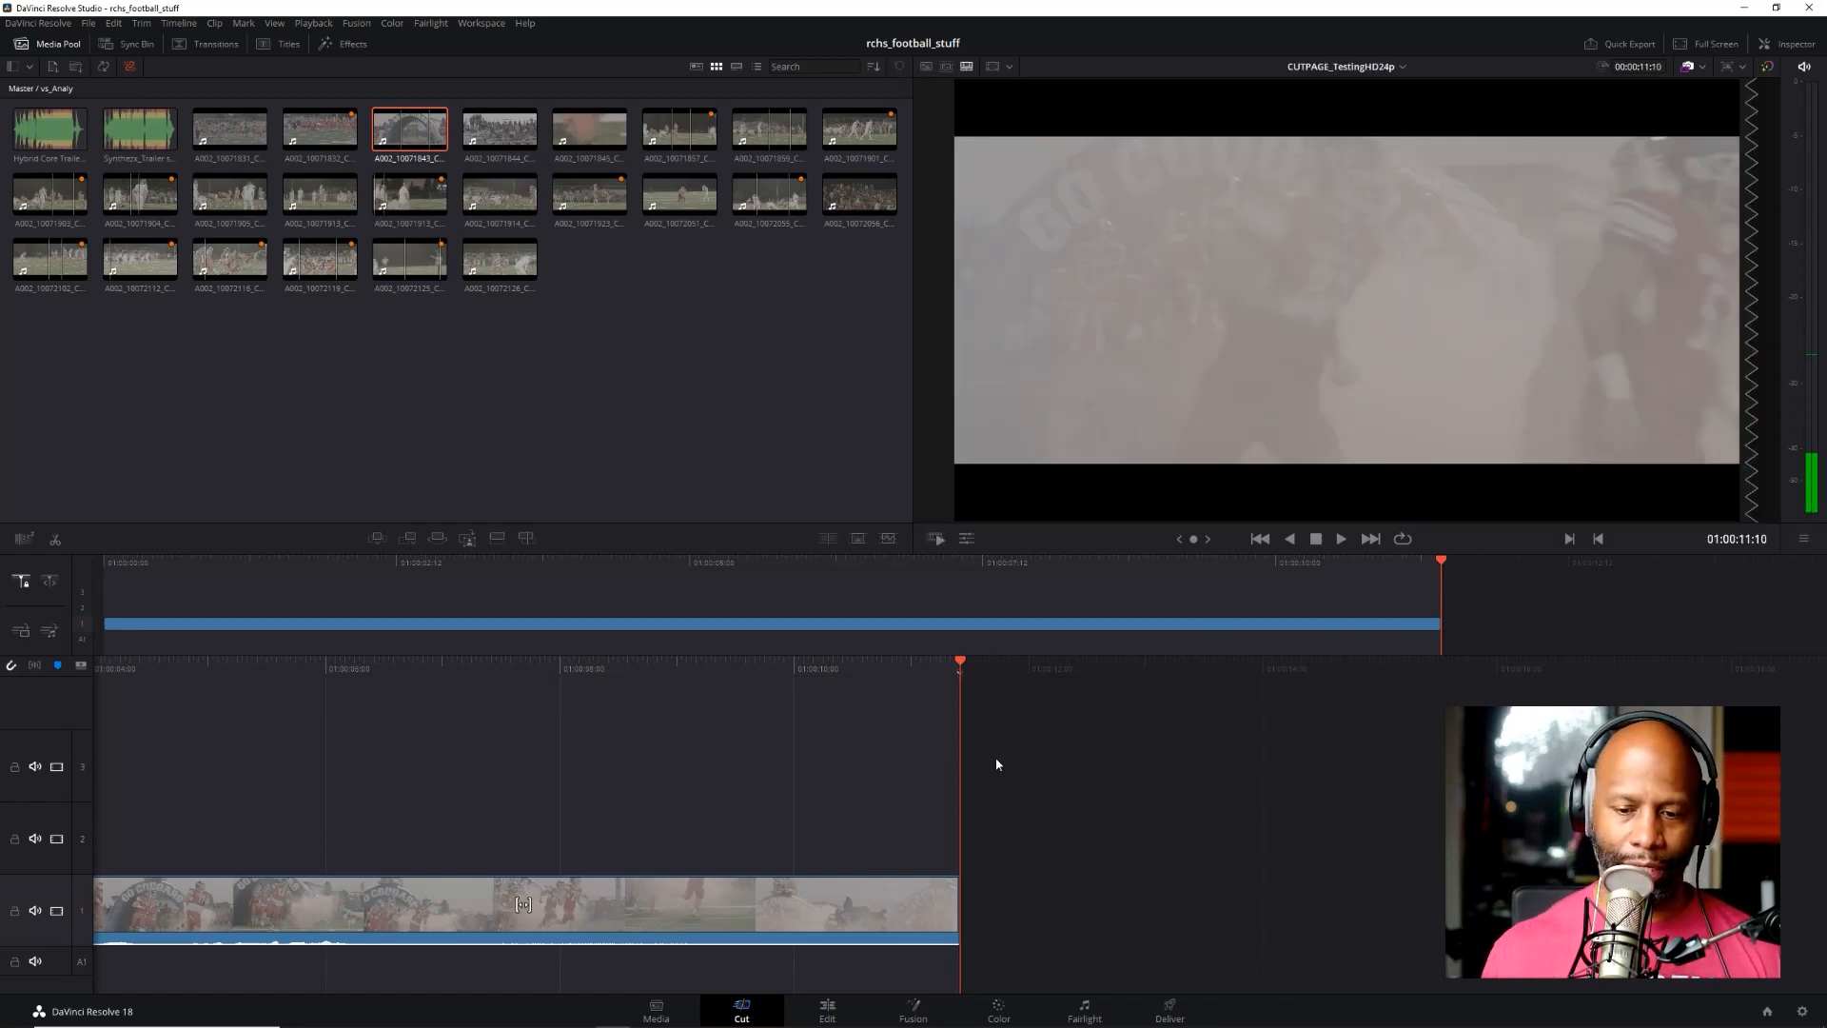
pyautogui.press('j')
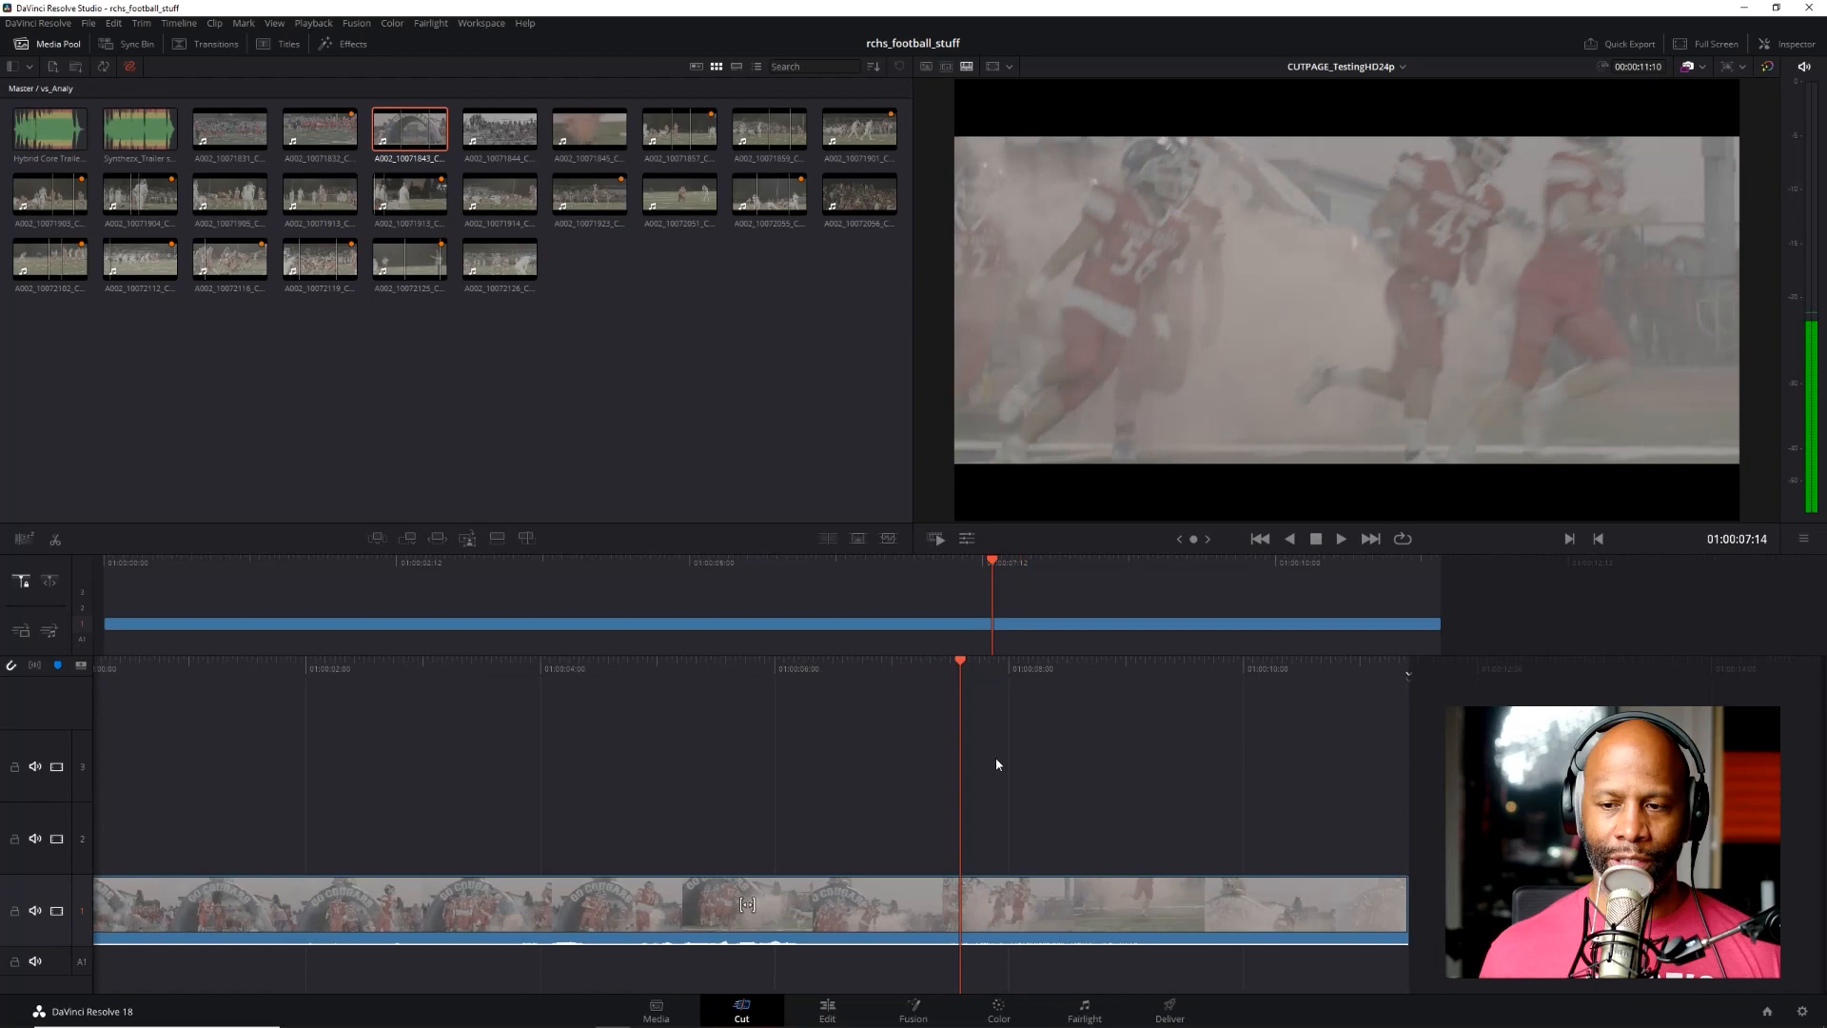
pyautogui.press('j')
pyautogui.press('l')
pyautogui.press('j')
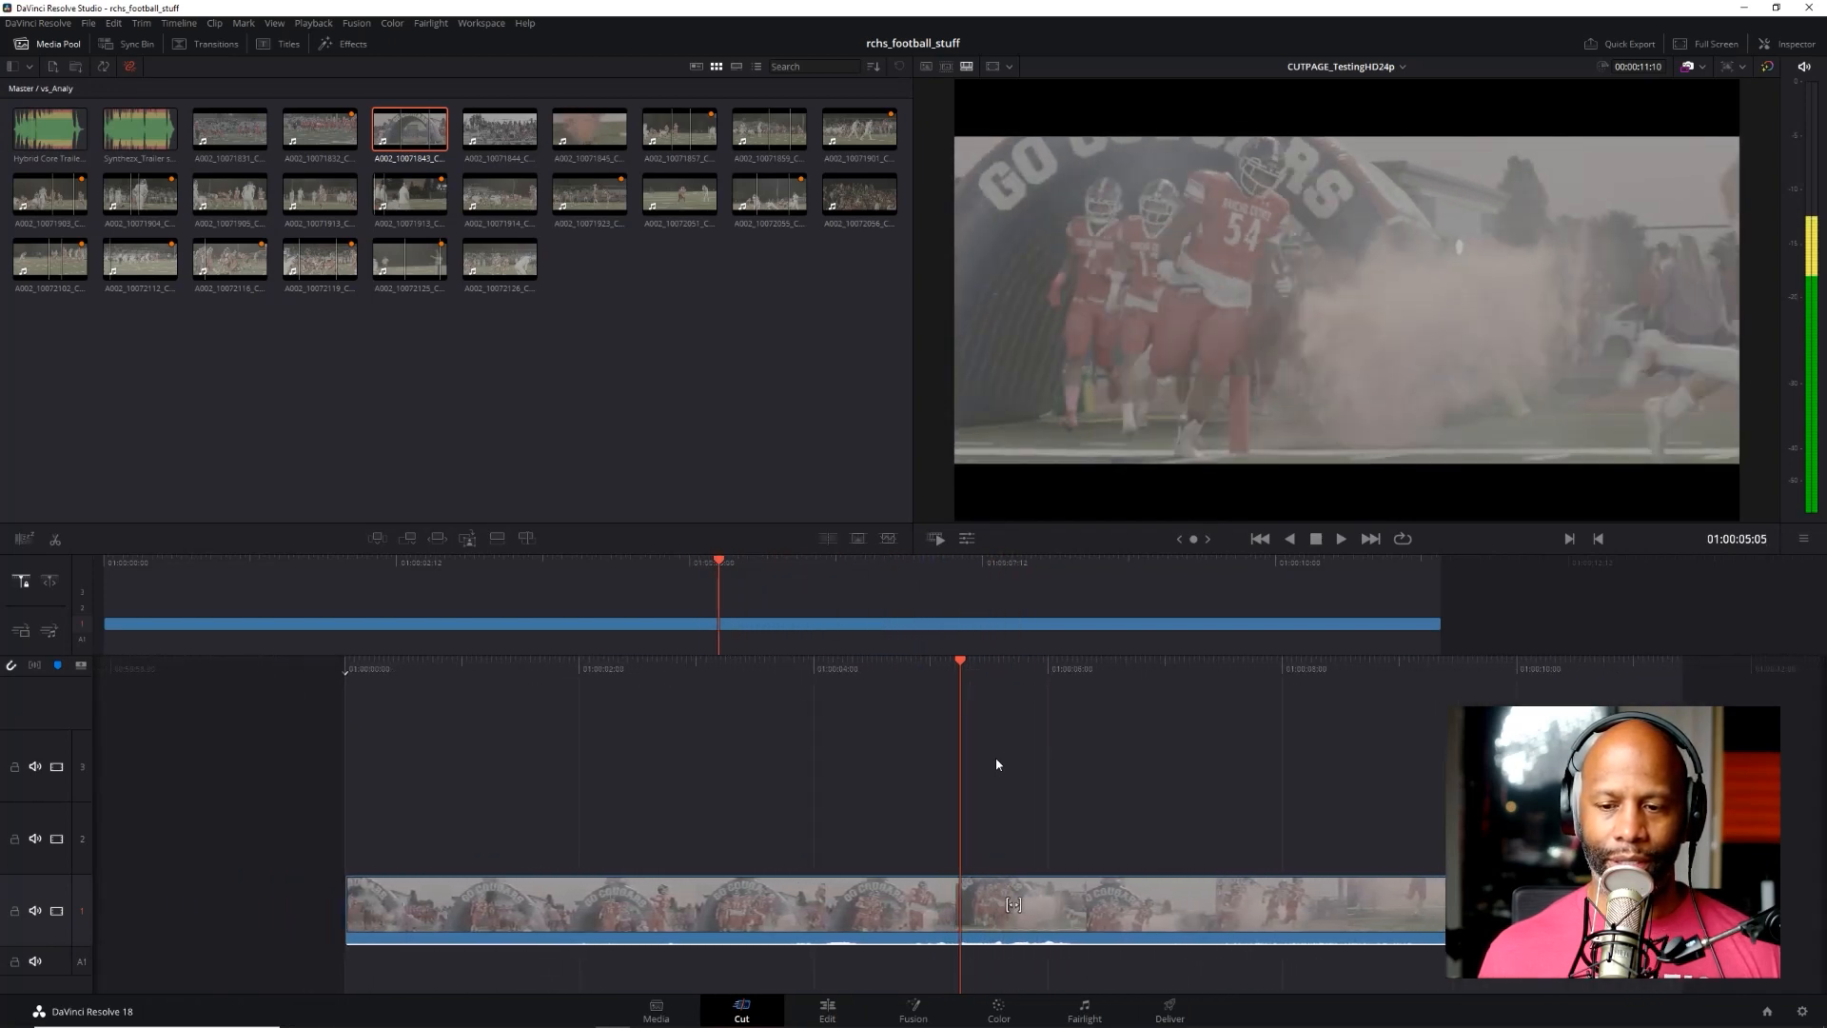
pyautogui.press('l')
pyautogui.press('l')
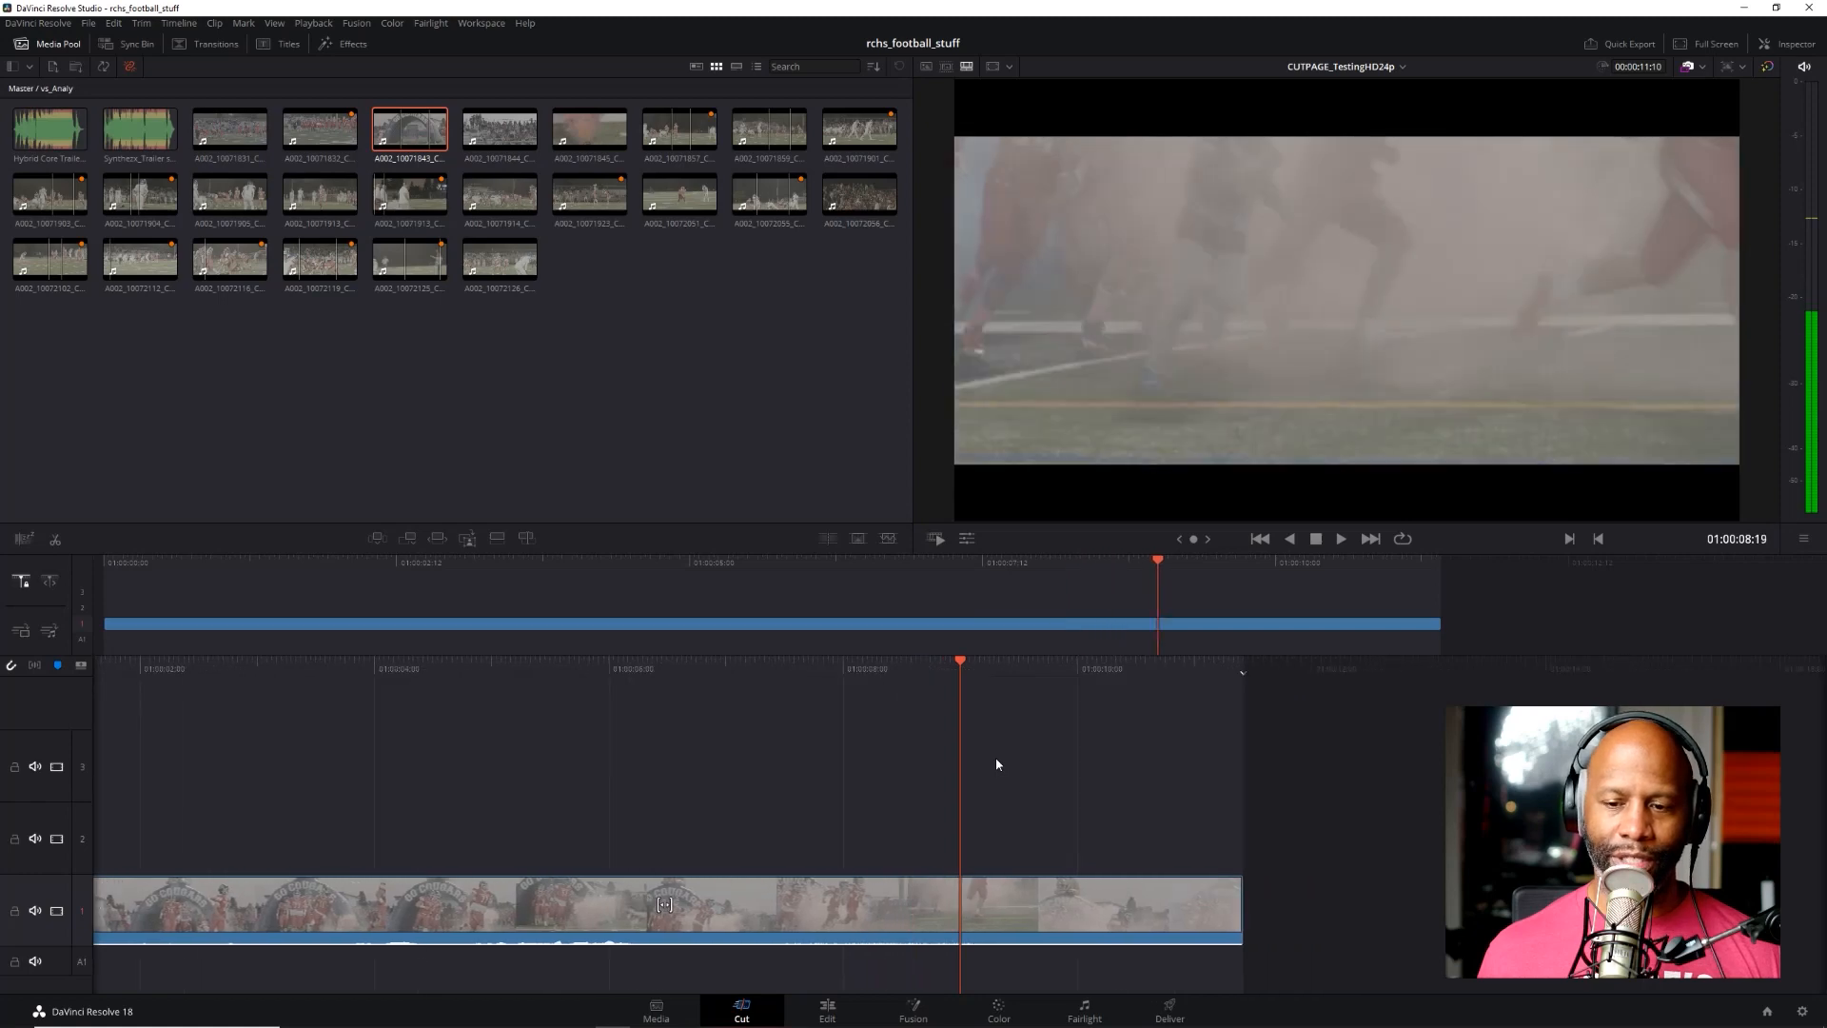
pyautogui.press('k')
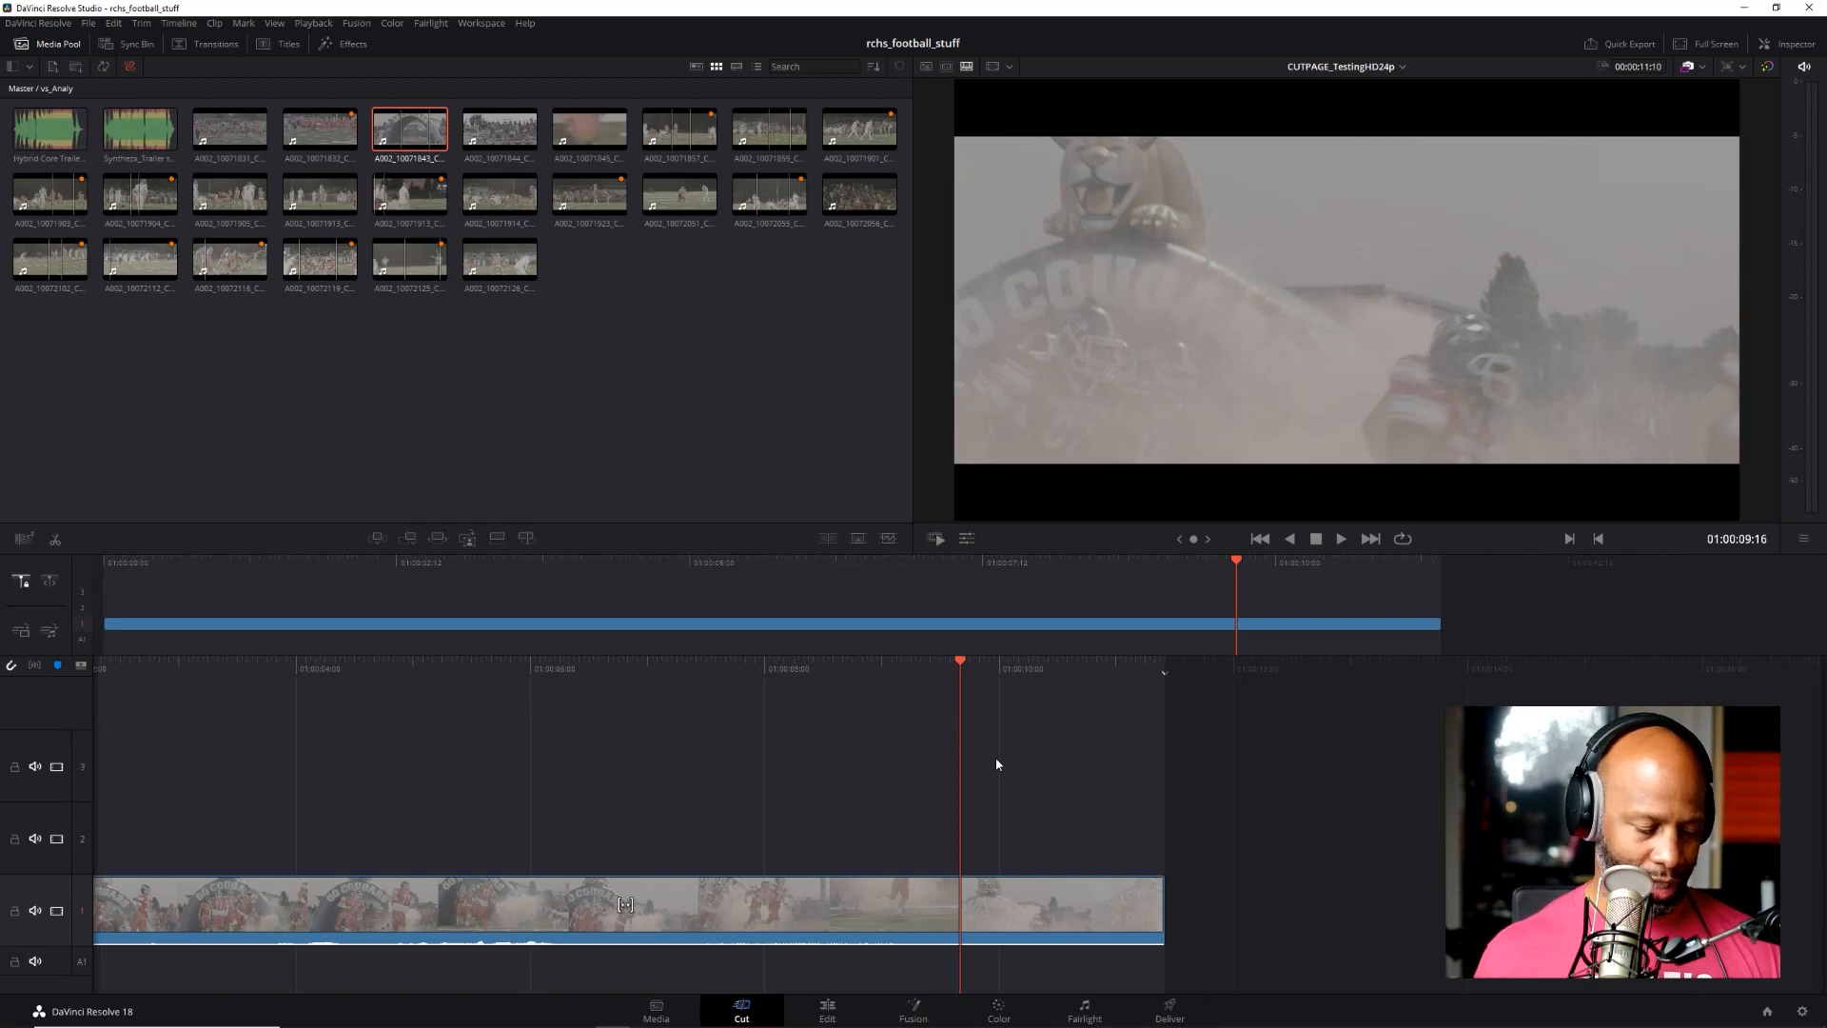
pyautogui.press('l')
pyautogui.press('k')
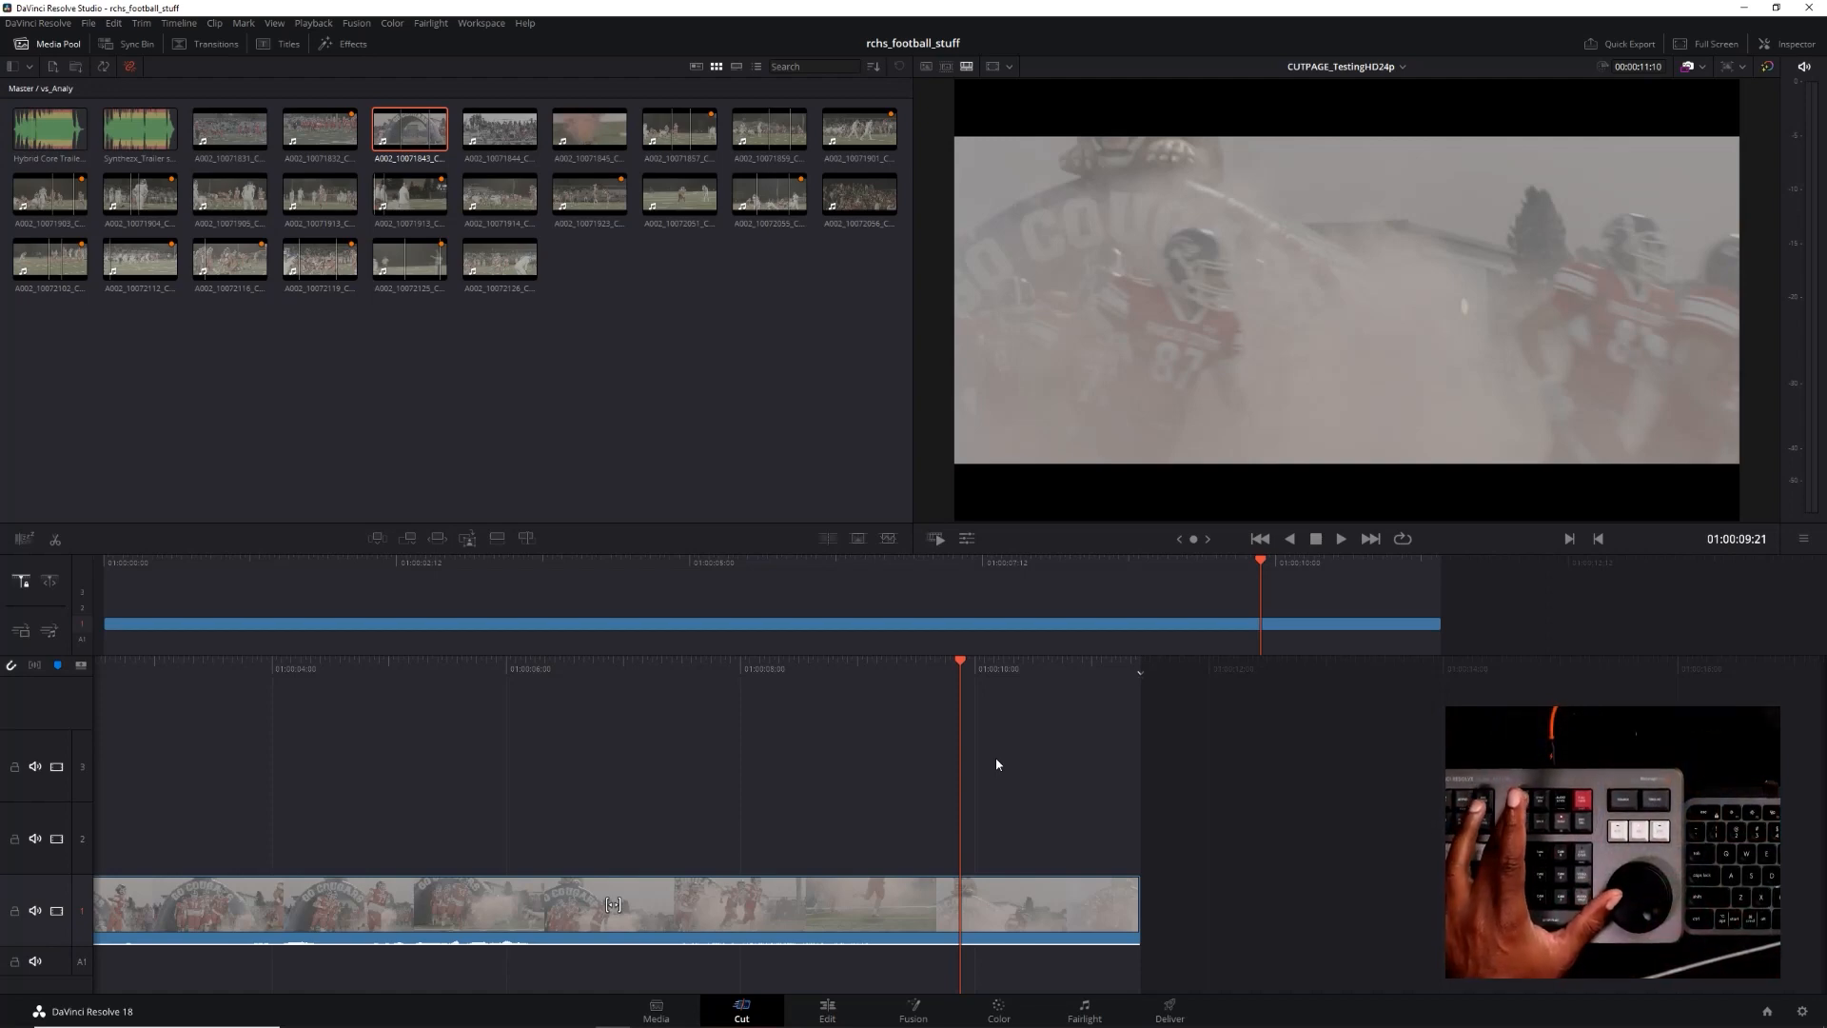
# Undo the append and add the marked range to the end of the timeline again as video only
pyautogui.hotkey('ctrl', 'z')
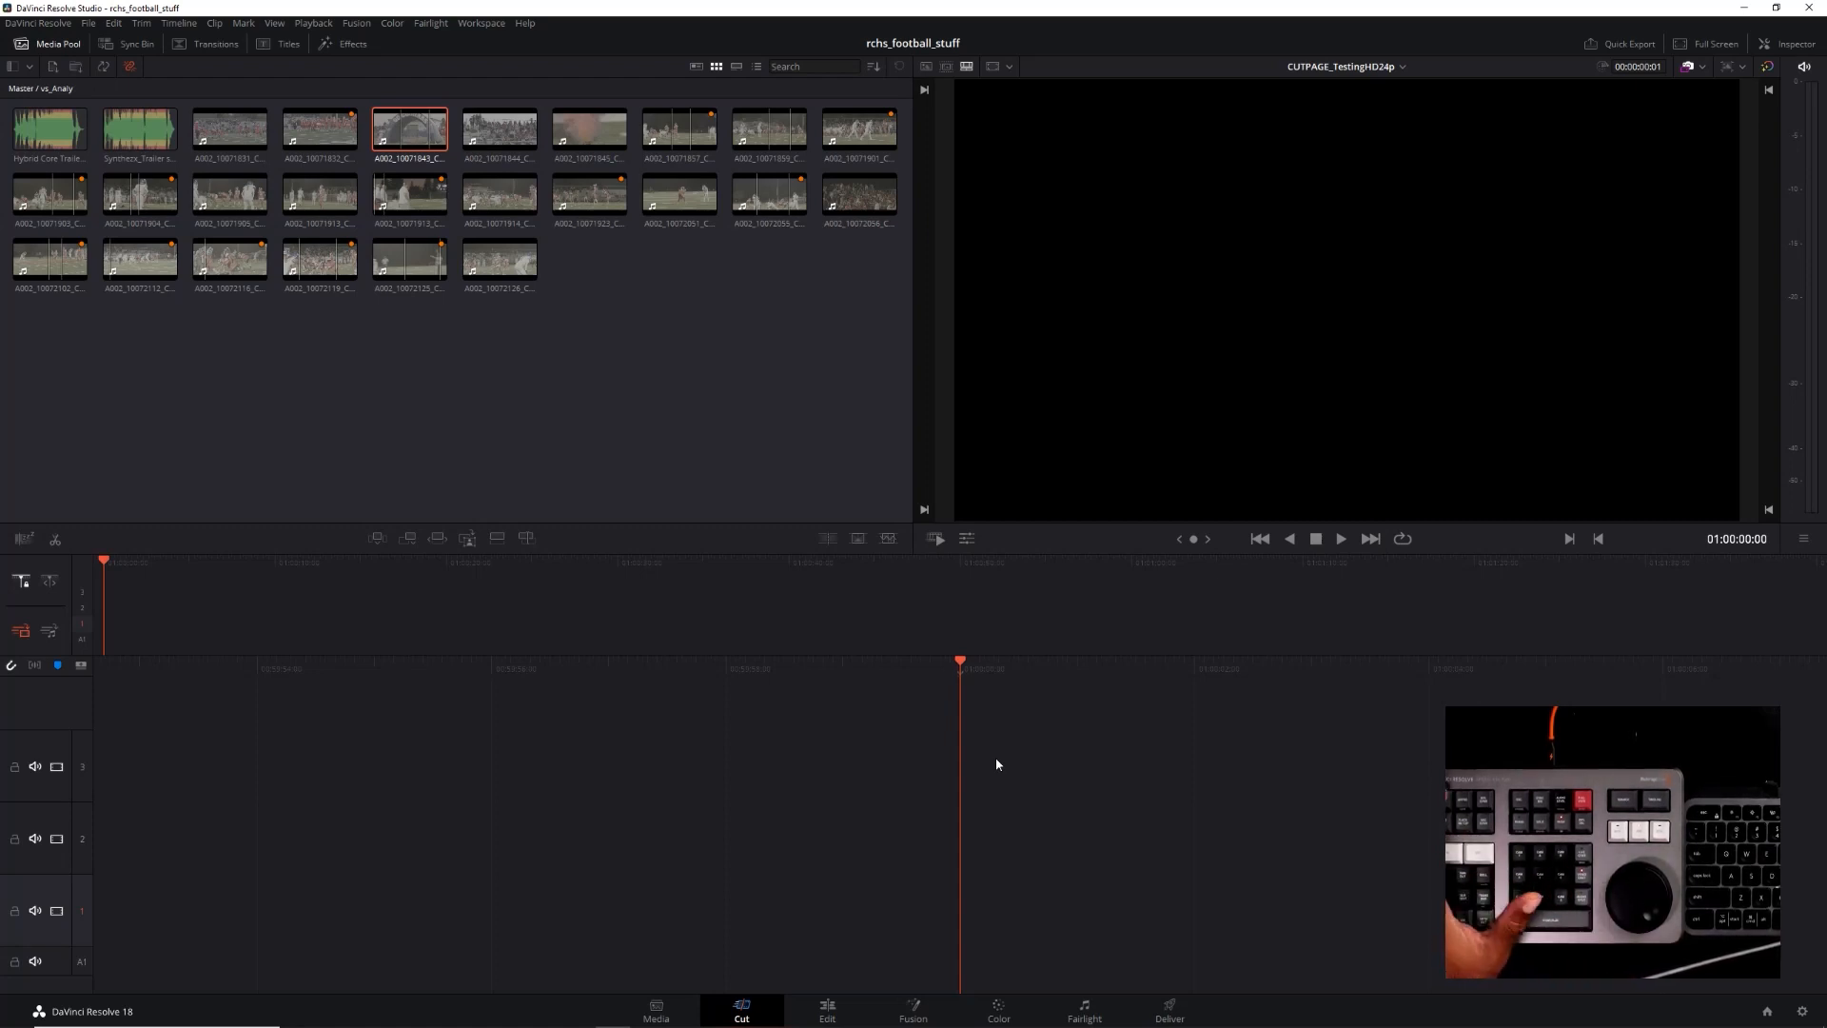
pyautogui.hotkey('shift', 'F12')
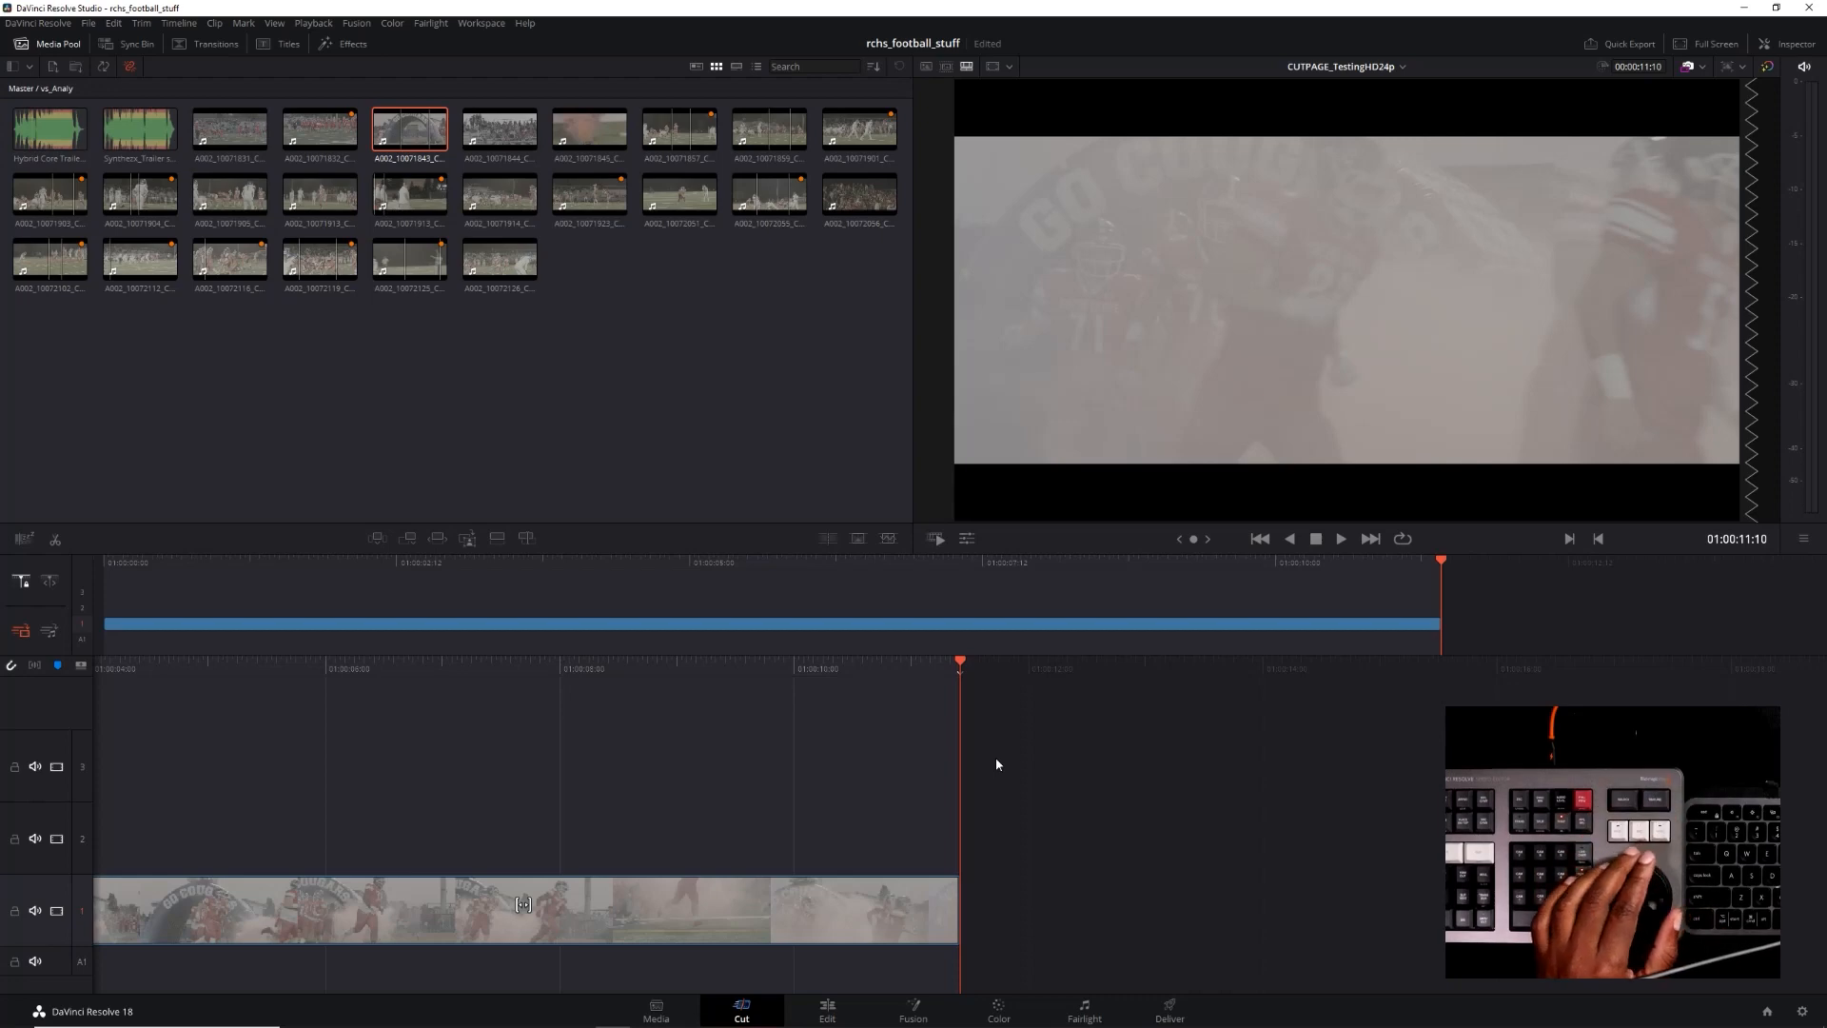
# Scrub the timeline back to its first frames at 01:00:00:03 and play the video-only clip from there
pyautogui.hscroll(-10, 996, 758)
pyautogui.hscroll(-3, 997, 764)
pyautogui.press('space')
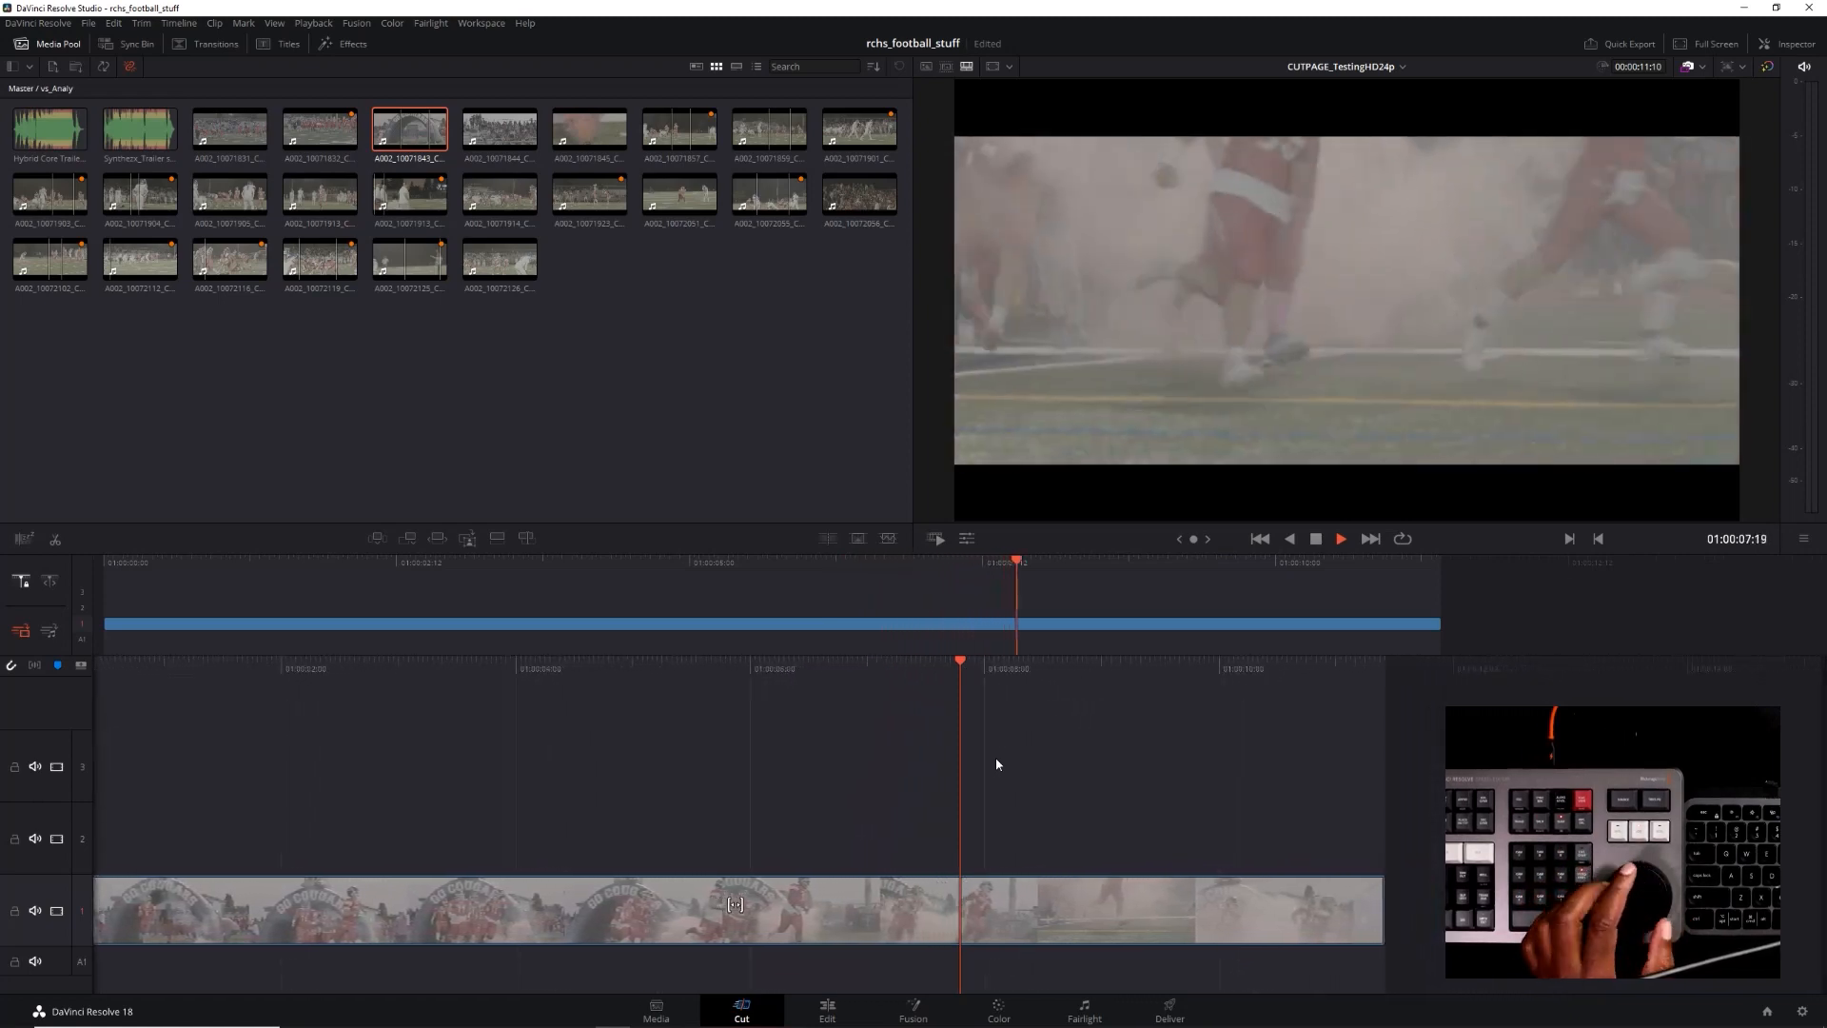
pyautogui.press('space')
pyautogui.hscroll(-4, 995, 758)
pyautogui.hscroll(-10, 996, 764)
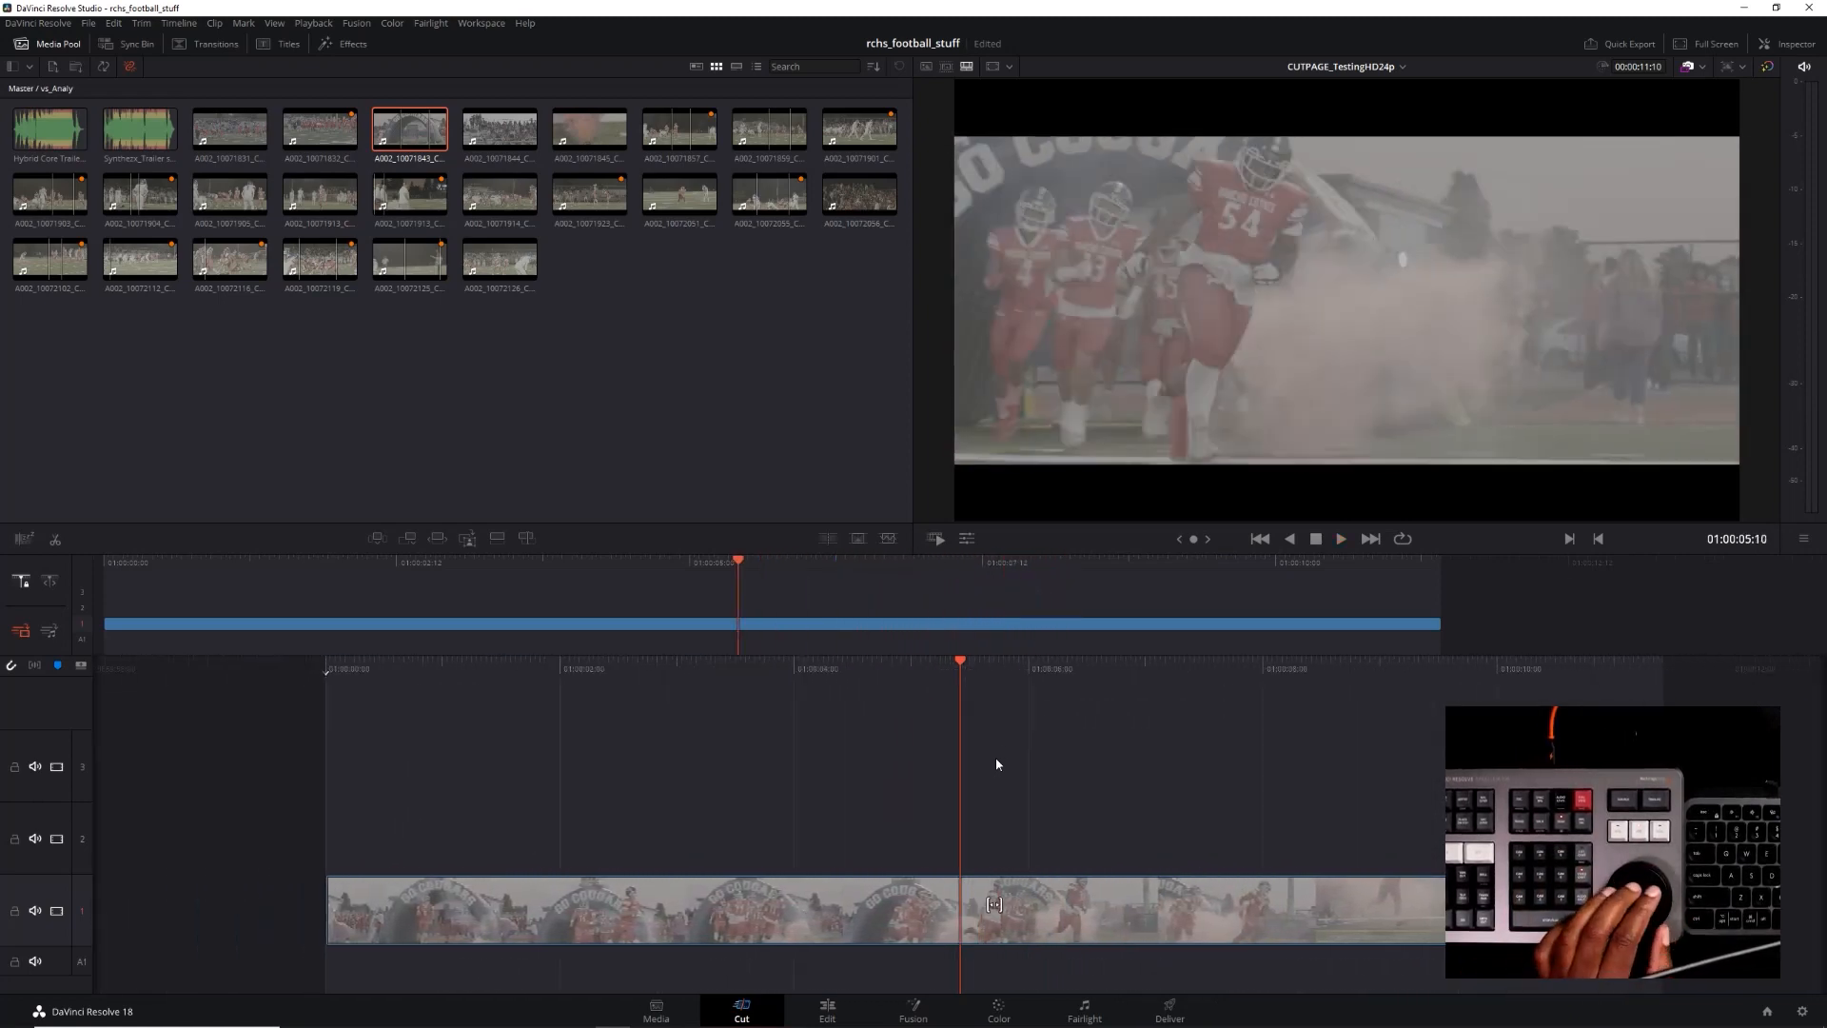
pyautogui.hscroll(-4, 996, 765)
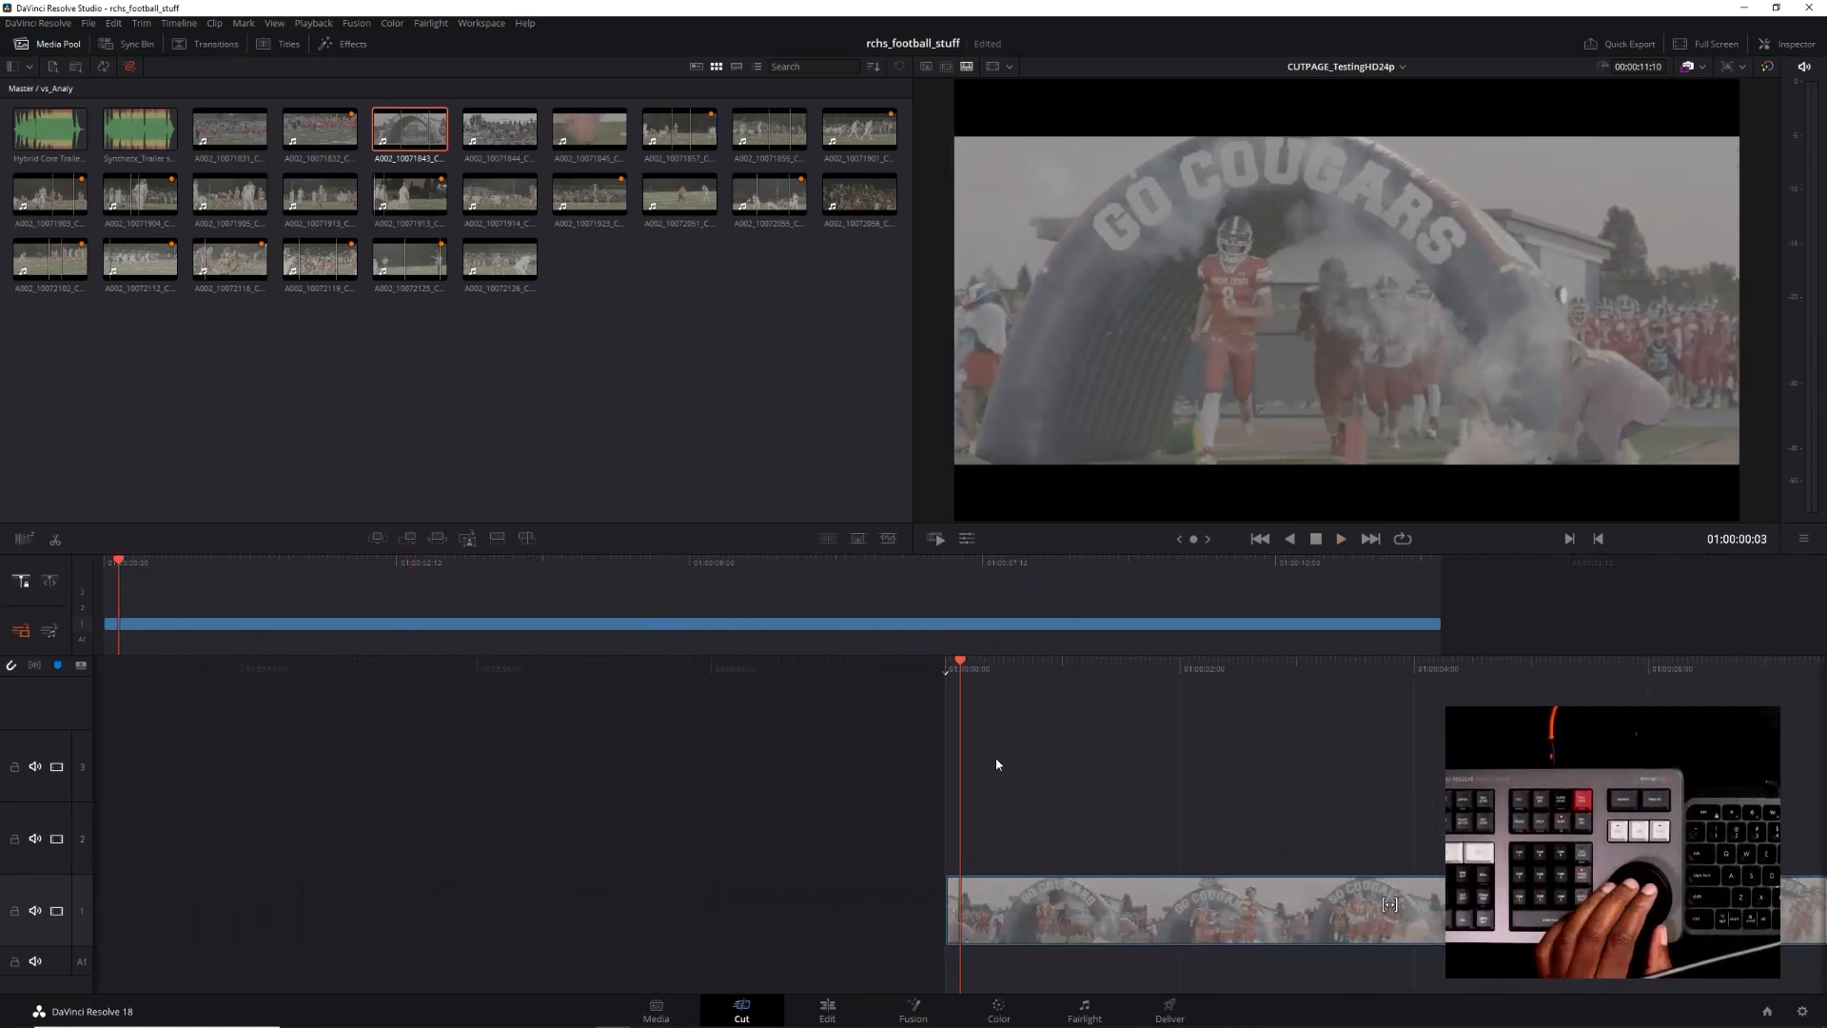
pyautogui.press('space')
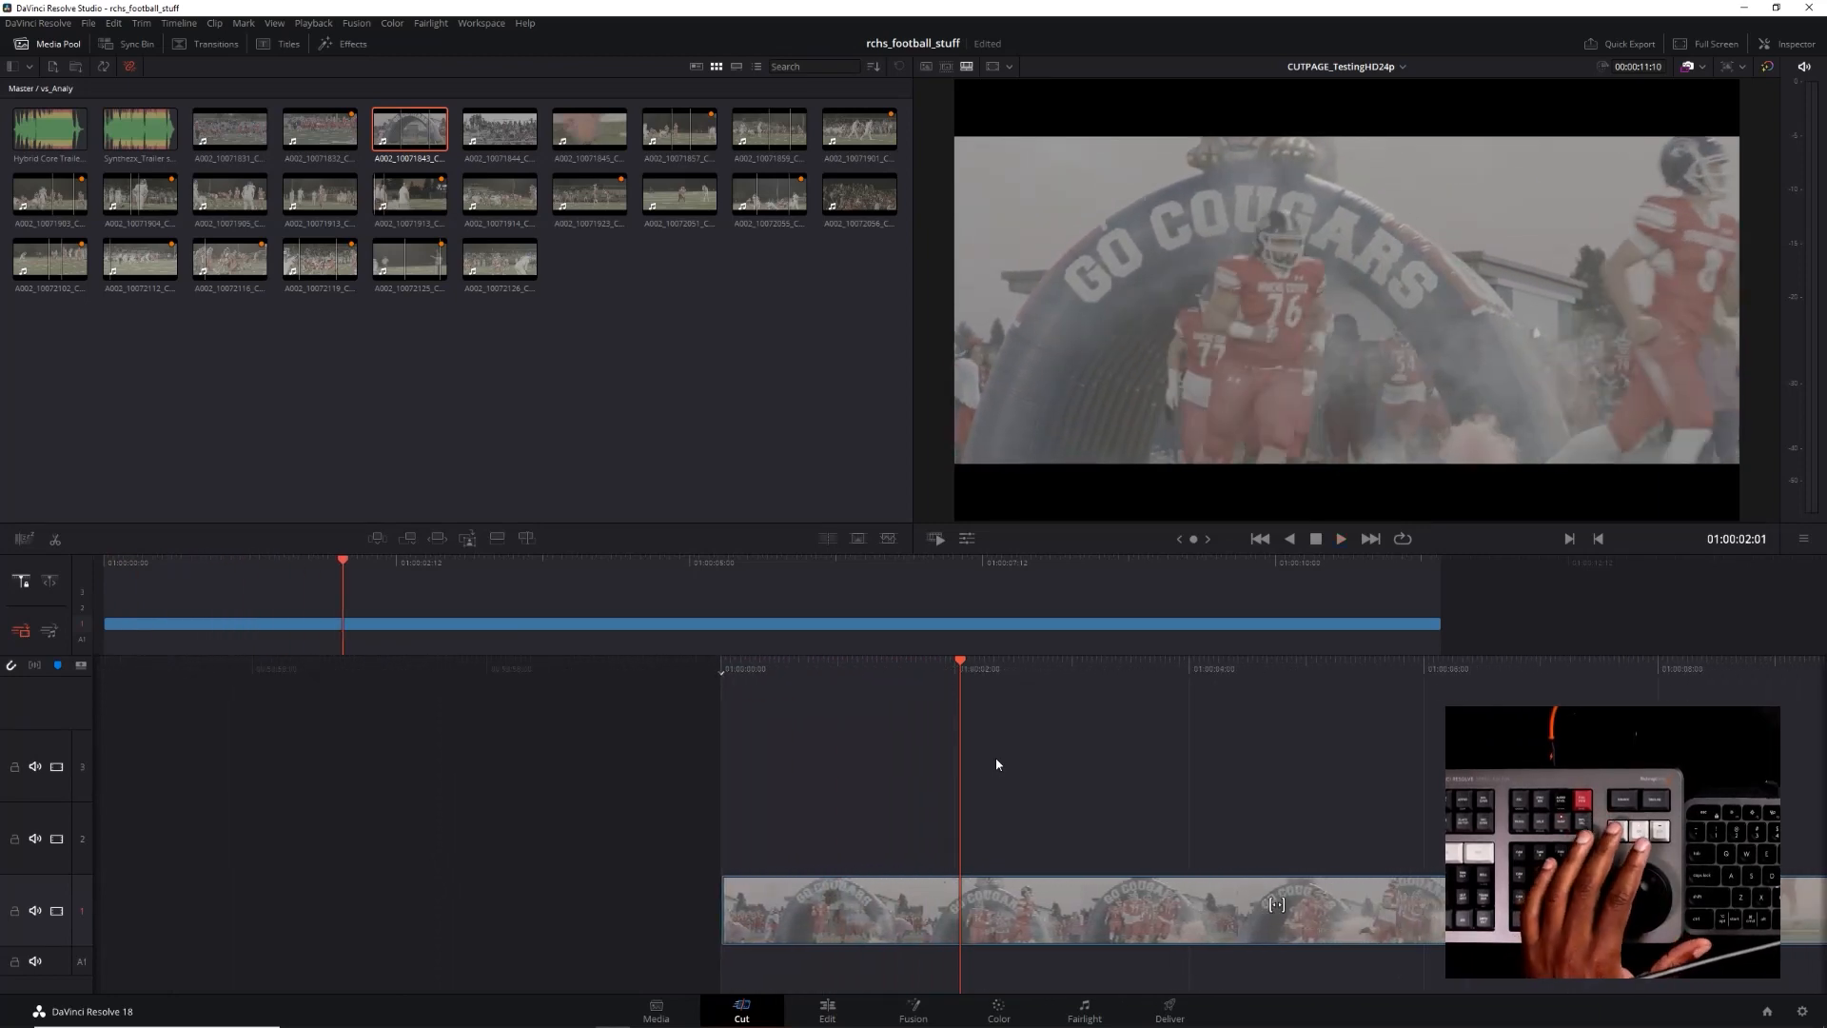
# Switch the viewer to the source tape, rewind to its beginning and step through the first frames, finishing at 00:00:01:07
pyautogui.press('q')
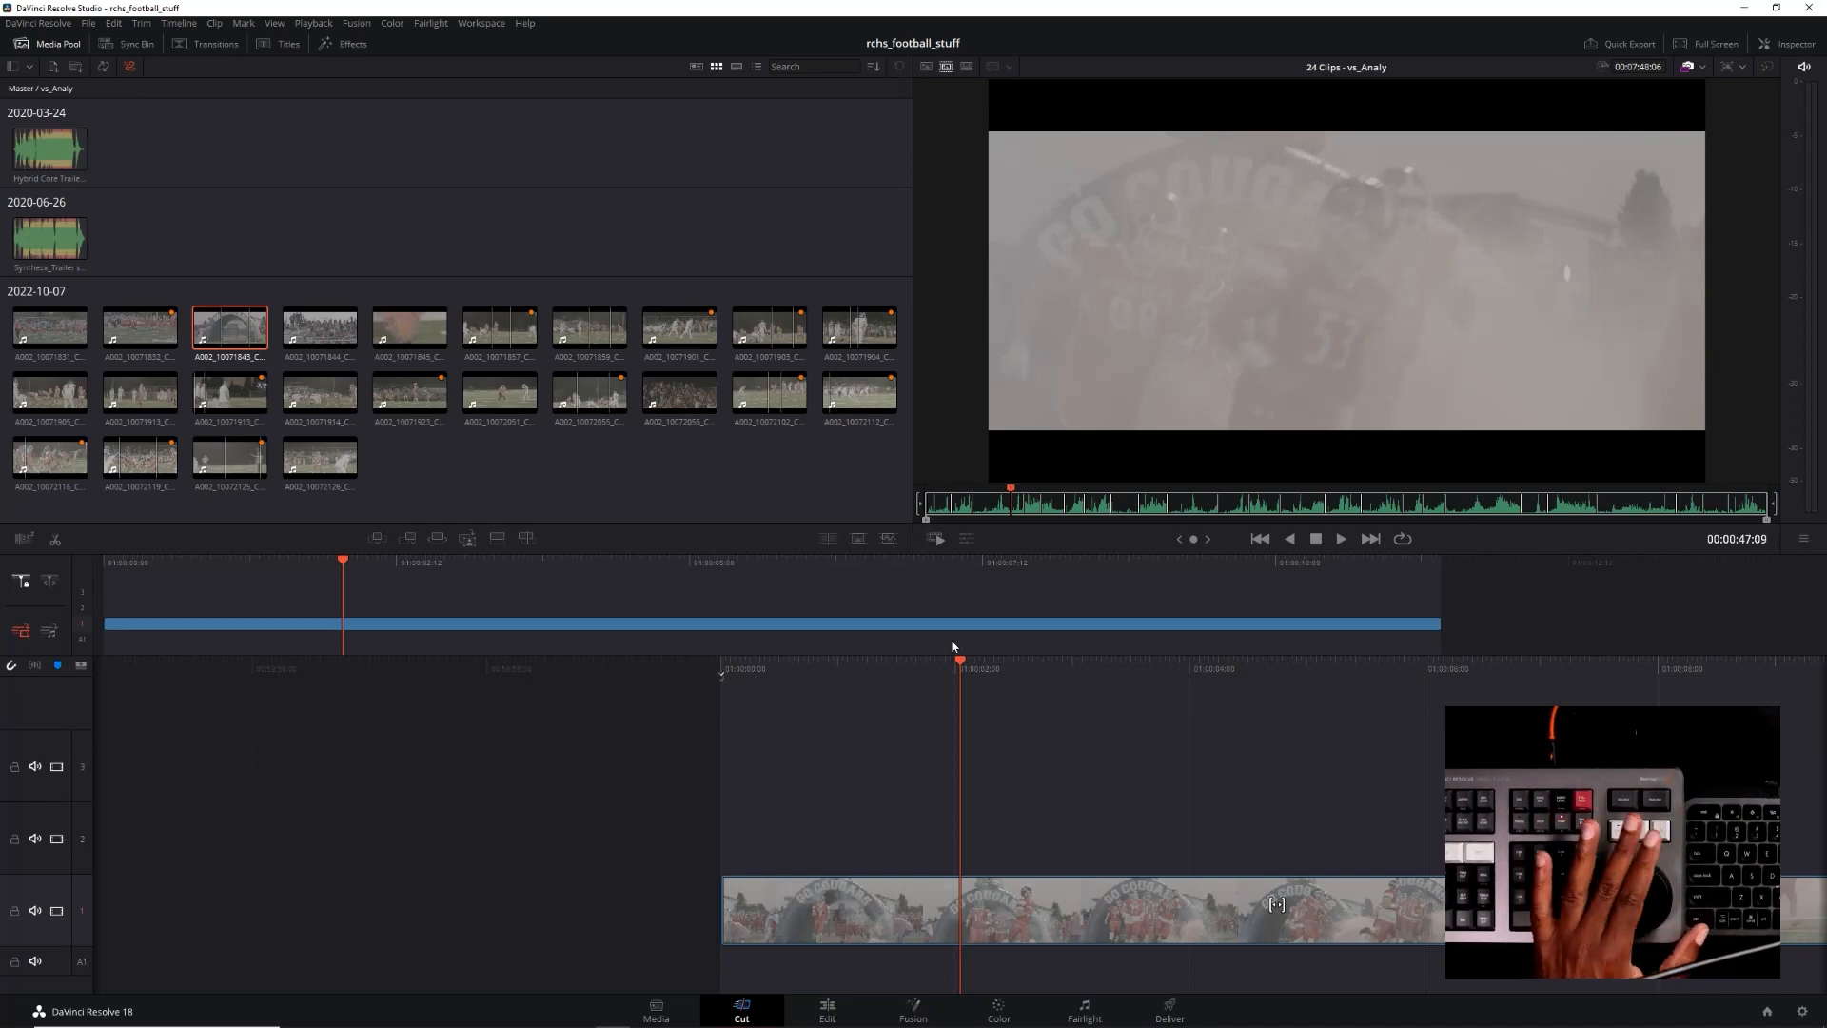
pyautogui.press('j')
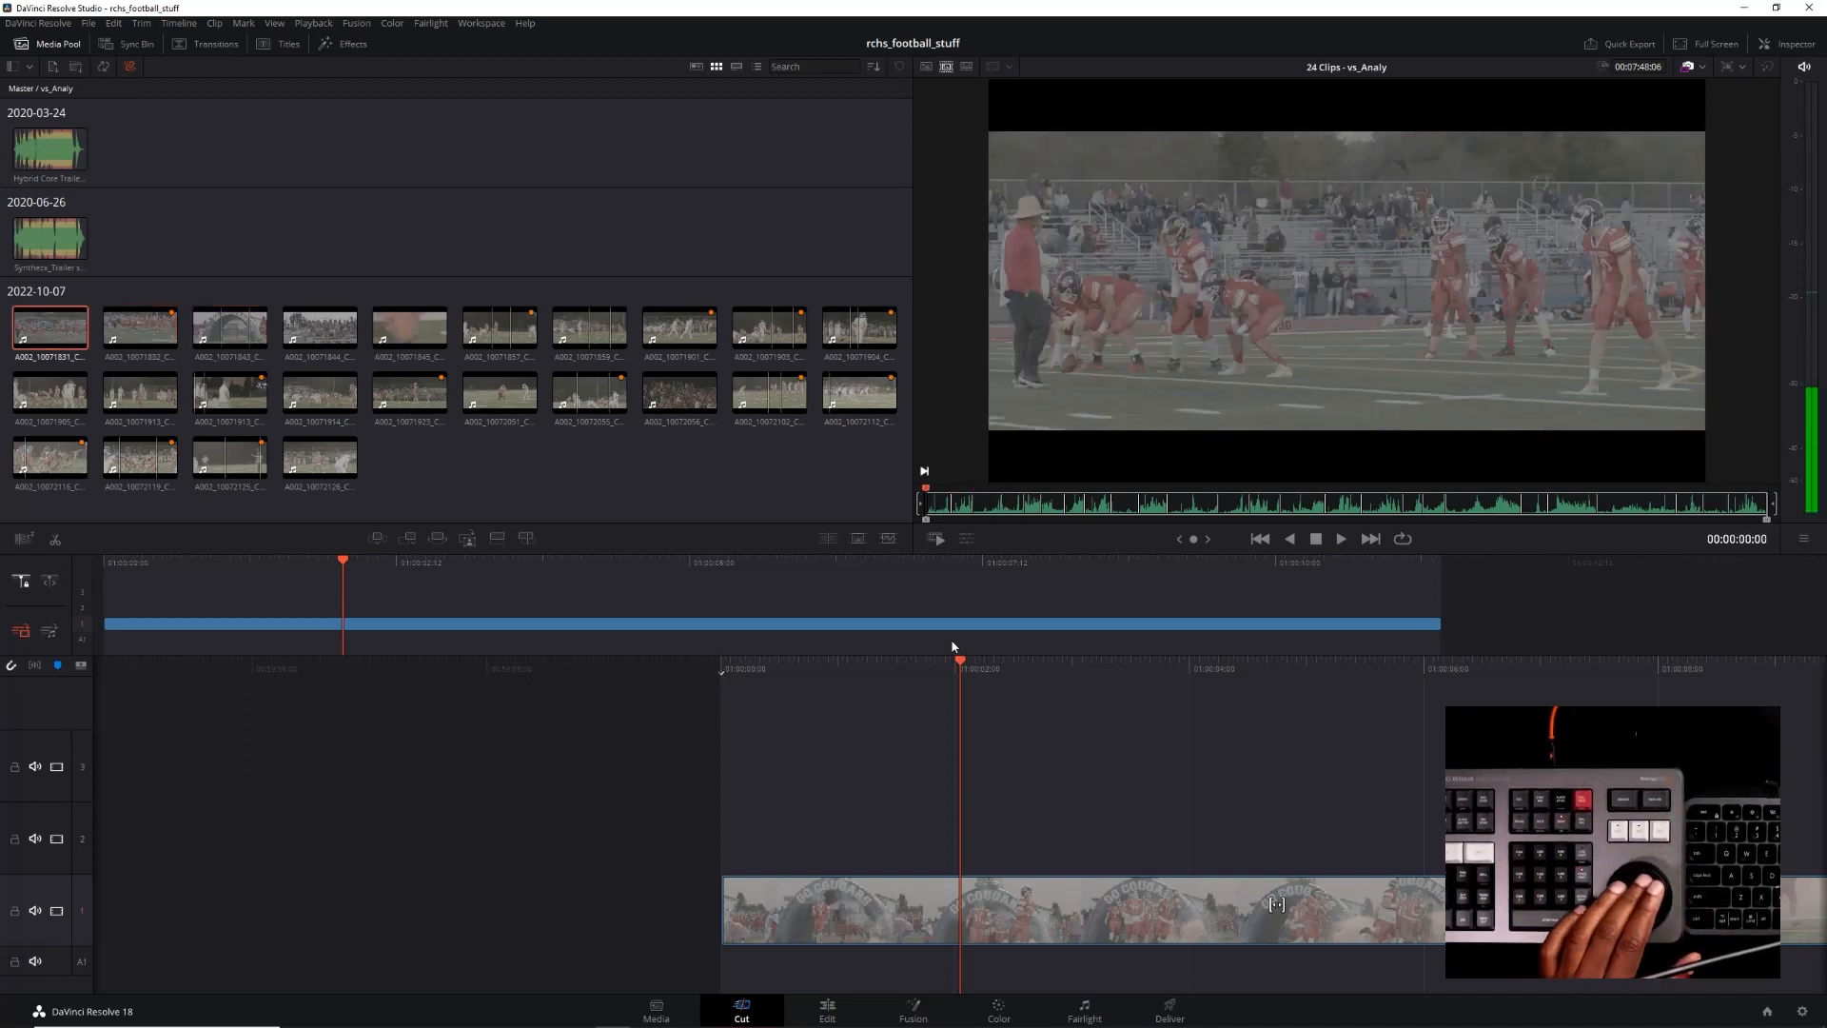
pyautogui.press('l')
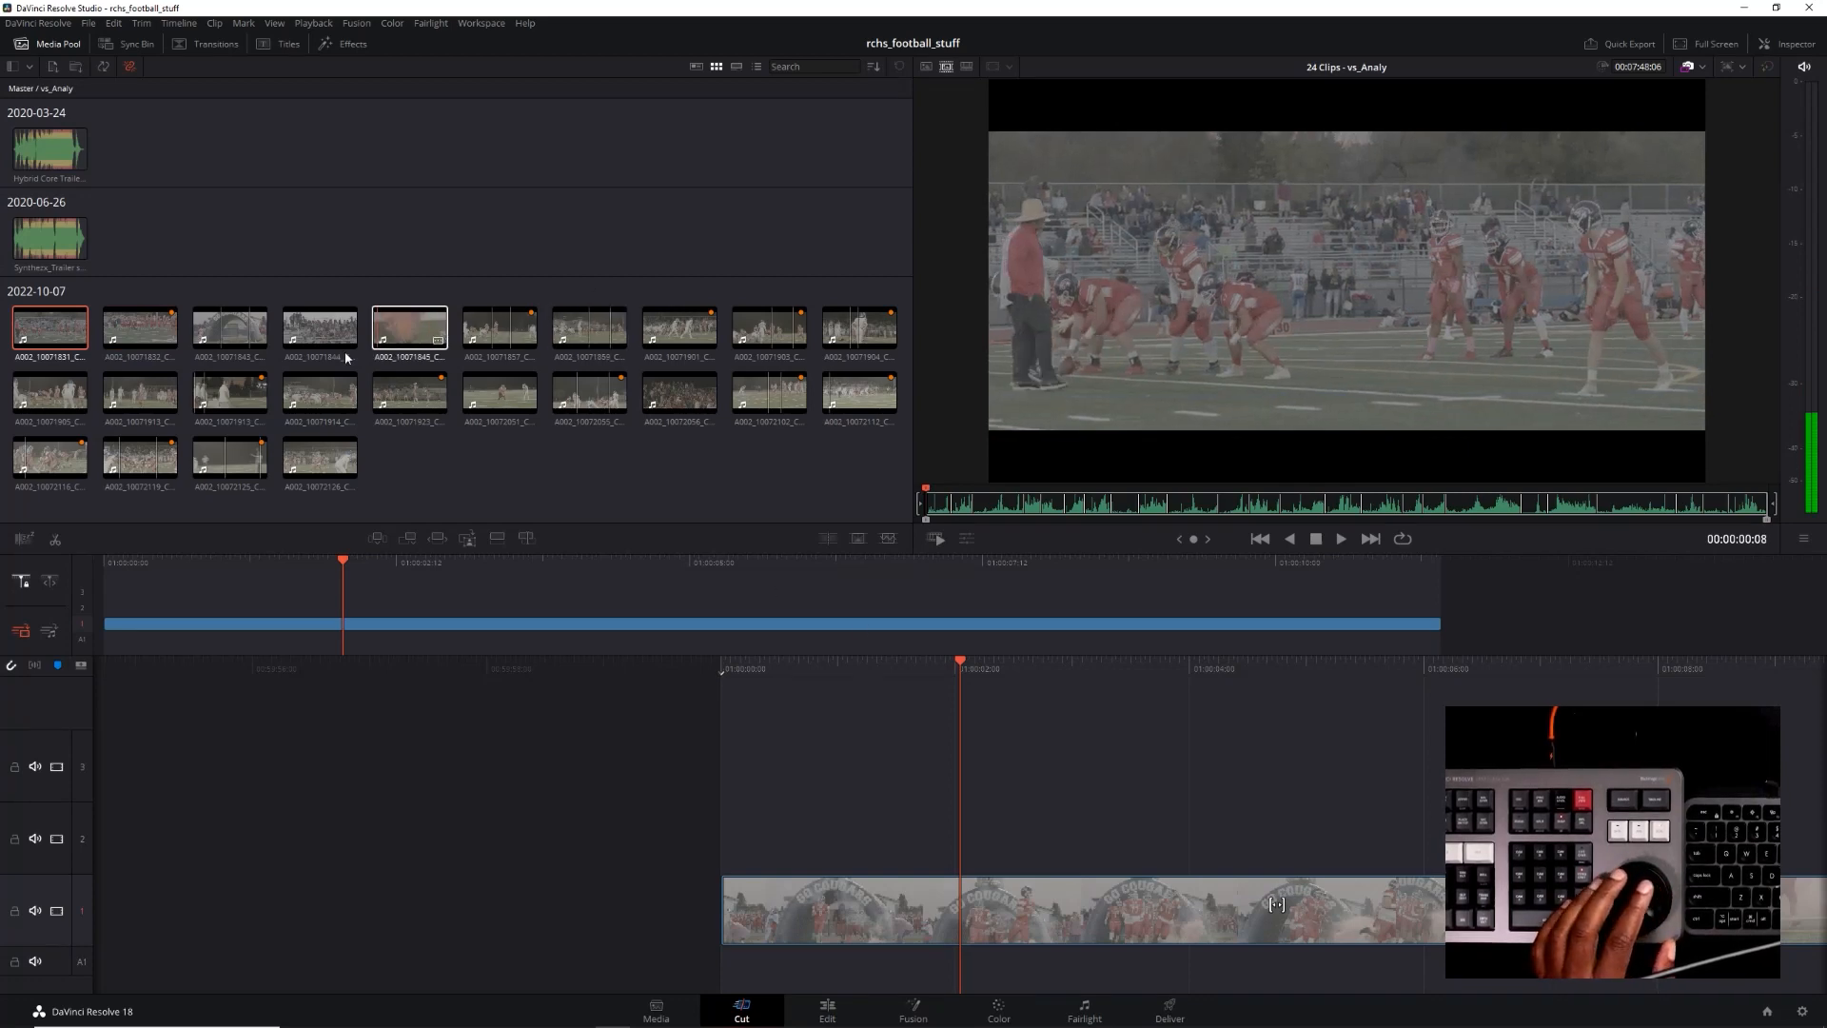
pyautogui.press('Right')
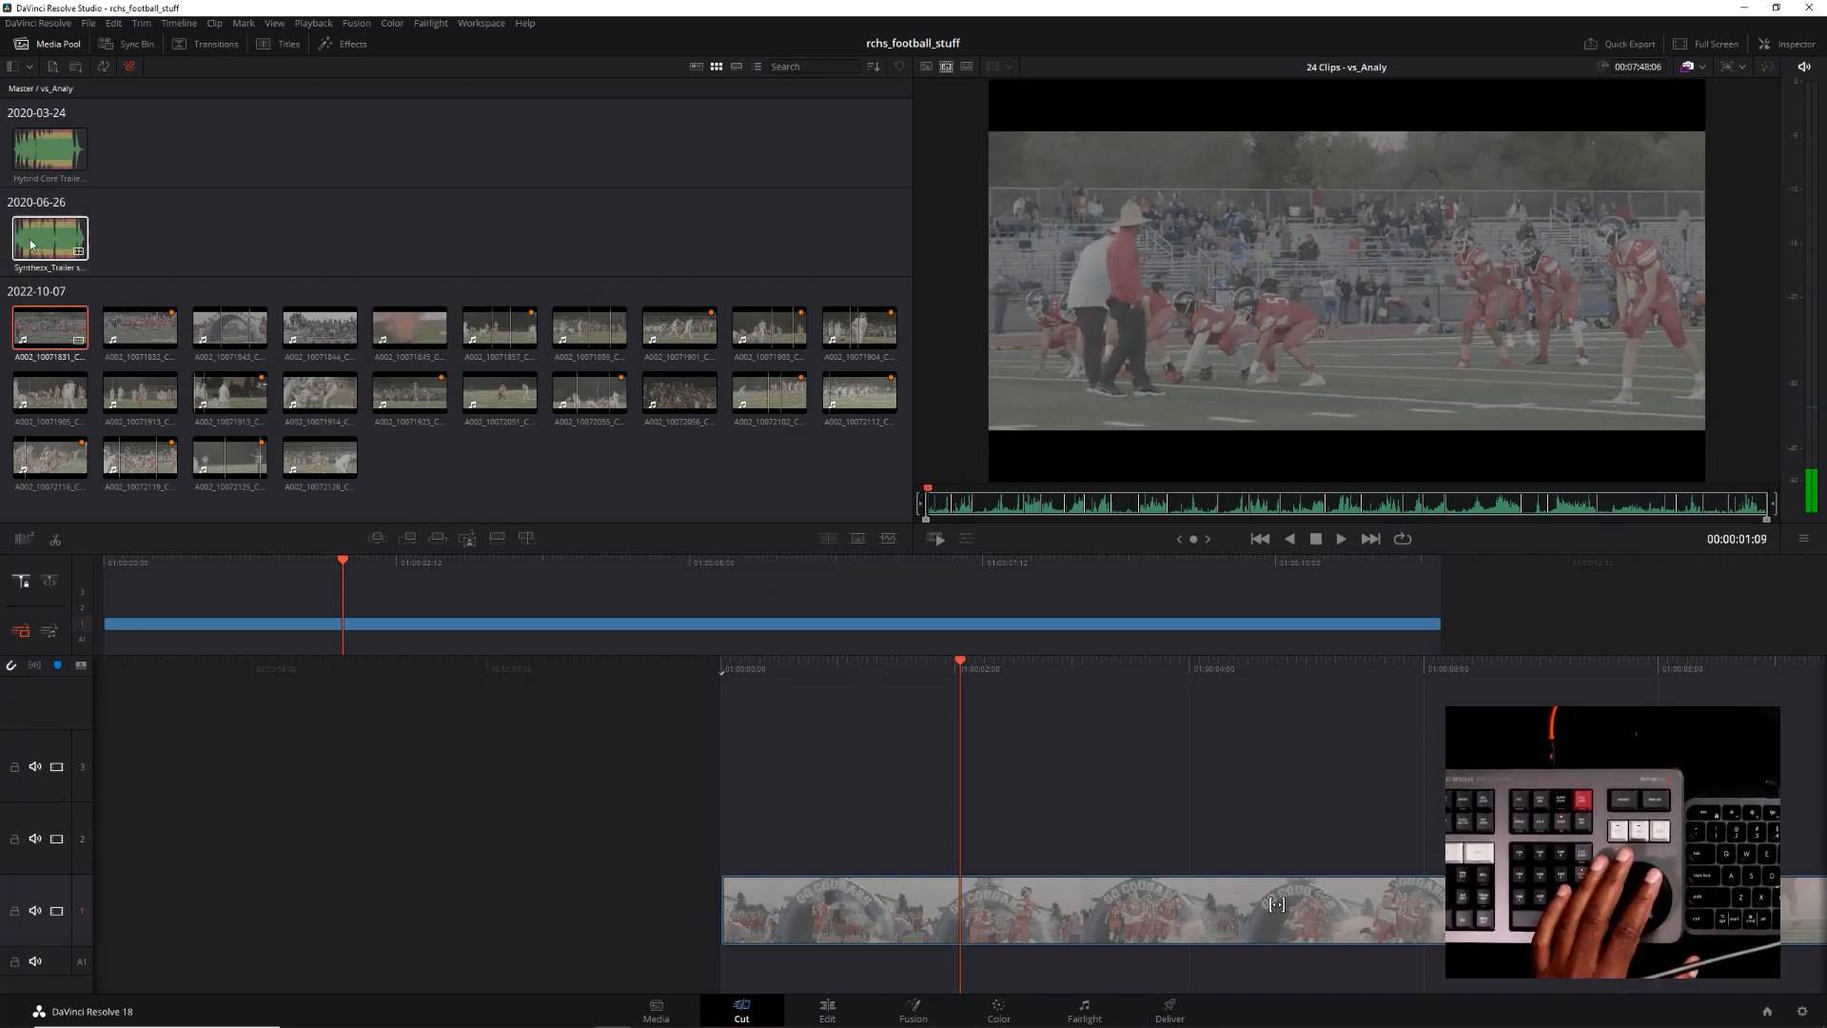
pyautogui.press('Right')
pyautogui.press('Left')
pyautogui.press('Left')
pyautogui.press('Left')
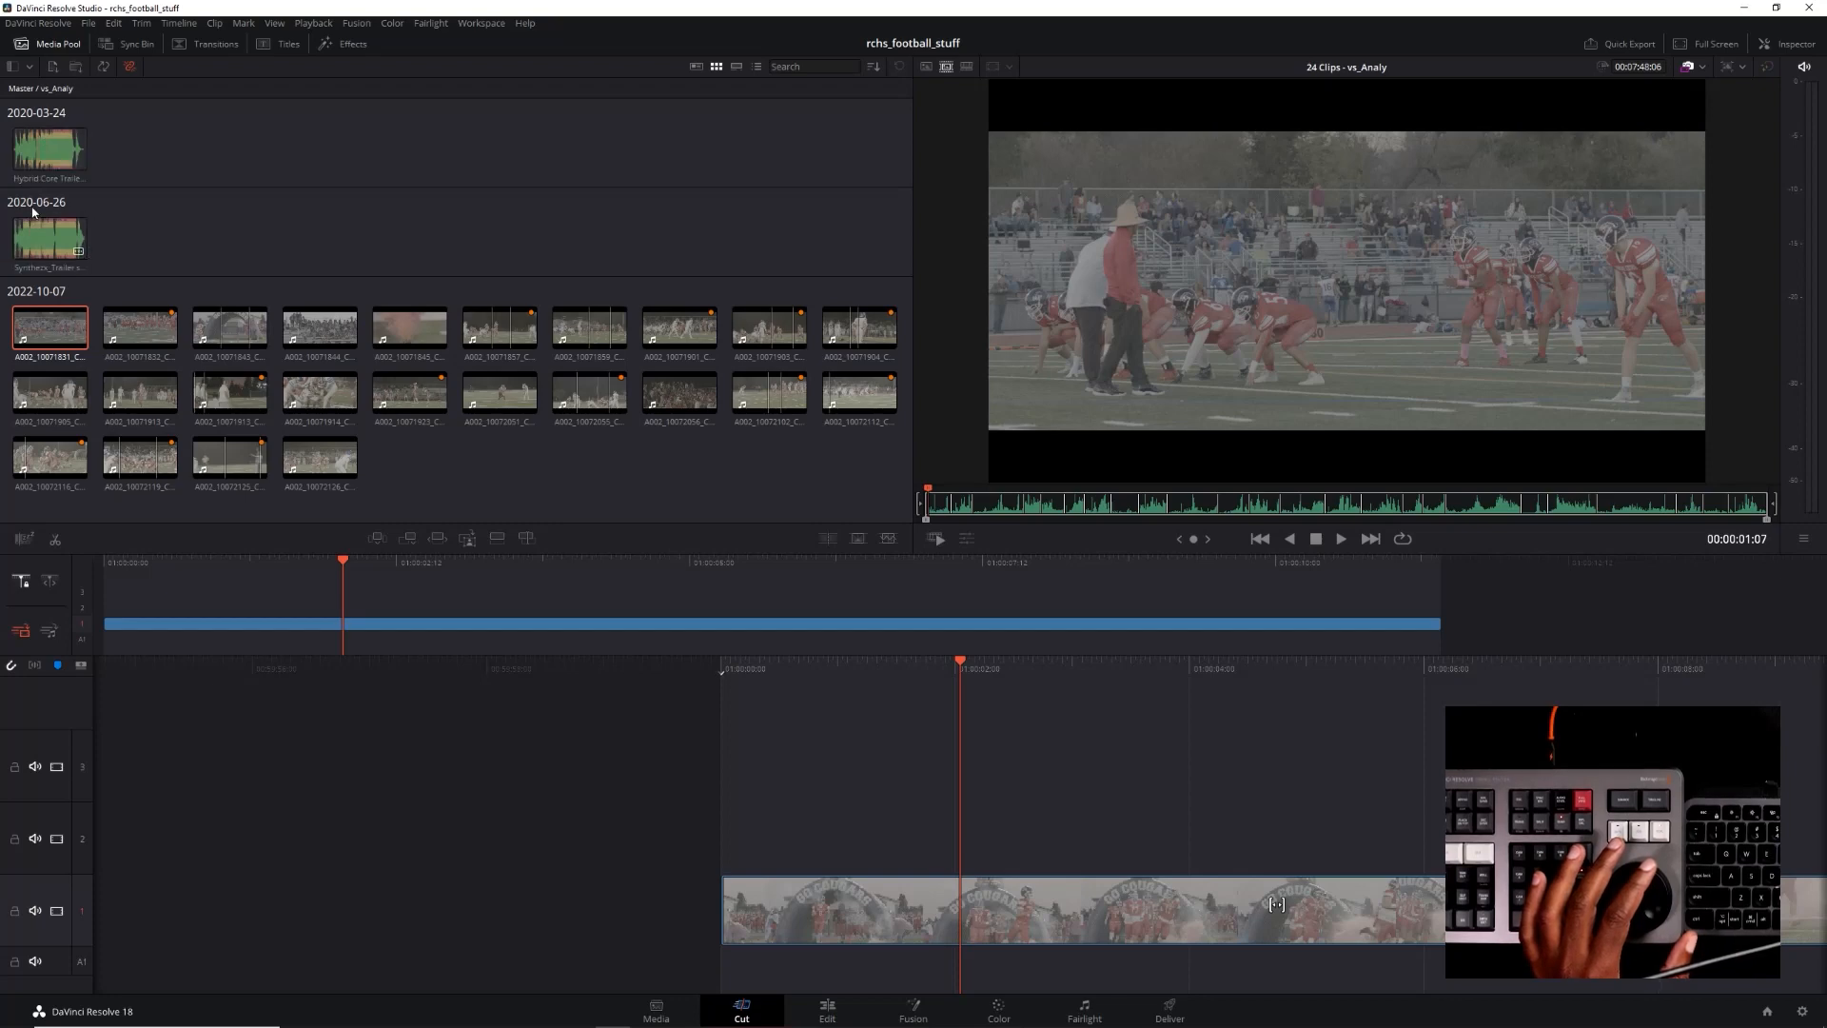
# Open the Hybrid Core Trailer.mp3 music track in the viewer and play its opening up to 00:00:02:23
pyautogui.click(25, 152)
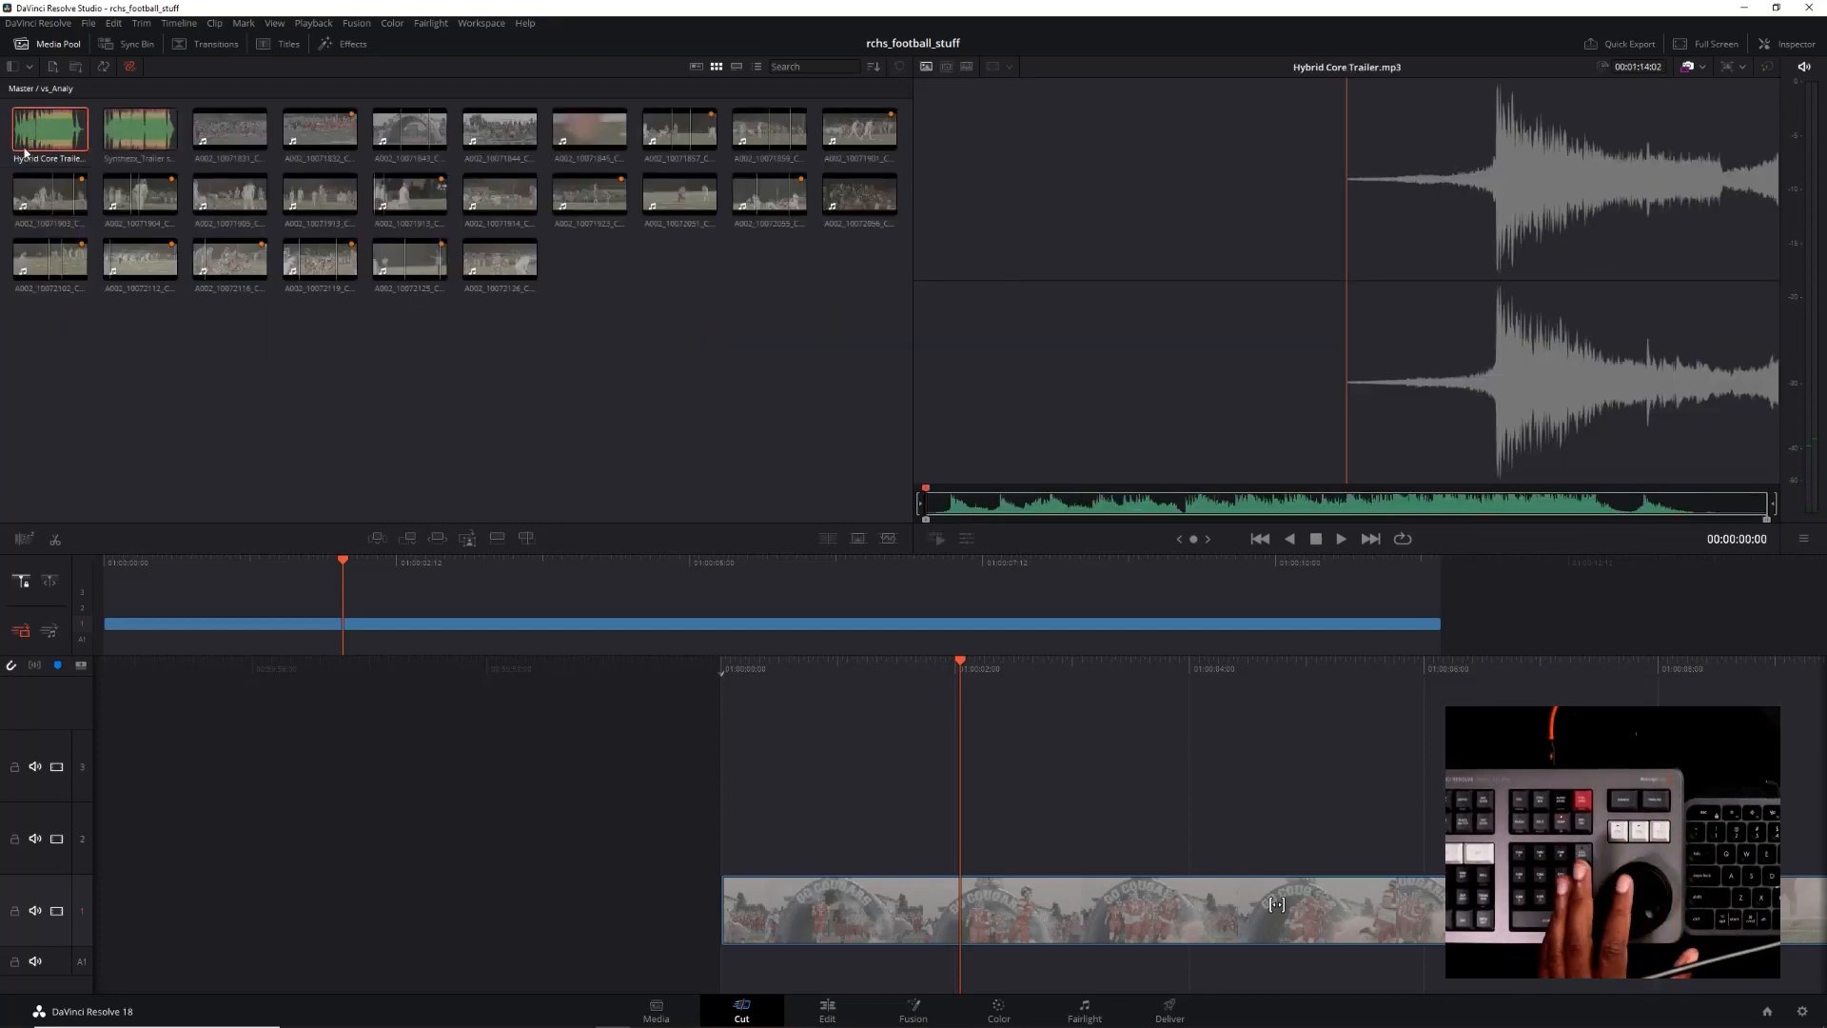
pyautogui.press('space')
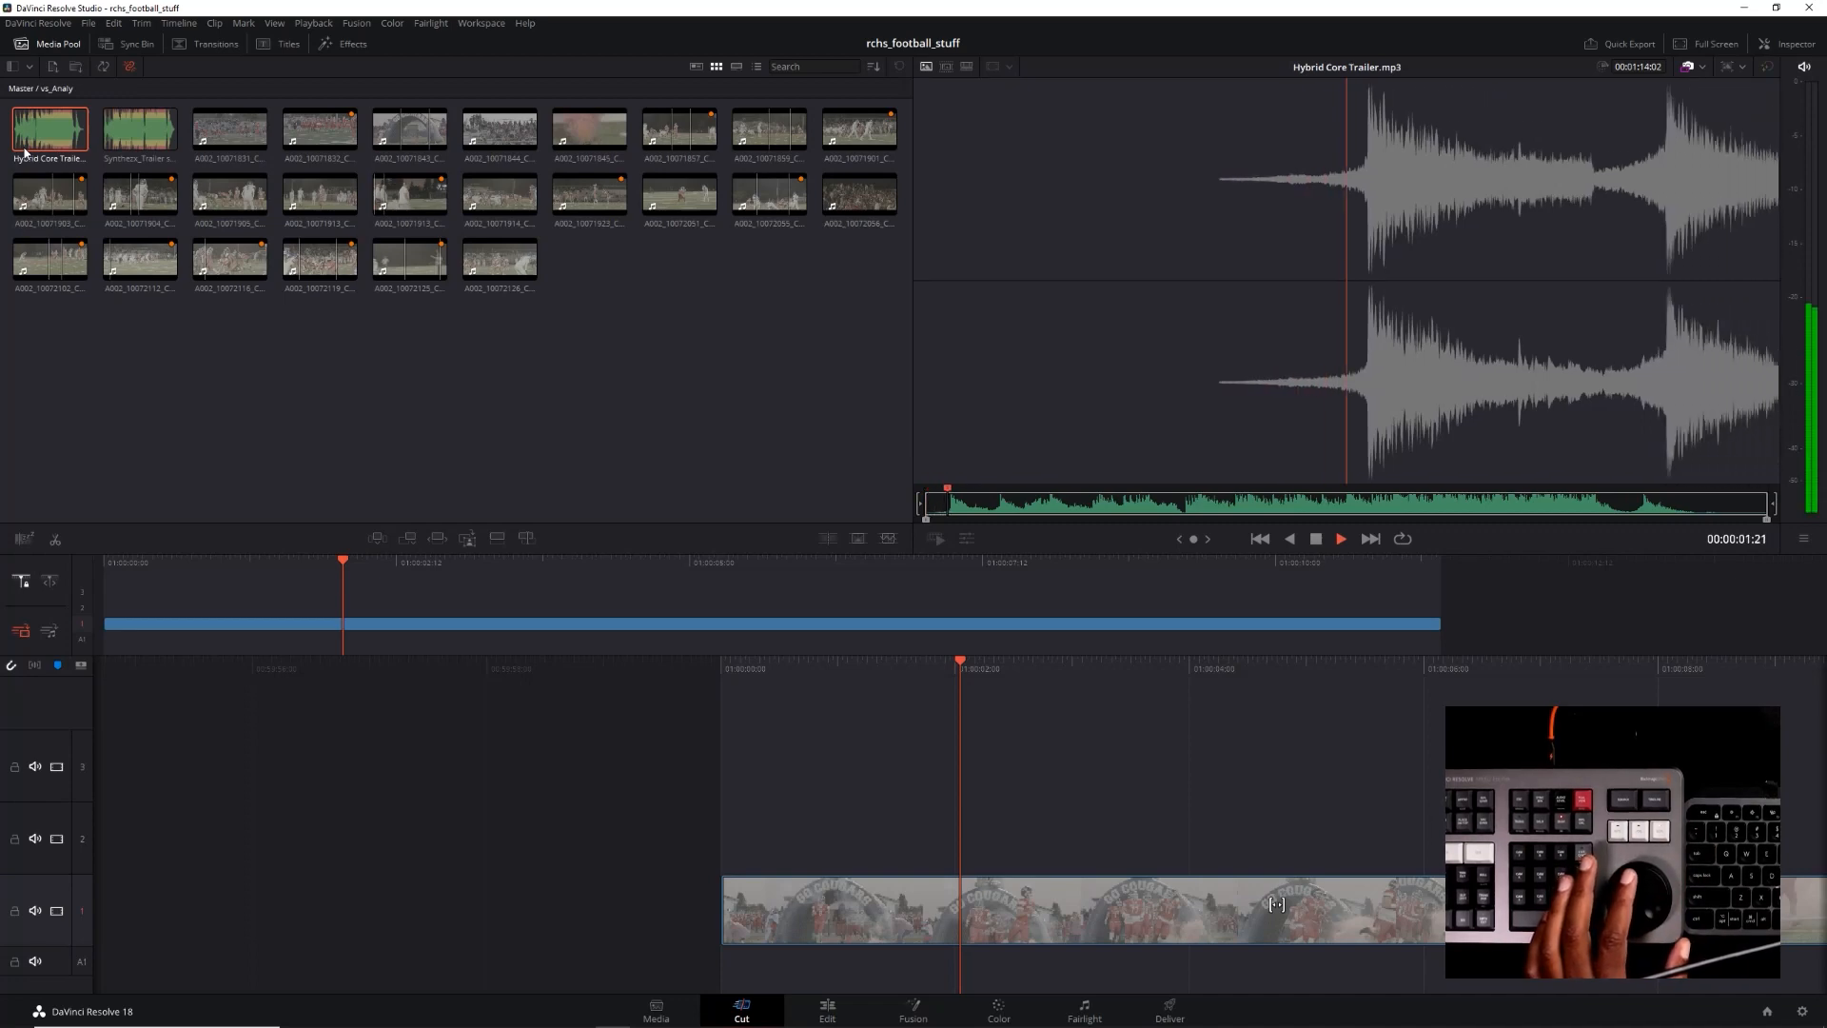
pyautogui.press('space')
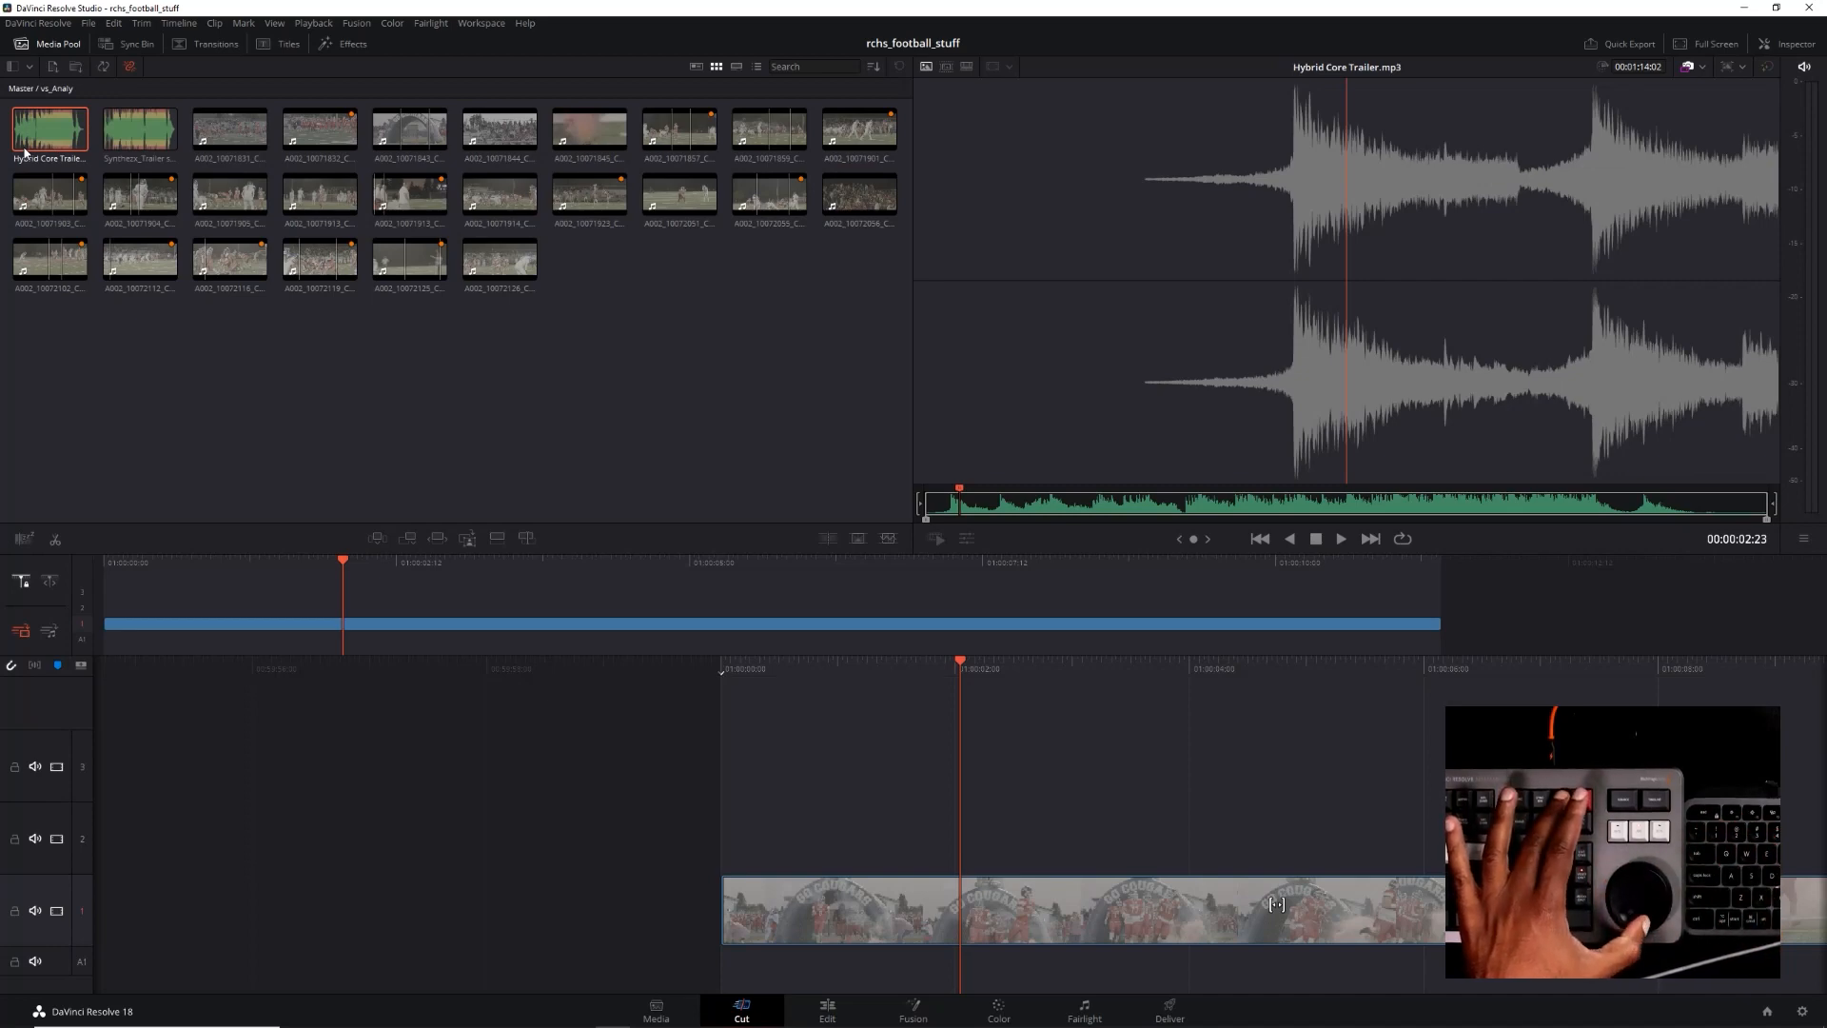
# Preview a middle section of the Hybrid Core Trailer.mp3 track around 00:00:10:15, stepping through it frame by frame
pyautogui.click(1047, 512)
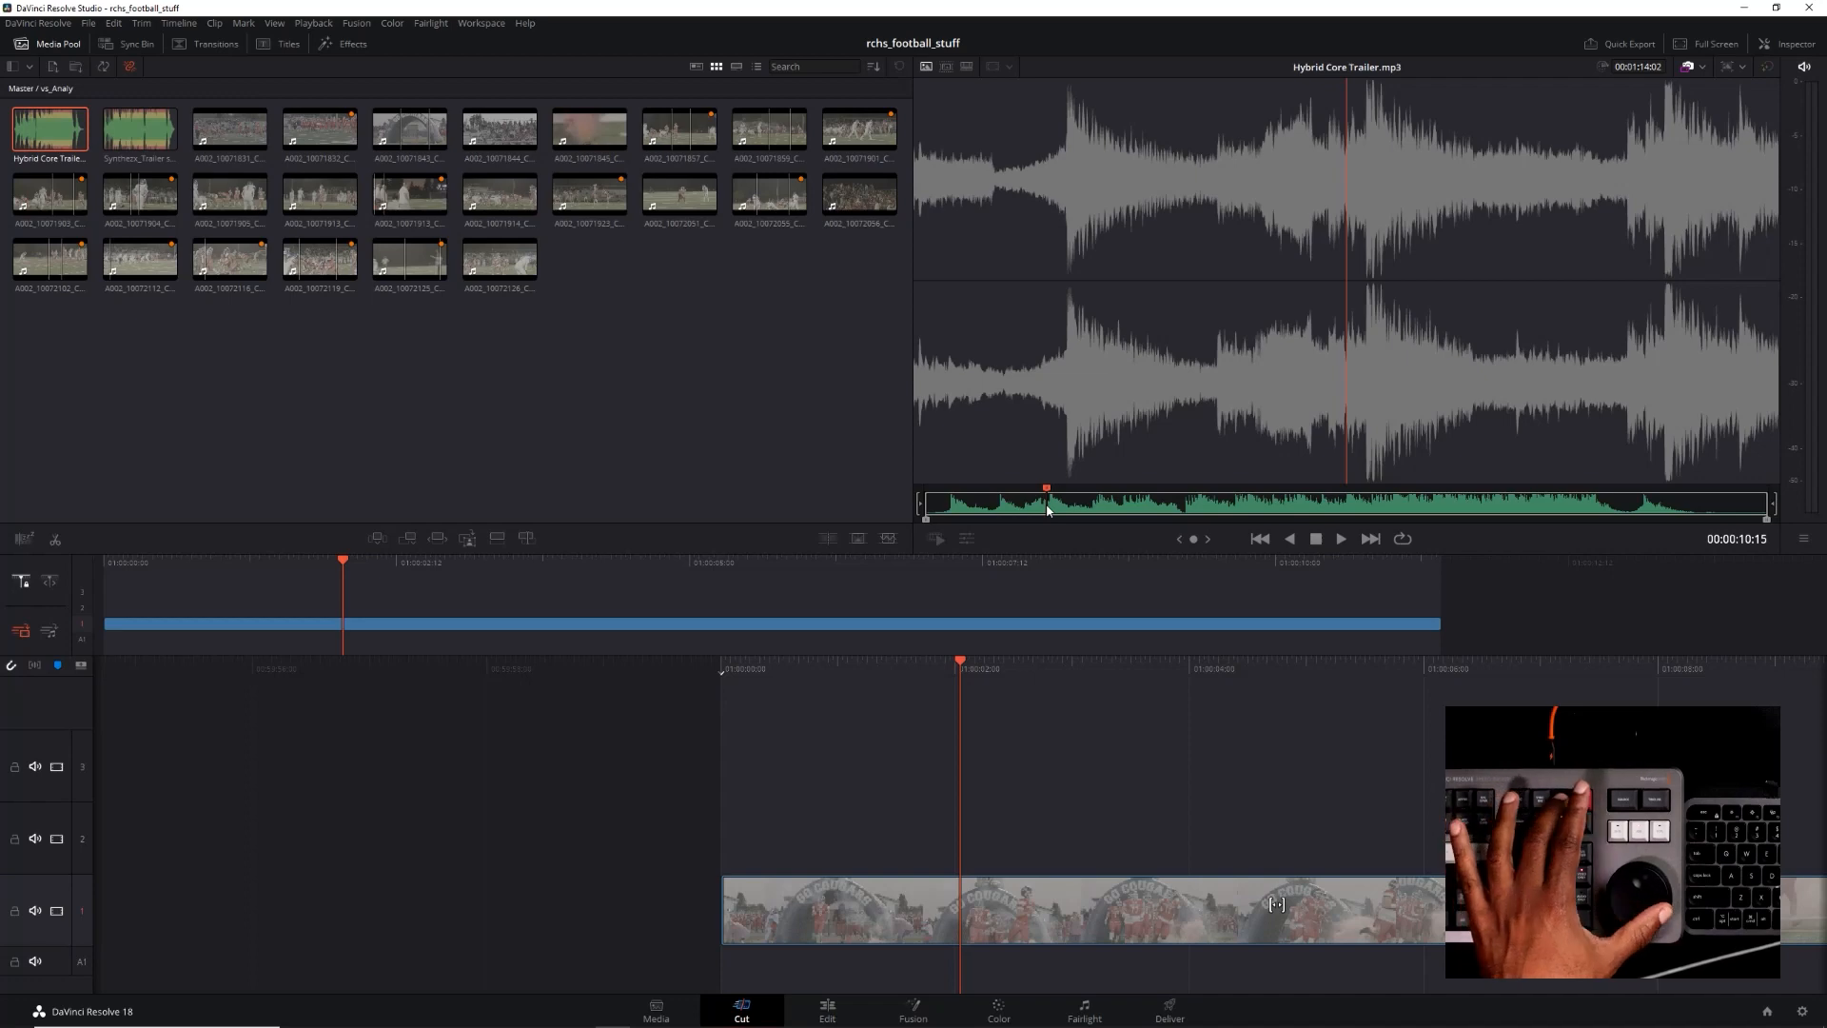
pyautogui.press('Left')
pyautogui.press('Left')
pyautogui.press('Left')
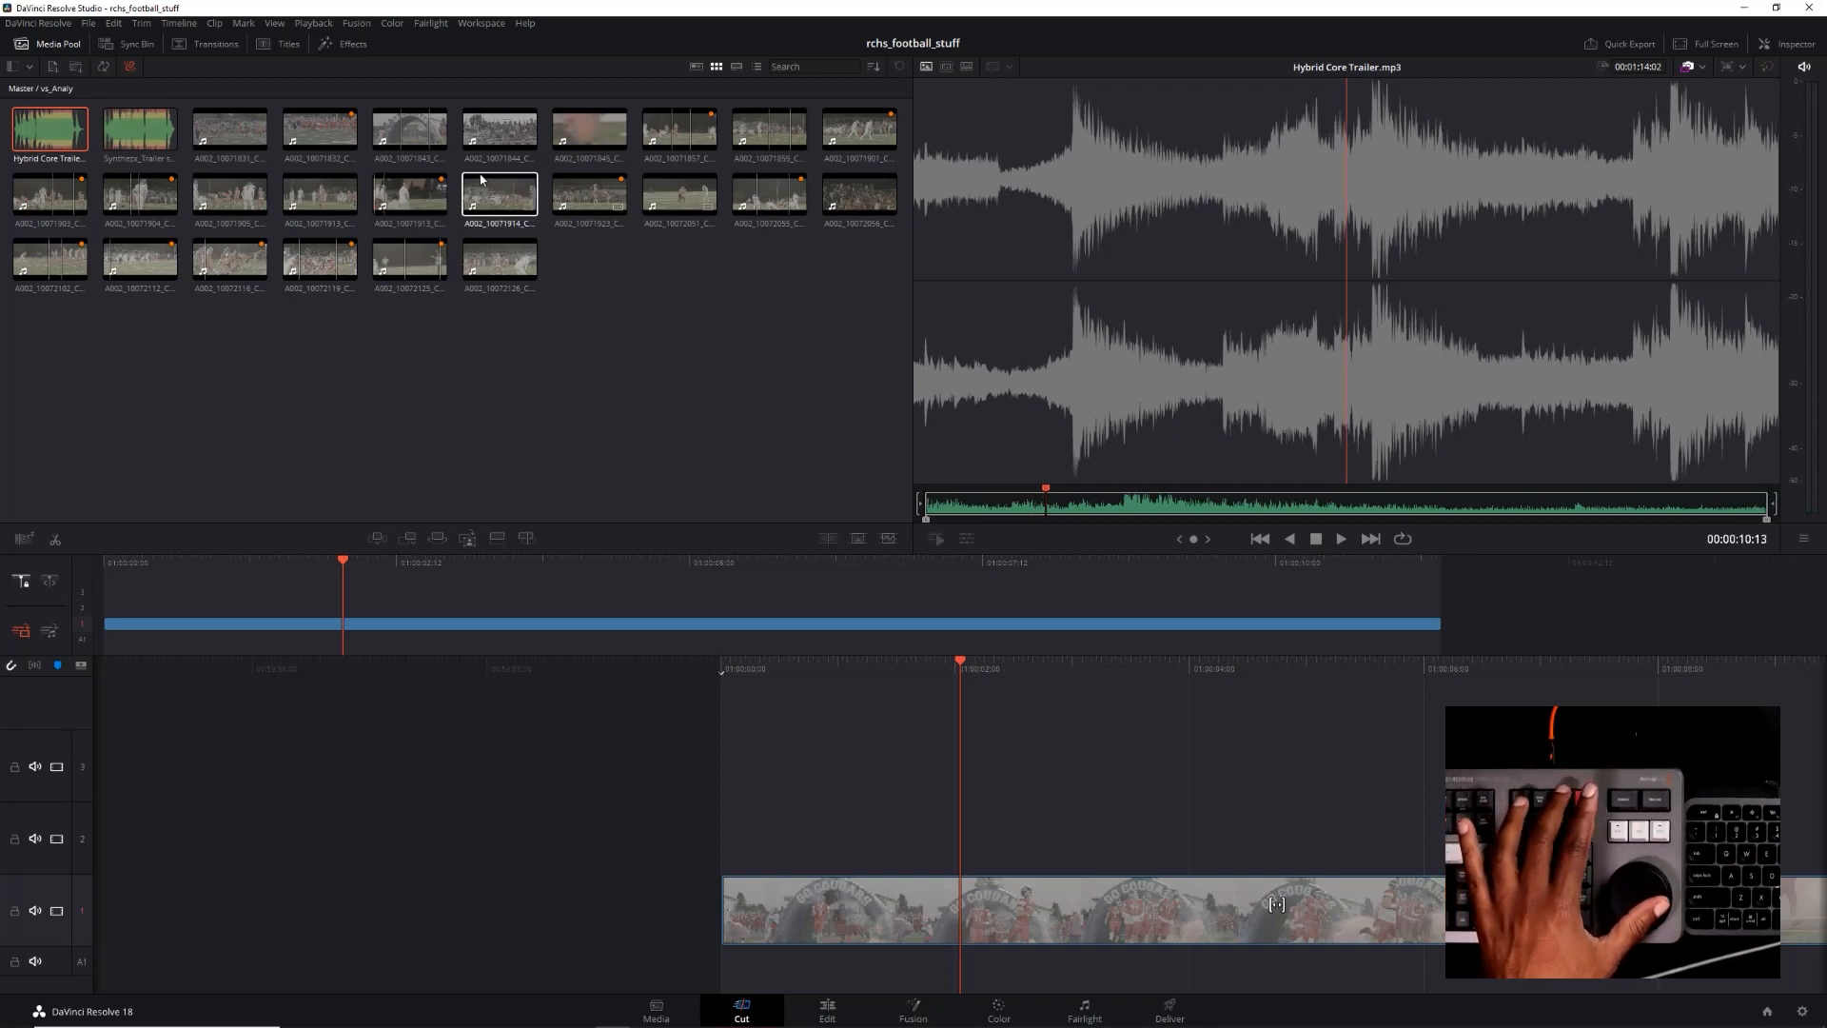
pyautogui.press('Right')
pyautogui.press('Right')
# Open Synthezx_Trailer sinister.mp3, preview its opening section, and place the track on the timeline at the playhead
pyautogui.click(121, 130)
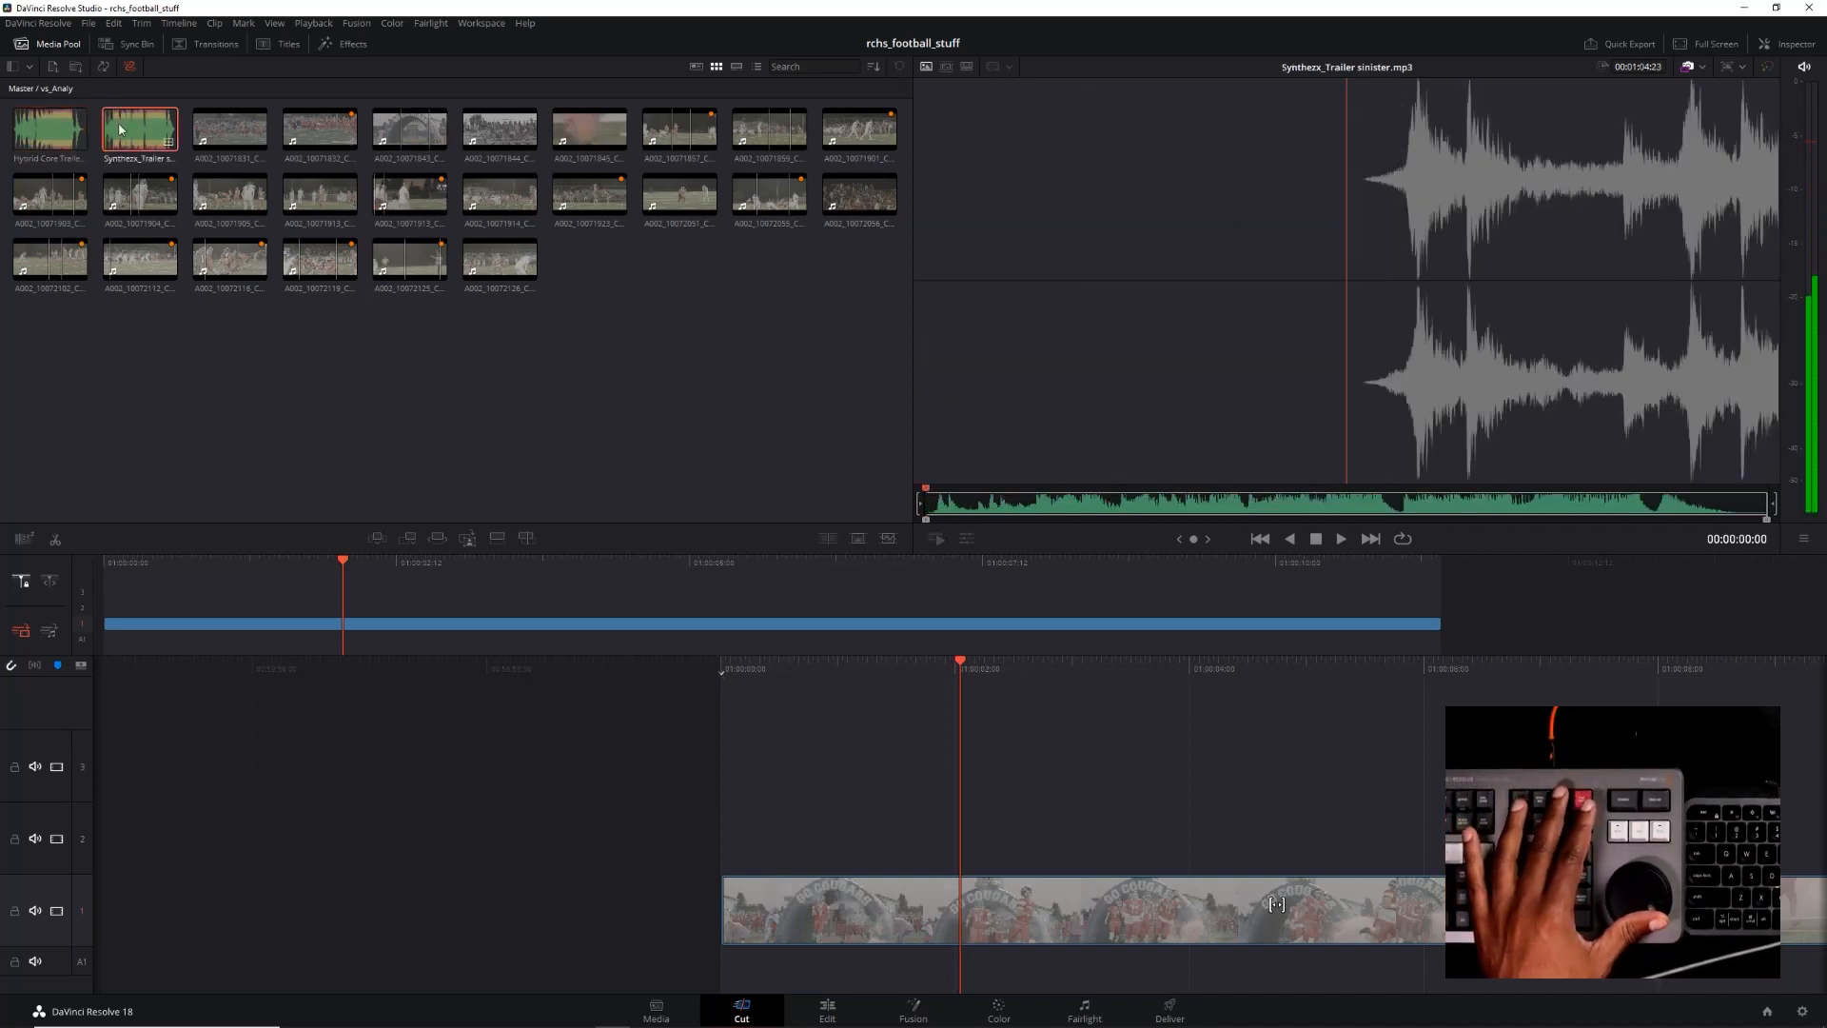
pyautogui.click(1023, 505)
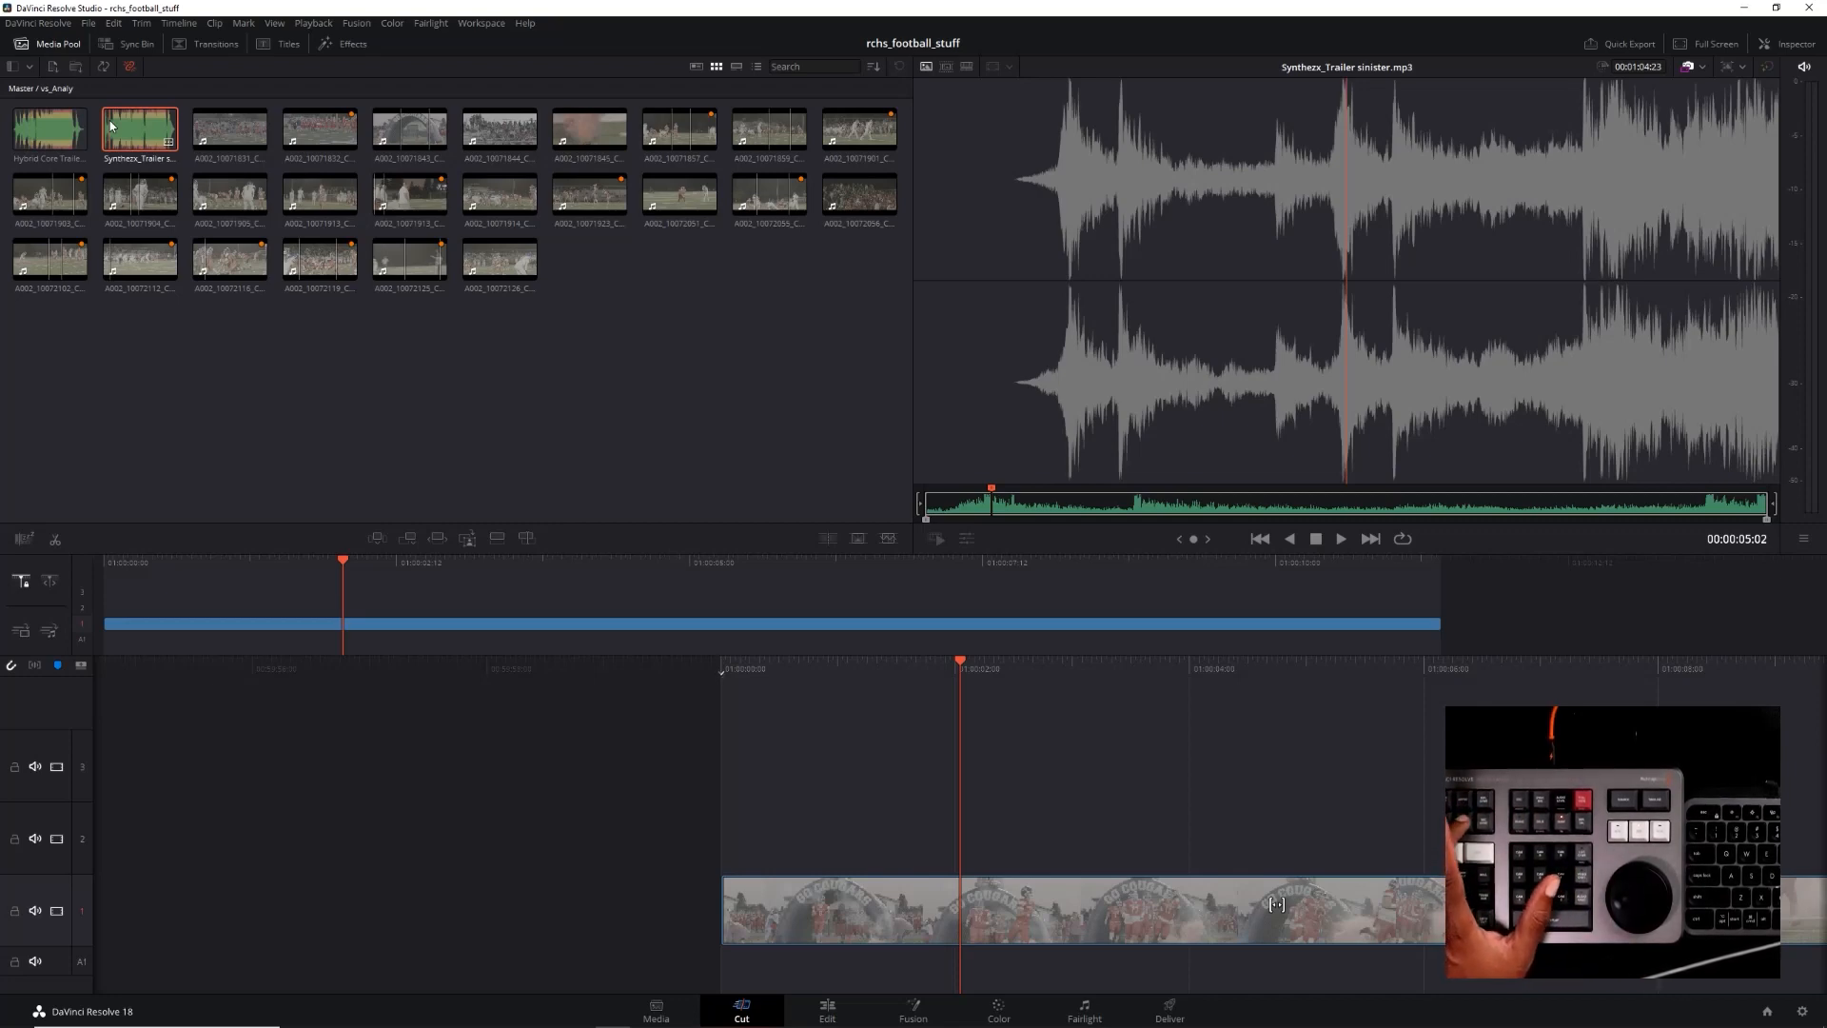
pyautogui.press('F12')
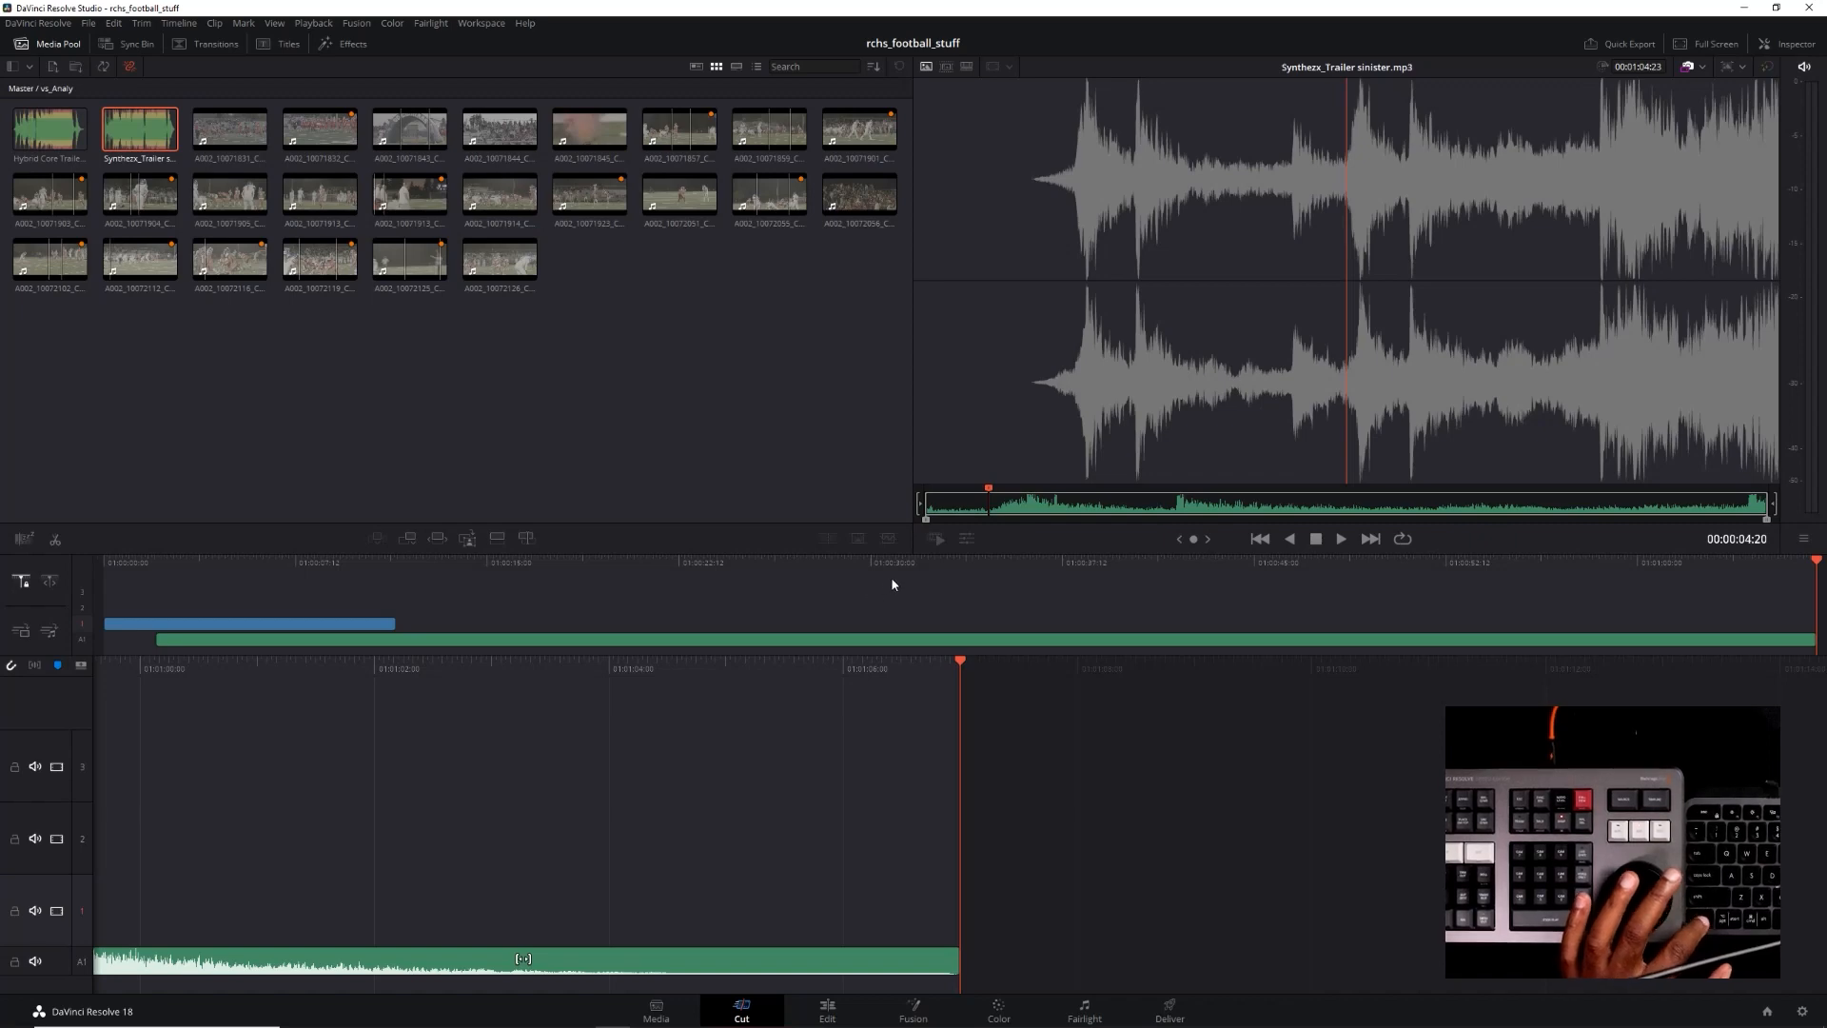
# Switch the viewer to the timeline and jump between its beginning and end, playing the opening frames each time
pyautogui.press('q')
pyautogui.press('ctrl')
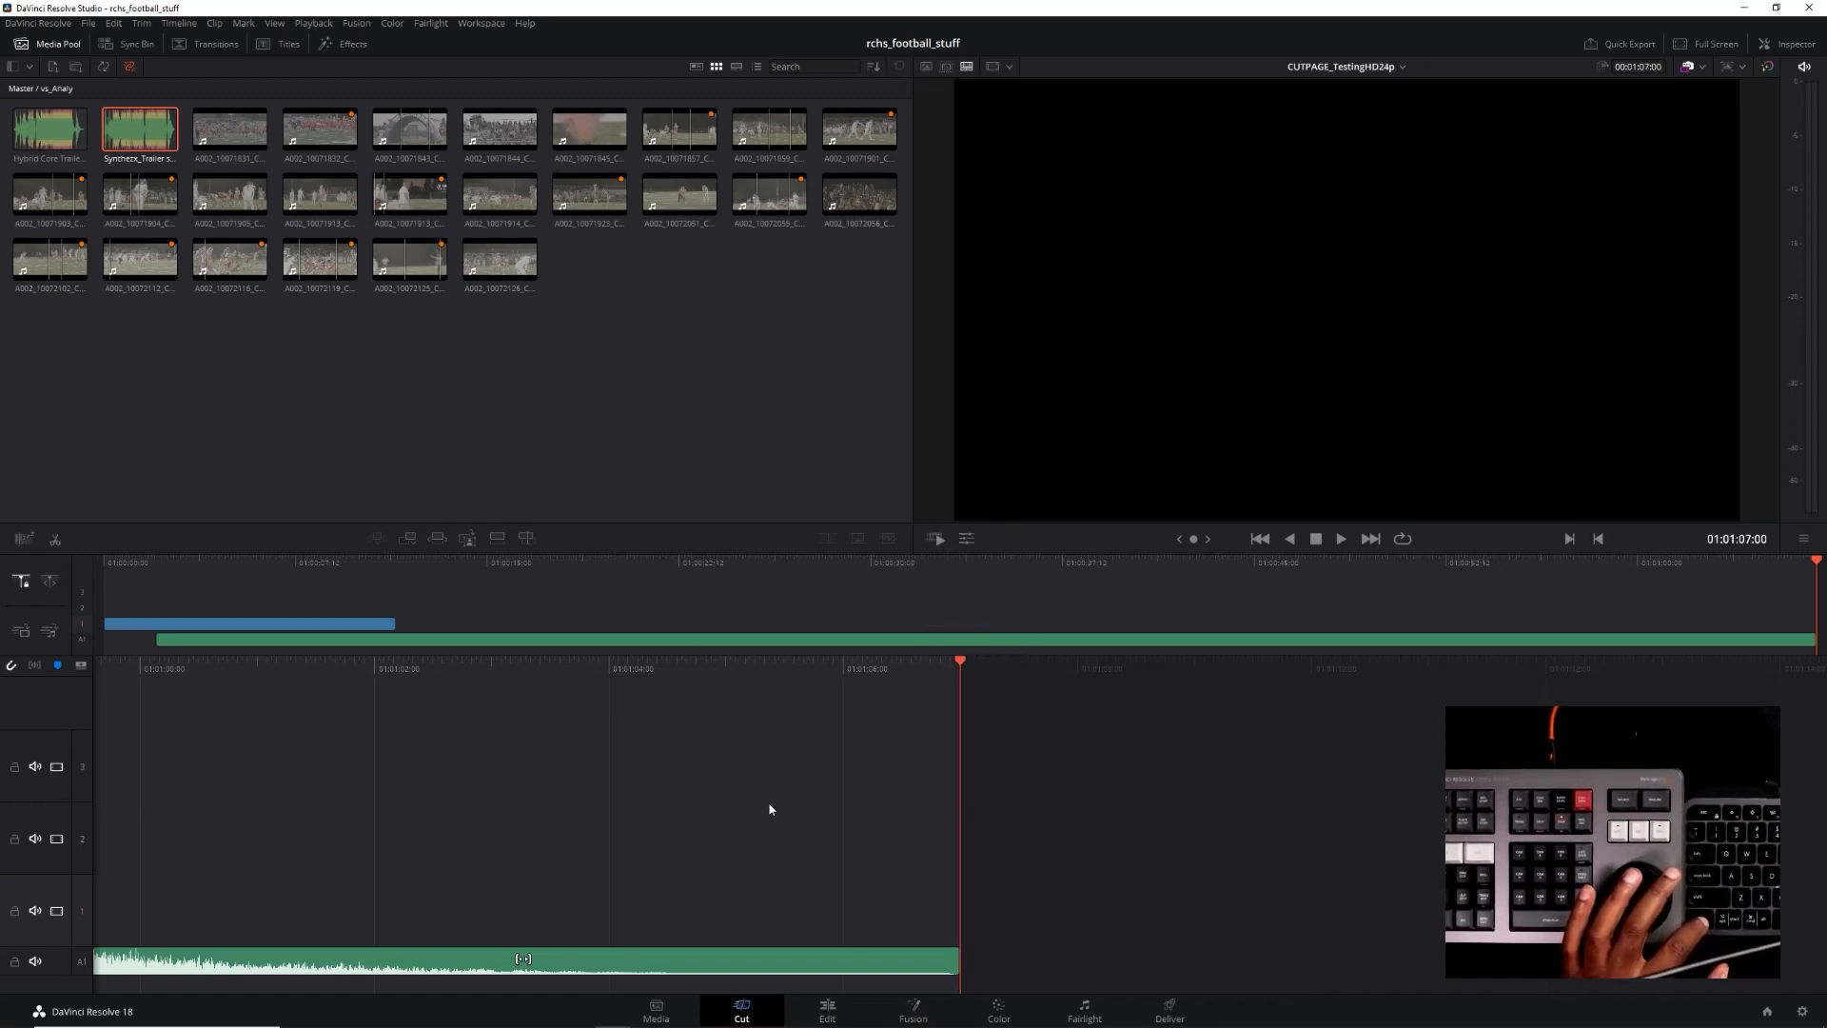
pyautogui.press('ctrl')
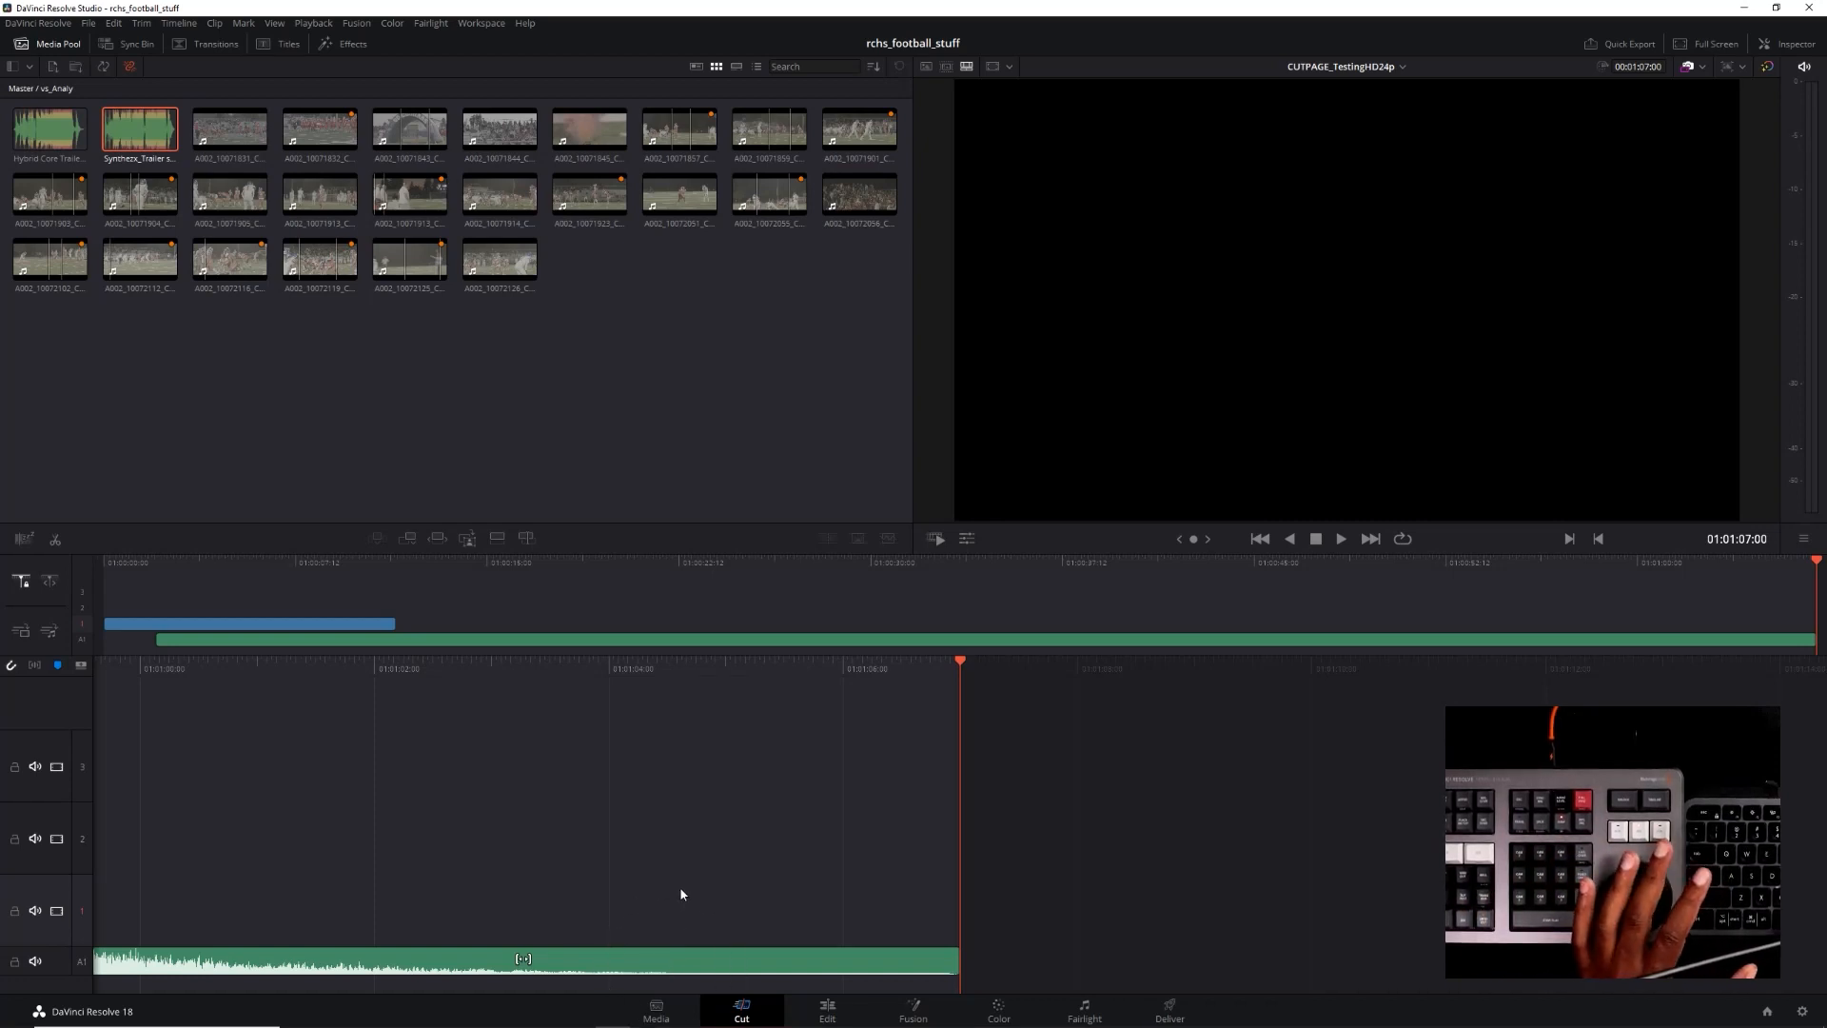
pyautogui.press('Home')
pyautogui.press('space')
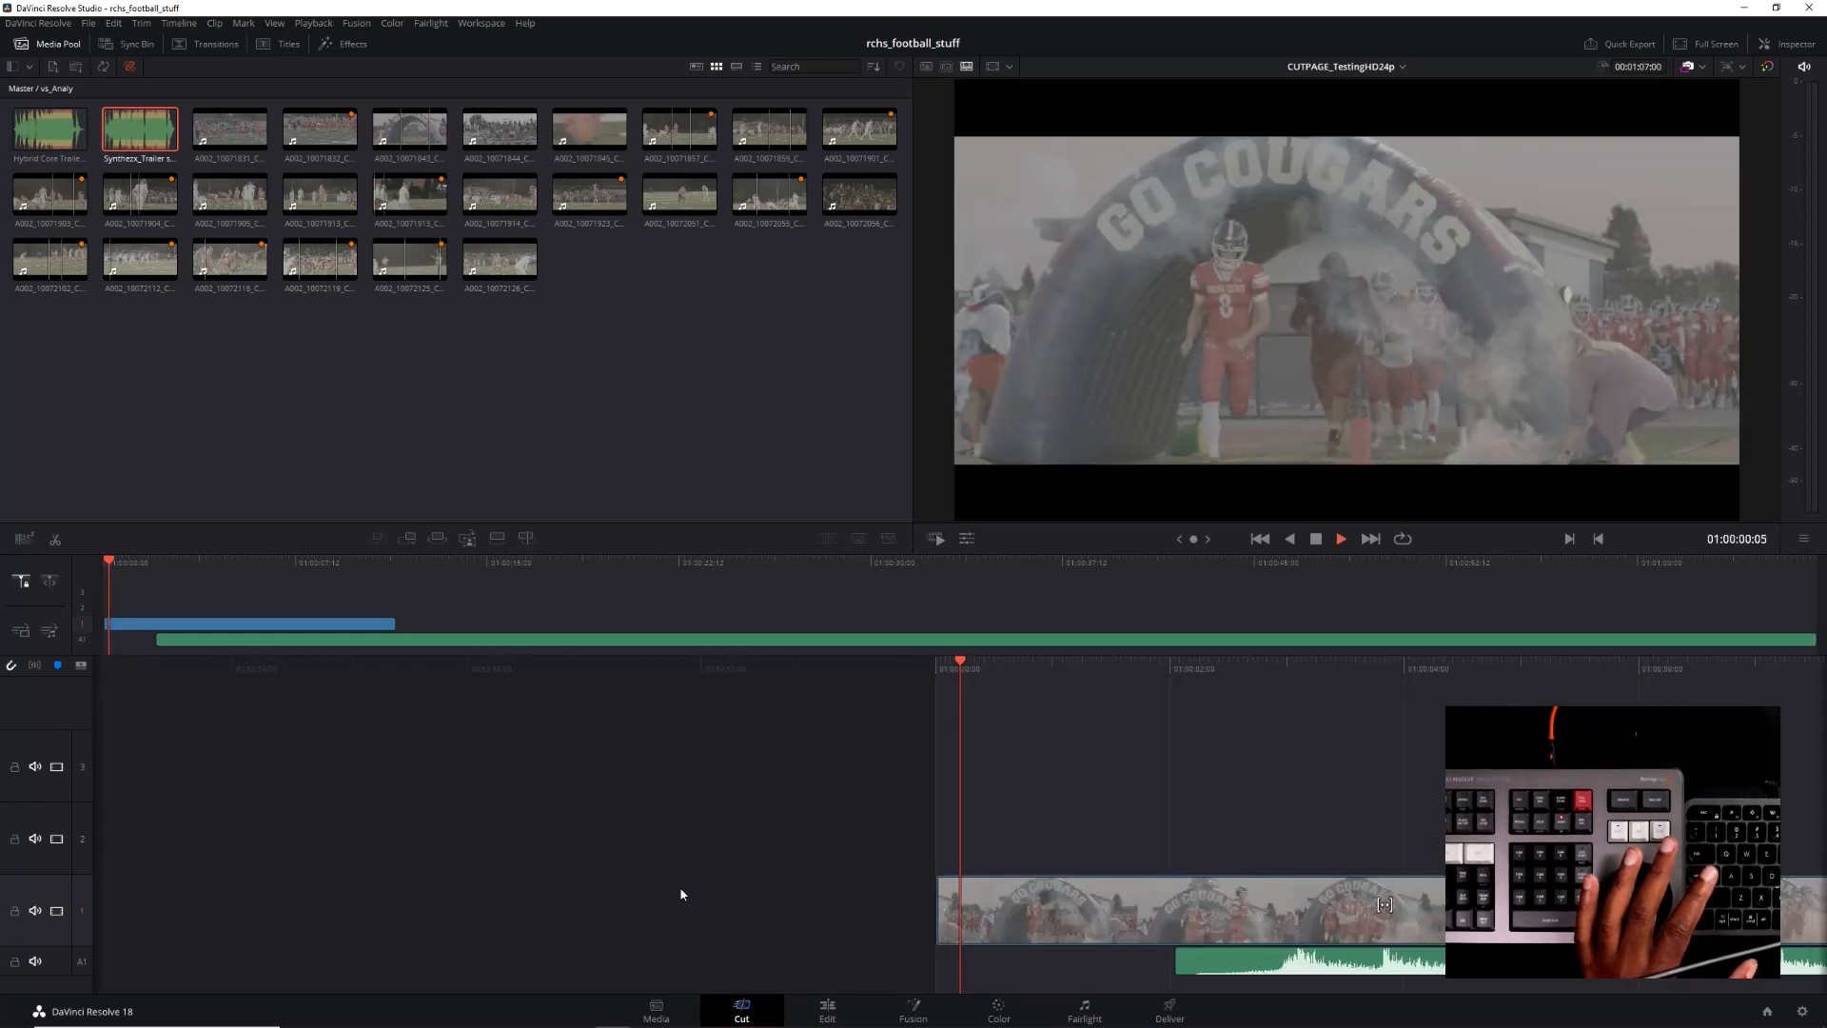
pyautogui.press('End')
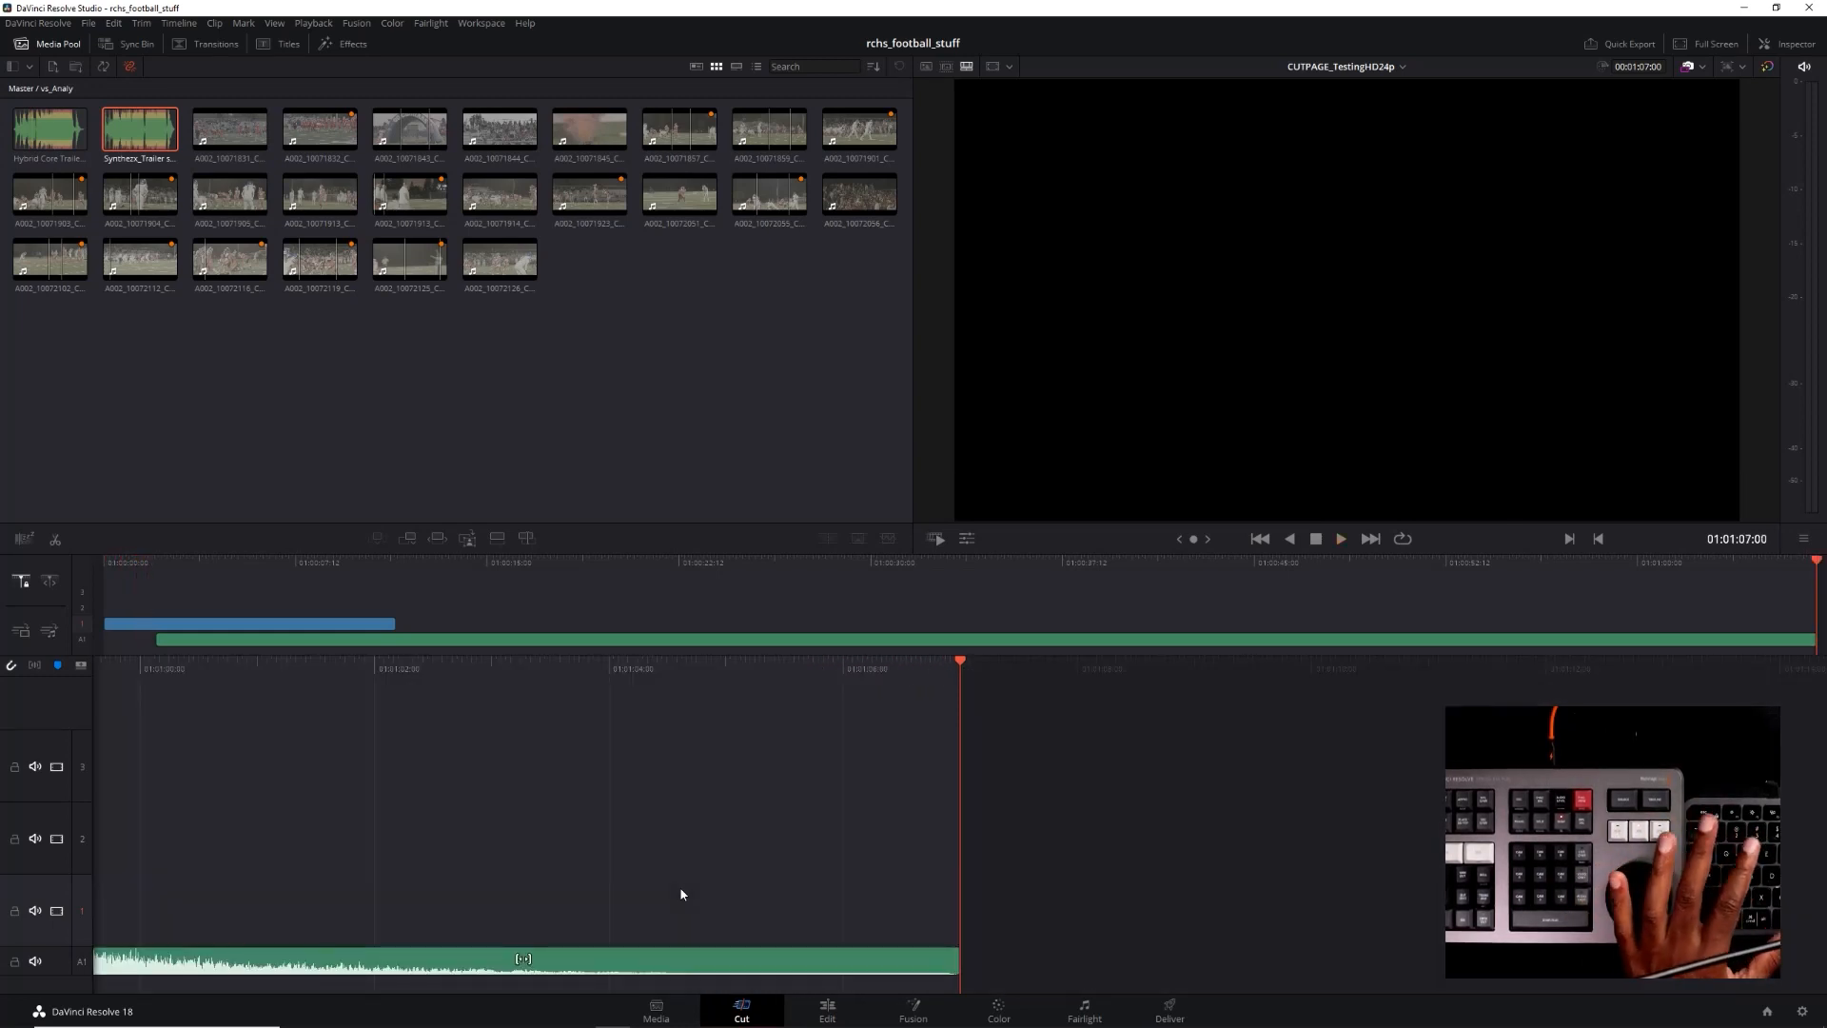
pyautogui.press('Home')
pyautogui.press('space')
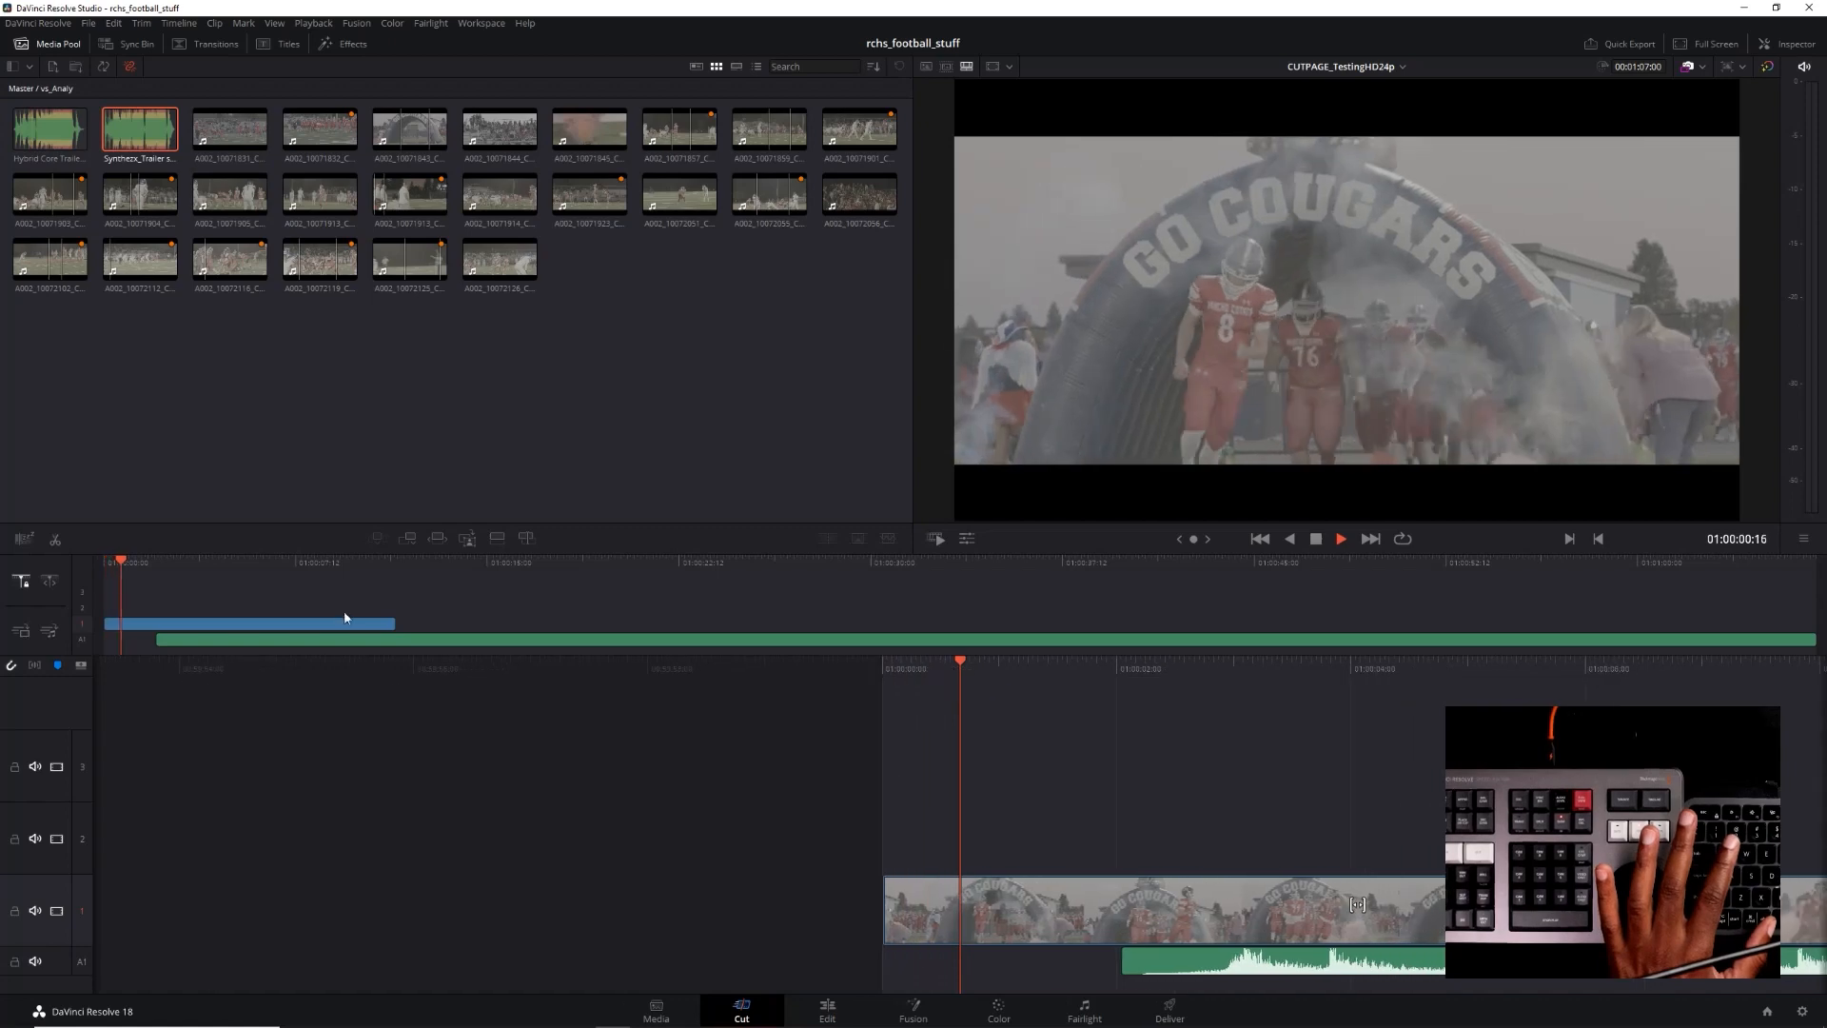
pyautogui.press('End')
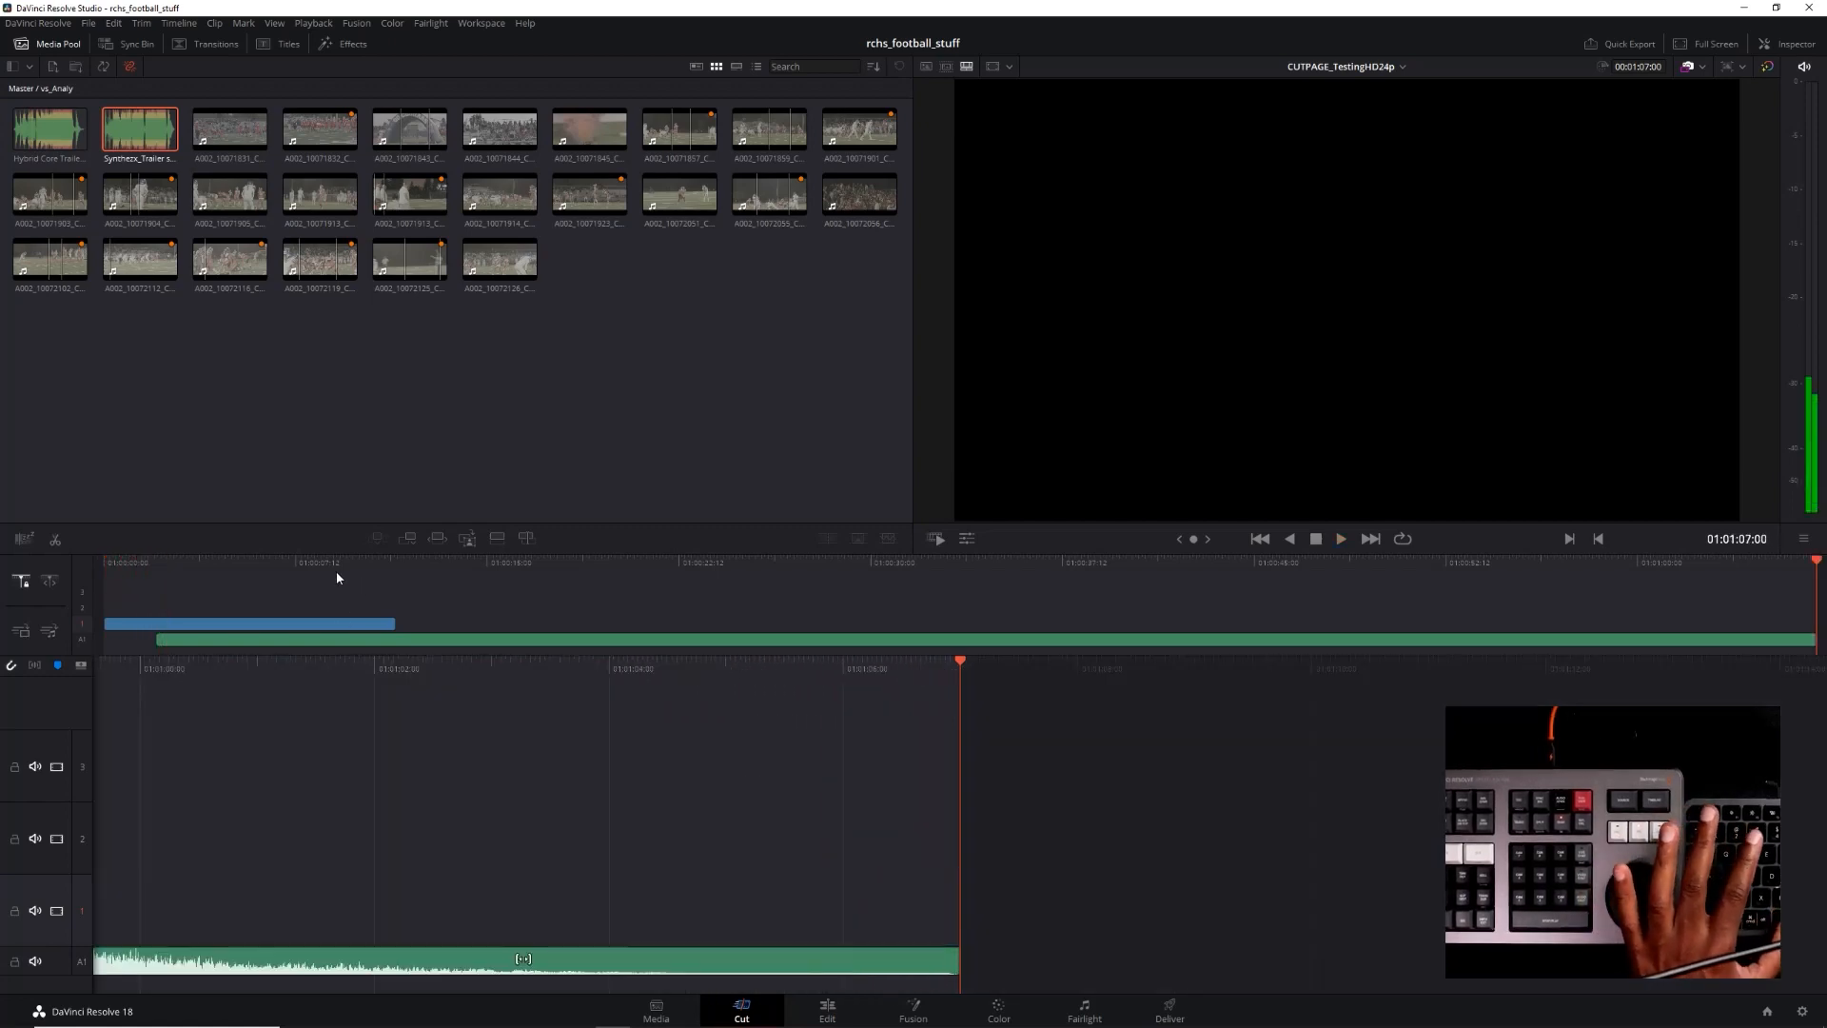
# Return the playhead to 01:00:00:00 and move the music clip on track A1 so it starts at the timeline's beginning
pyautogui.click(287, 562)
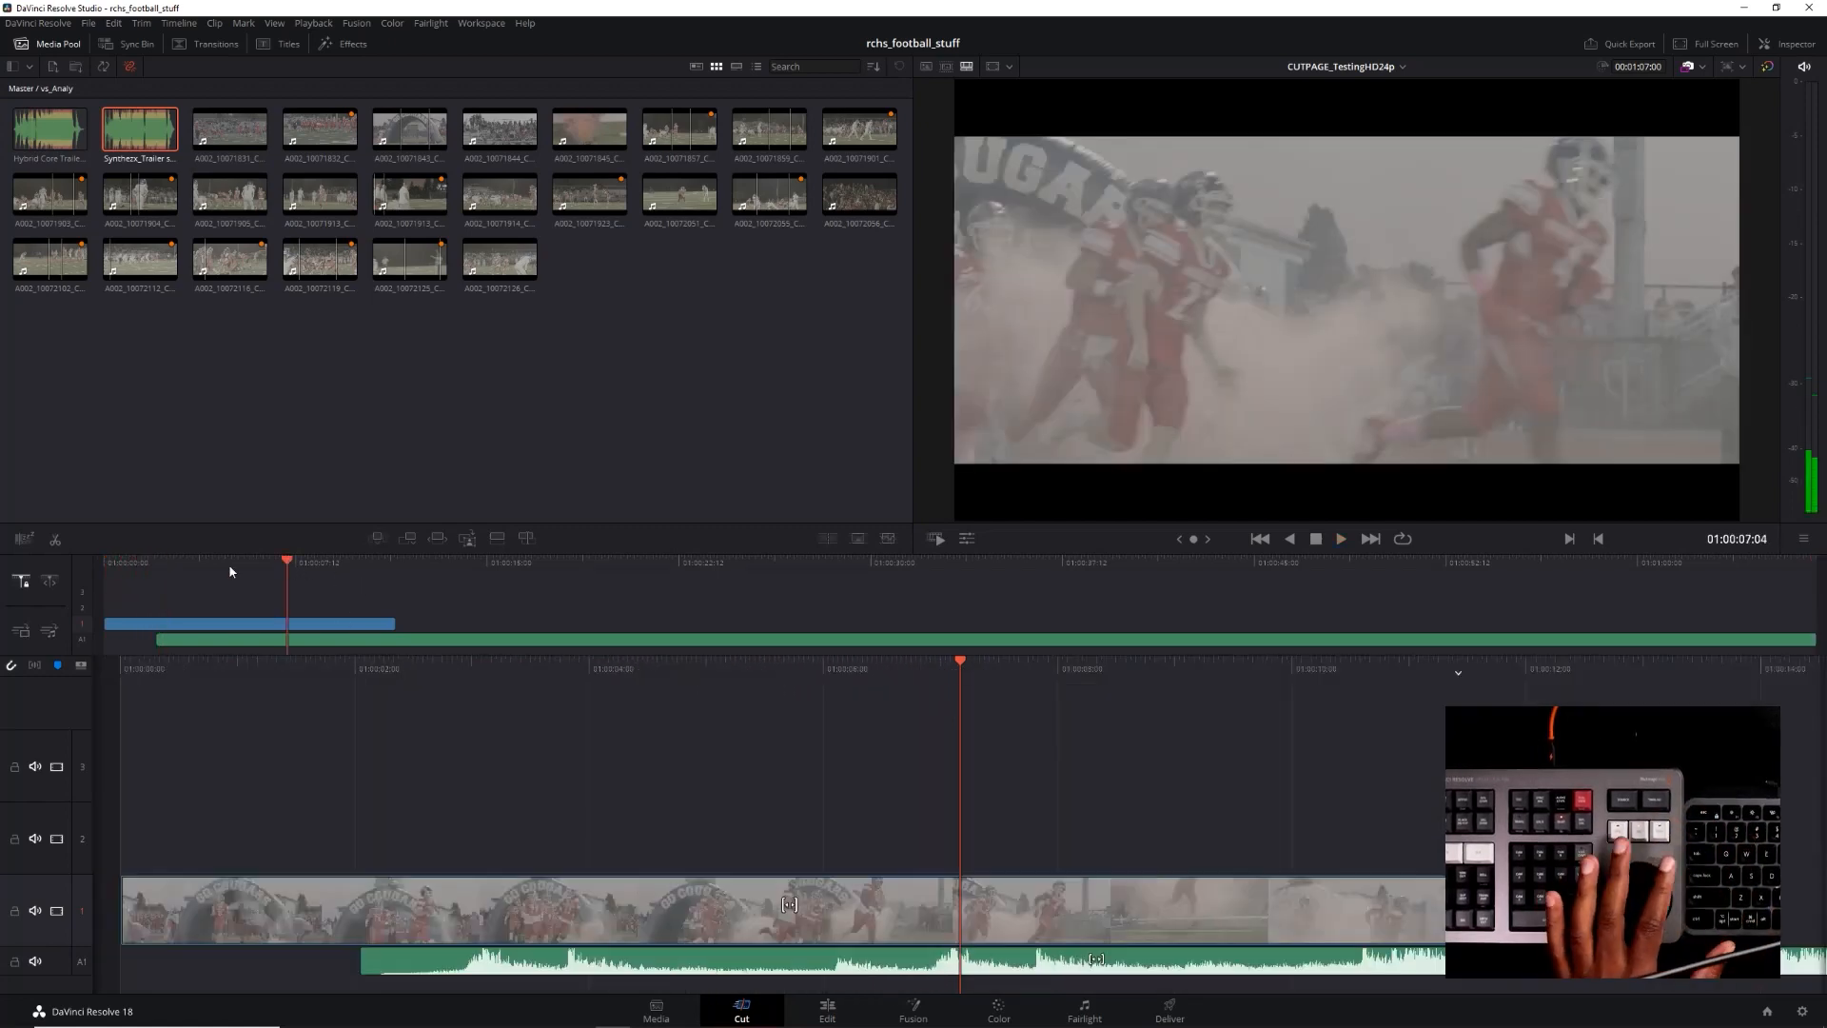
pyautogui.click(112, 562)
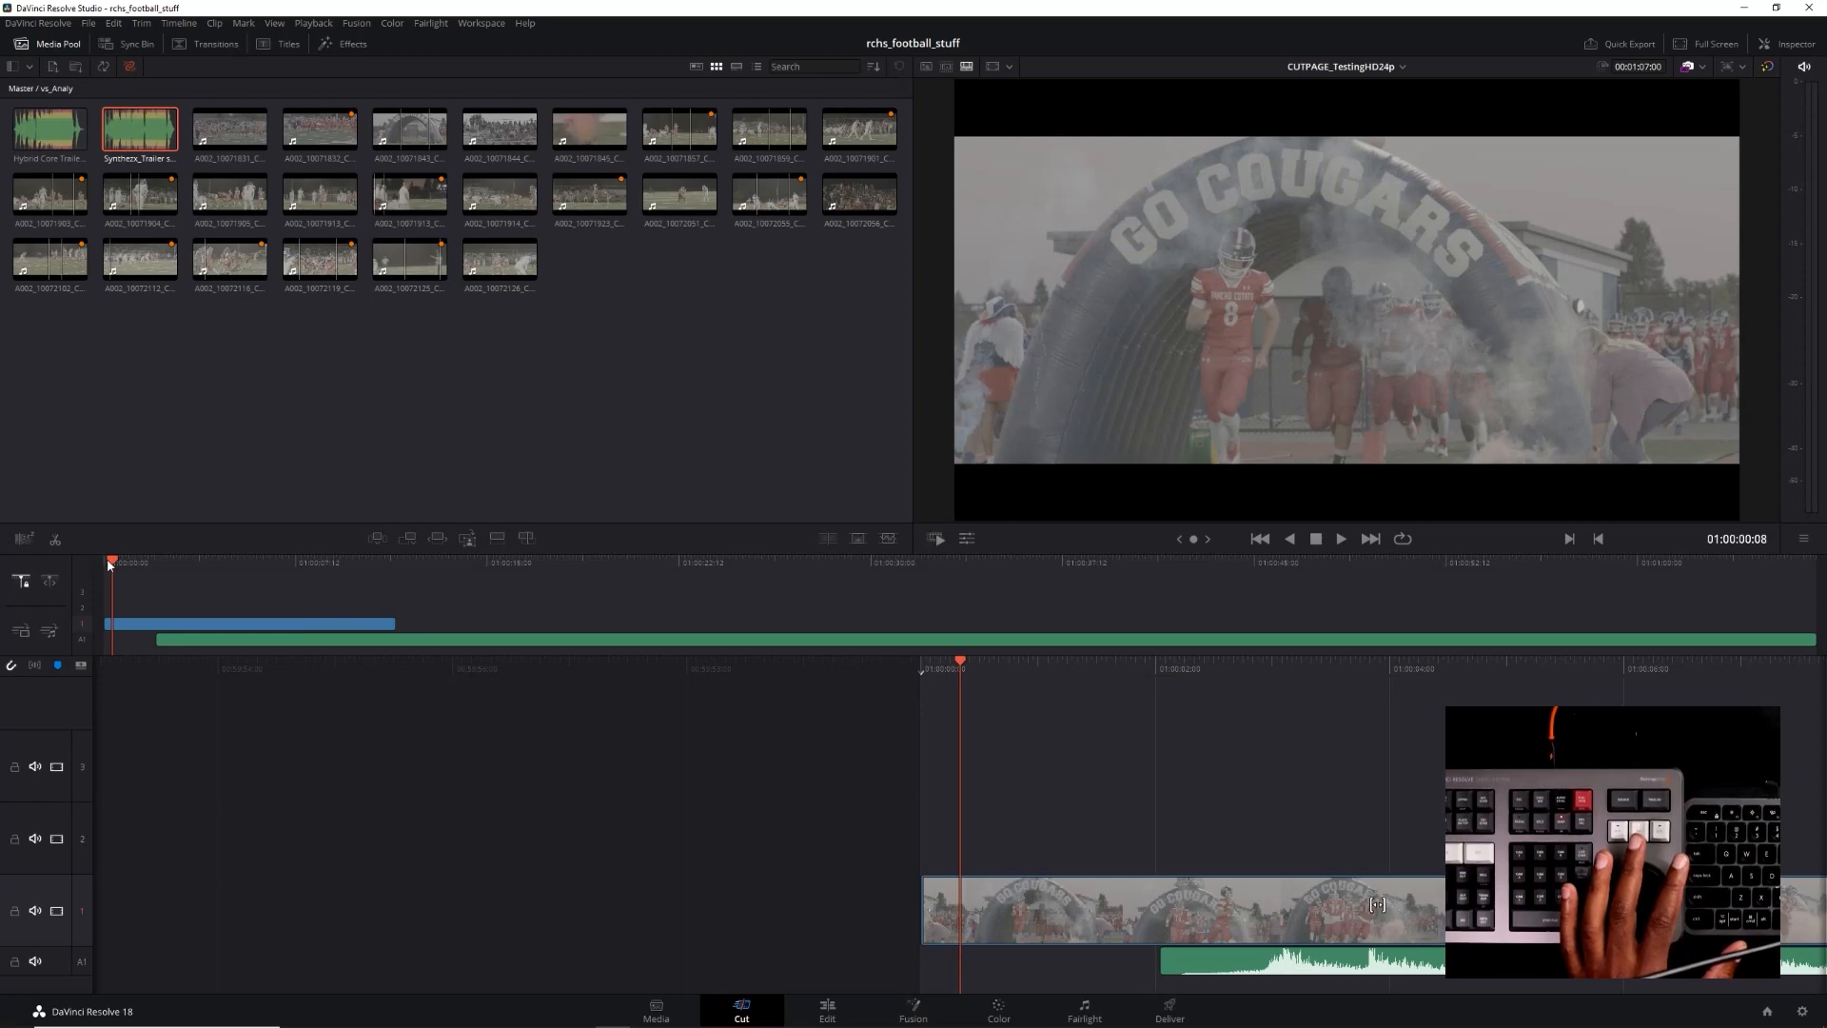
pyautogui.click(103, 562)
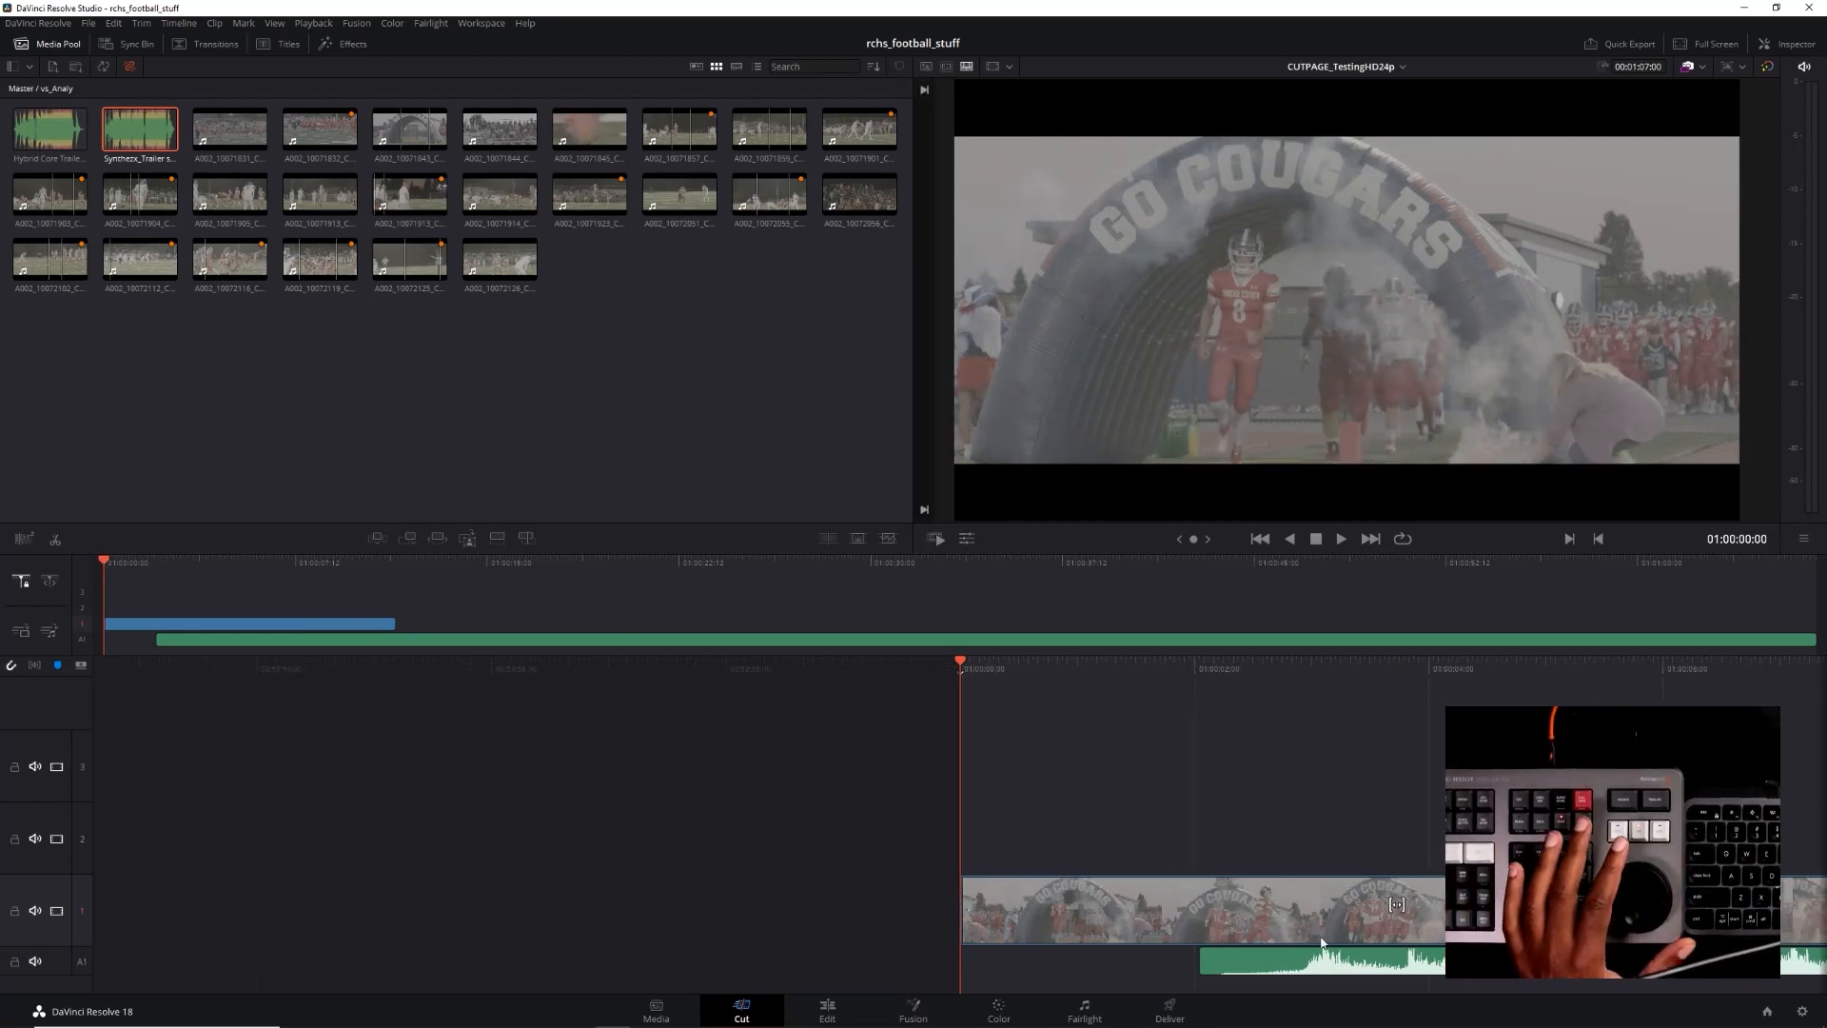
pyautogui.click(1261, 964)
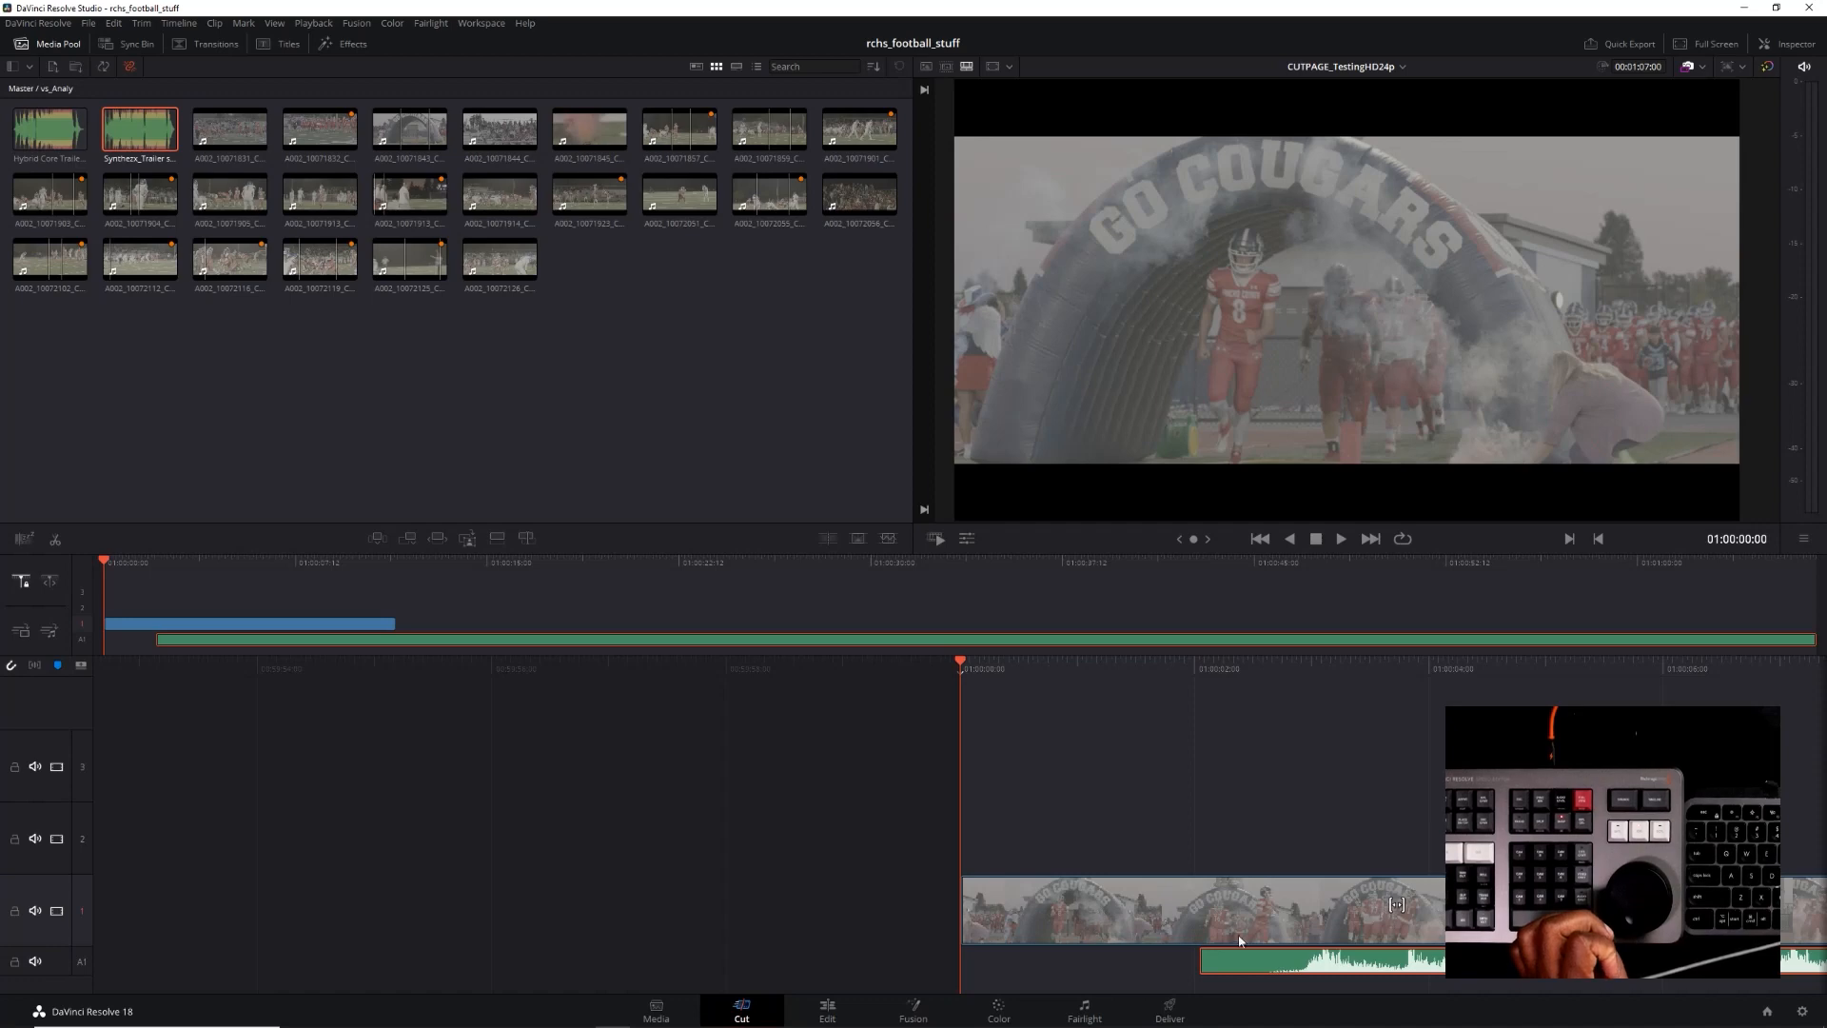
pyautogui.moveTo(1439, 963); pyautogui.dragTo(1197, 958)
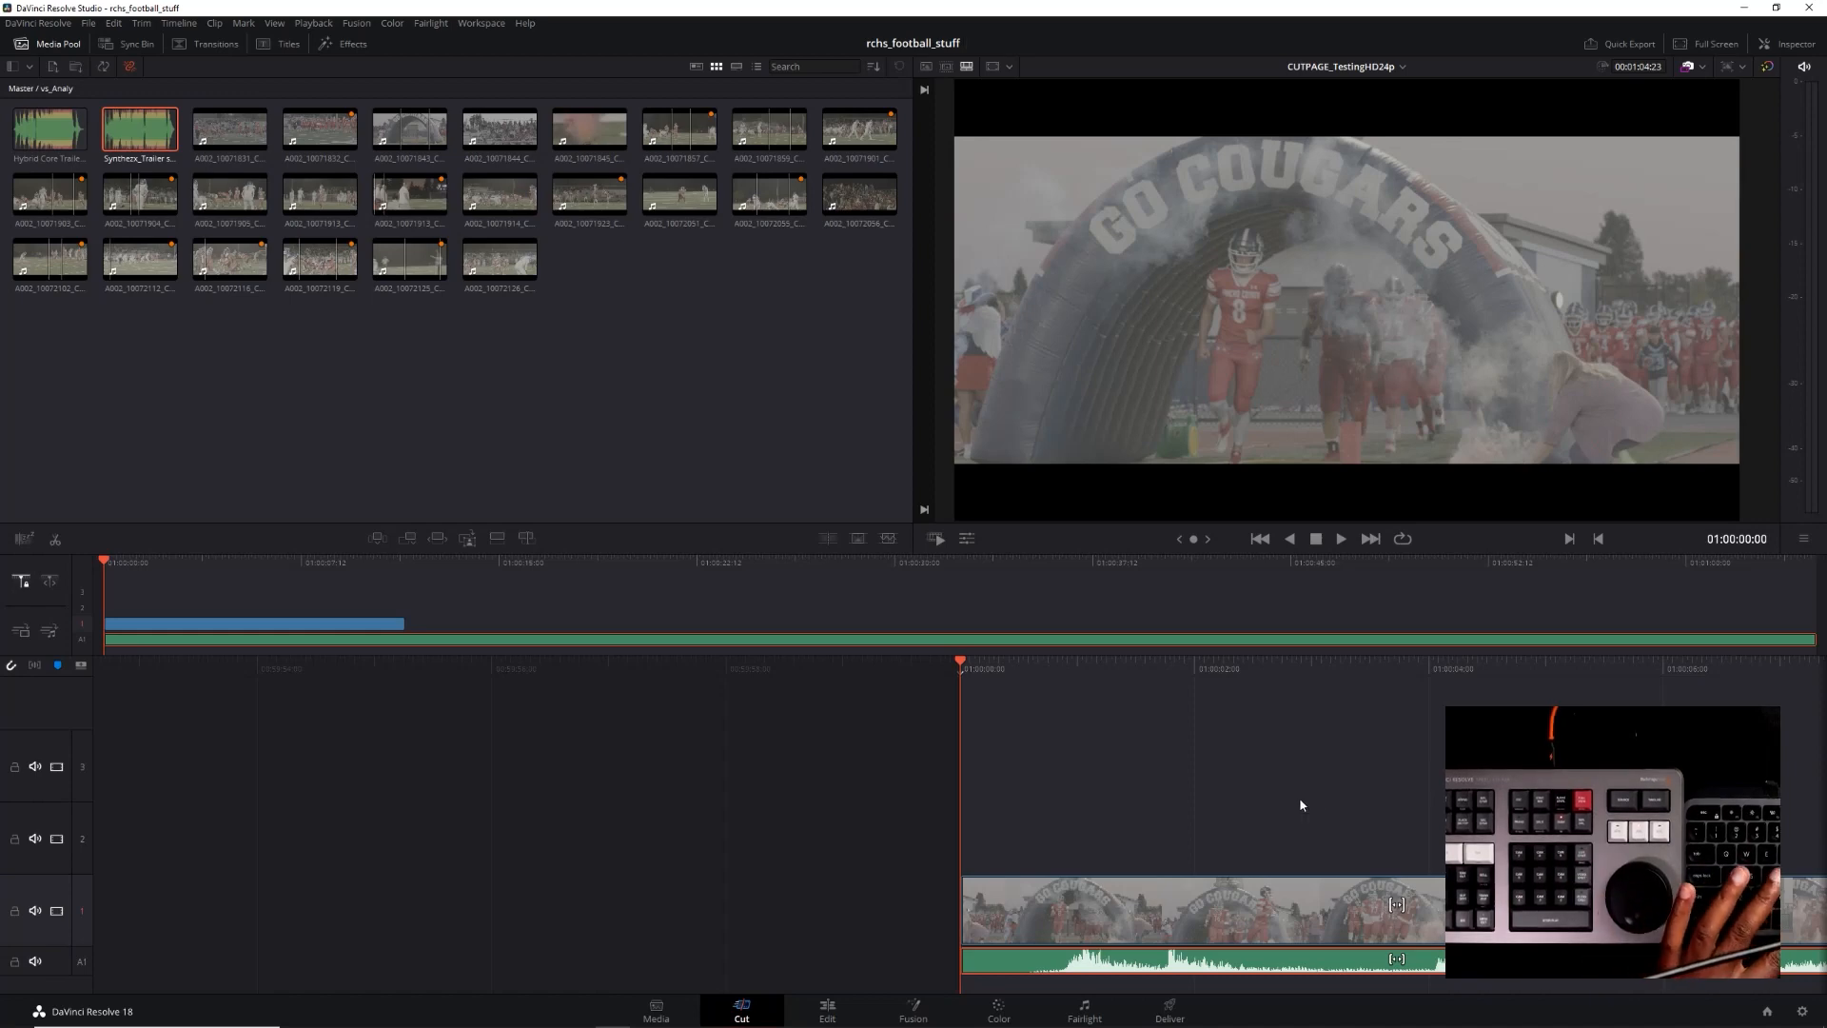
# Play the timeline's opening with the music from 01:00:00:00 and lower the music clip's volume
pyautogui.press('space')
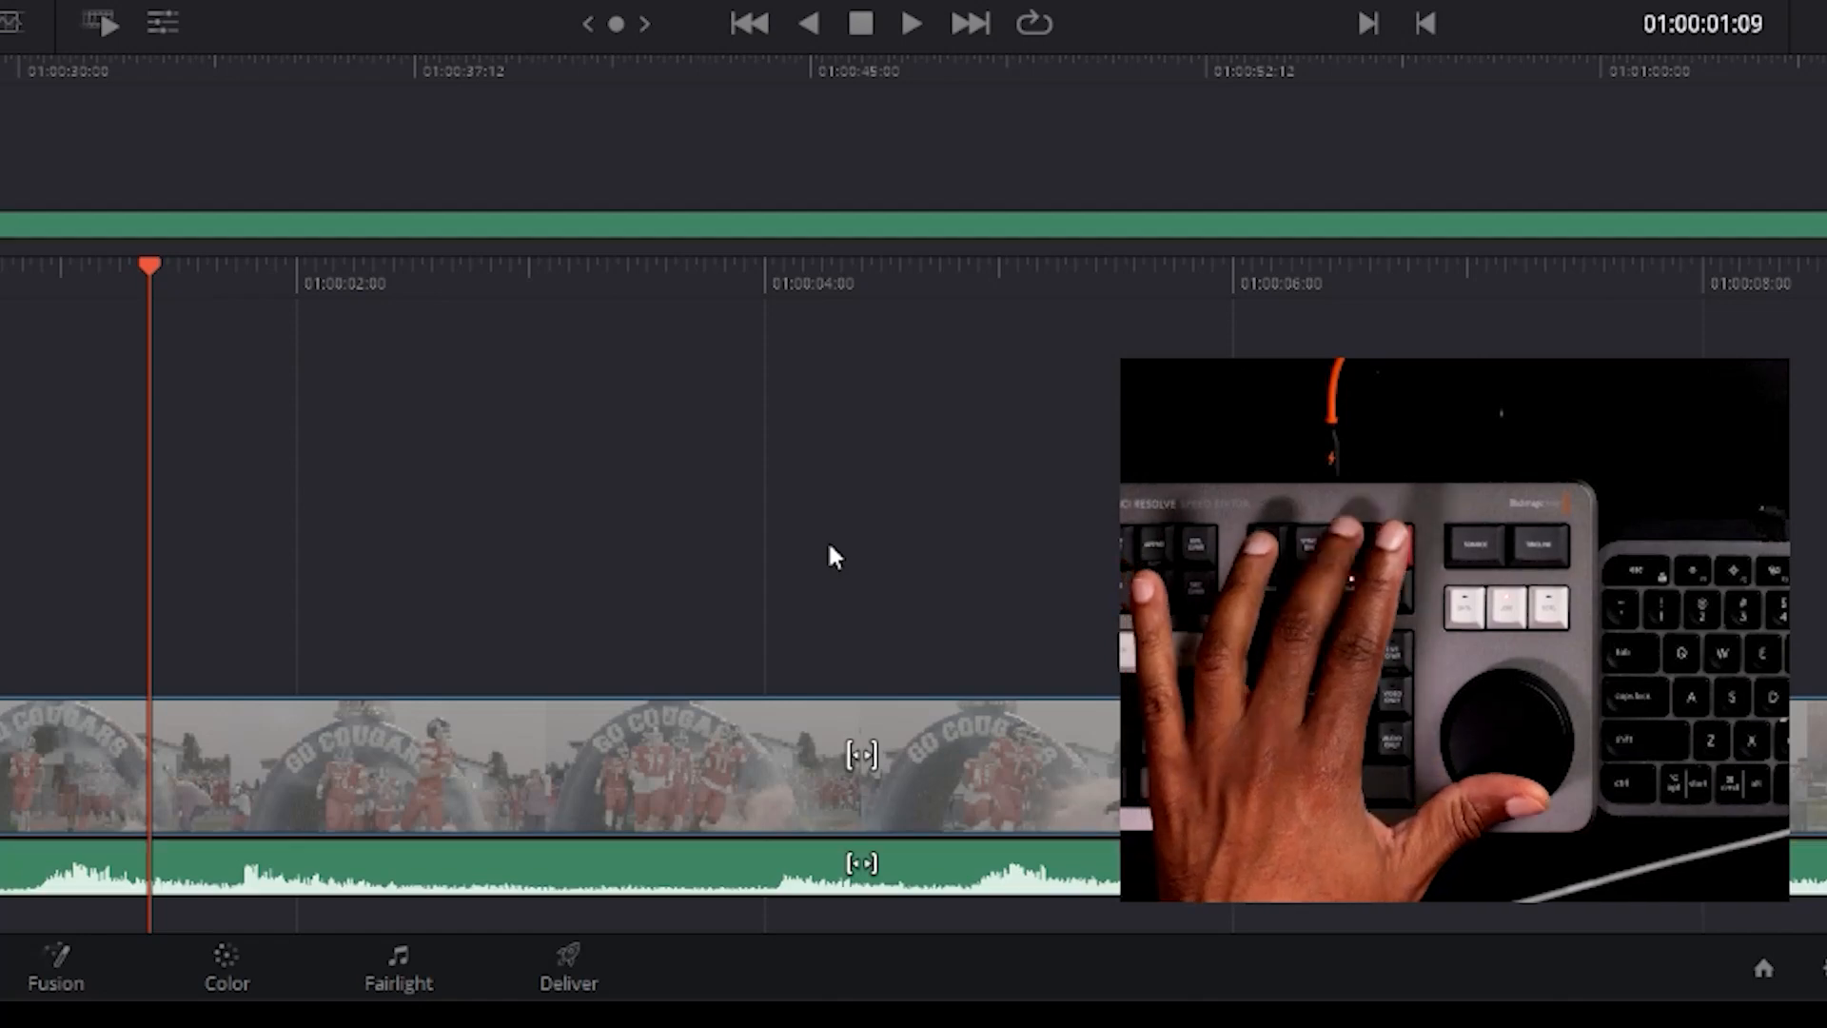
pyautogui.press('j')
pyautogui.press('j')
pyautogui.press('j')
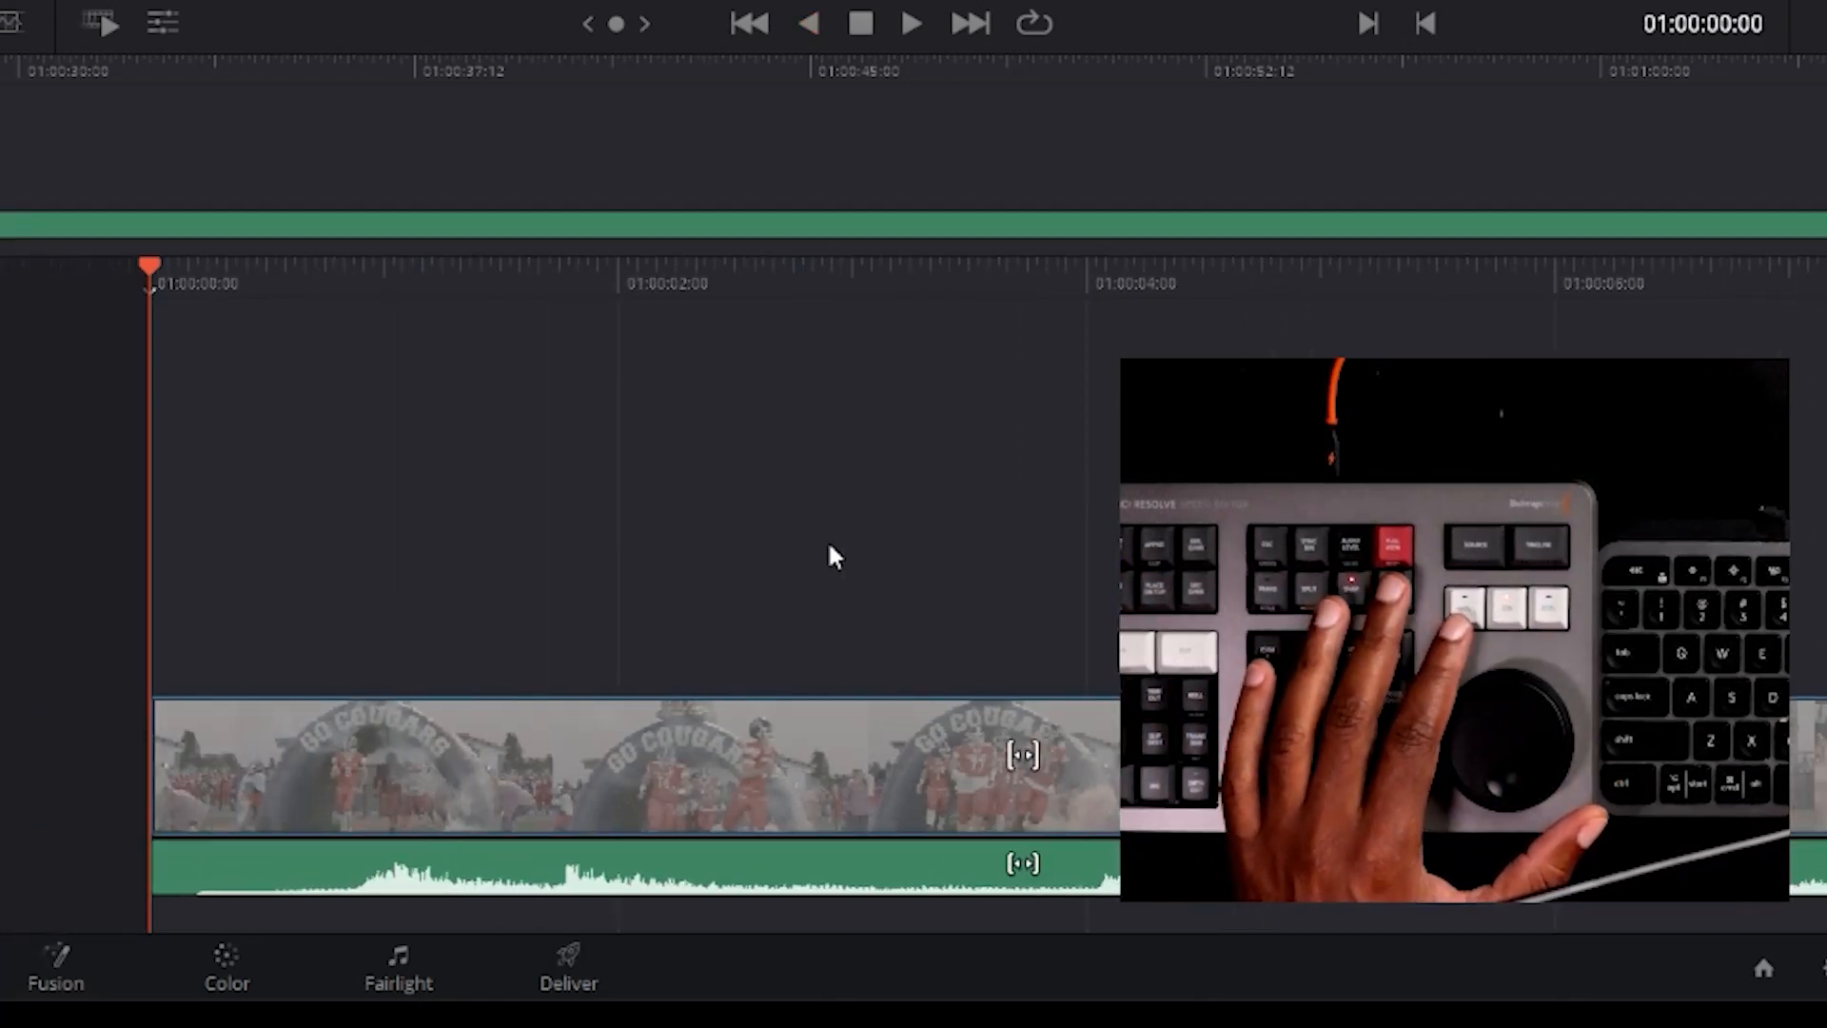
pyautogui.press('l')
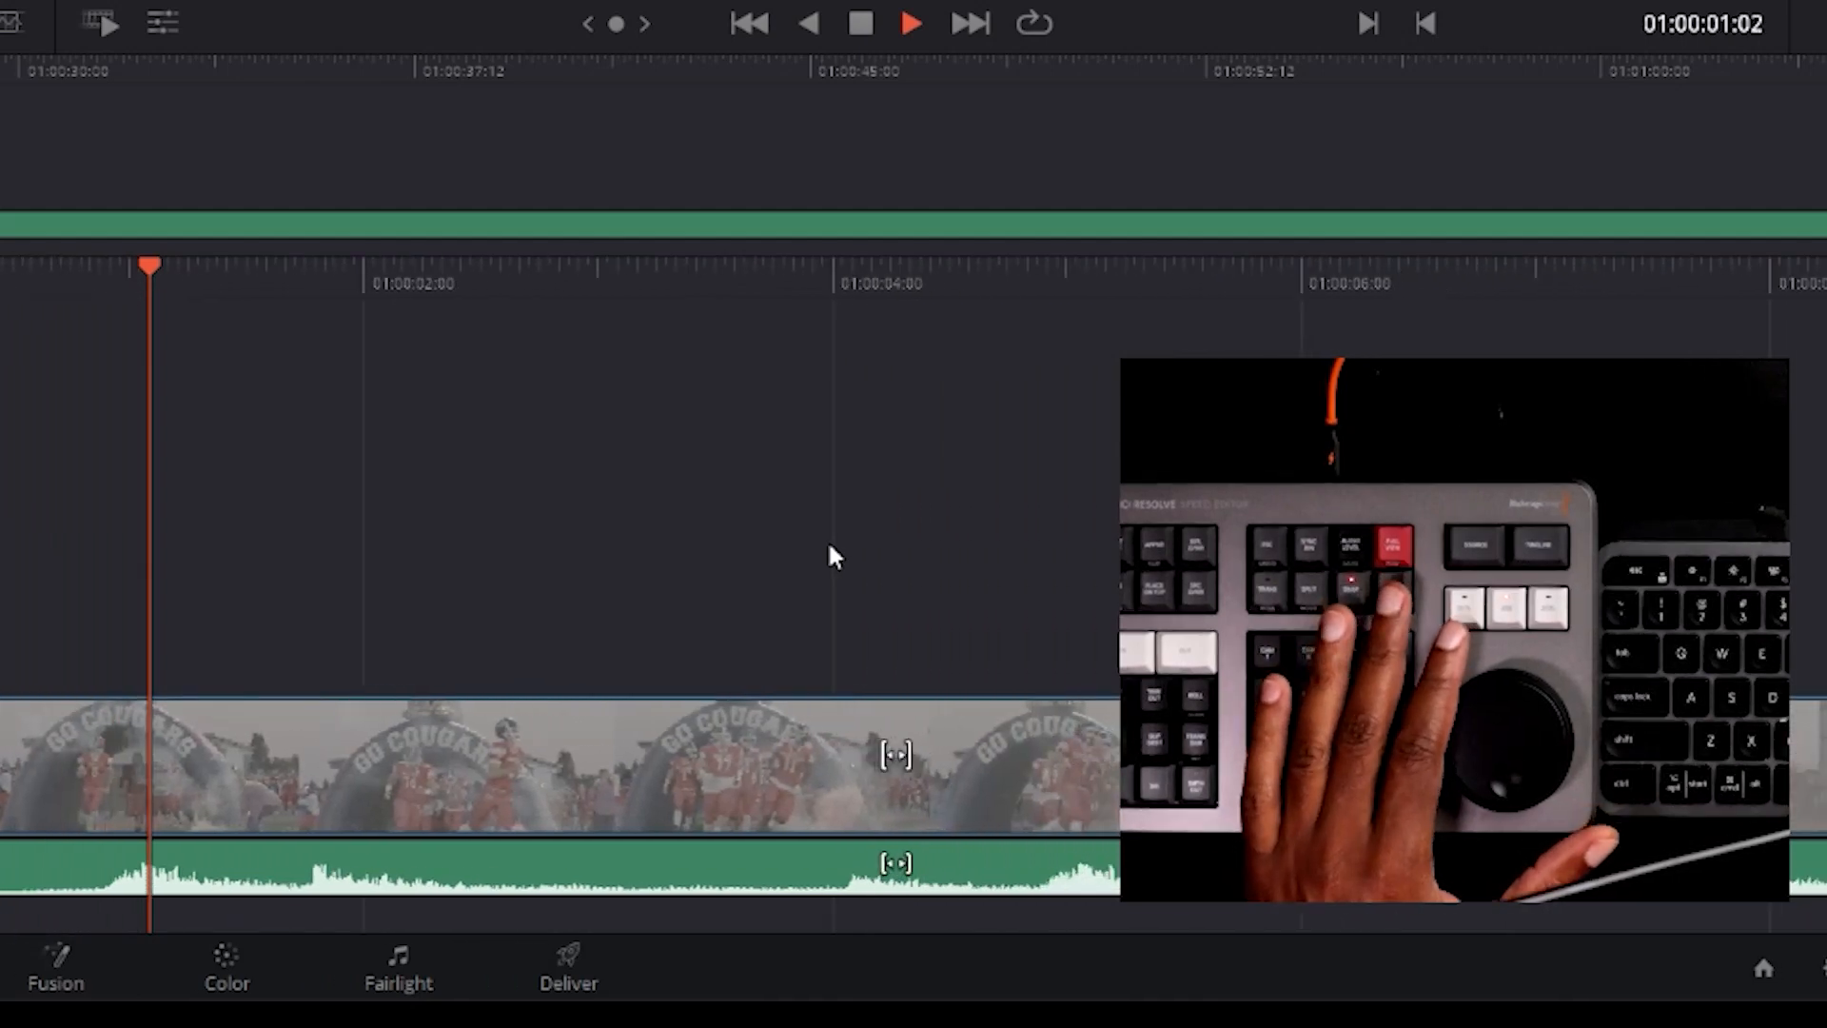
pyautogui.press('k')
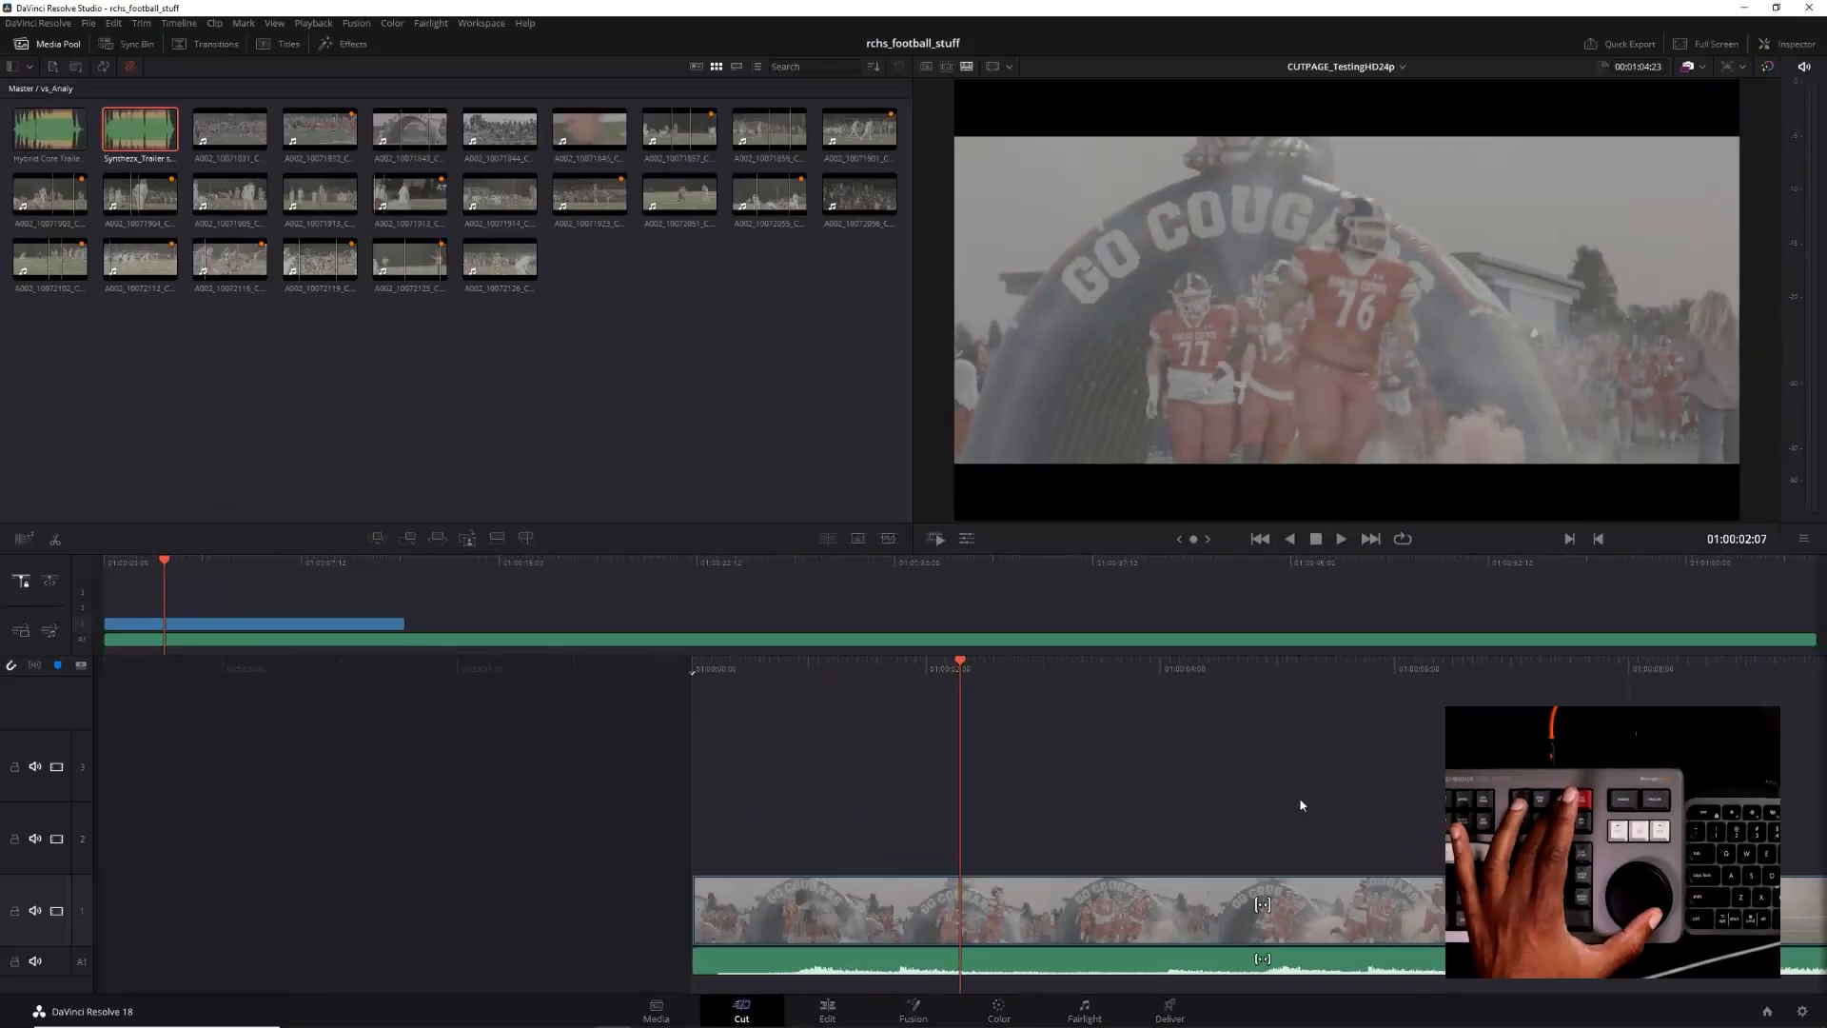
# Rewind to the timeline's start and replay the opening with the quieter music, stopping at 01:00:03:02
pyautogui.press('j')
pyautogui.press('j')
pyautogui.press('j')
pyautogui.press('l')
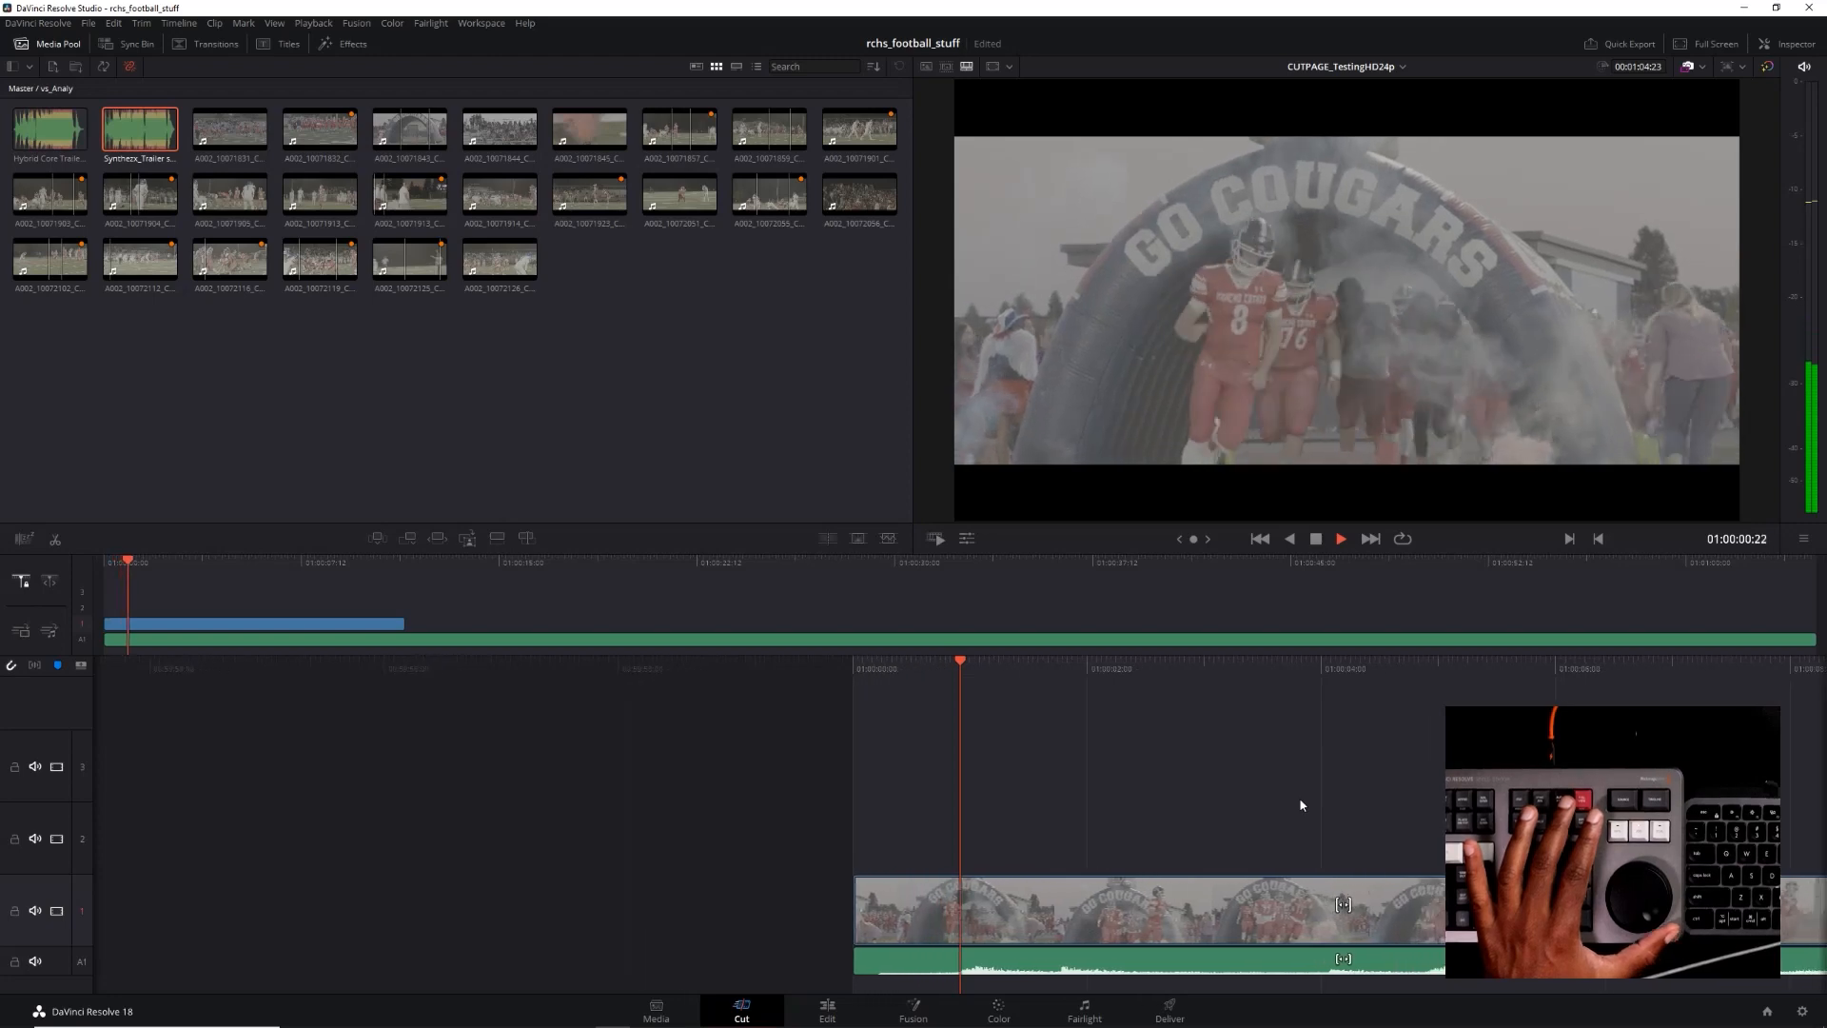
pyautogui.press('k')
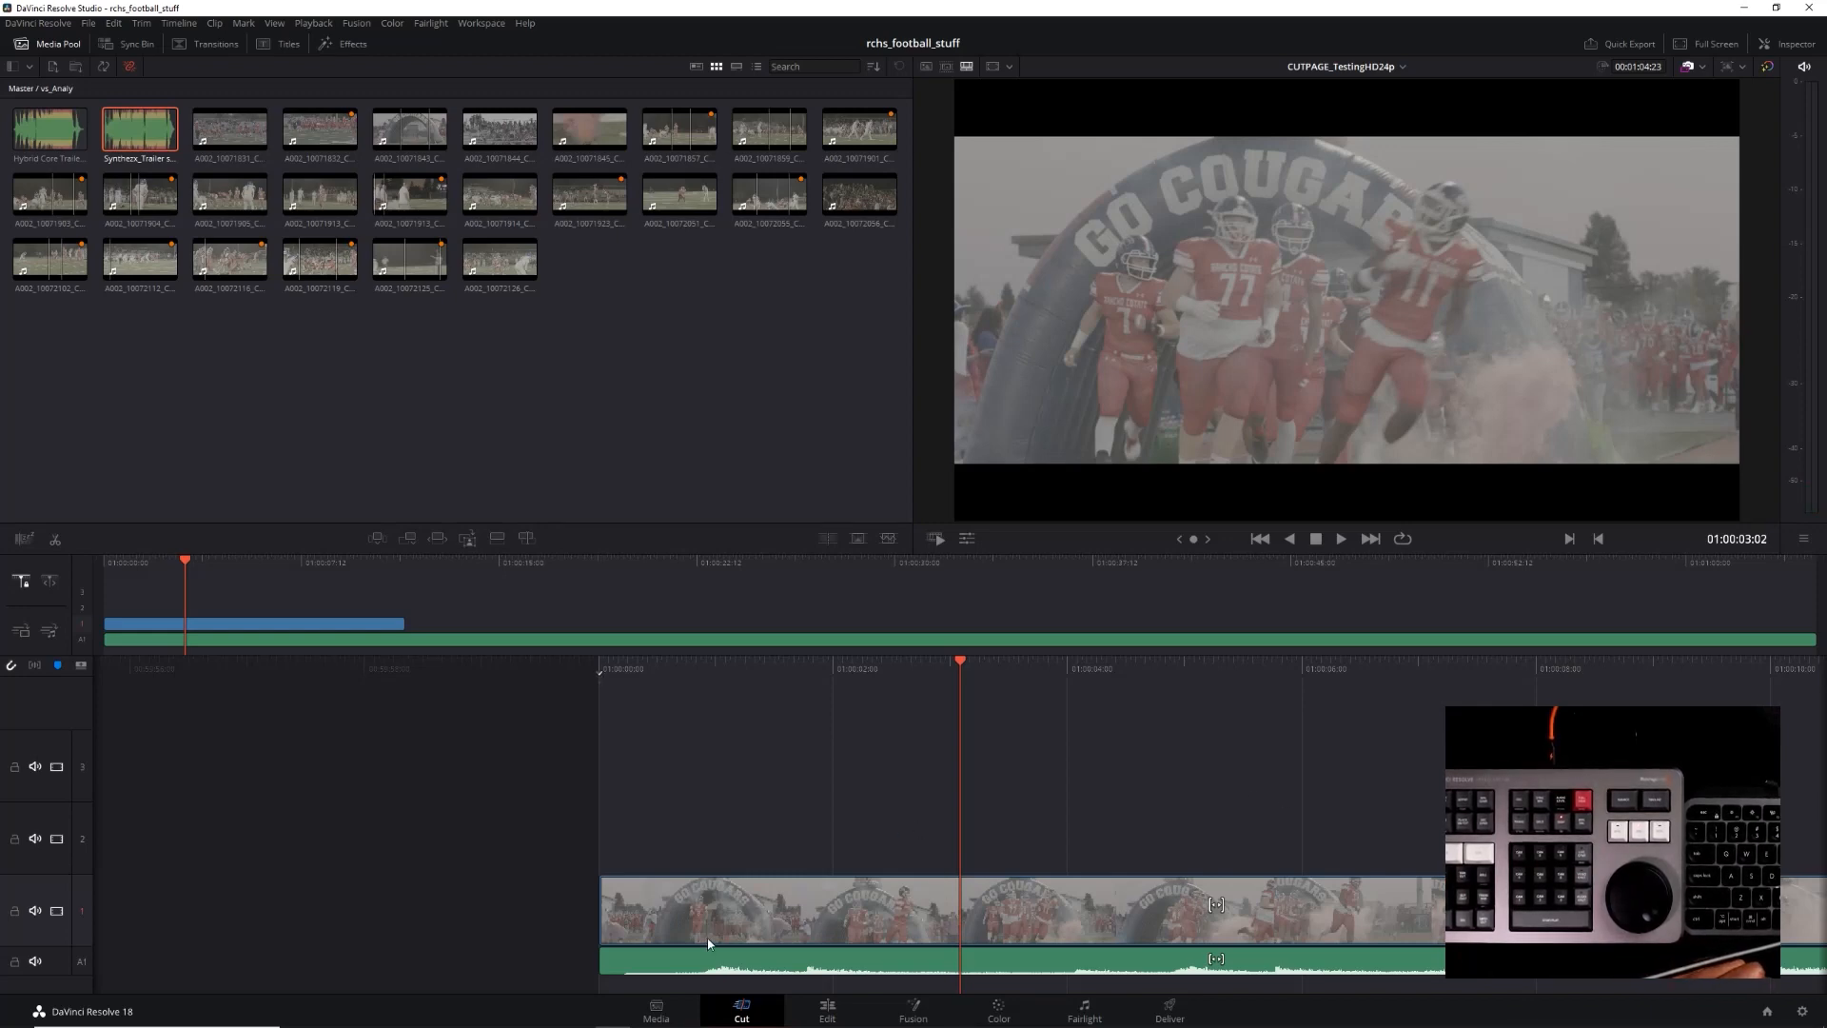
pyautogui.click(642, 965)
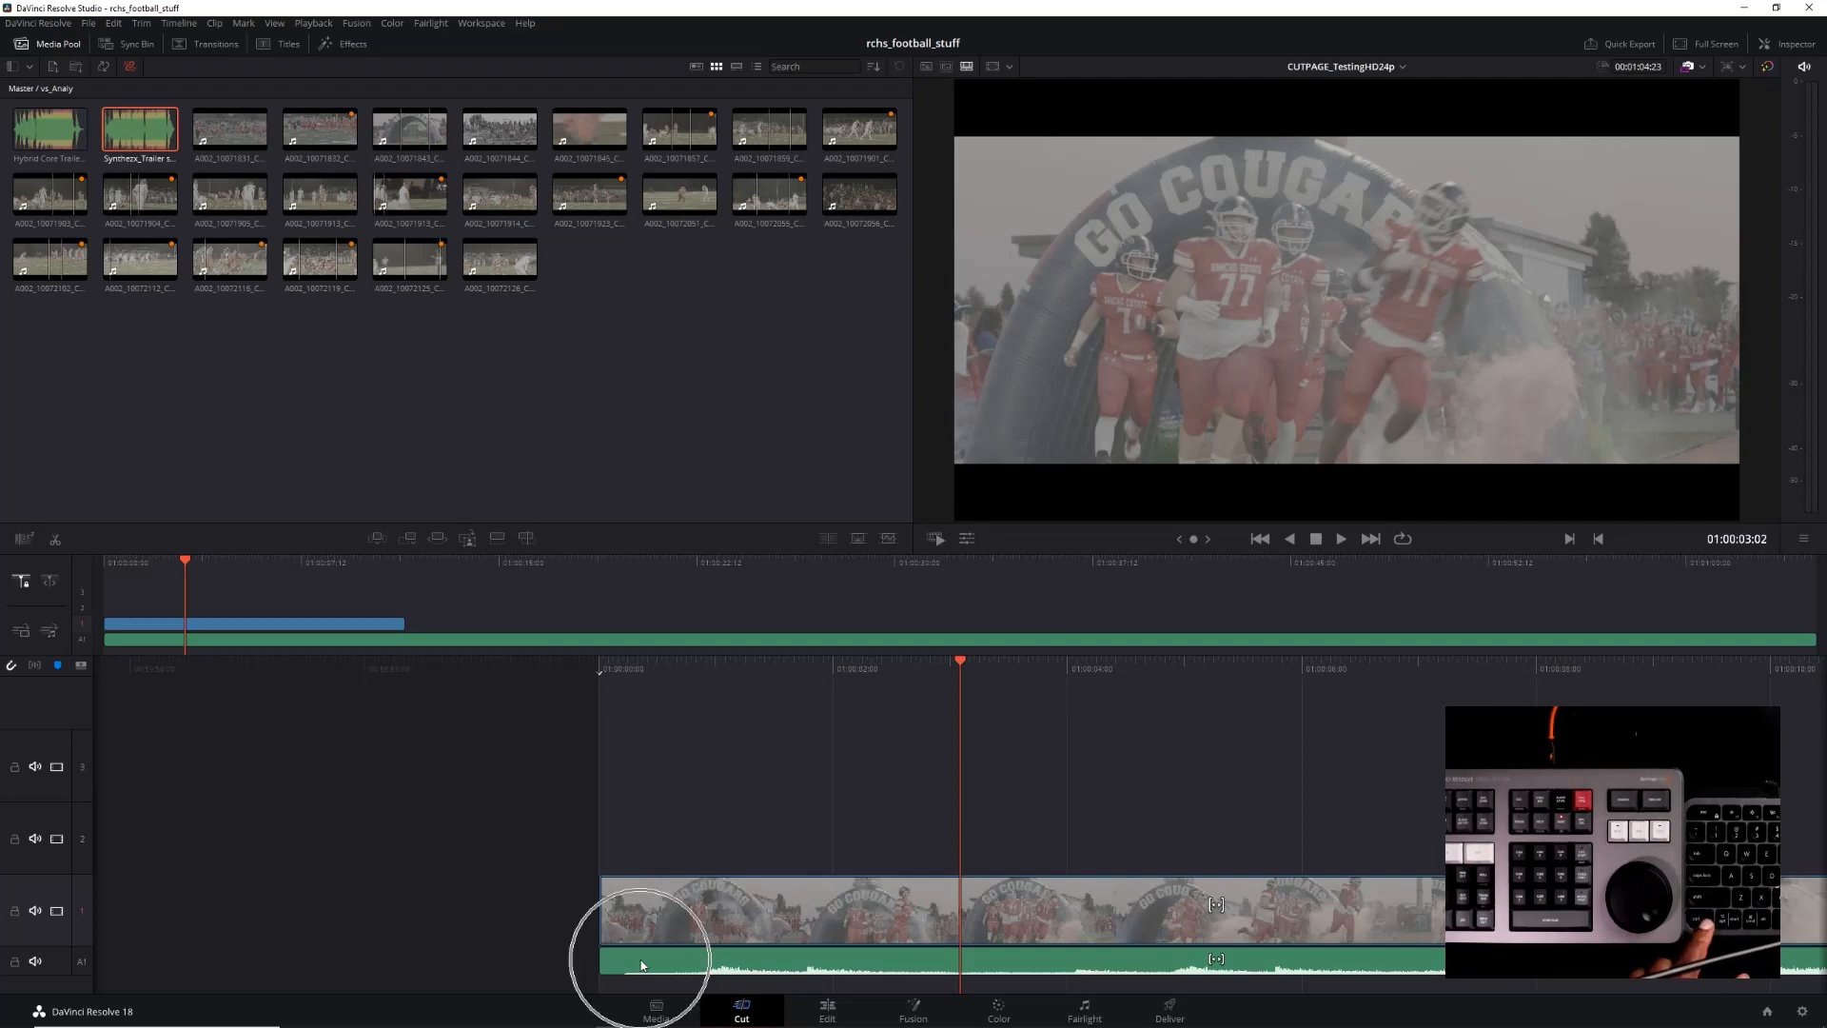
pyautogui.click(634, 966)
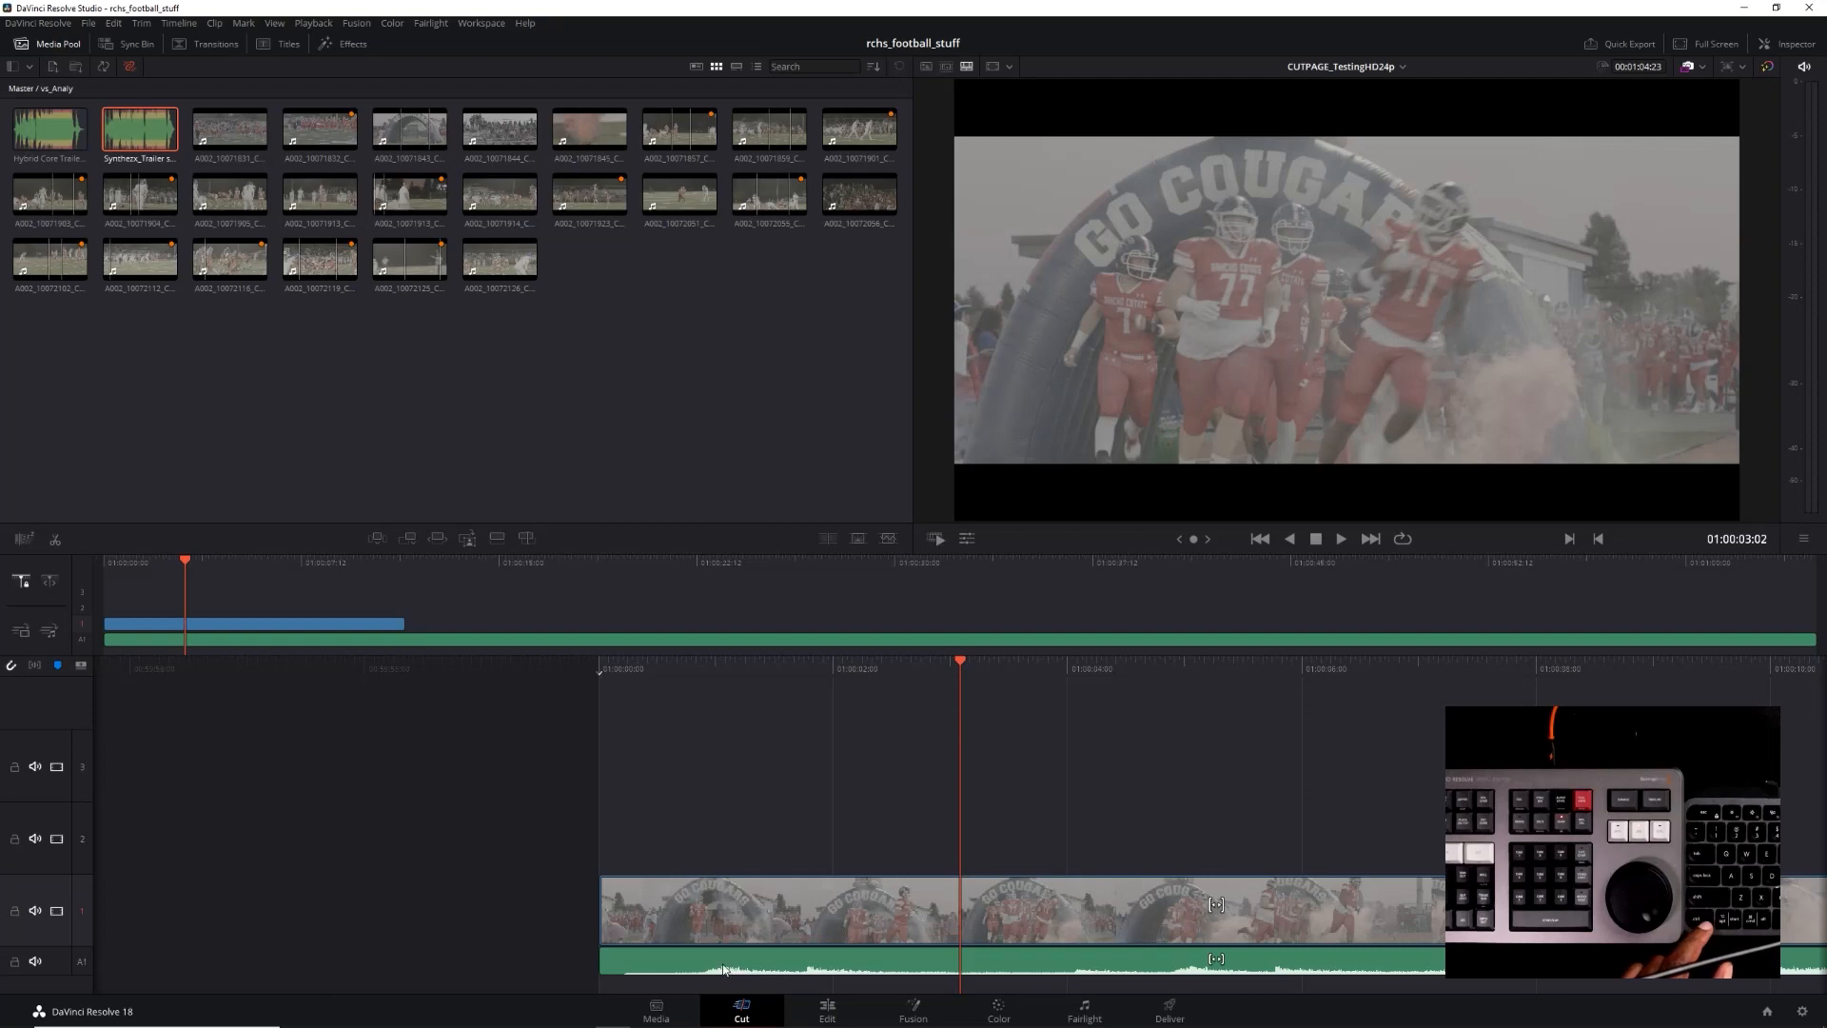
pyautogui.click(679, 961)
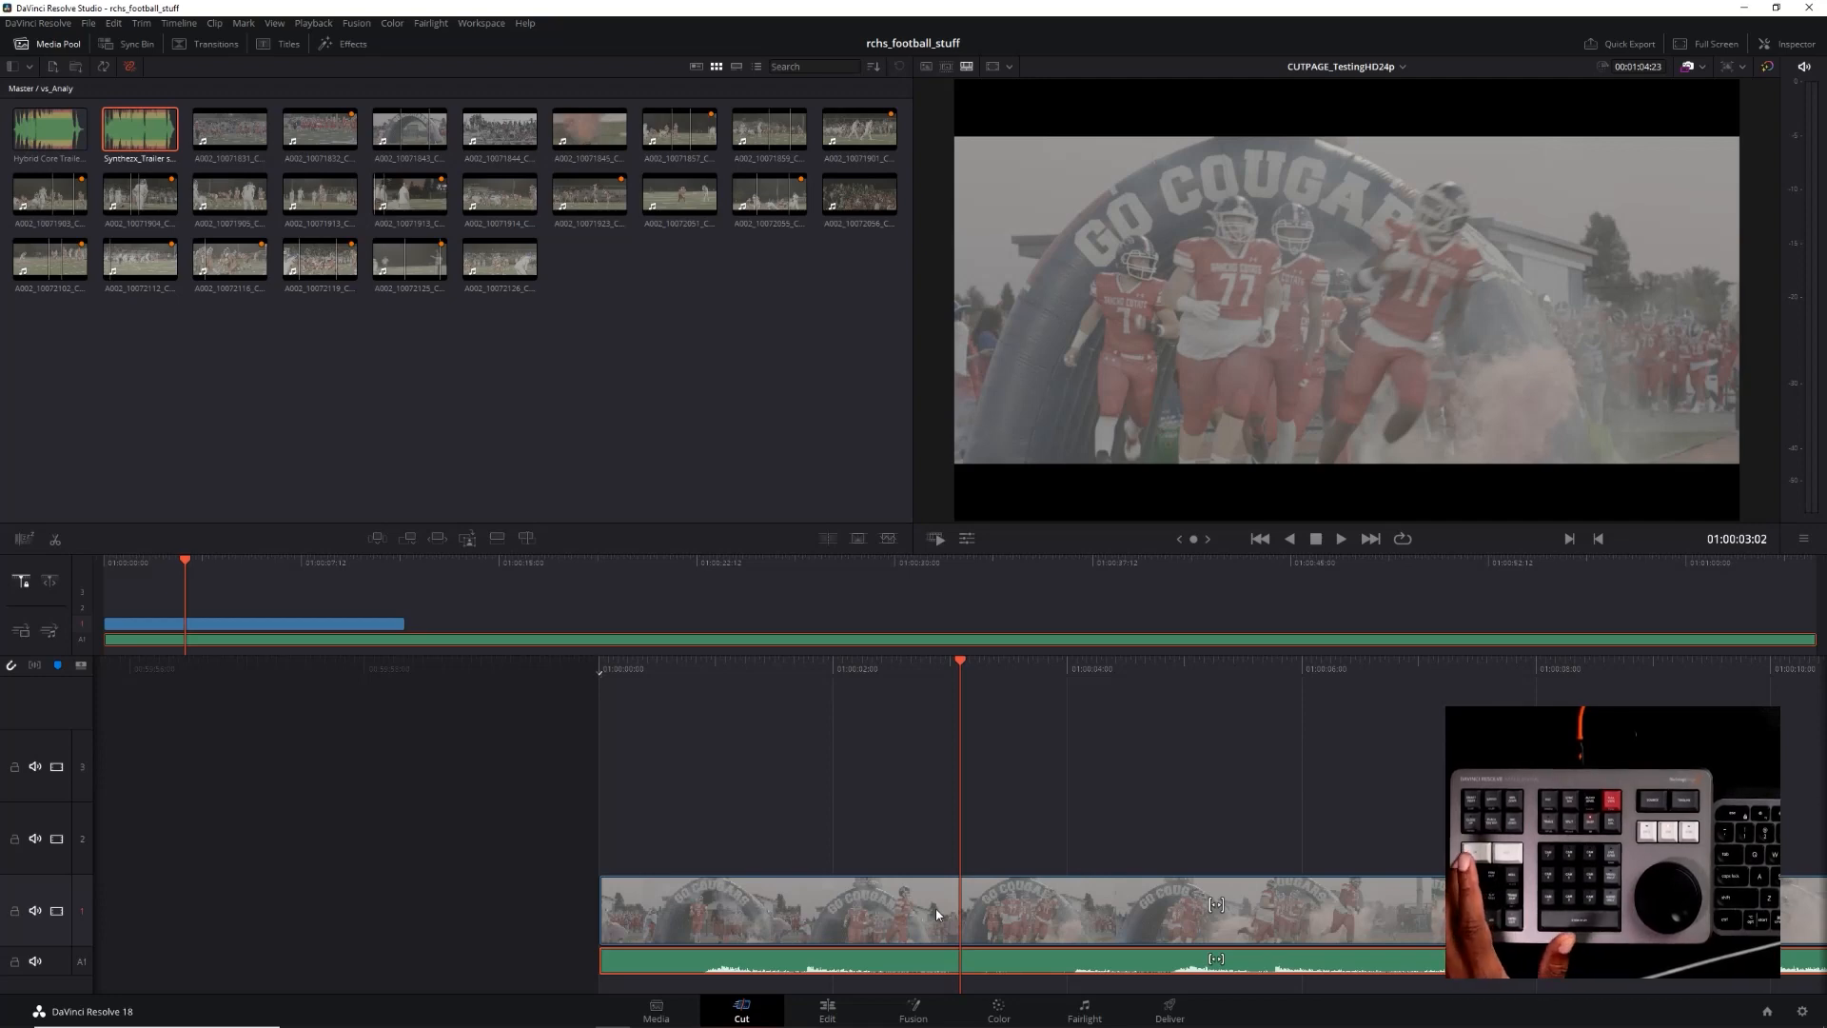
pyautogui.press('i')
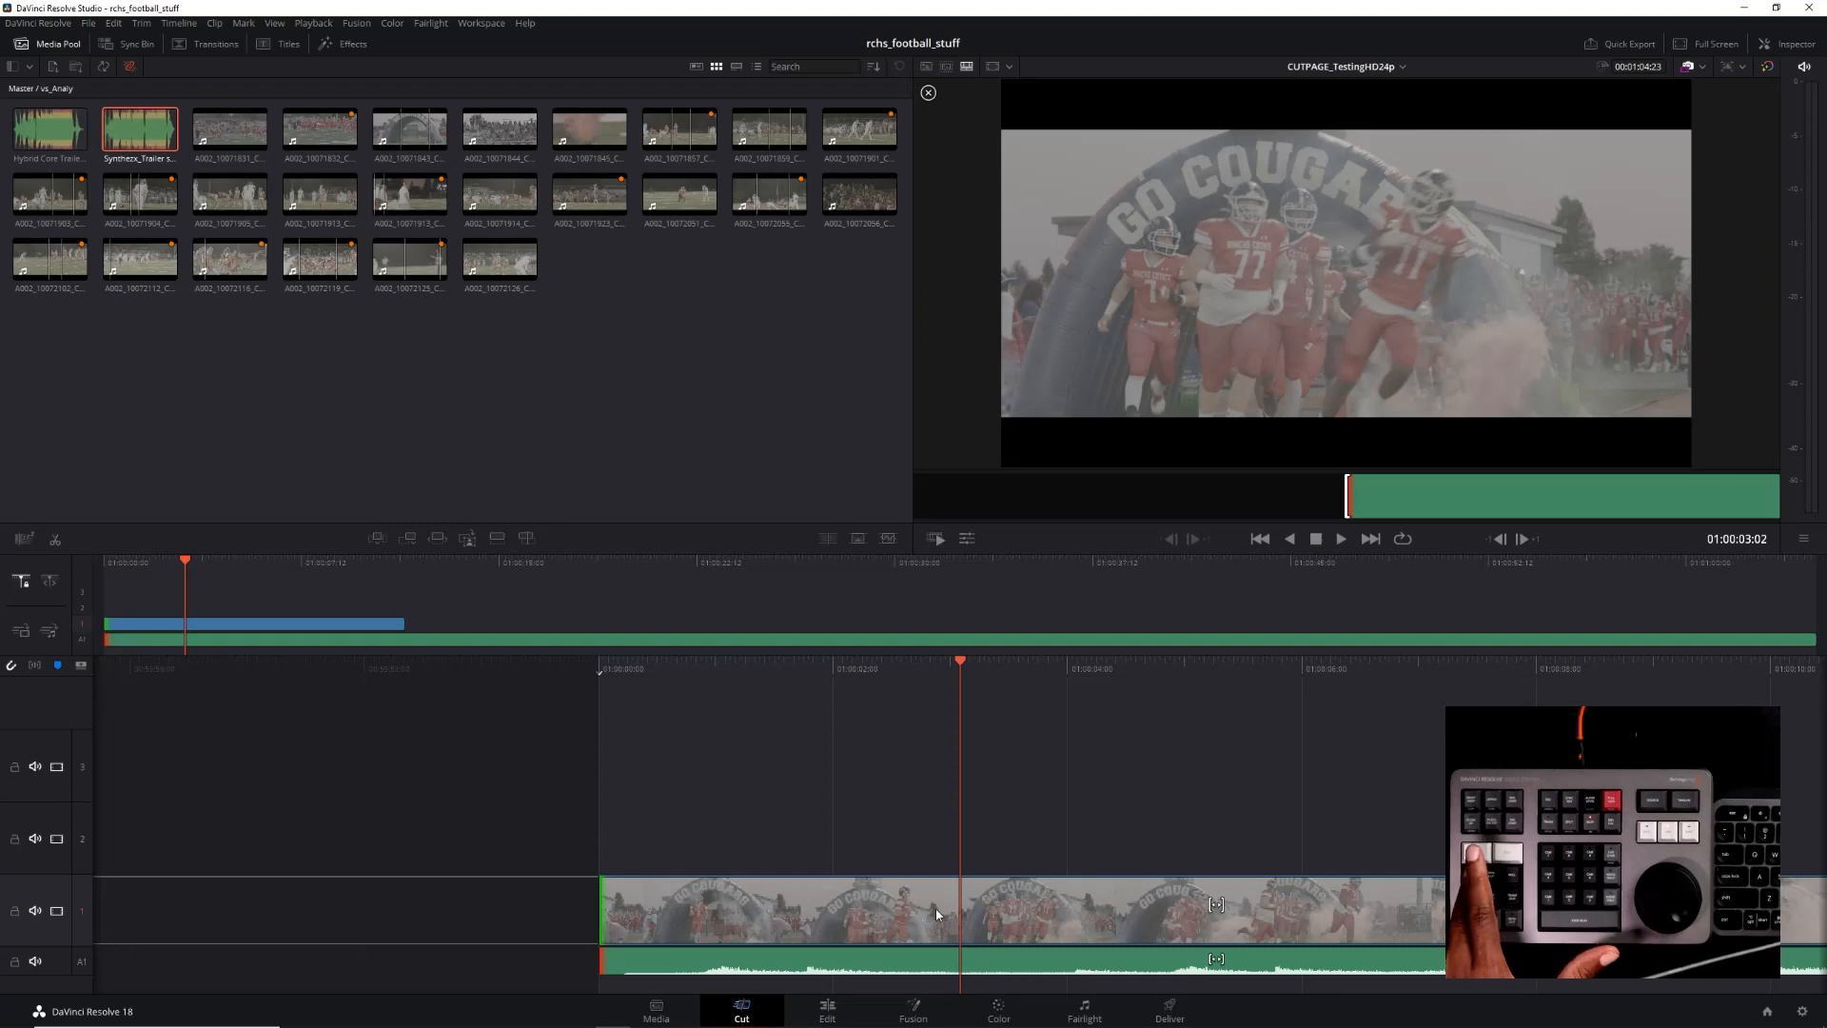
pyautogui.press('Escape')
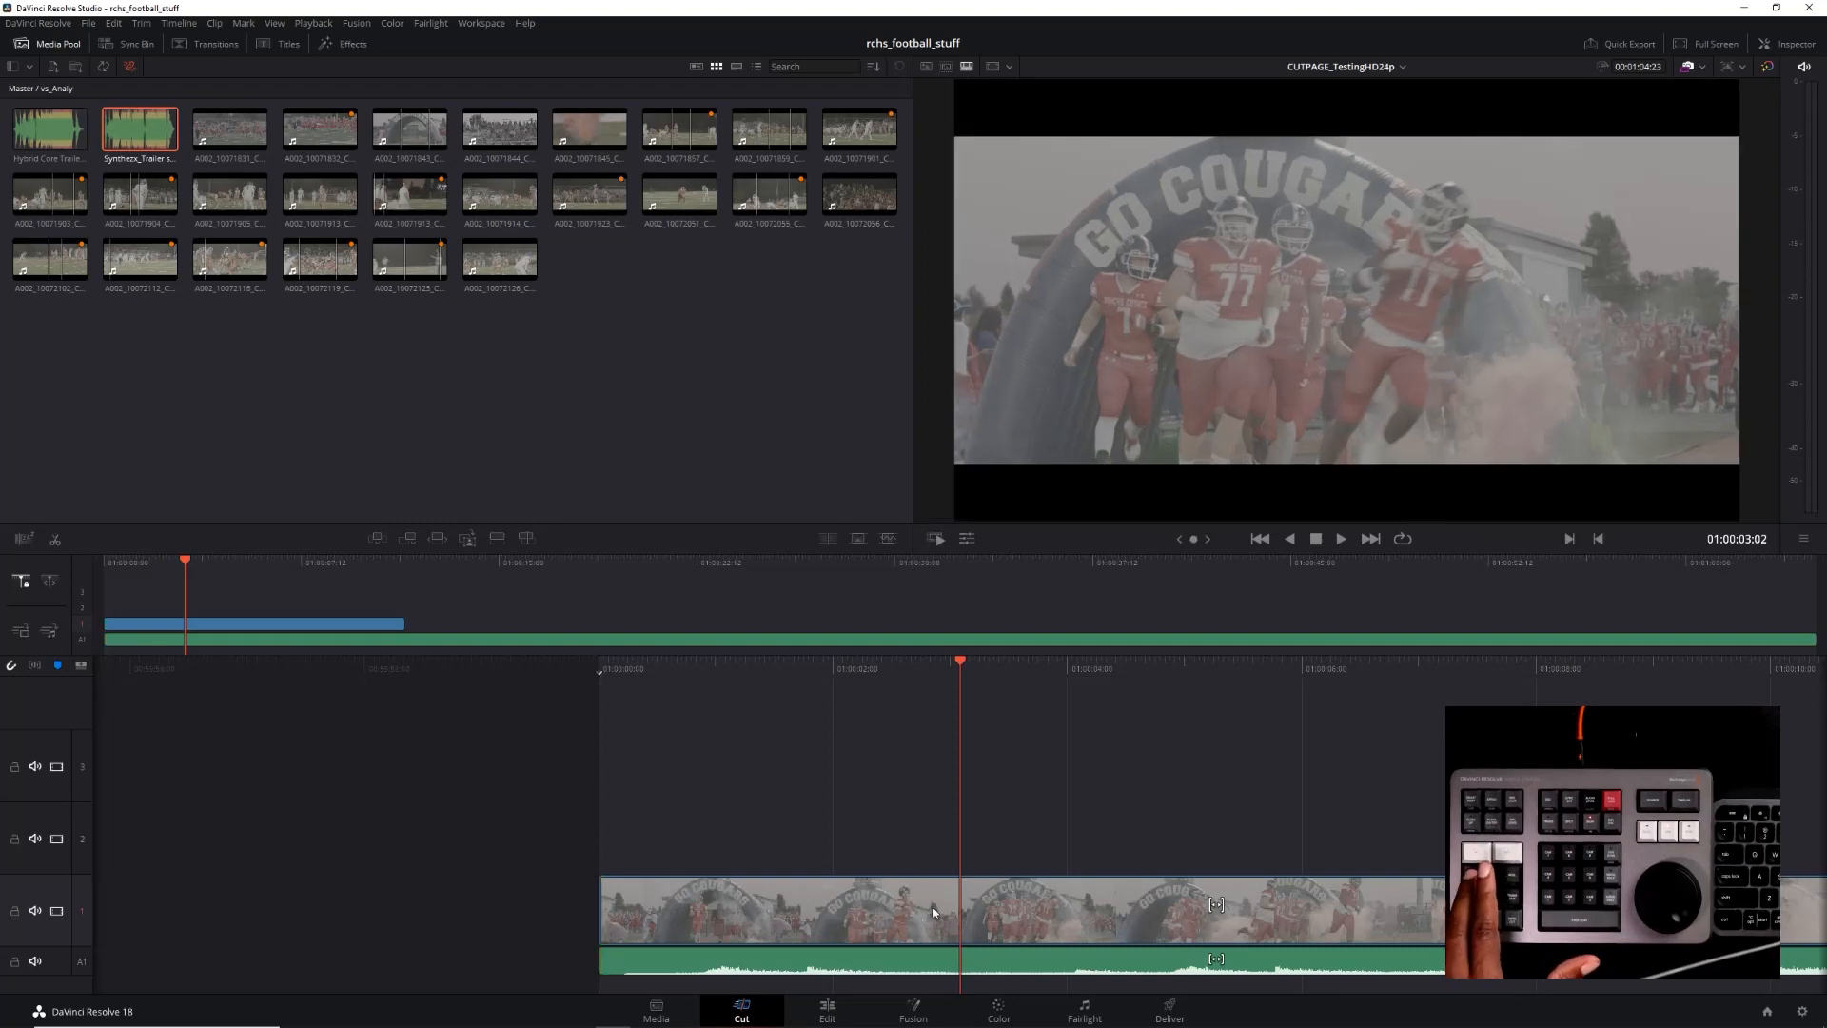
# Select the music clip and ripple-trim the start of the music and video together by about 22 frames, cutting the quiet lead-in
pyautogui.click(927, 961)
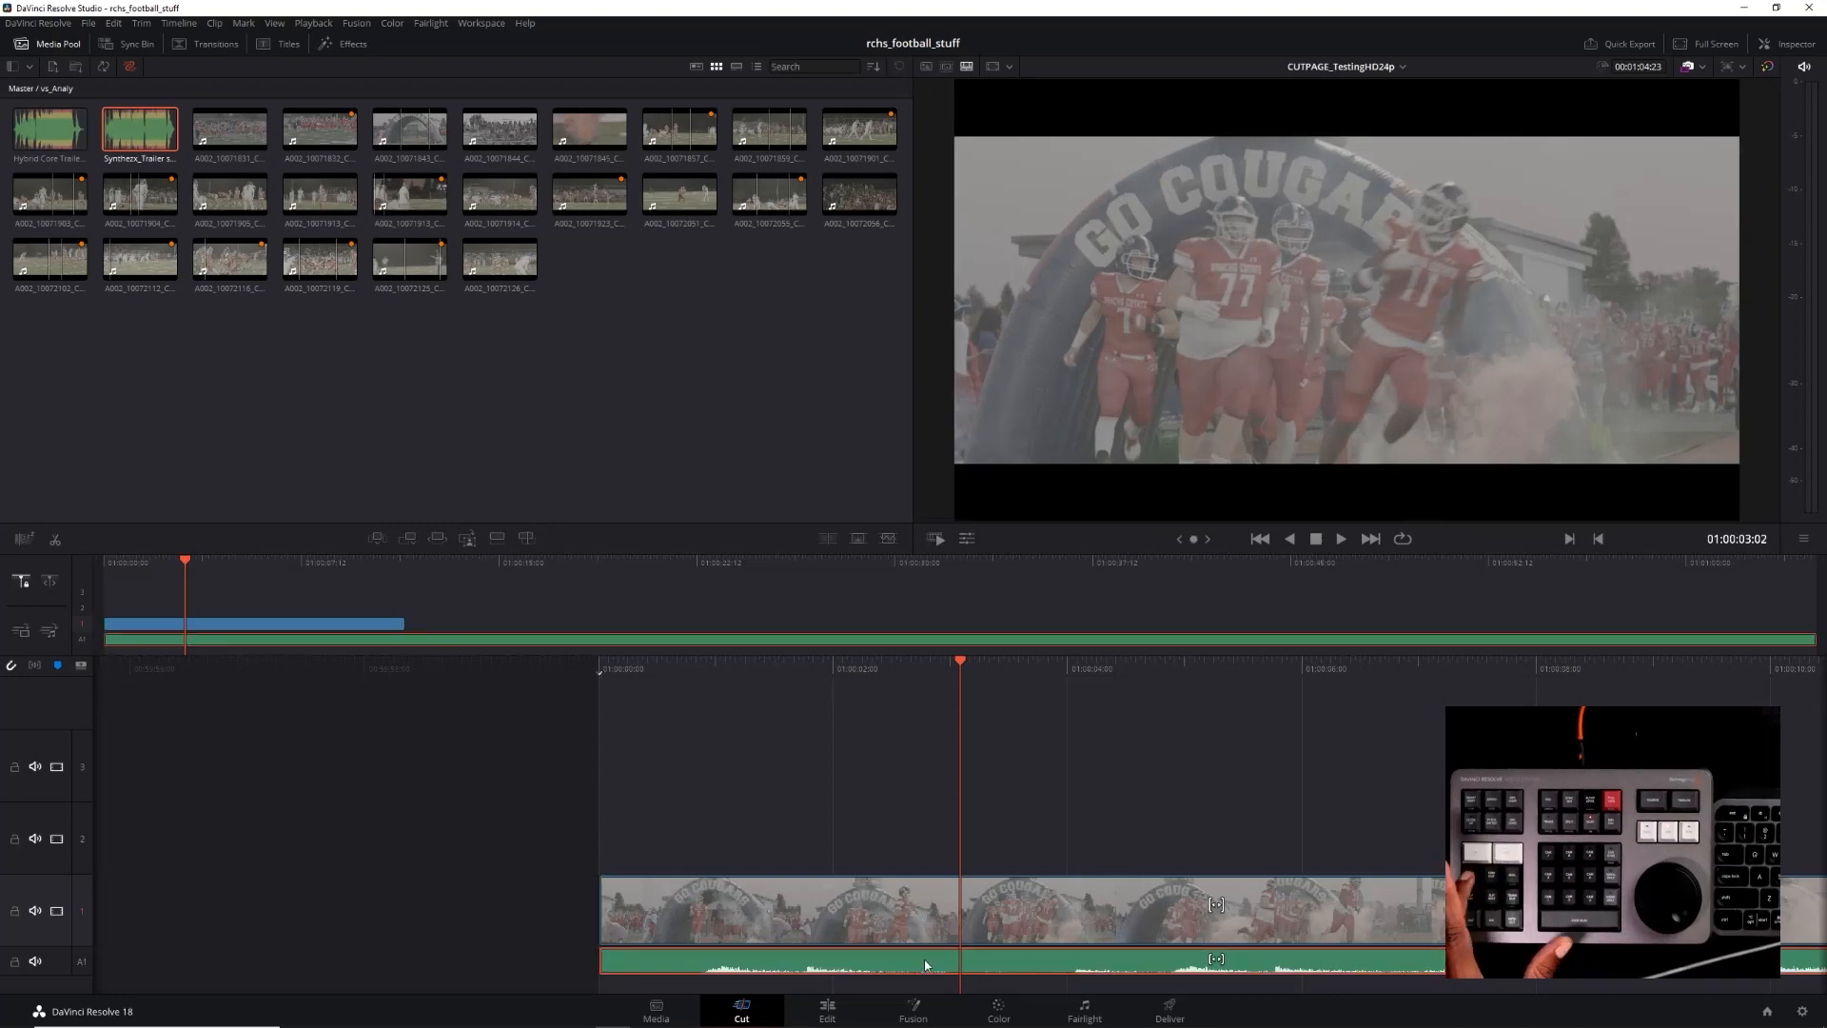
pyautogui.press('i')
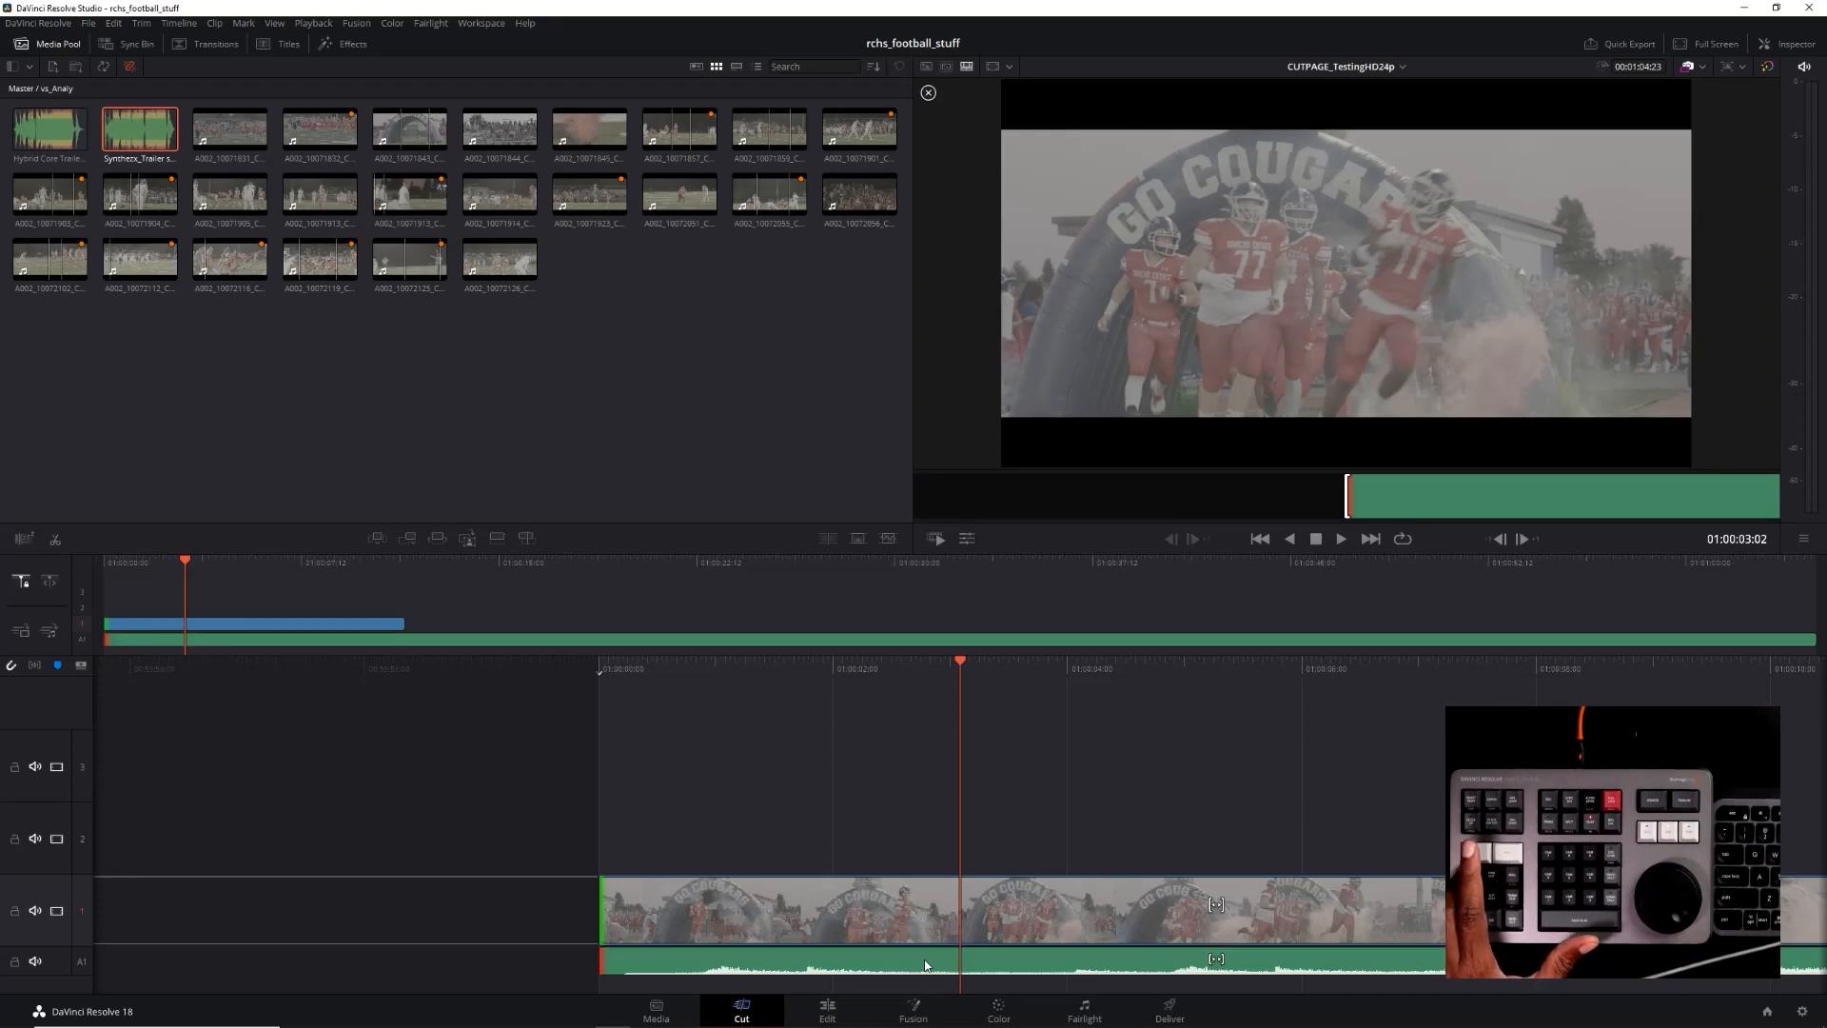
pyautogui.press(',')
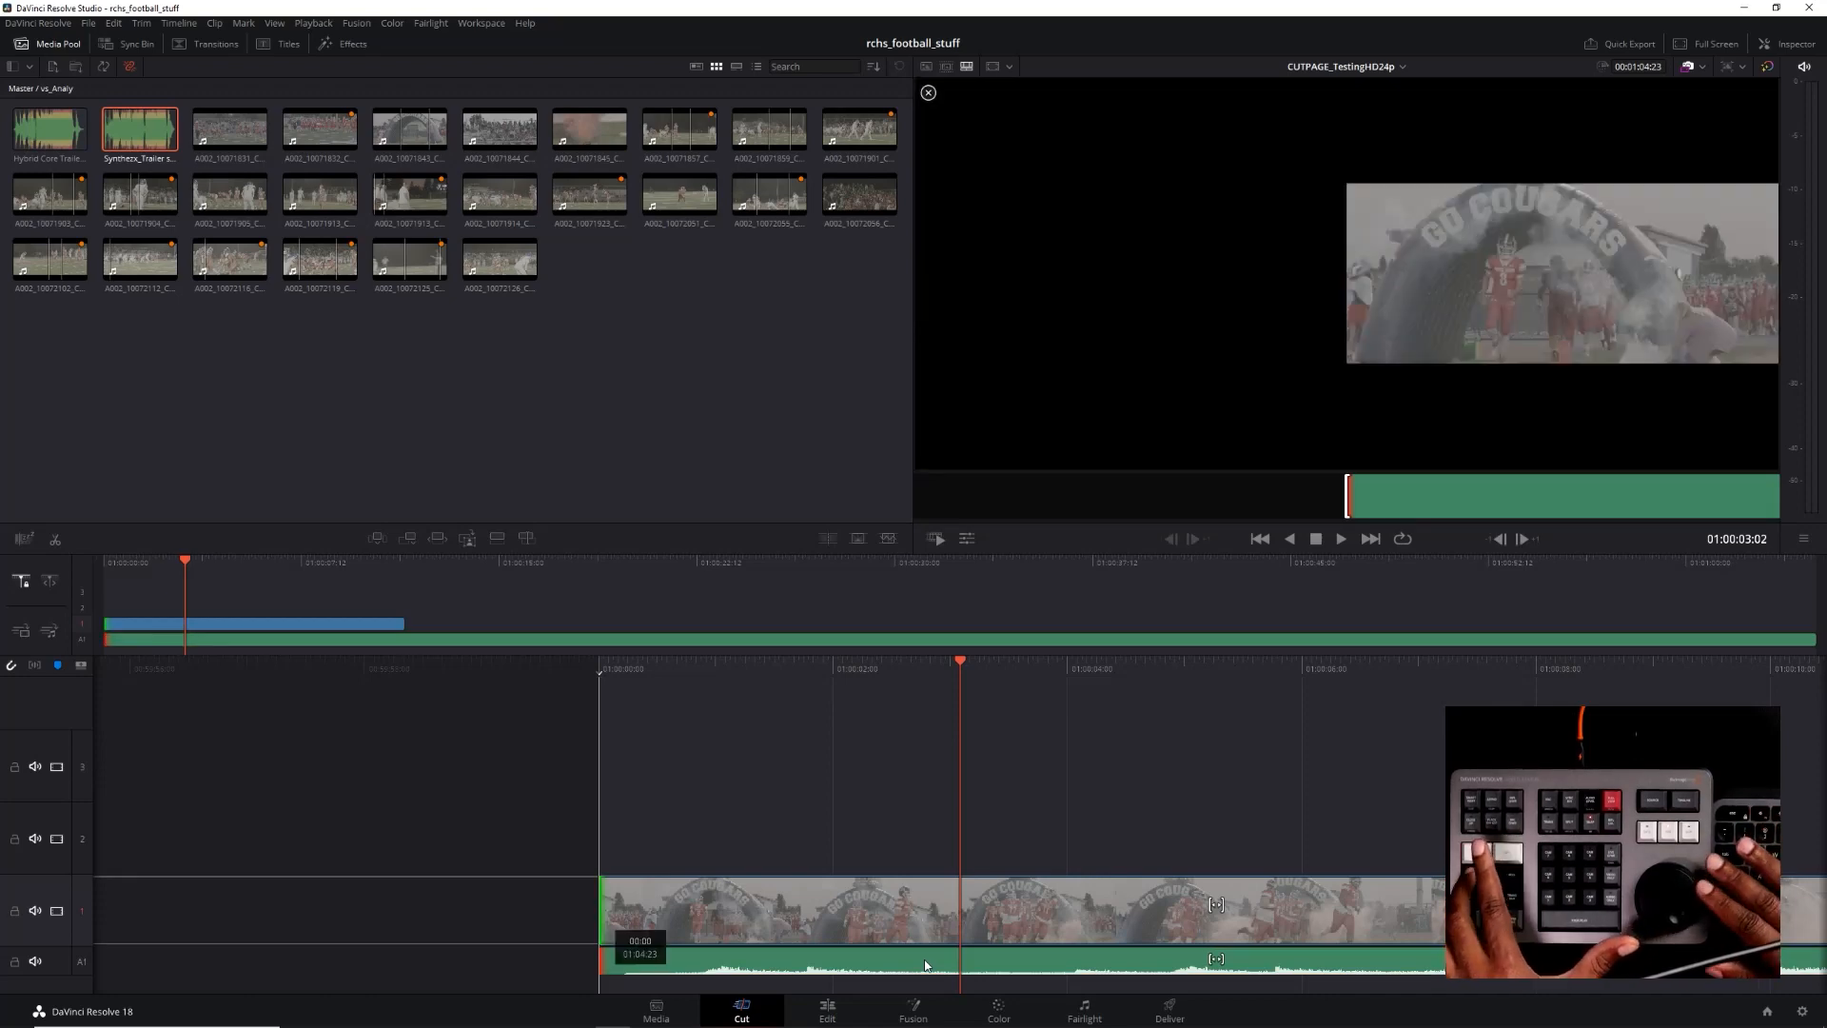
pyautogui.press('.')
pyautogui.press('.')
pyautogui.press('.')
pyautogui.press('.')
pyautogui.press('.')
pyautogui.press('.')
pyautogui.press('.')
pyautogui.press('.')
pyautogui.press('.')
pyautogui.press('.')
pyautogui.press('.')
pyautogui.press('.')
pyautogui.press('.')
pyautogui.press('.')
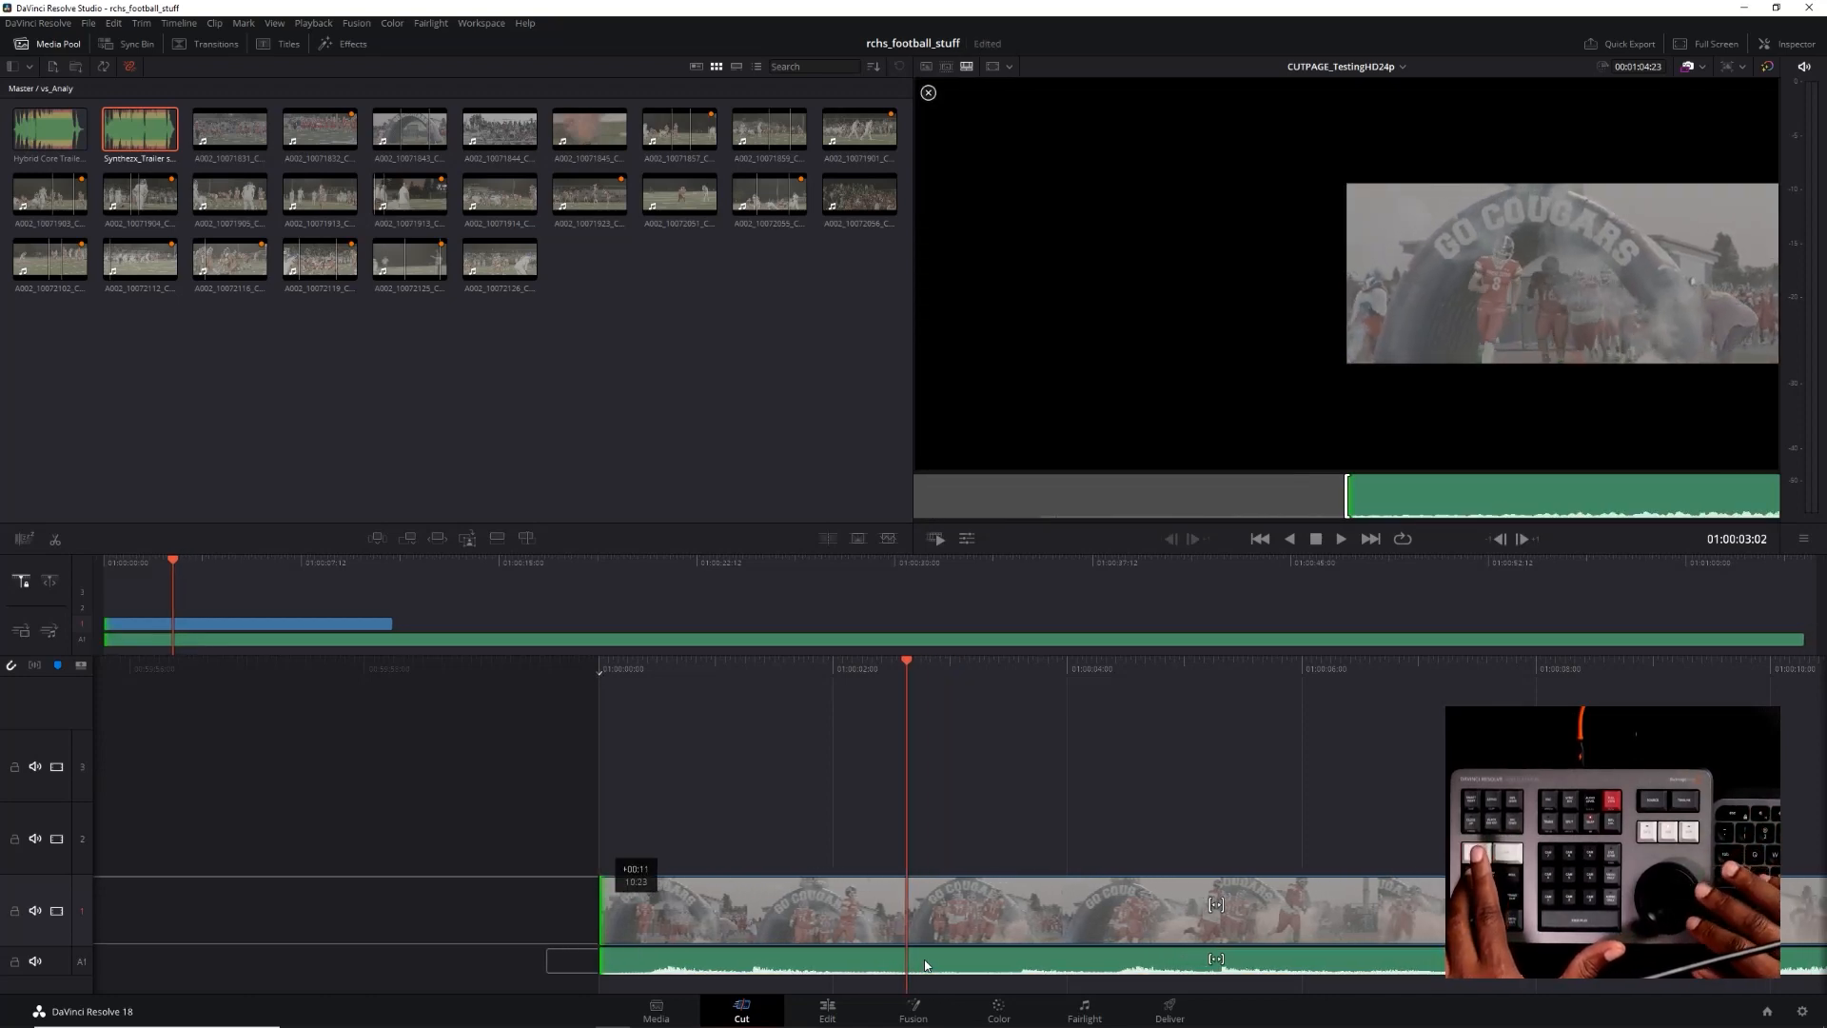
pyautogui.press('.')
pyautogui.press('.')
pyautogui.press('.')
pyautogui.press('.')
pyautogui.press('.')
pyautogui.press('.')
pyautogui.press('.')
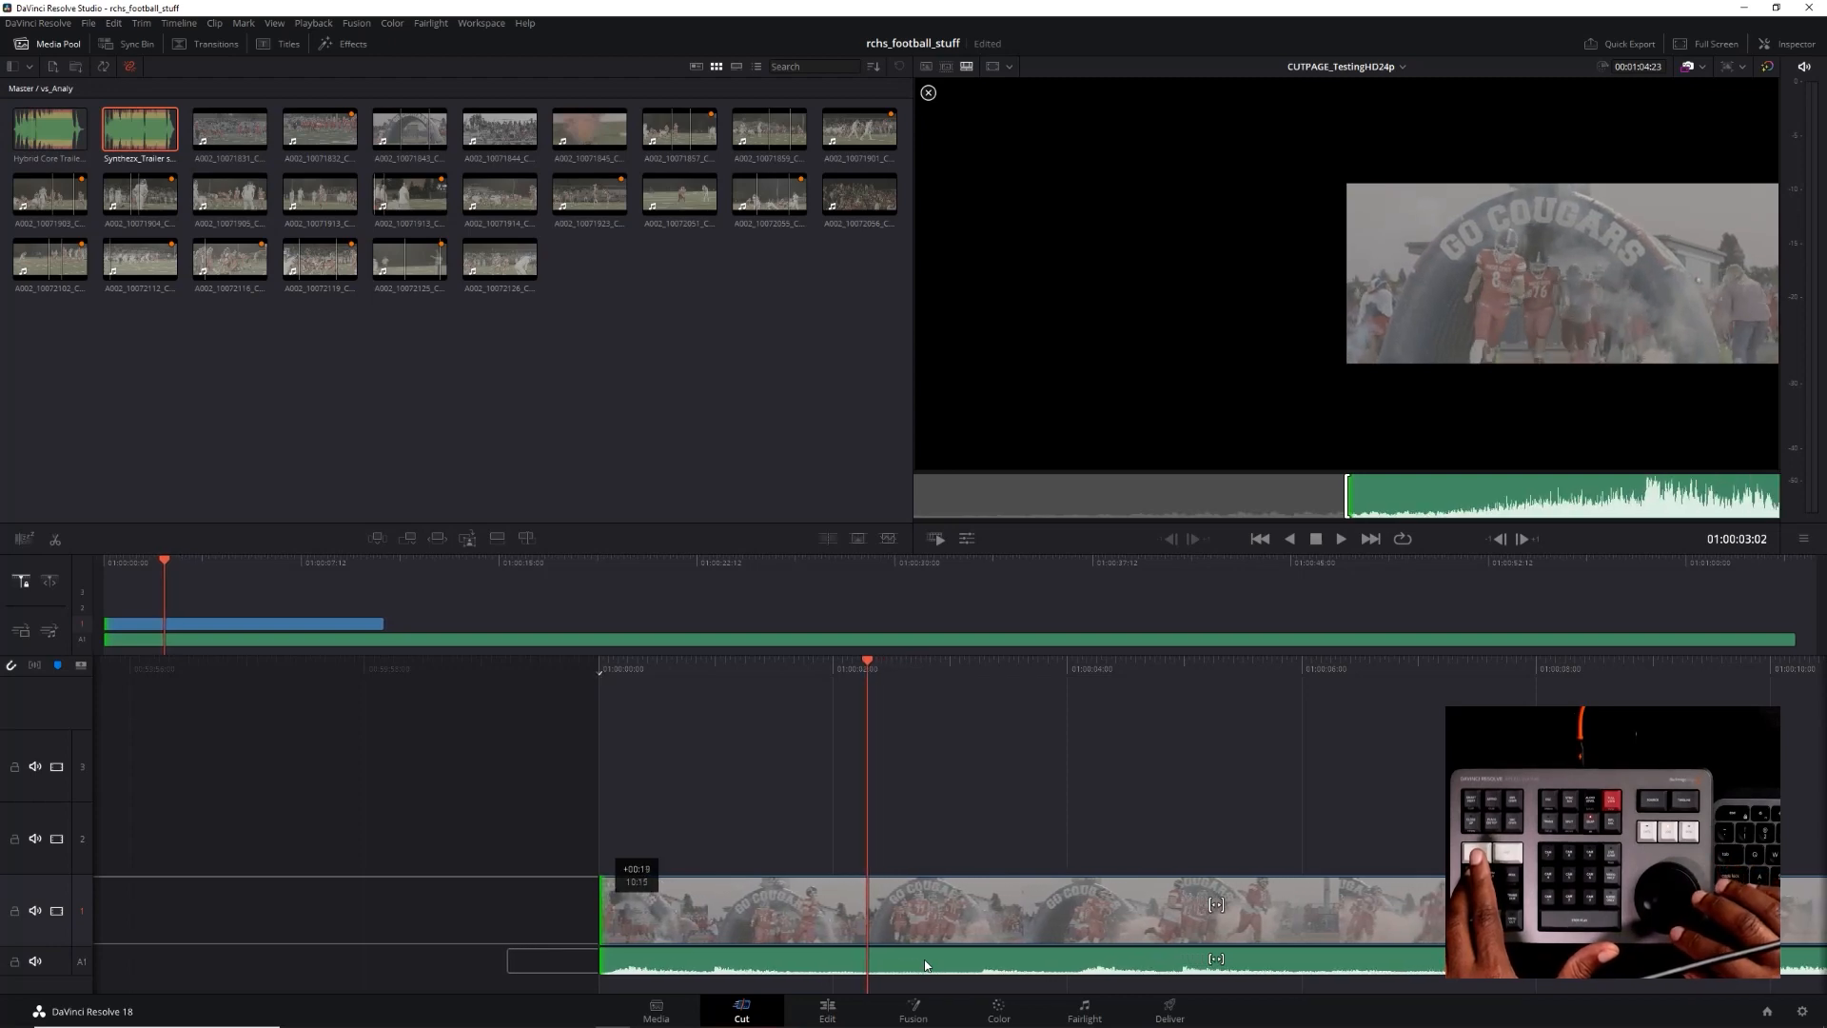
pyautogui.press('.')
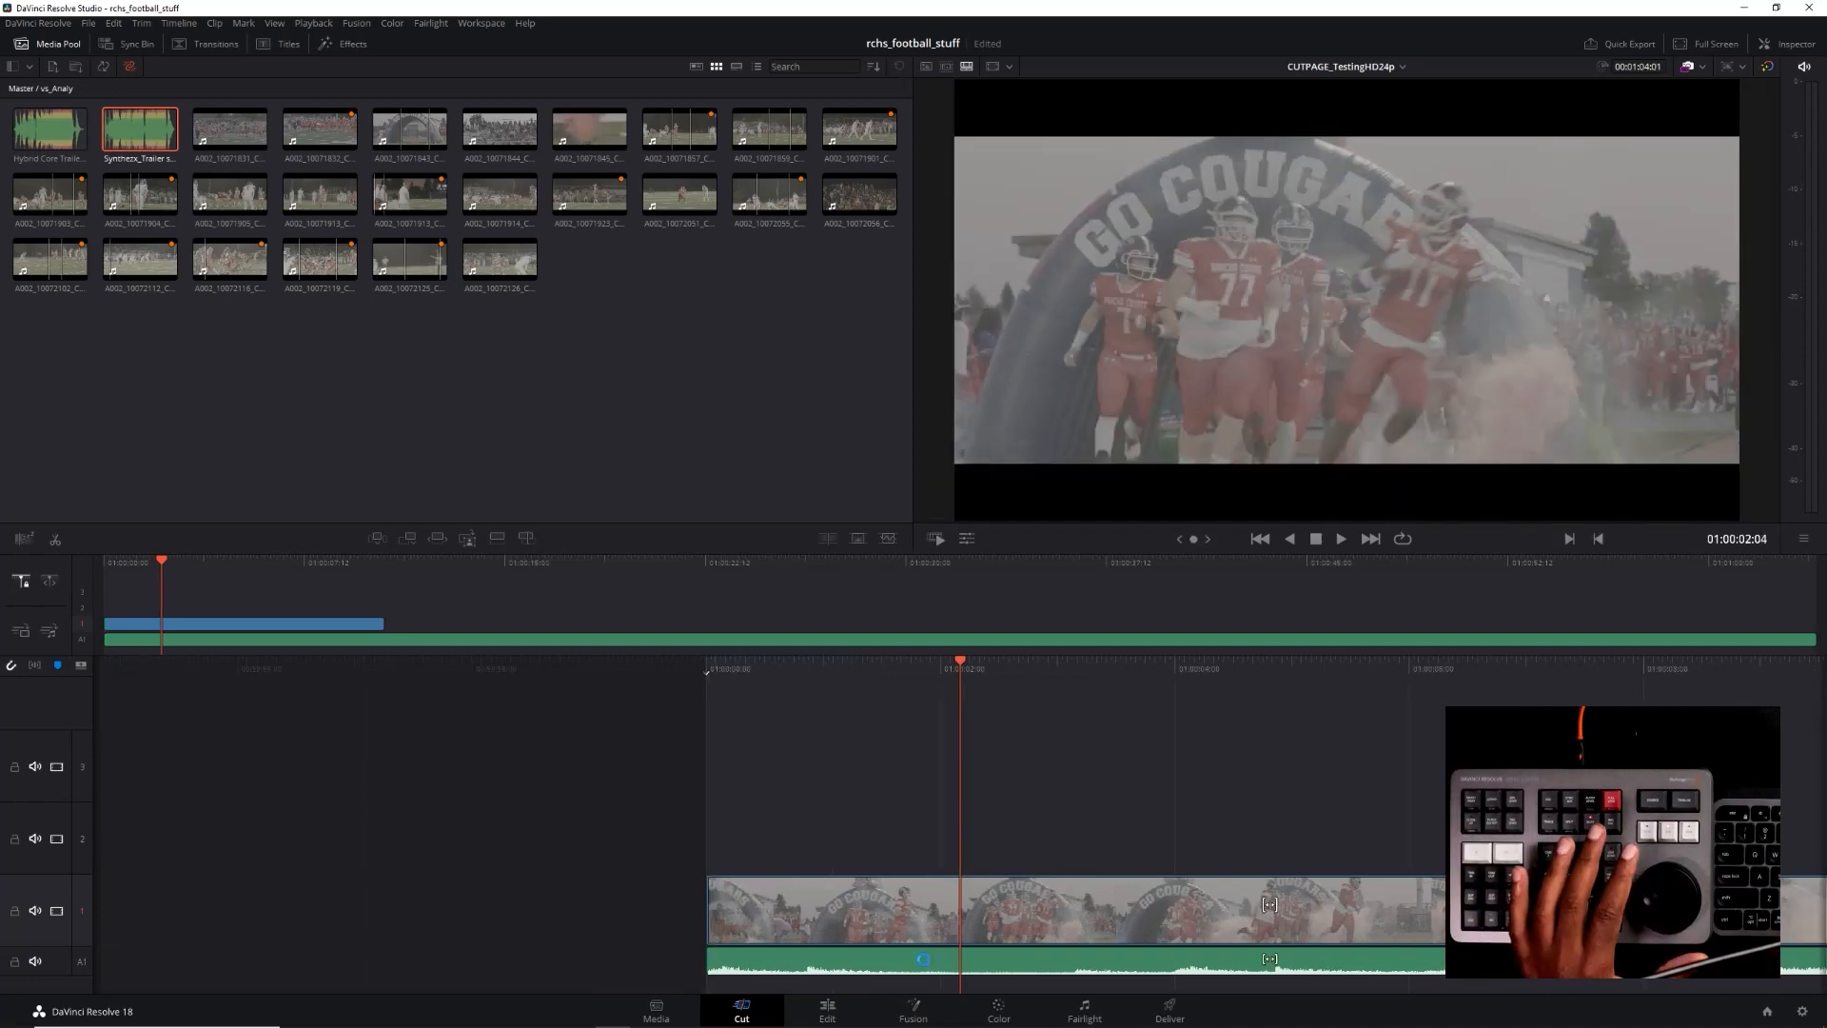
# Play the trimmed opening from the timeline's start and step back through the frames to 01:00:01:18
pyautogui.press('Home')
pyautogui.press('space')
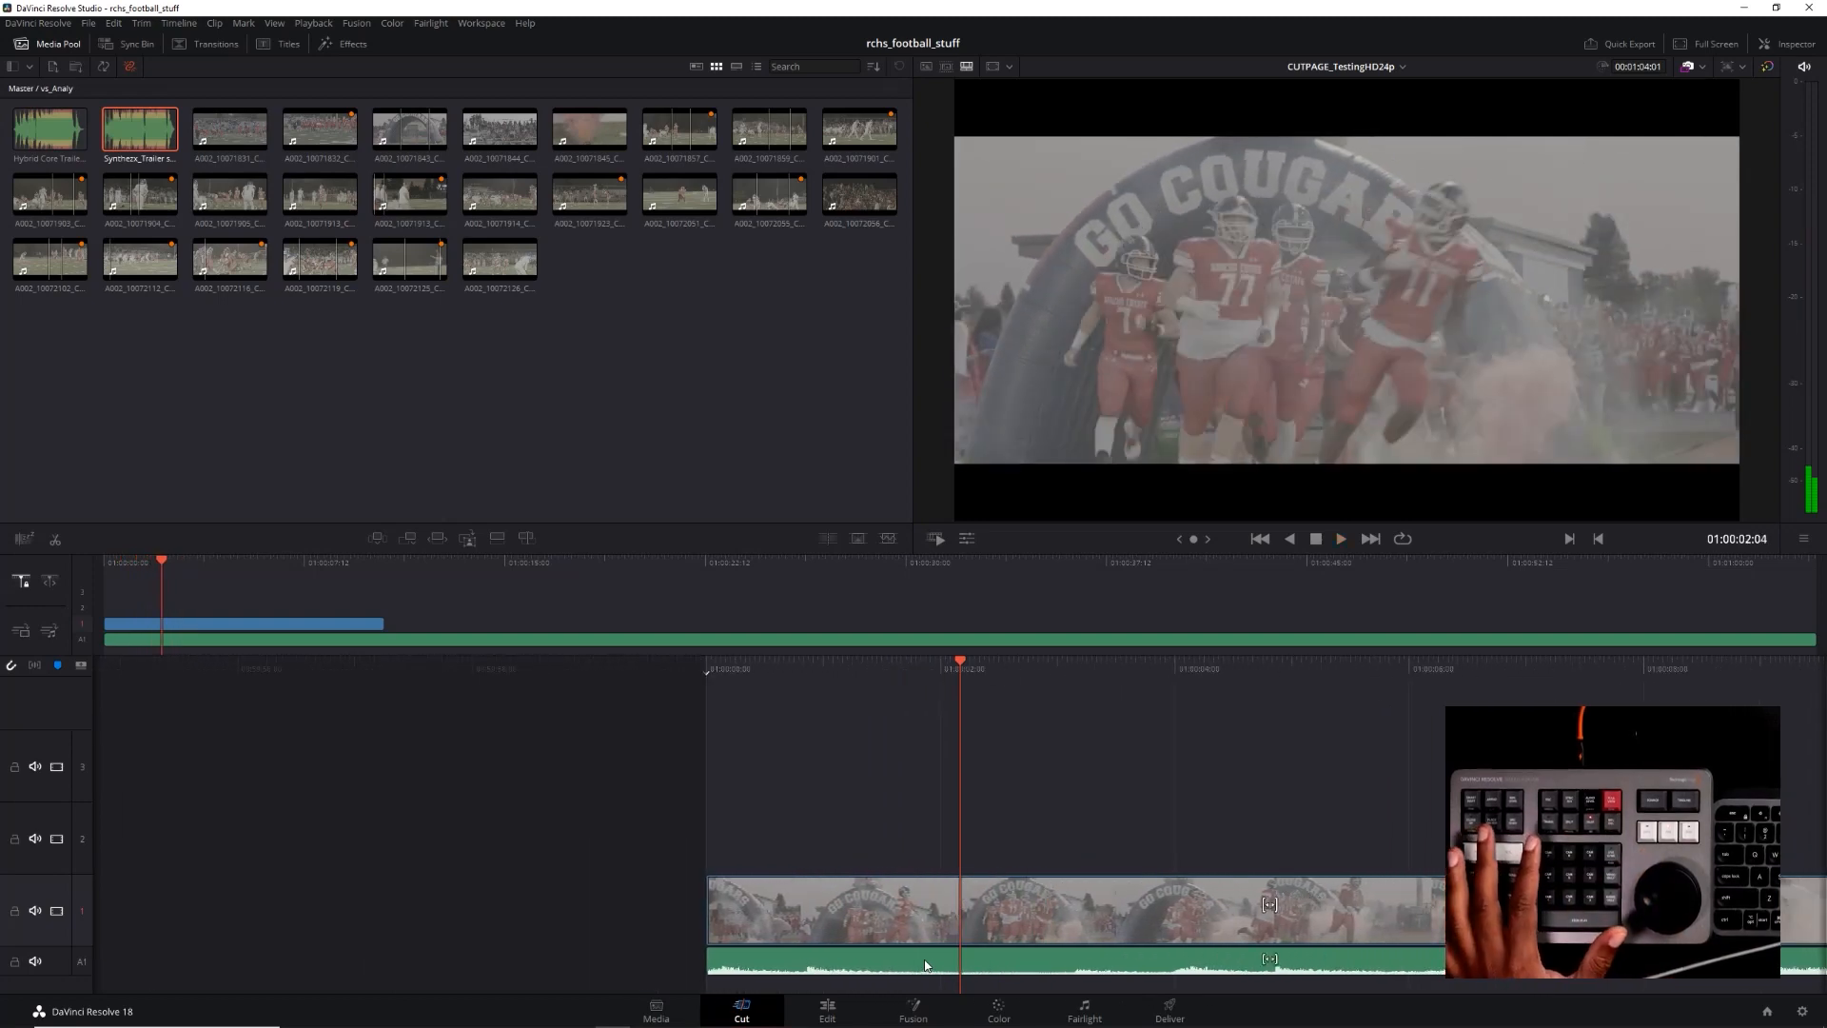
pyautogui.press('Left')
pyautogui.press('Left')
pyautogui.press('Left')
pyautogui.press('Left')
pyautogui.press('Left')
pyautogui.press('Left')
pyautogui.press('Left')
pyautogui.press('Left')
pyautogui.press('Left')
pyautogui.press('Left')
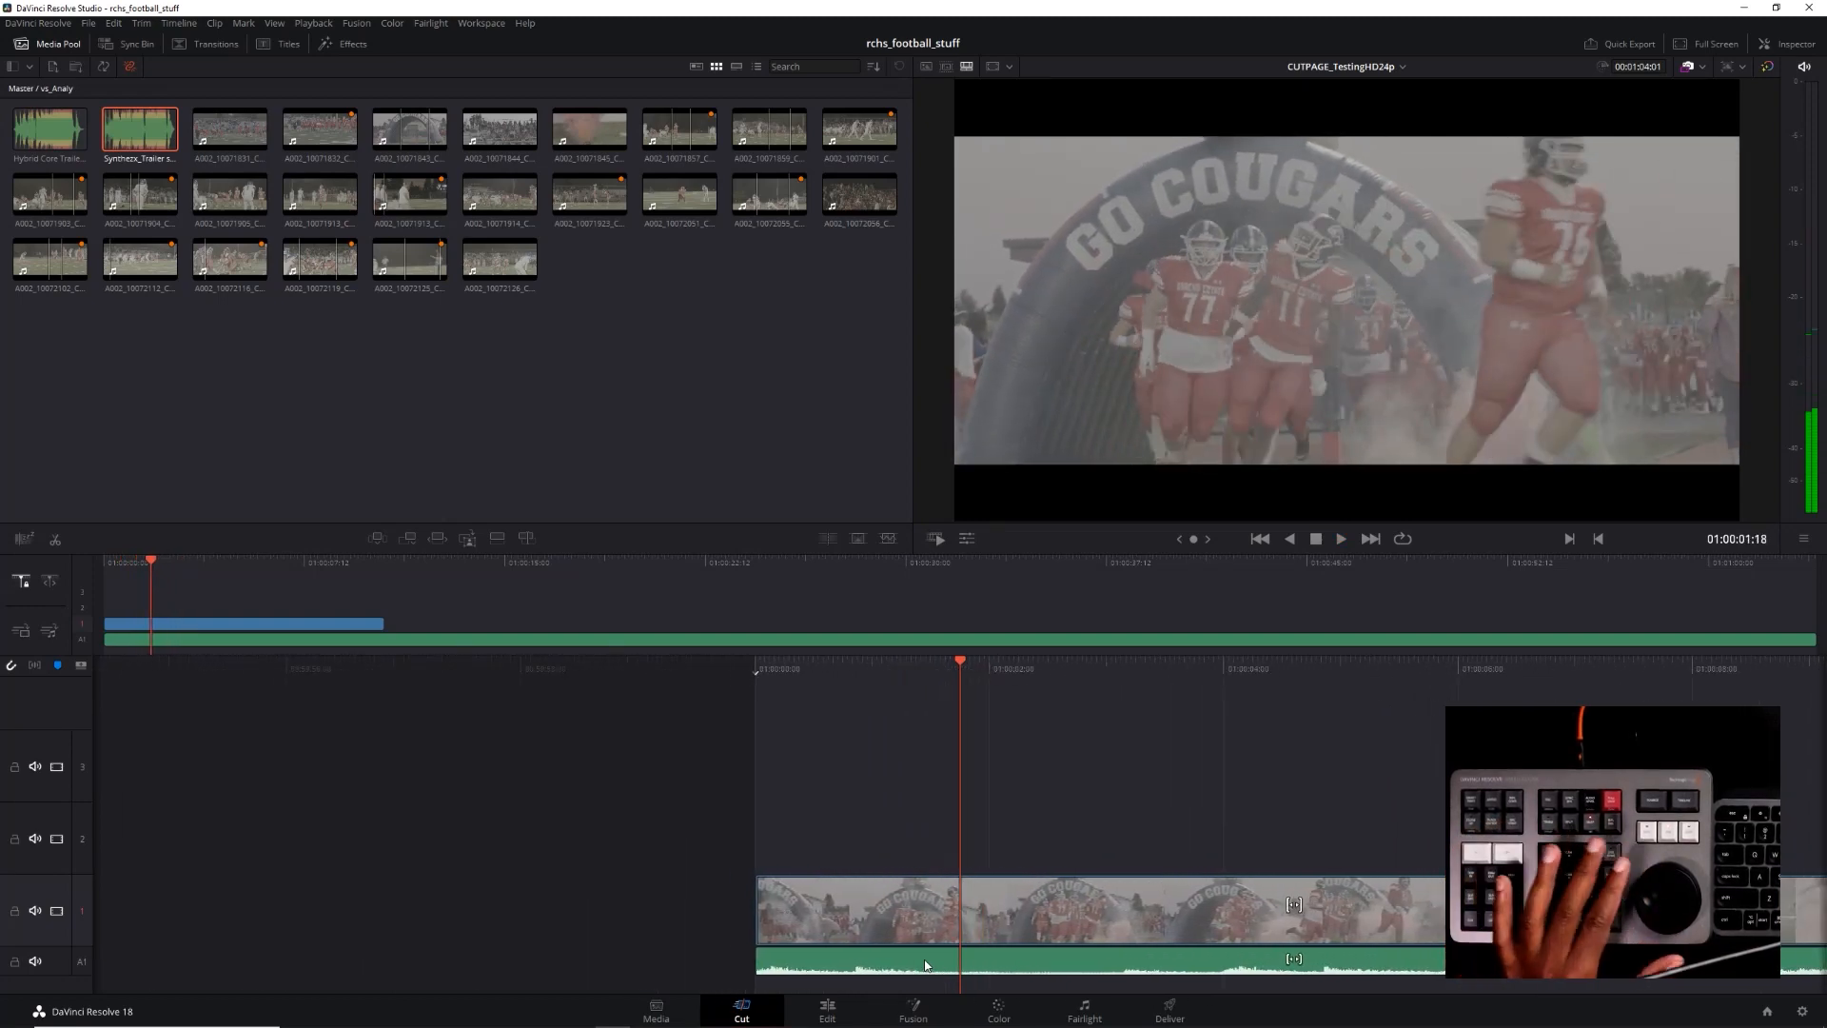
# Play the opening from the timeline's start and step back frame by frame to the music hit at 01:00:03:23
pyautogui.press('Home')
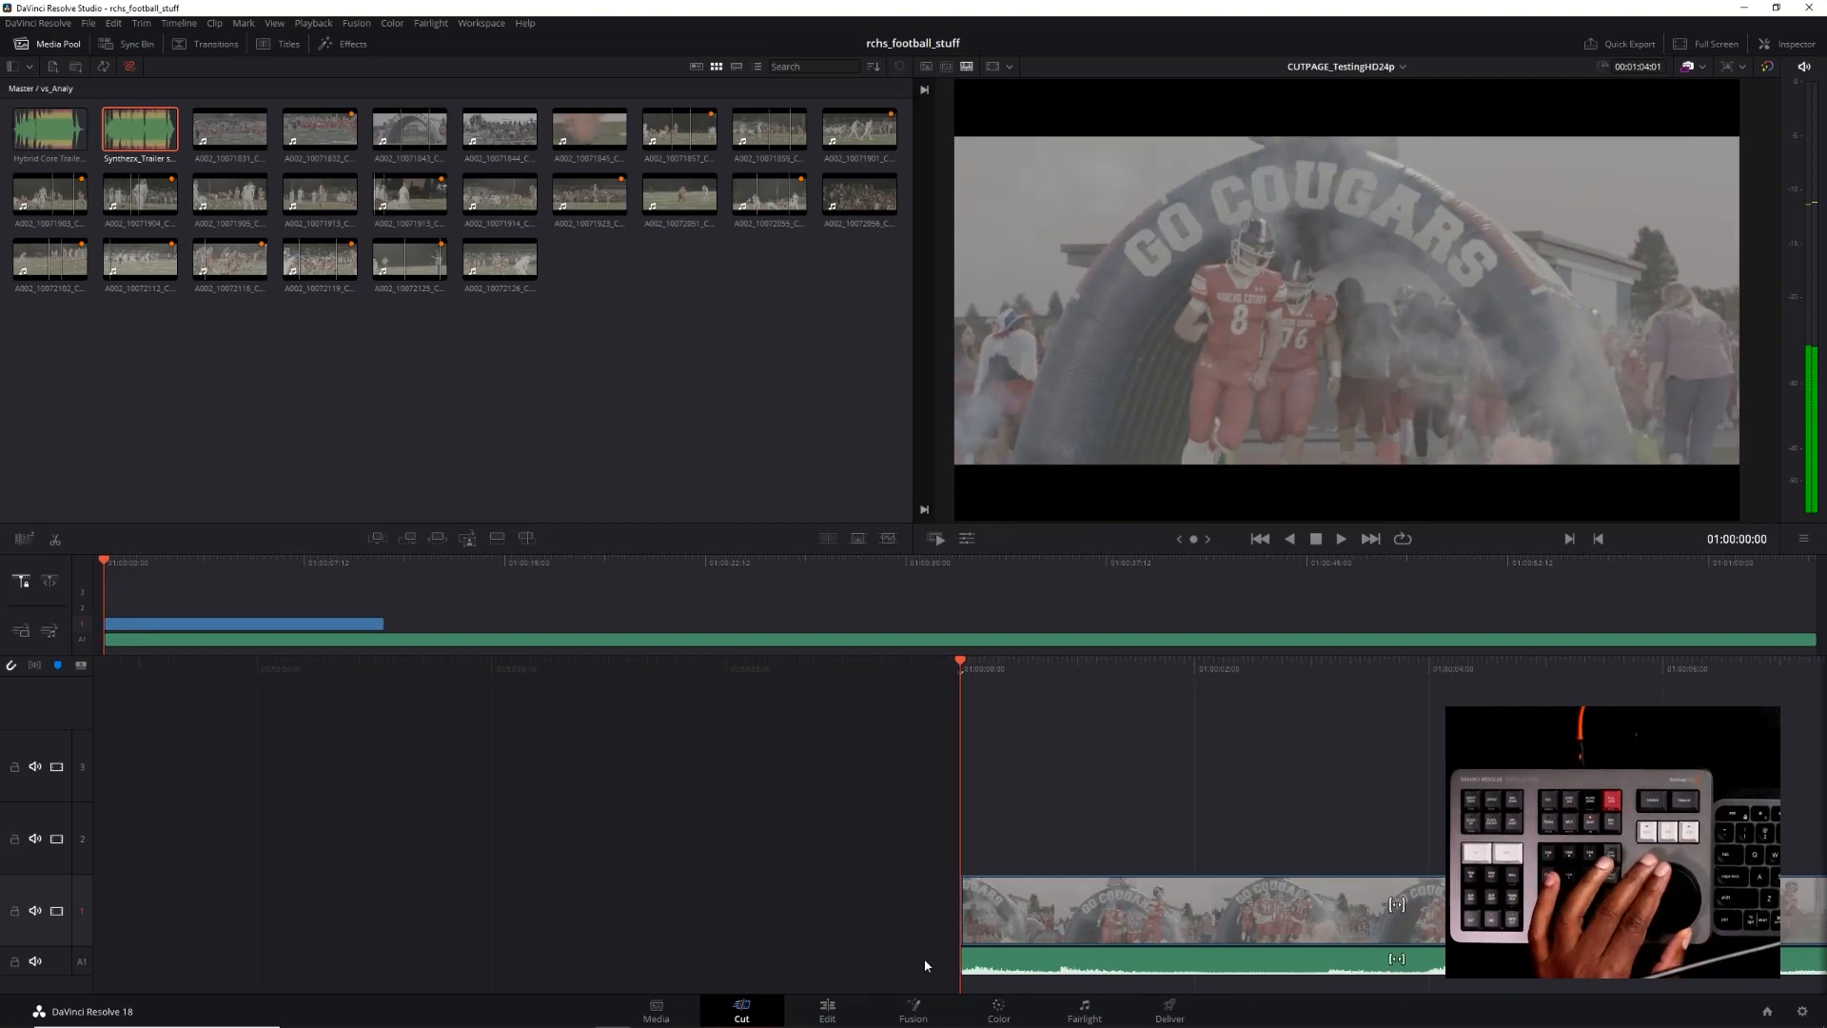
pyautogui.press('space')
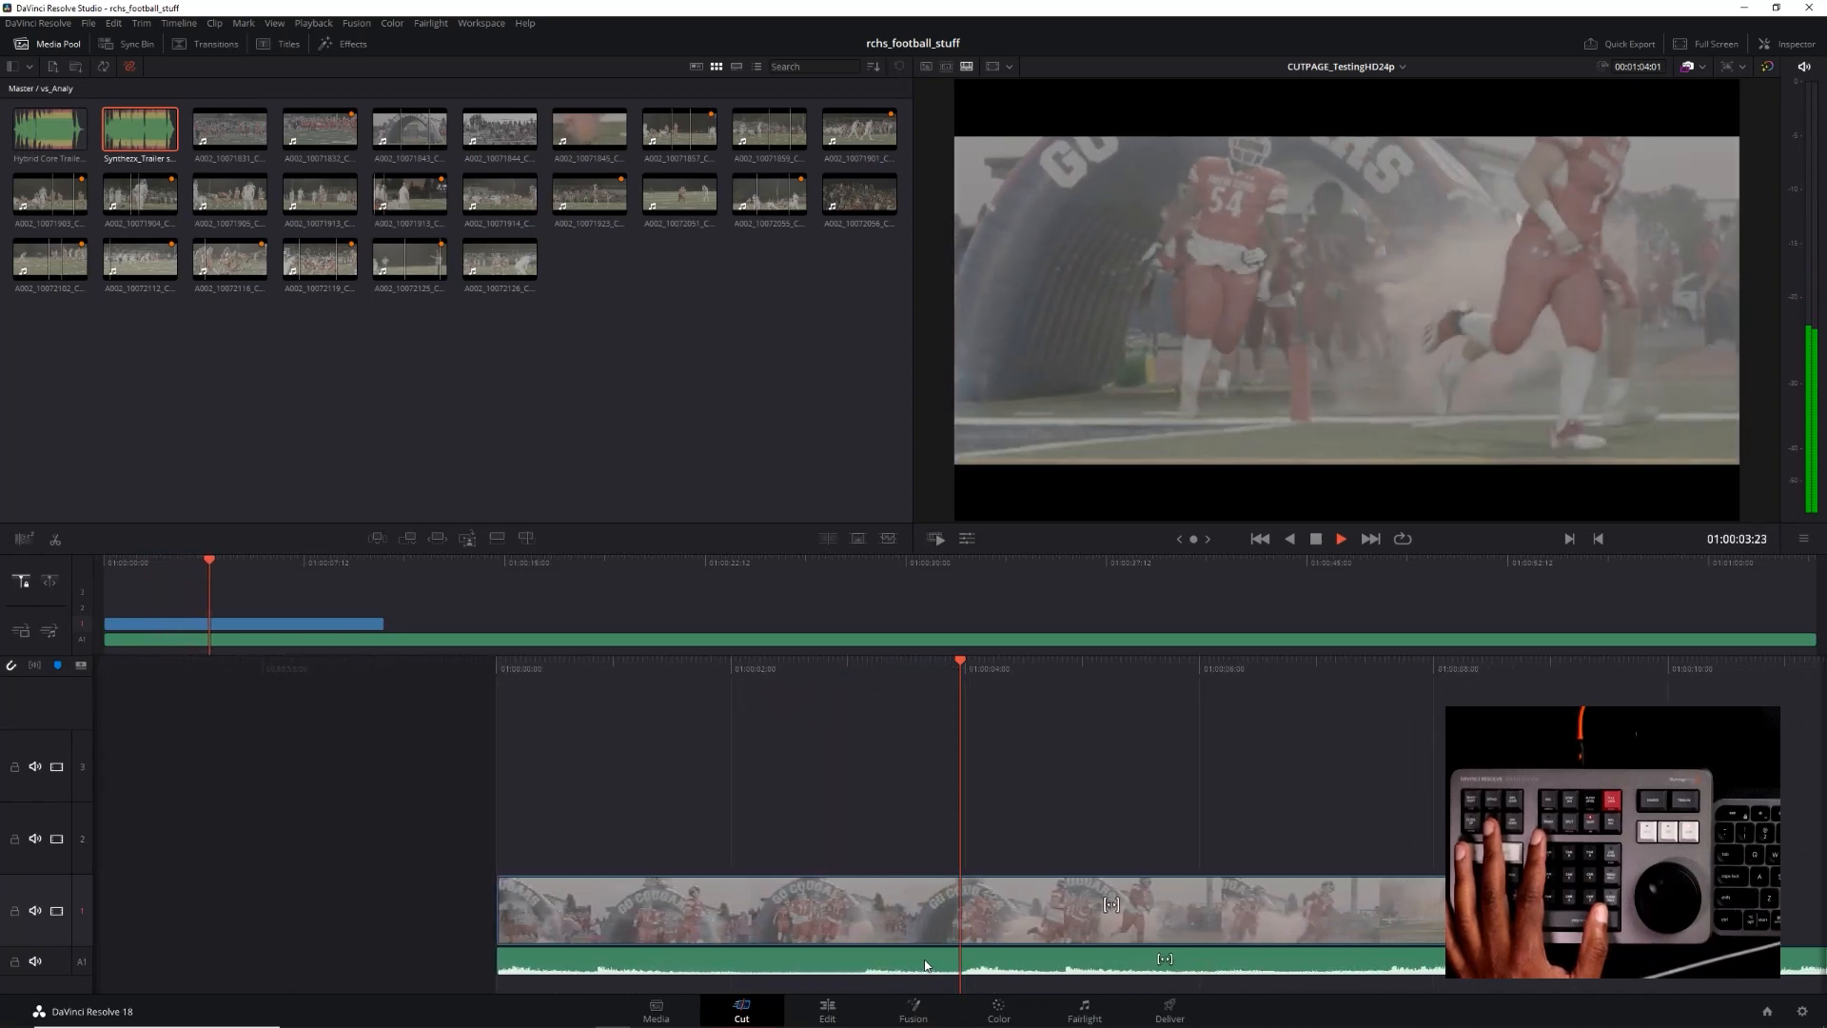
pyautogui.press('space')
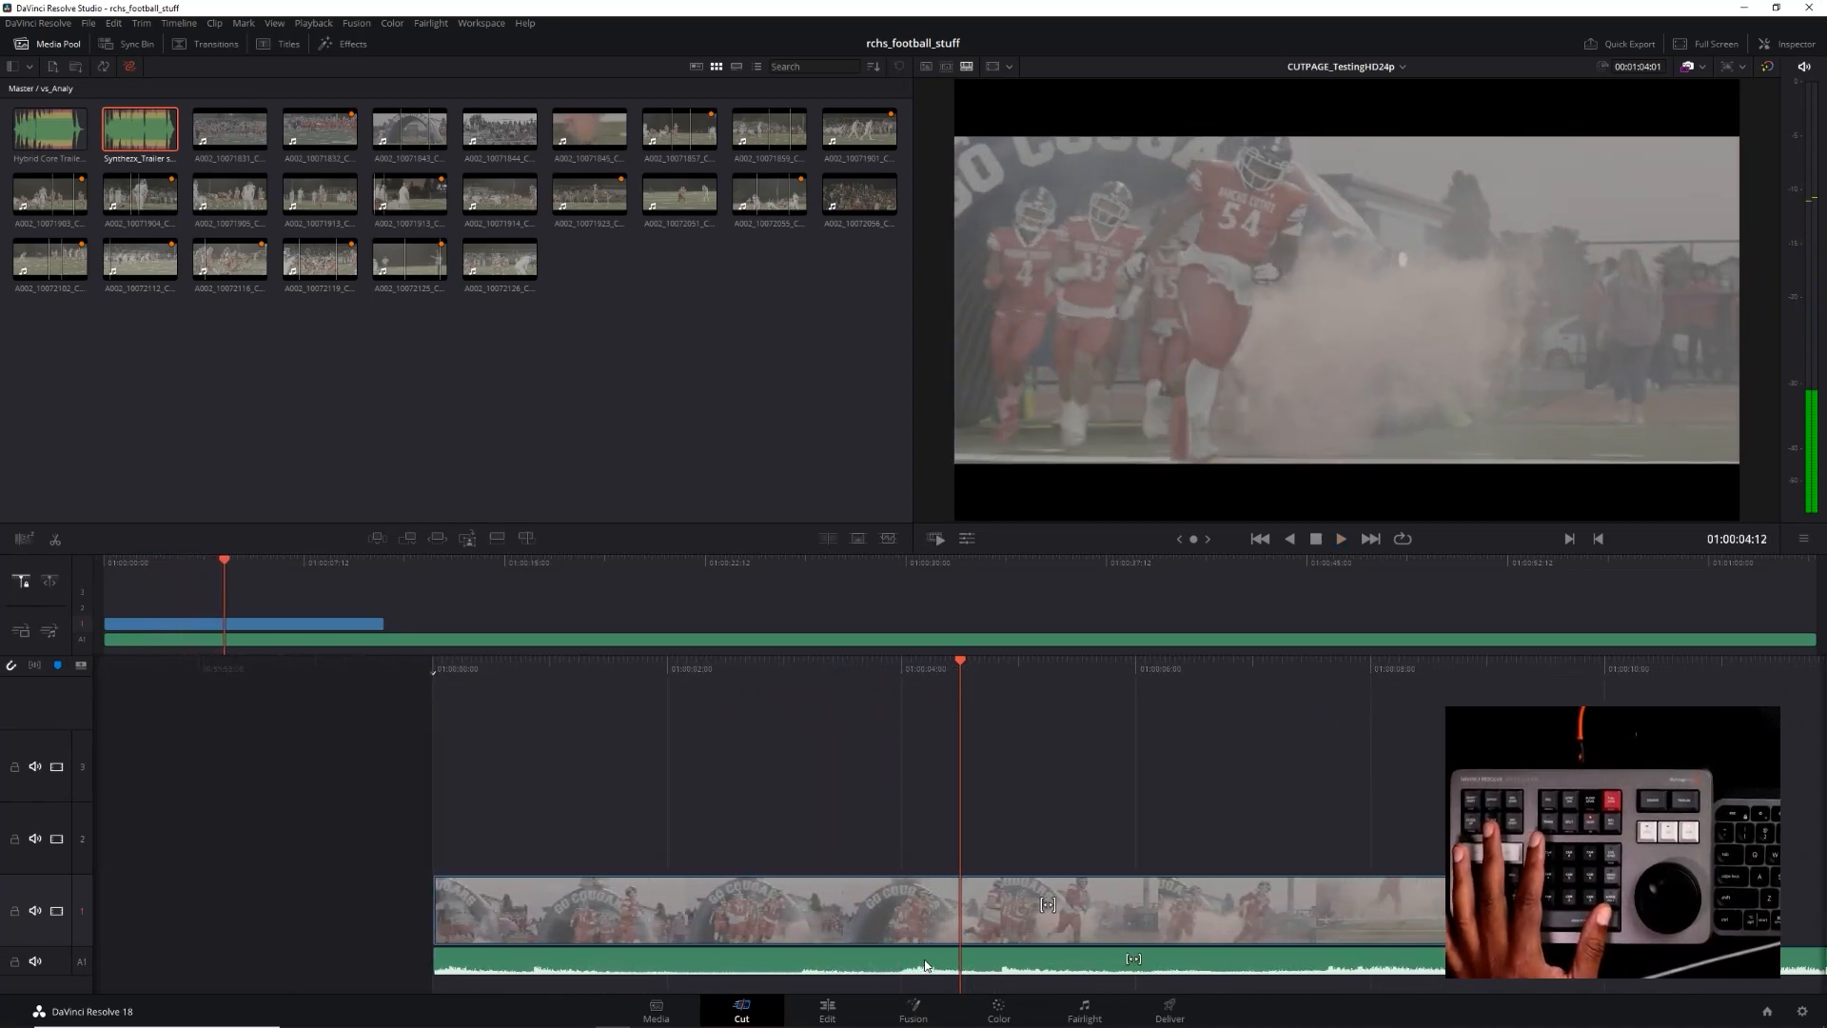
pyautogui.press('Left')
pyautogui.press('Left')
pyautogui.press('Left')
pyautogui.press('Left')
pyautogui.press('Left')
pyautogui.press('Left')
pyautogui.press('Left')
pyautogui.press('Left')
pyautogui.press('Left')
pyautogui.press('Left')
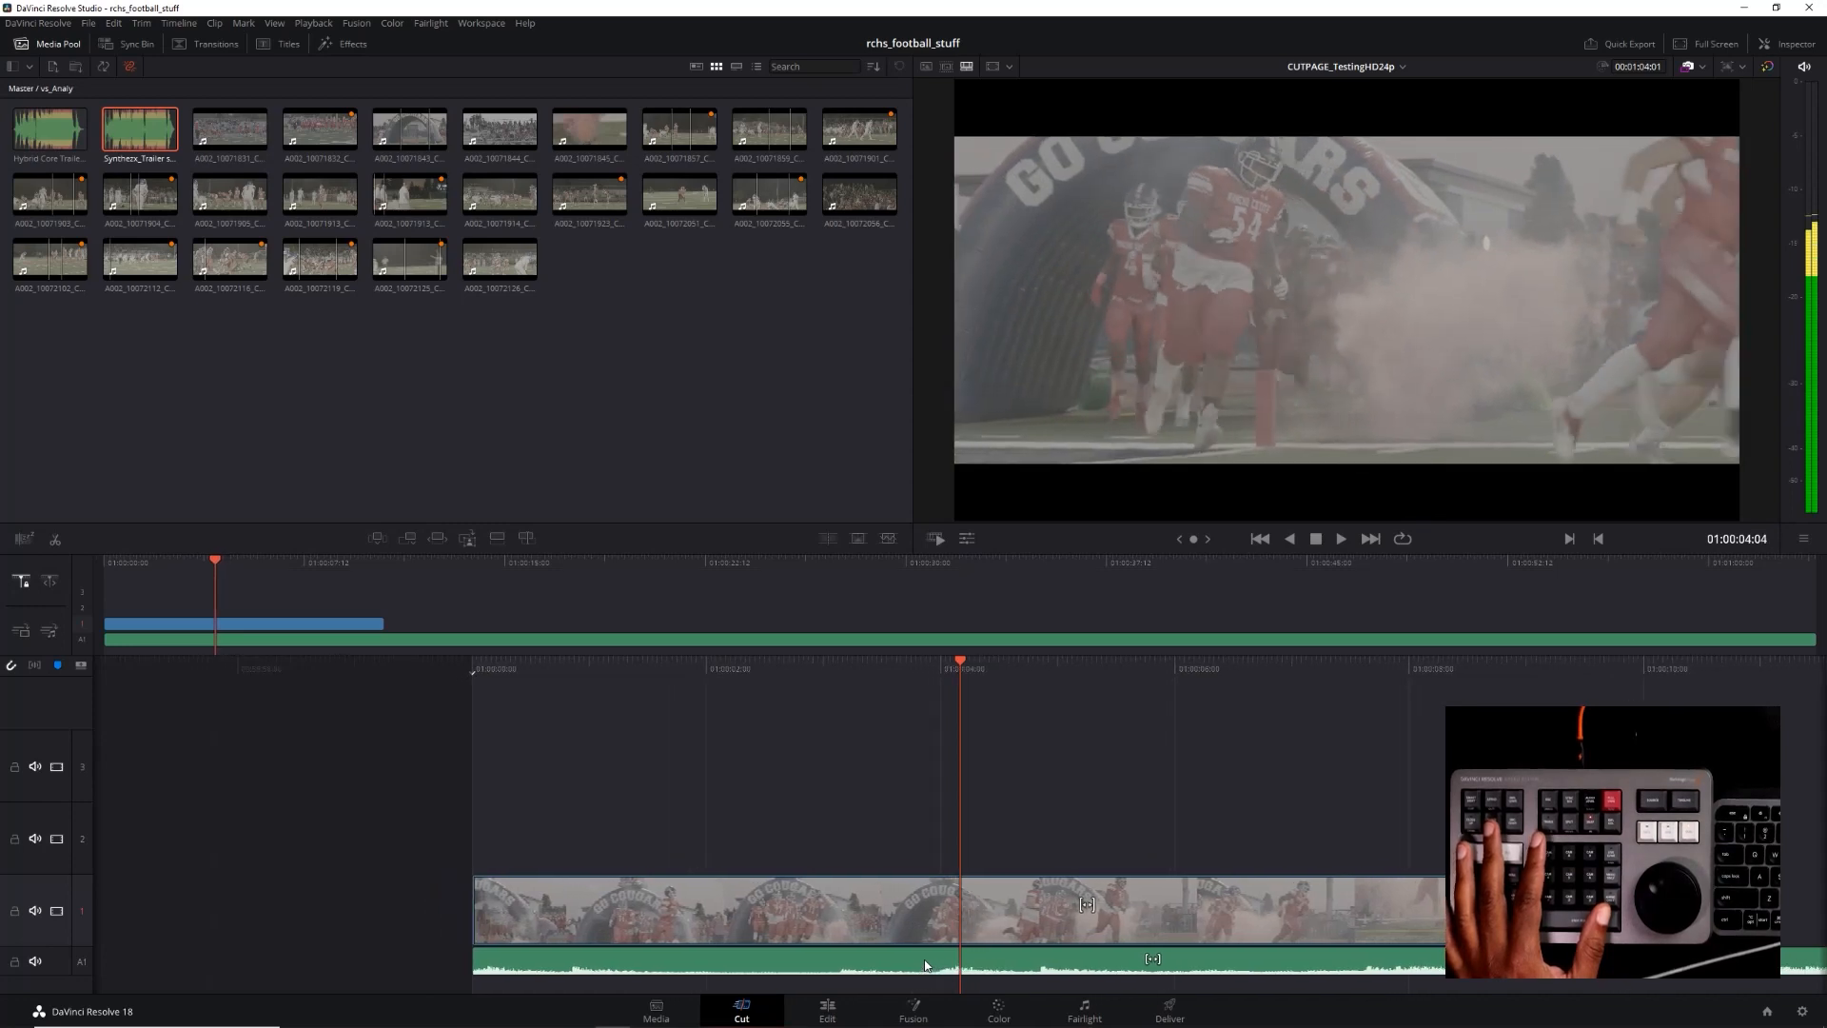
pyautogui.press('Left')
pyautogui.press('Left')
pyautogui.press('Left')
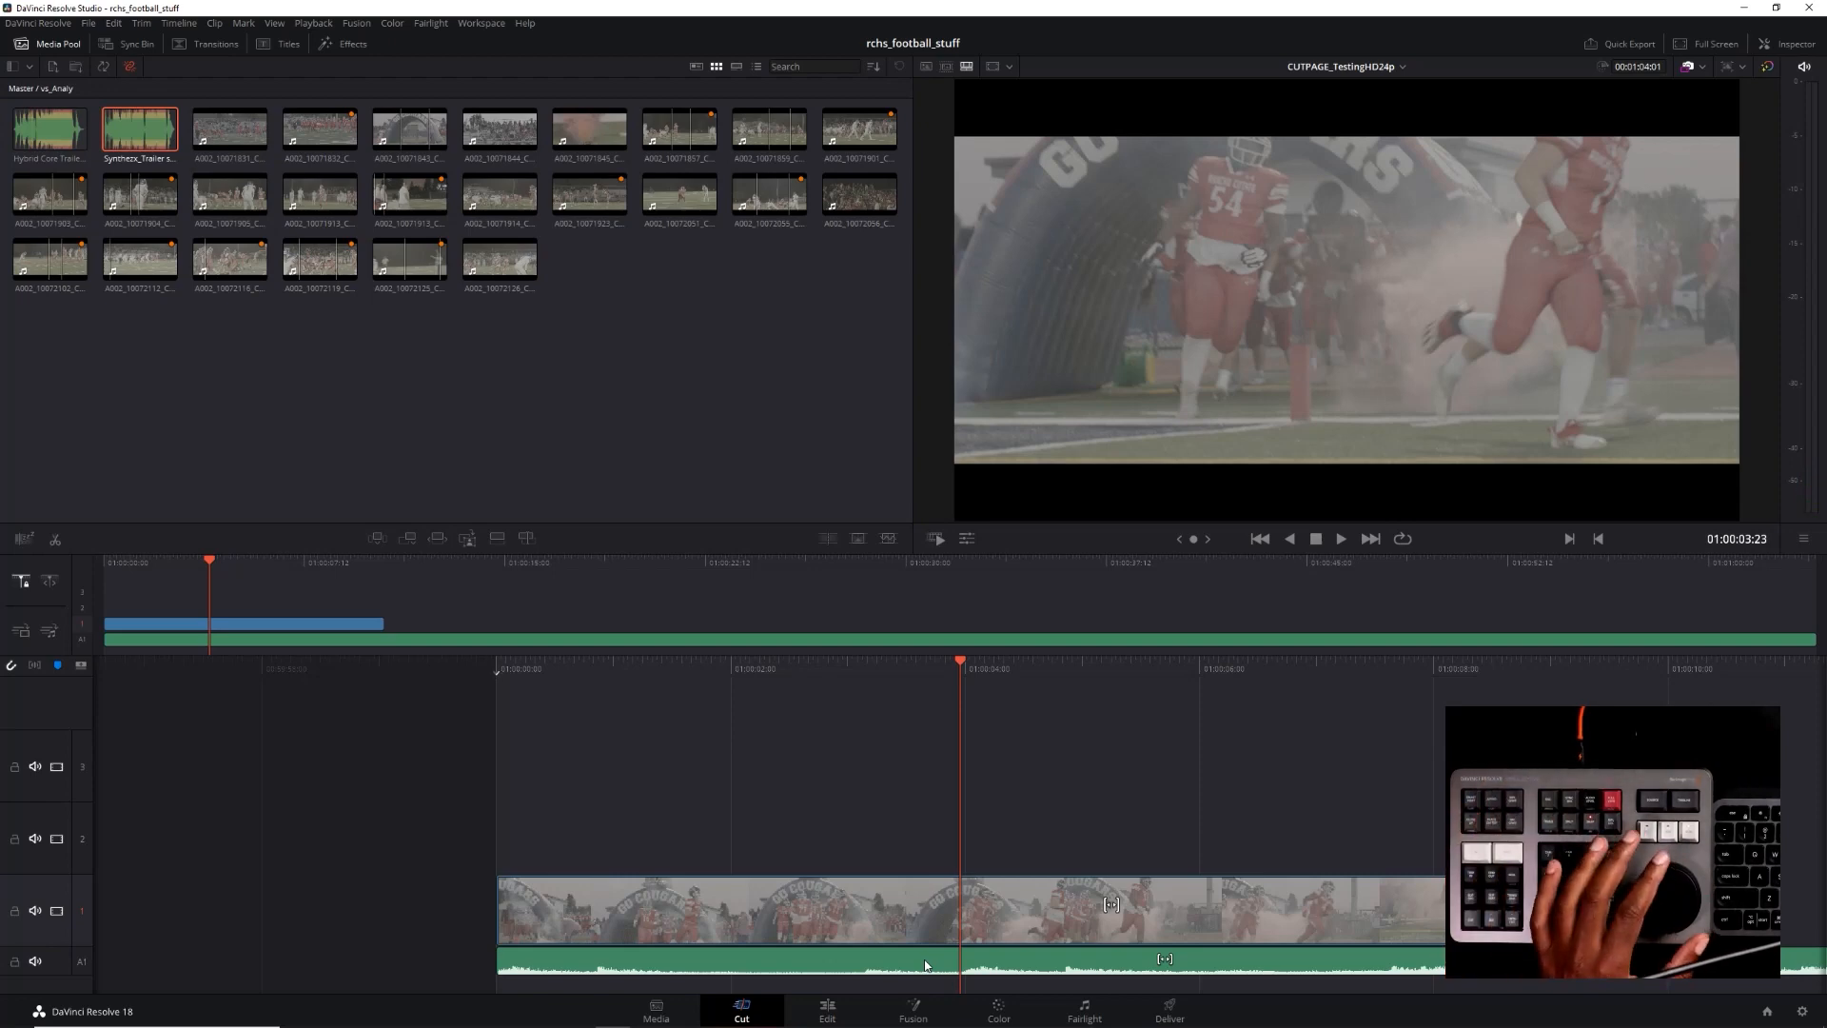
# Scan the source tape of all clips back and forth to find the tackle in the A002_10071857 clip
pyautogui.press('q')
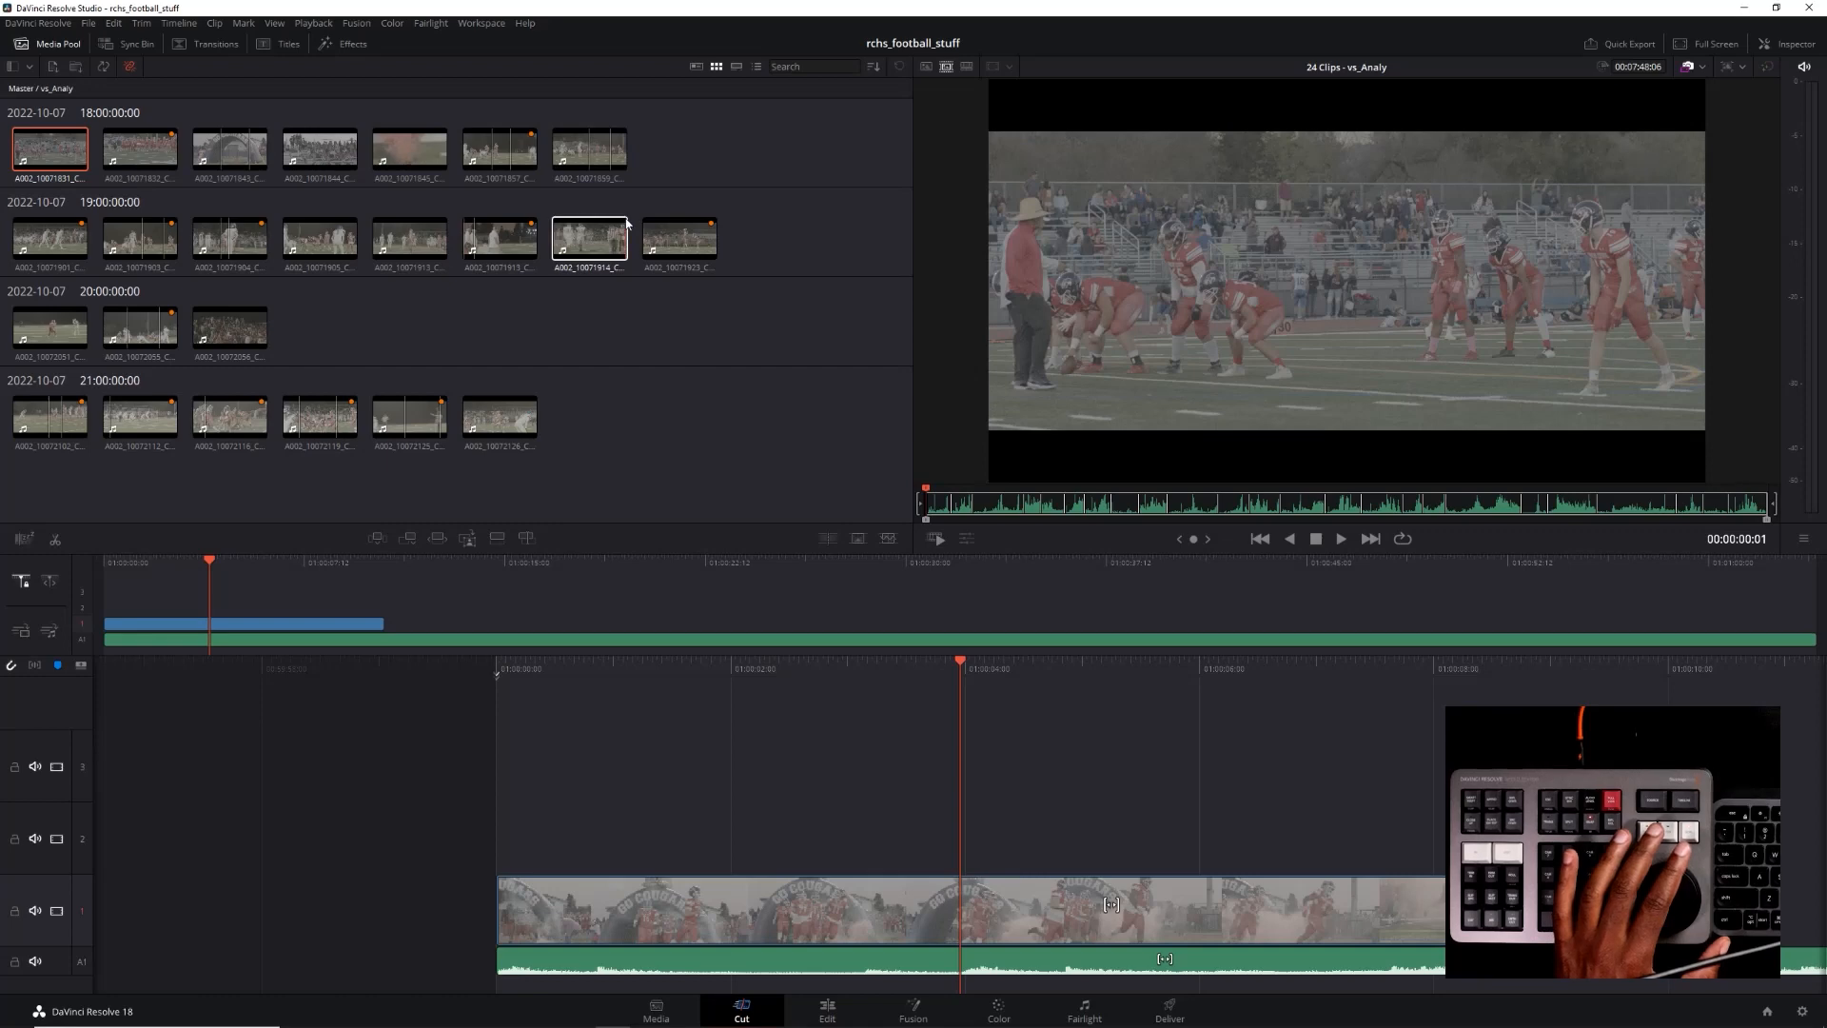
pyautogui.press('l')
pyautogui.press('l')
pyautogui.press('l')
pyautogui.press('l')
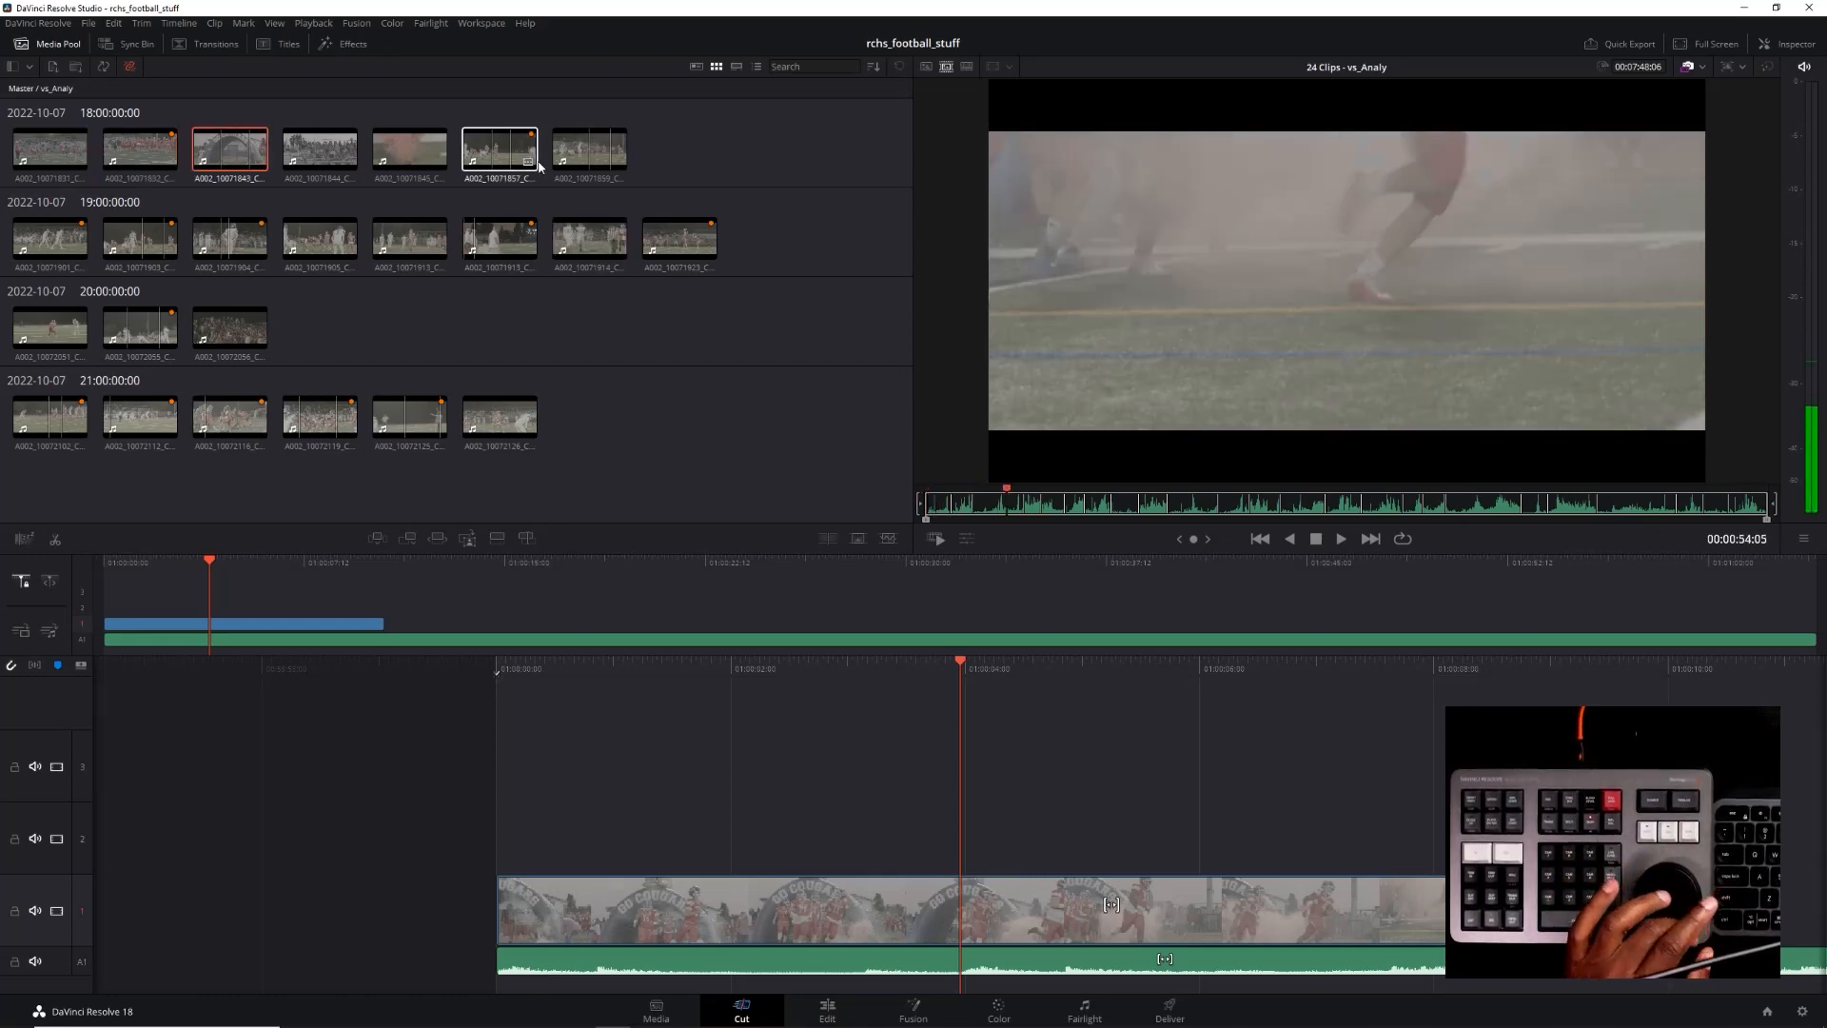
pyautogui.press('j')
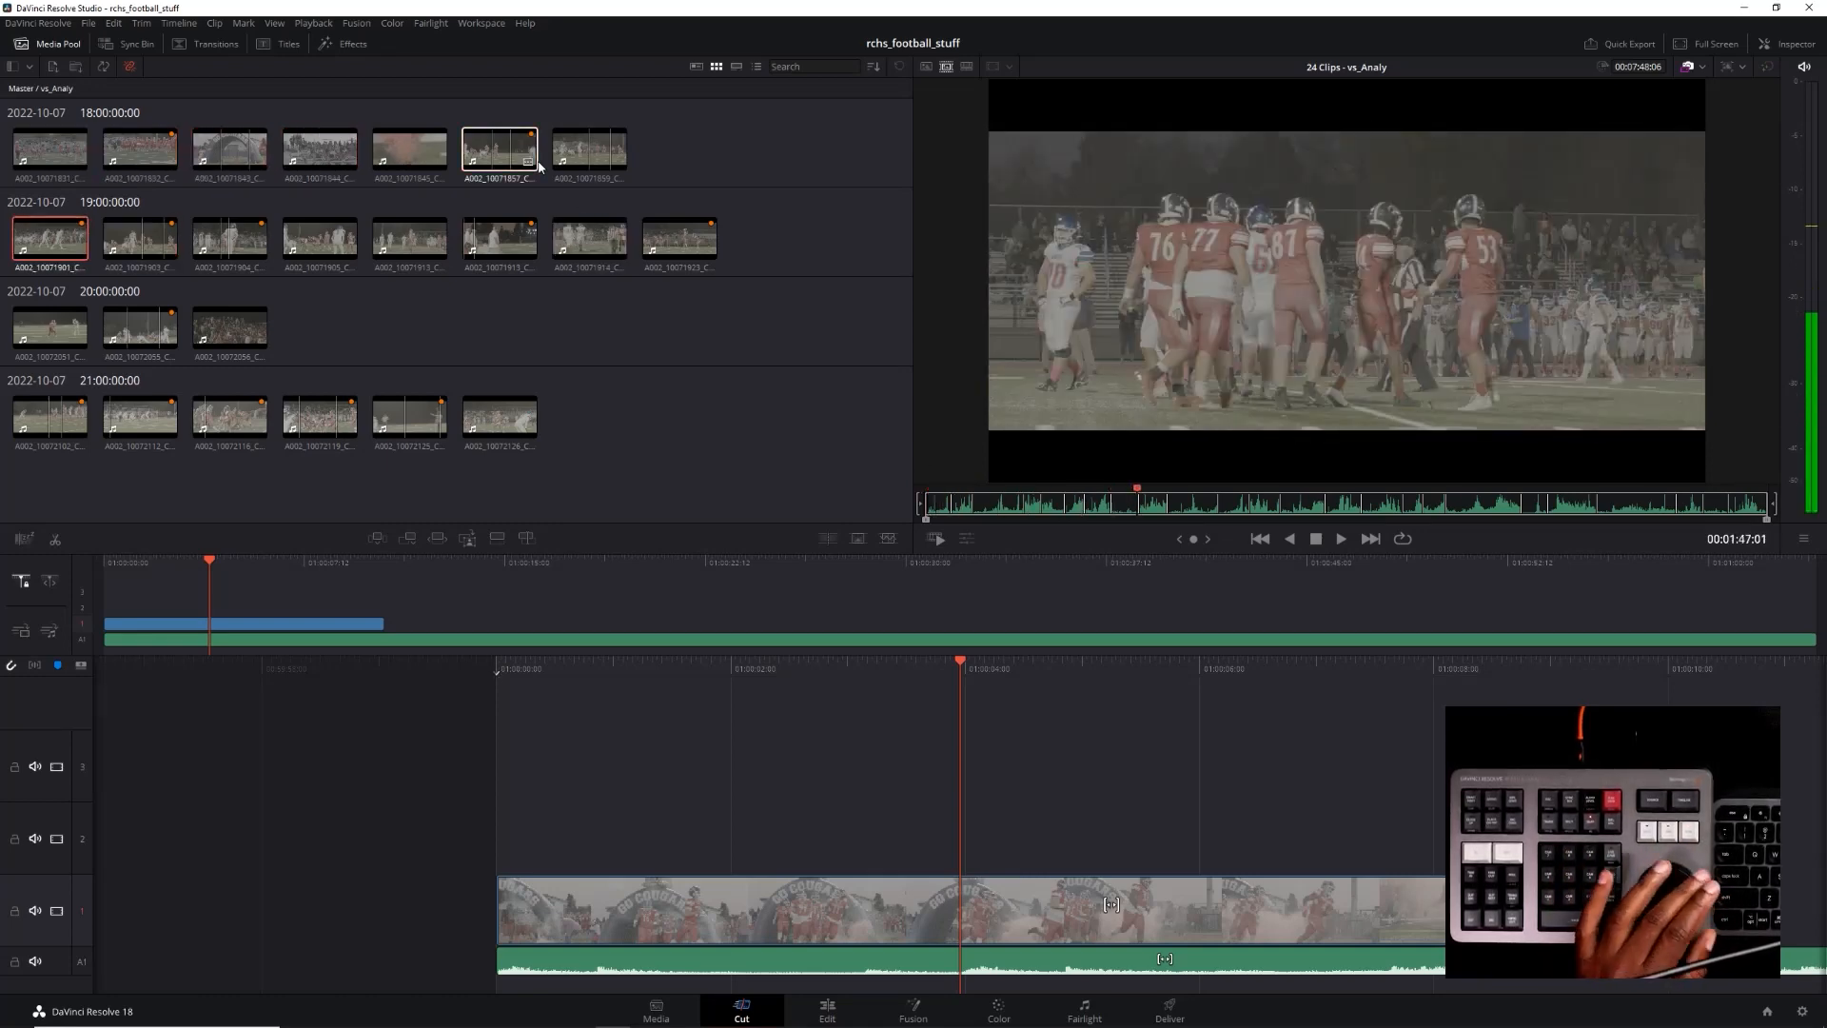
pyautogui.press('l')
pyautogui.press('j')
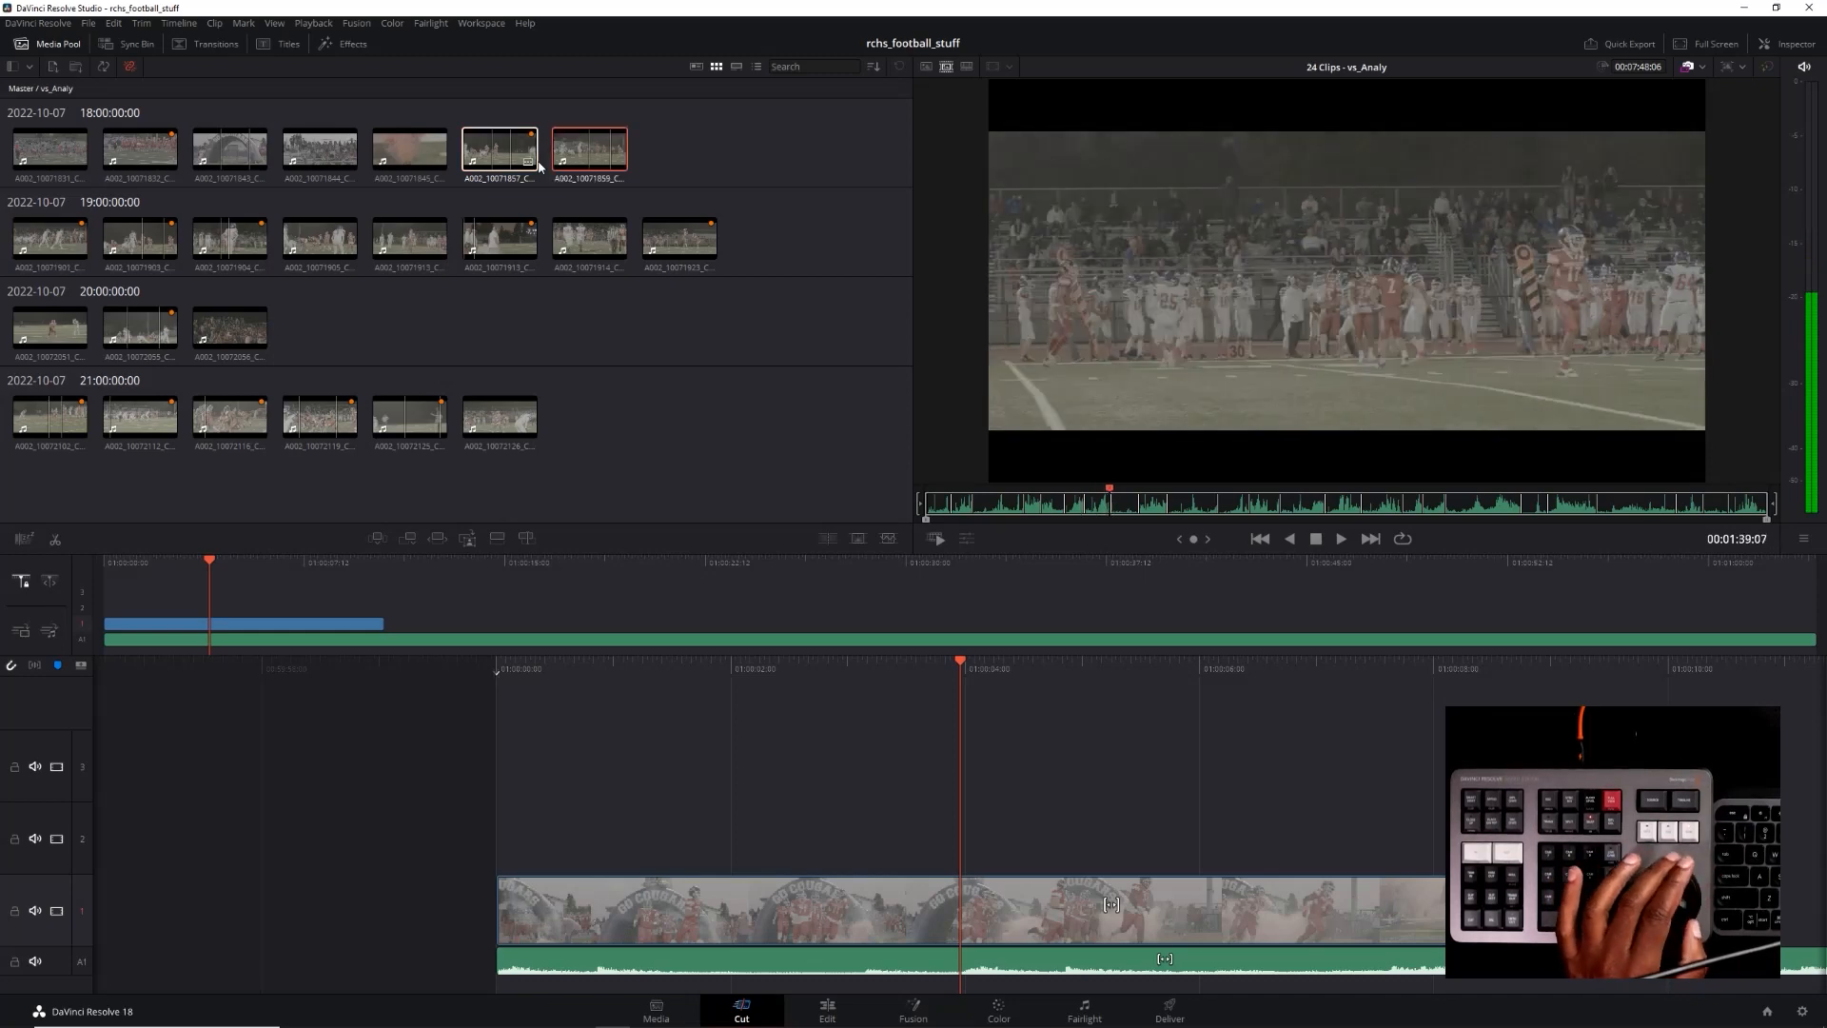
pyautogui.press('l')
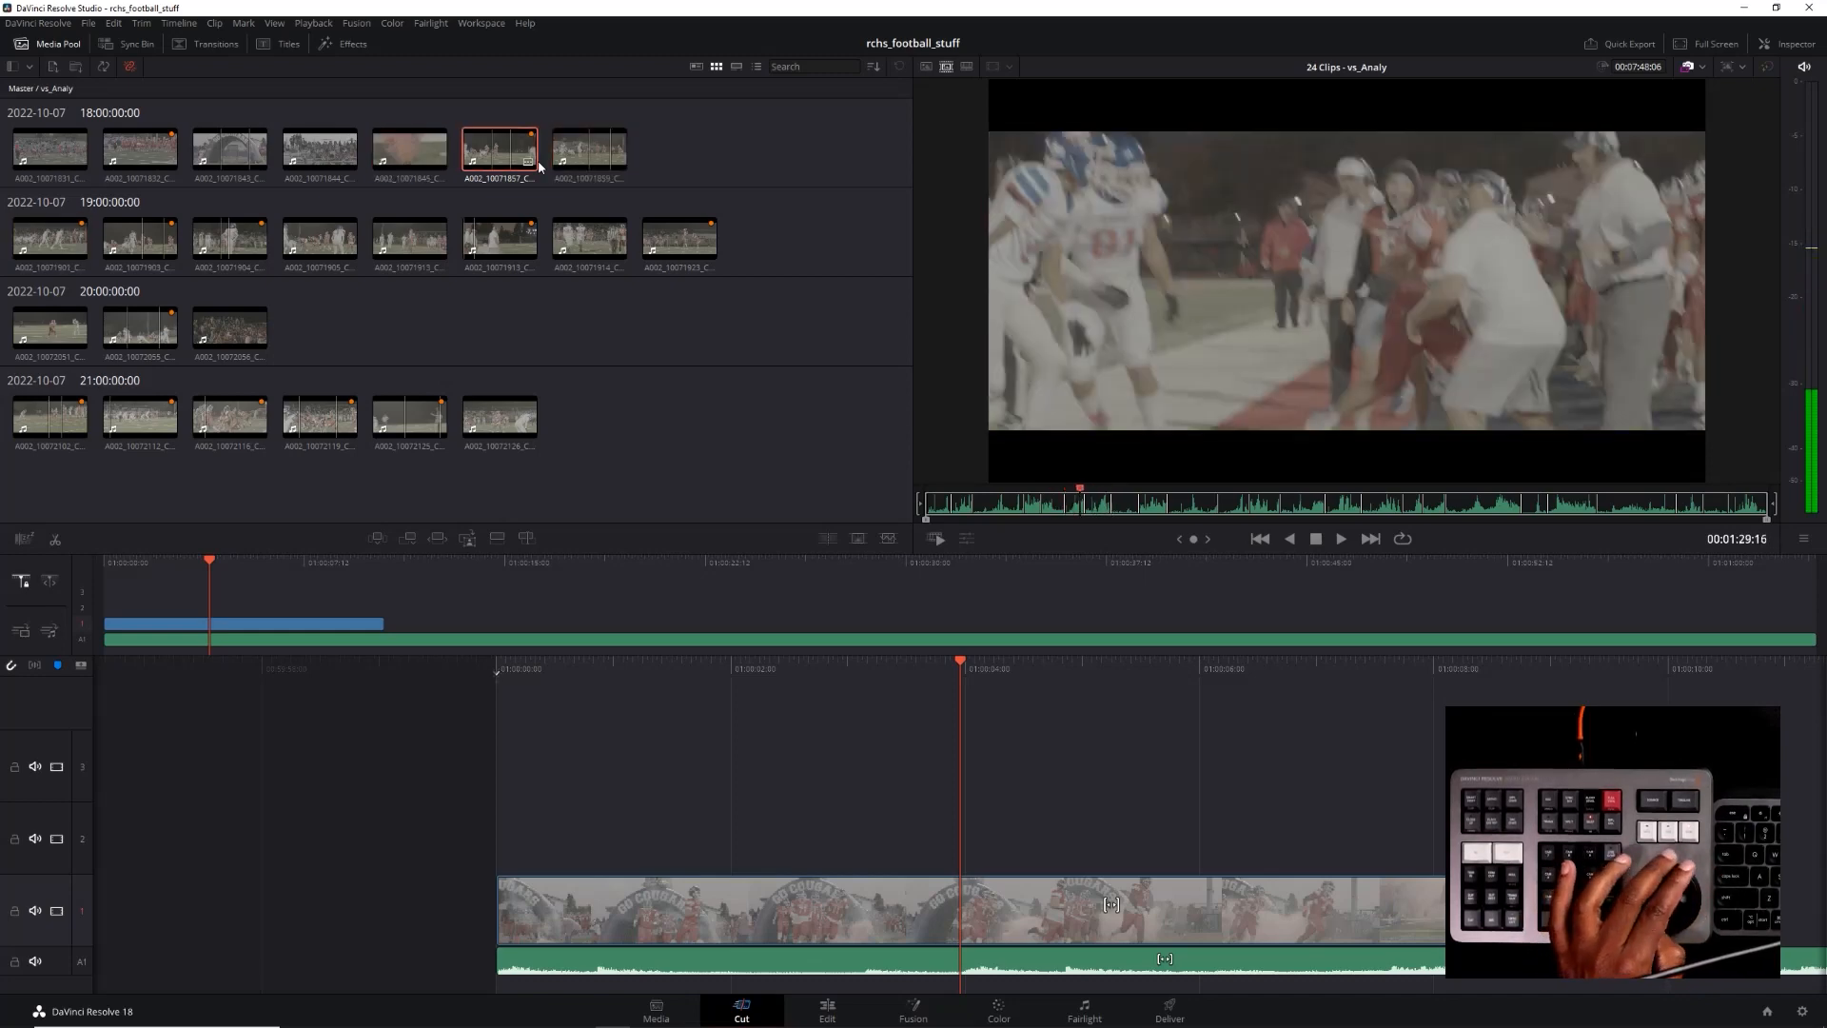
pyautogui.press('j')
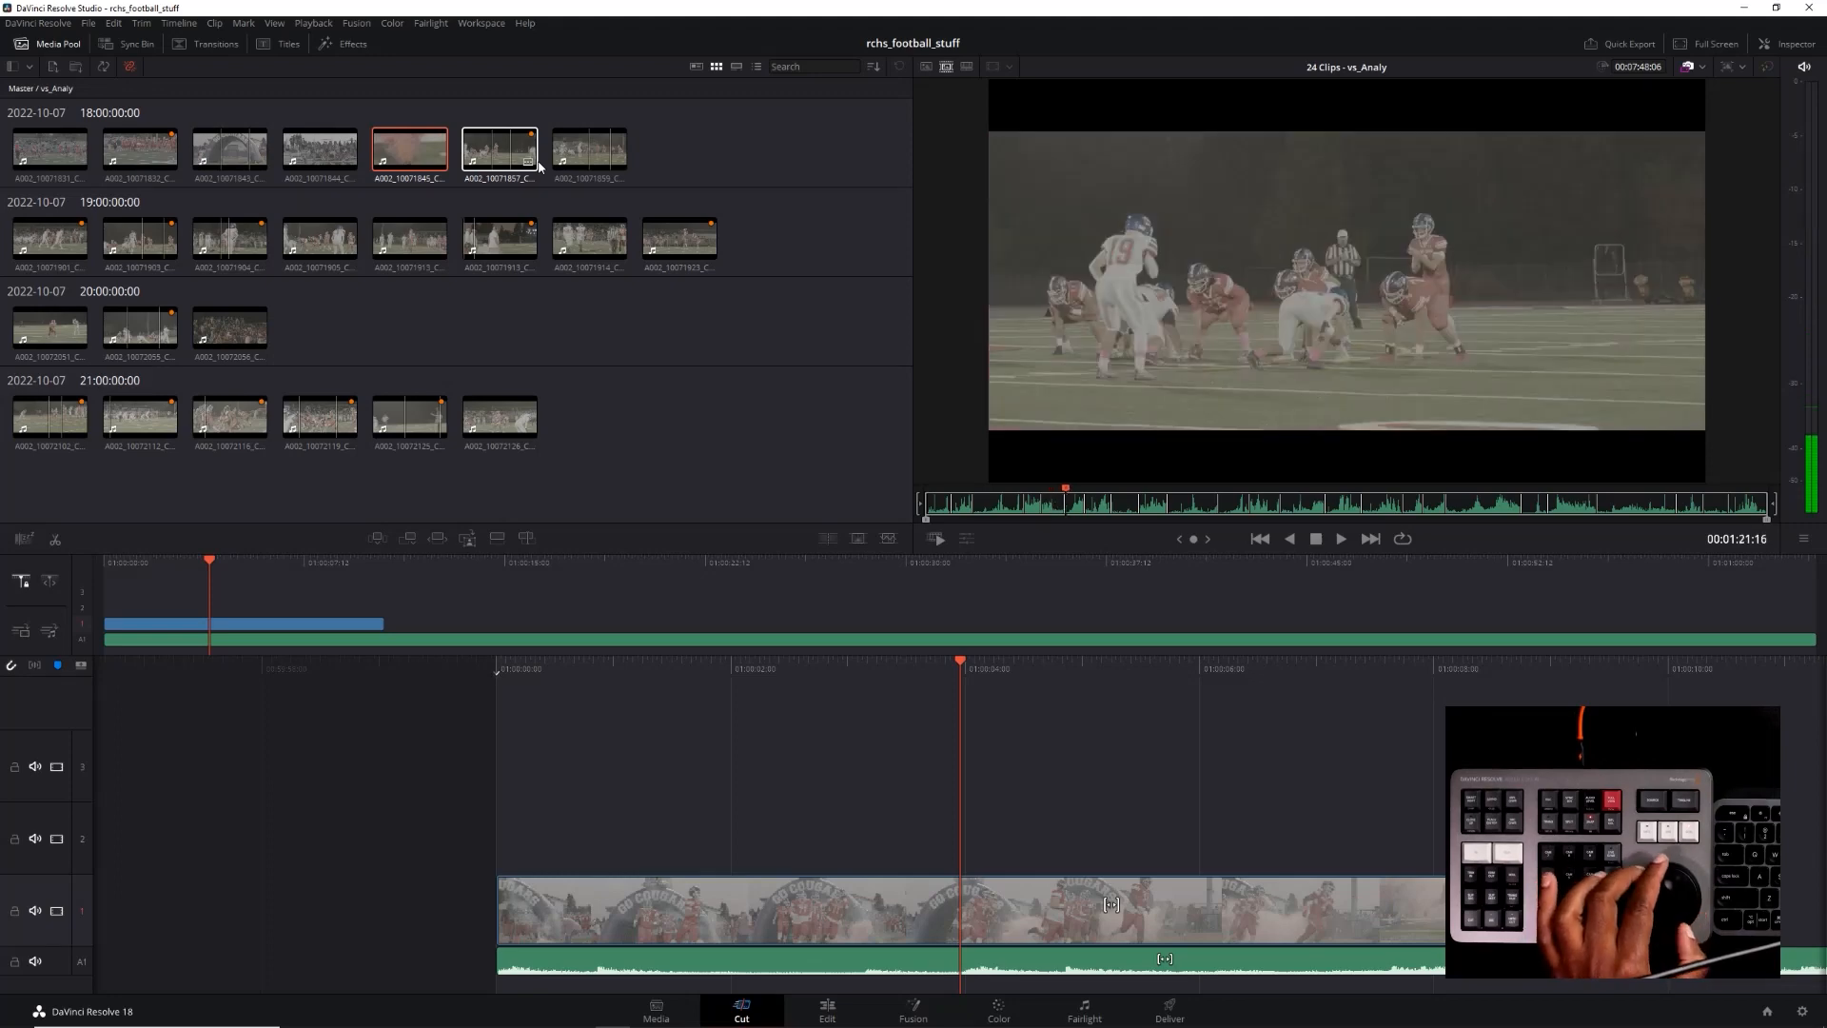
pyautogui.press('j')
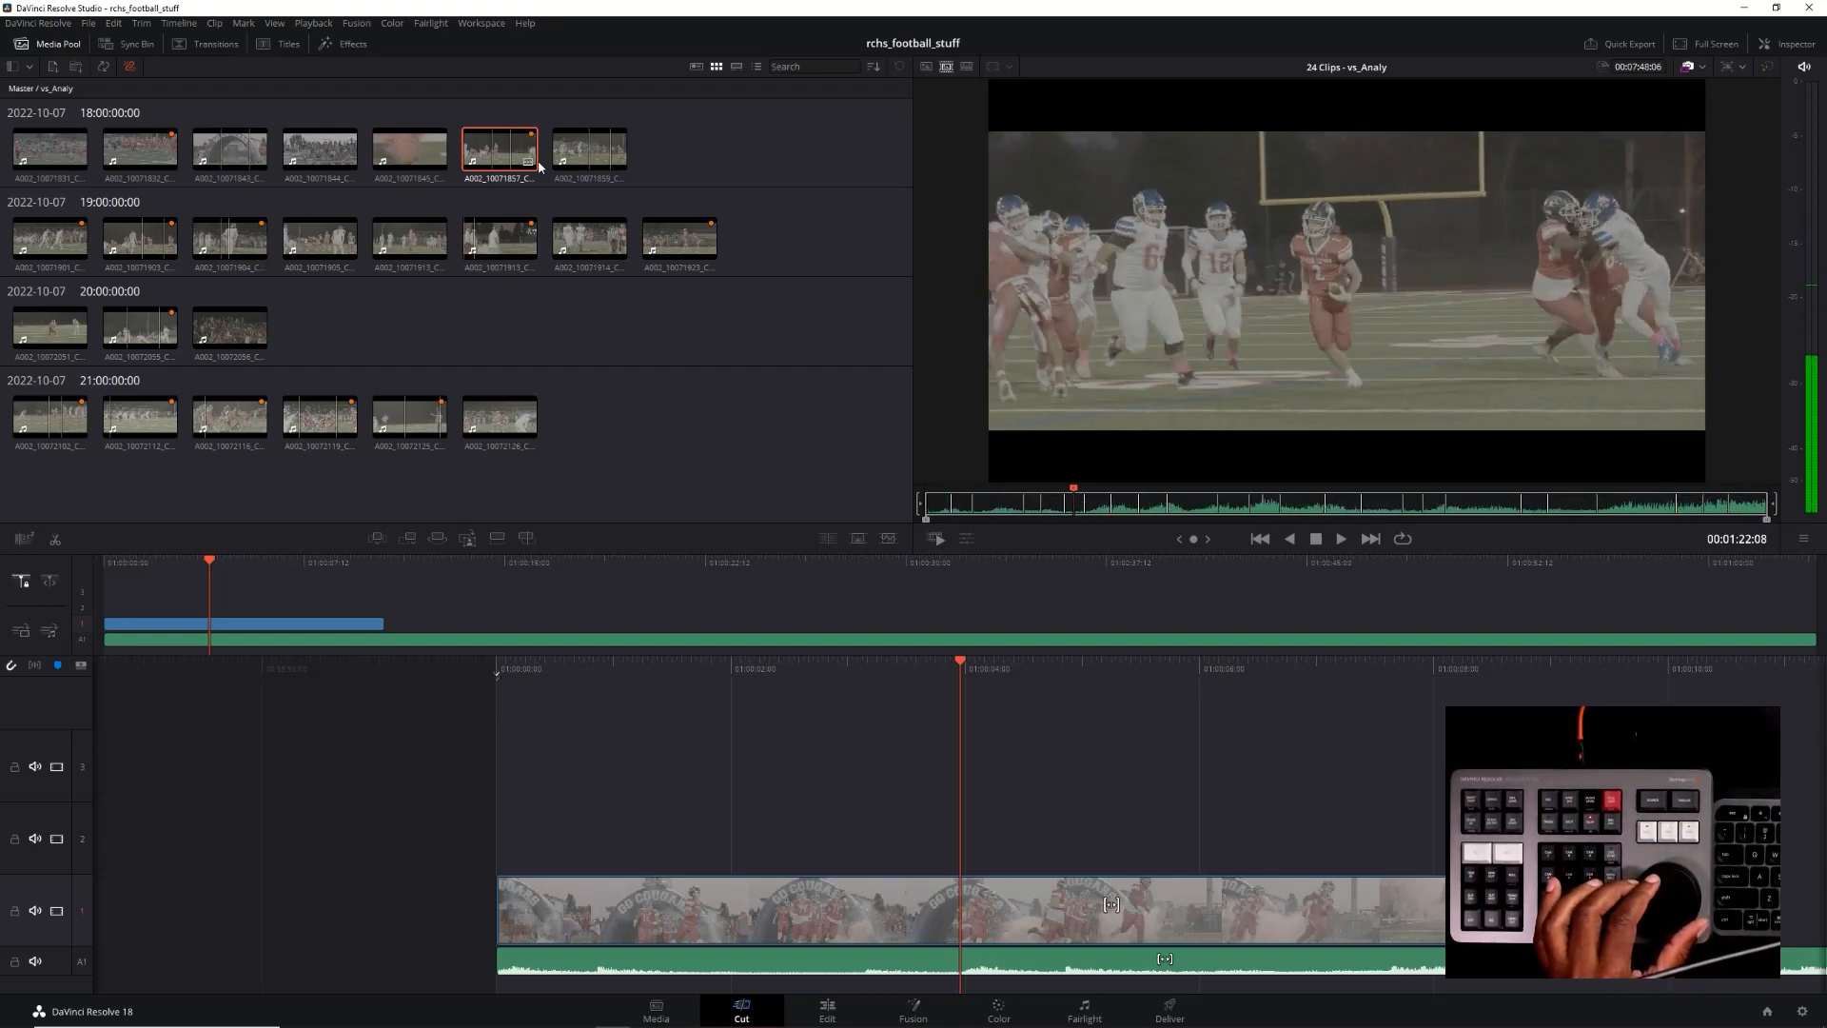
pyautogui.press('l')
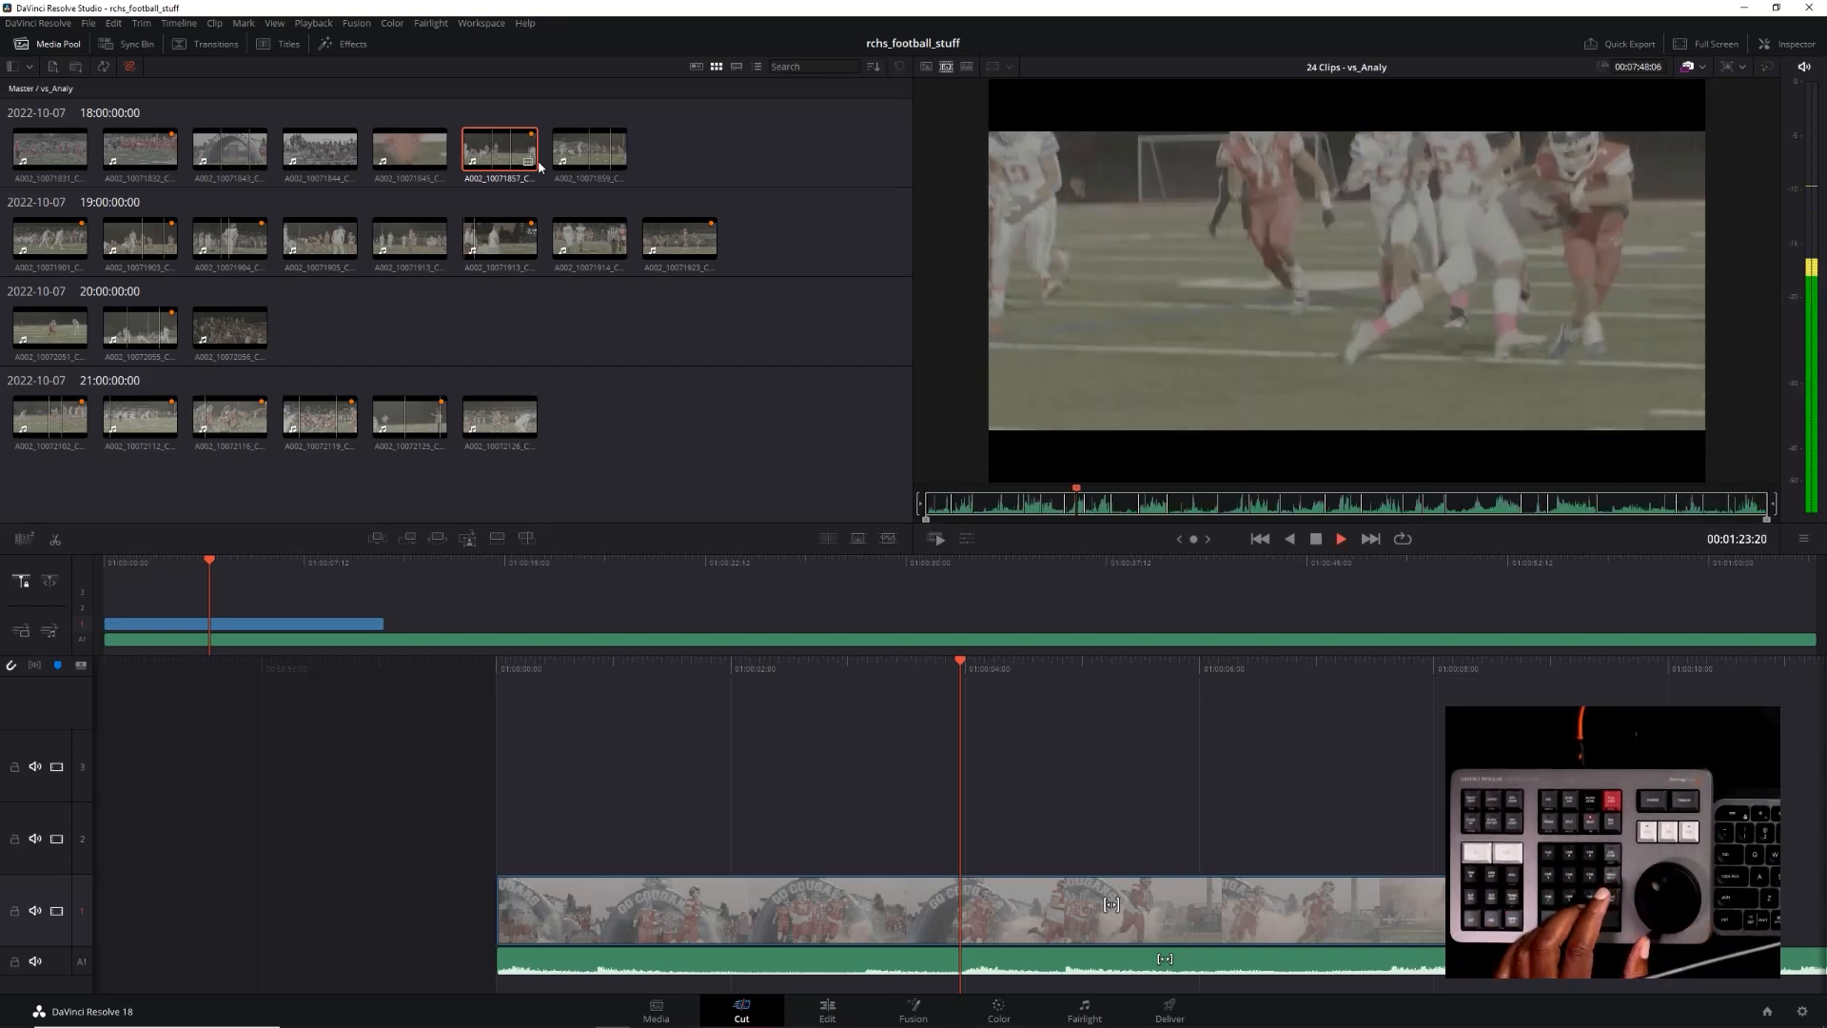
# Park on the tackle frame at 00:01:23:15, open A002_10071857_C010.braw as a single source clip and mark its in point there
pyautogui.press('Left')
pyautogui.press('Left')
pyautogui.press('Left')
pyautogui.press('Left')
pyautogui.press('Left')
pyautogui.press('Left')
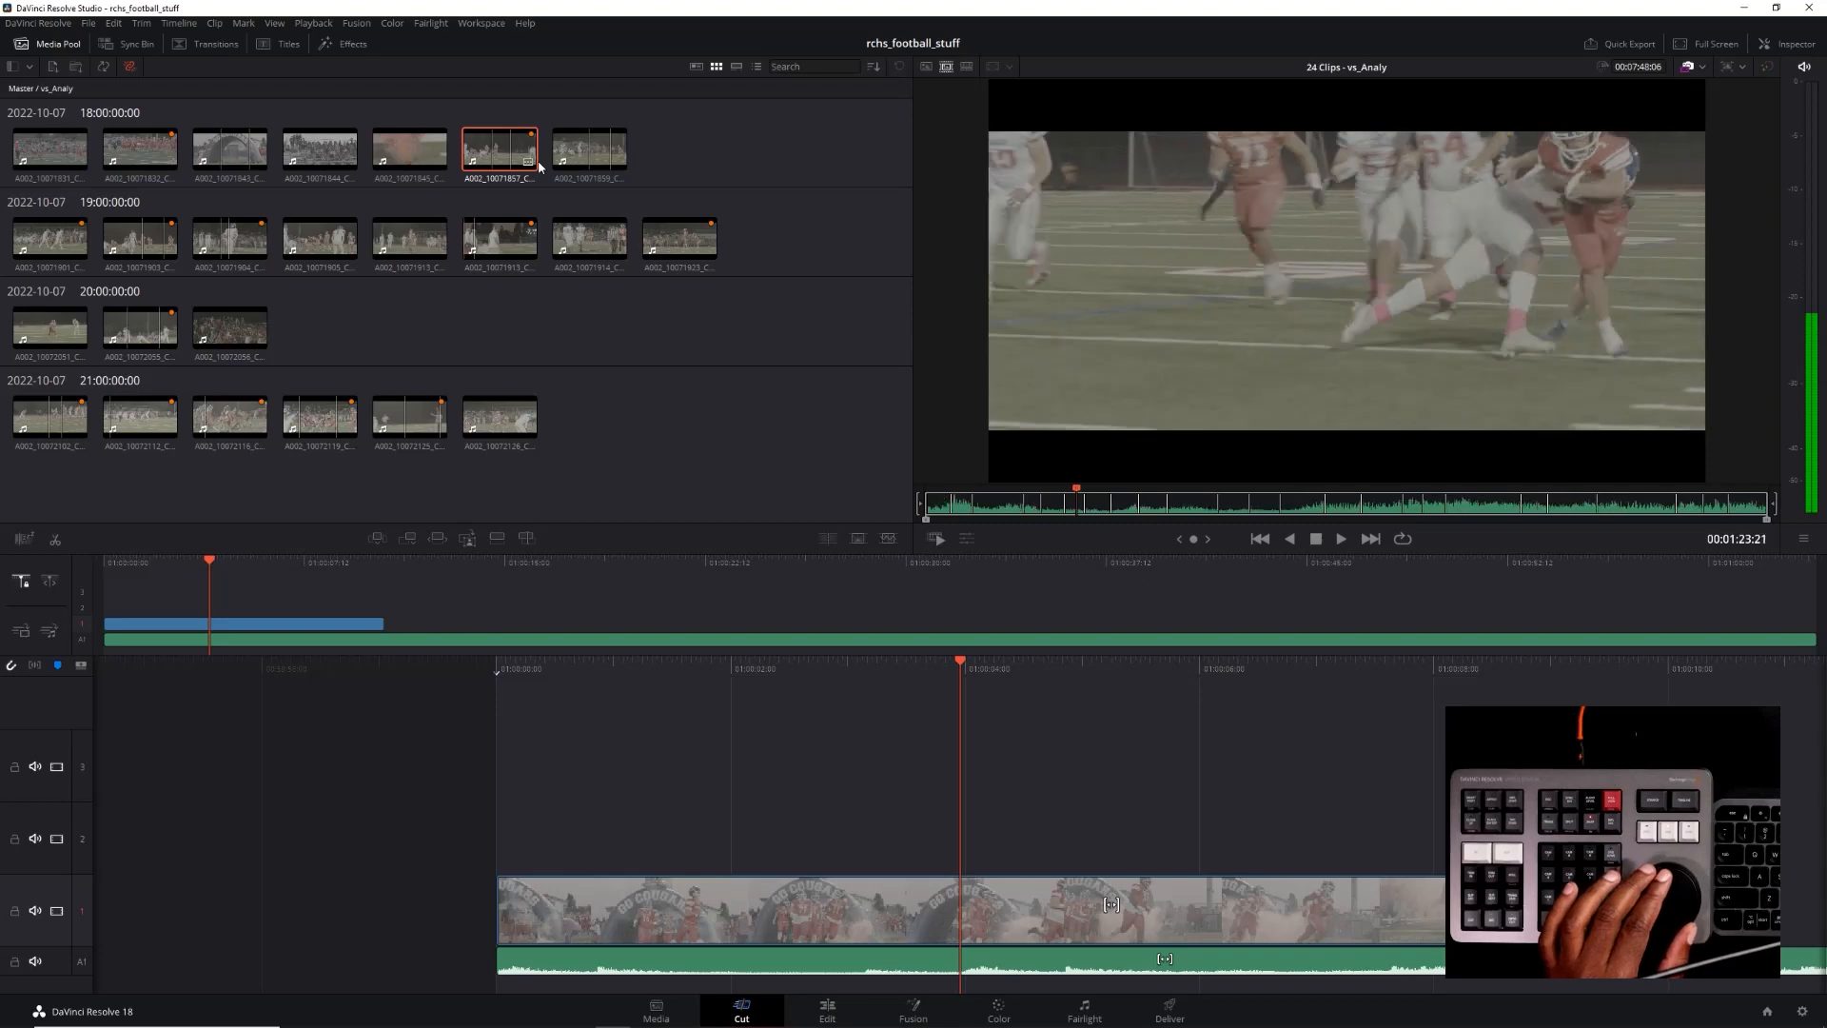
pyautogui.press('Left')
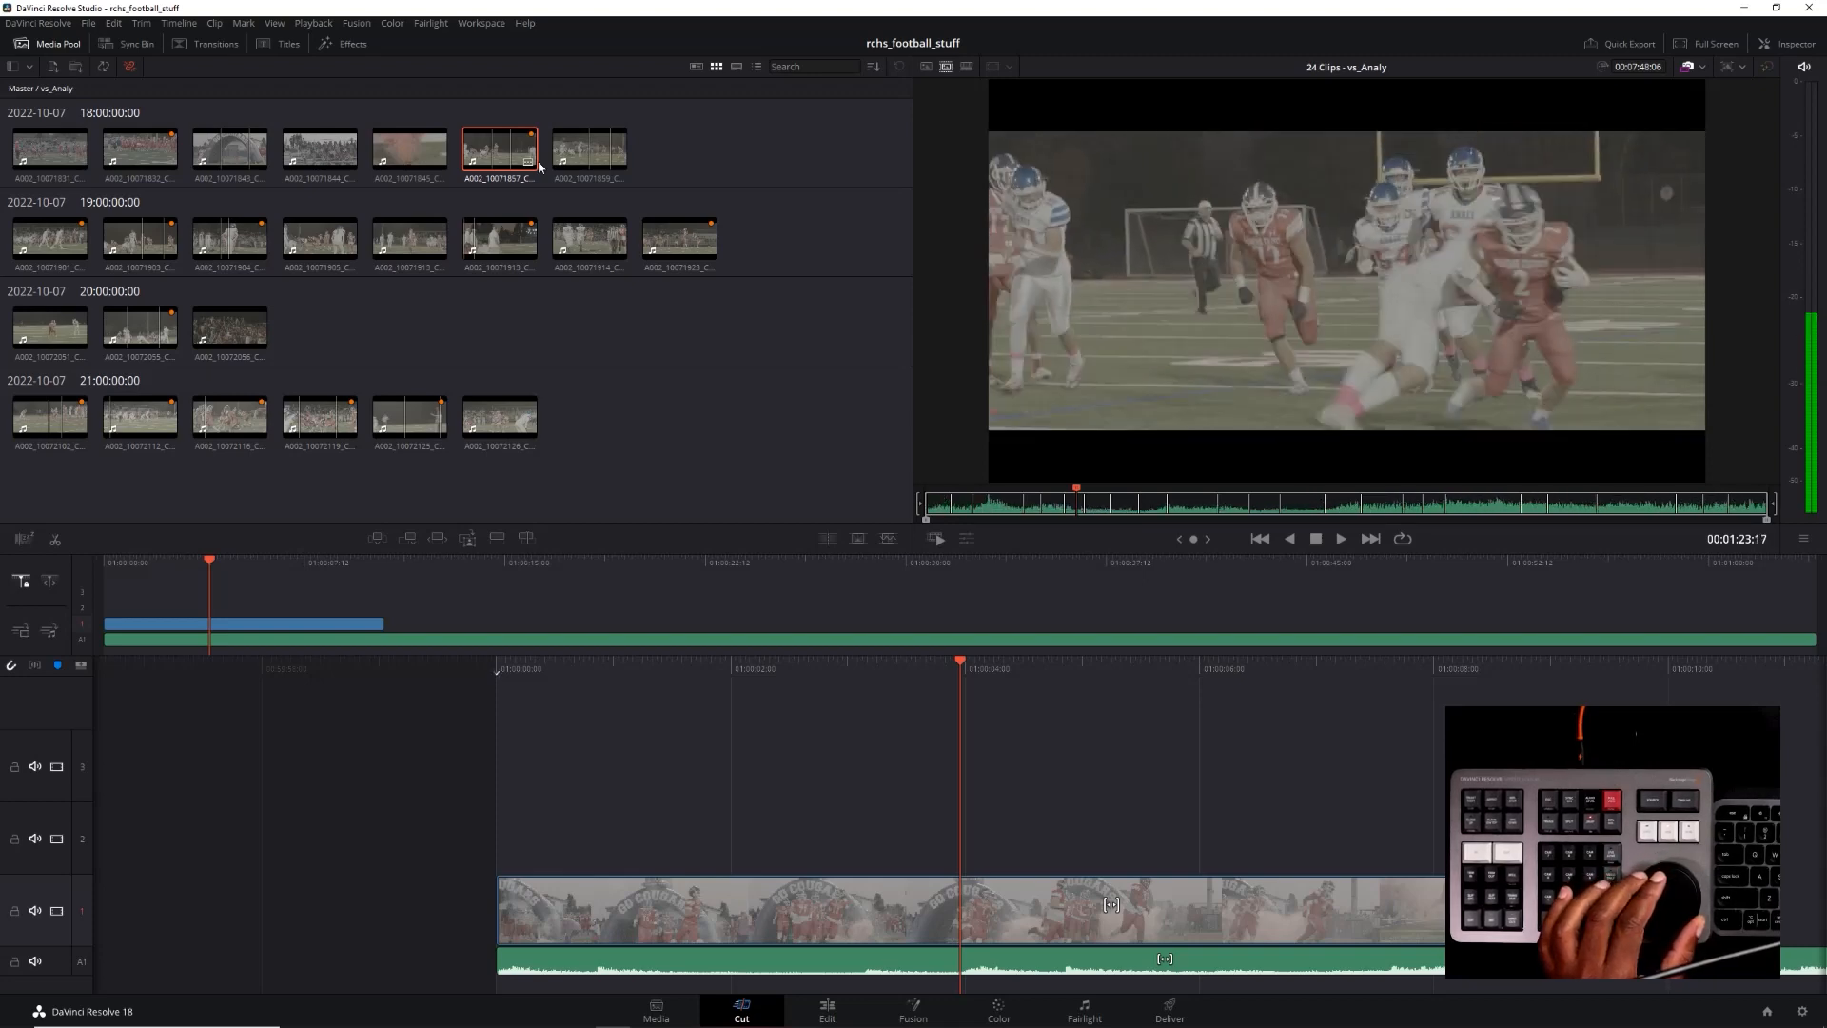
pyautogui.press('Left')
pyautogui.press('Left')
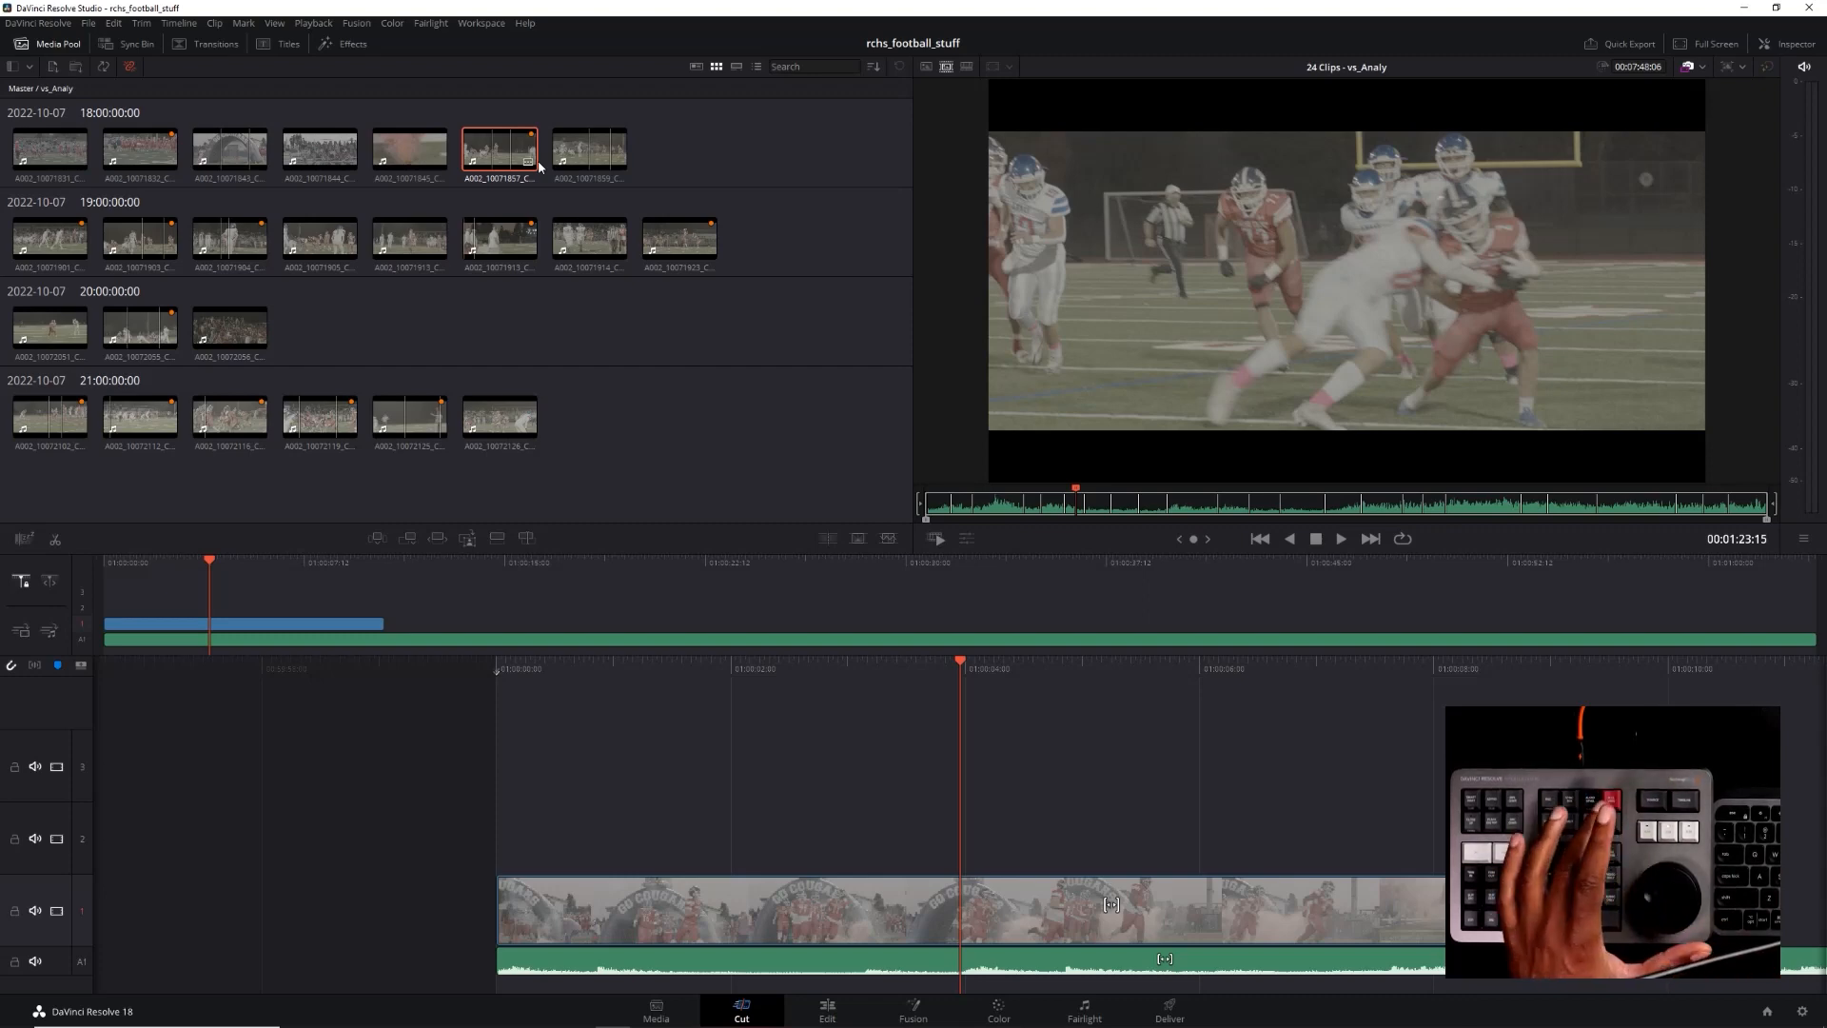
pyautogui.click(925, 69)
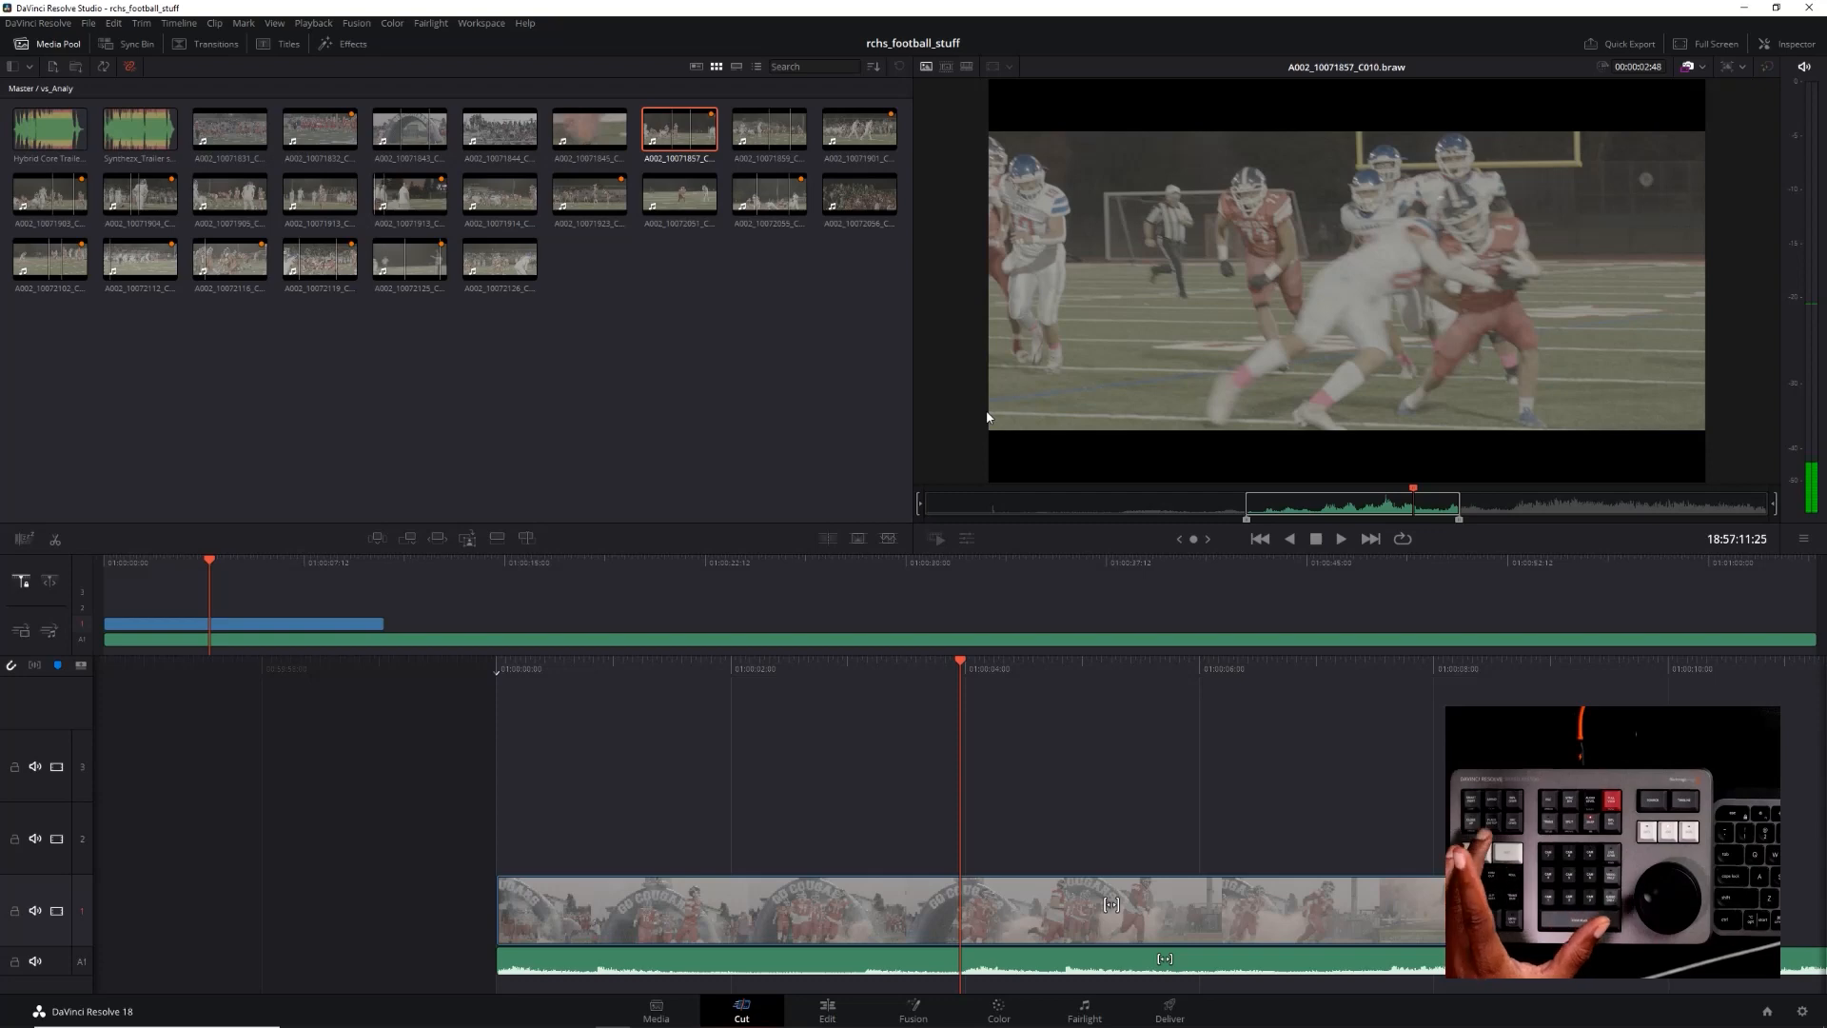
pyautogui.press('i')
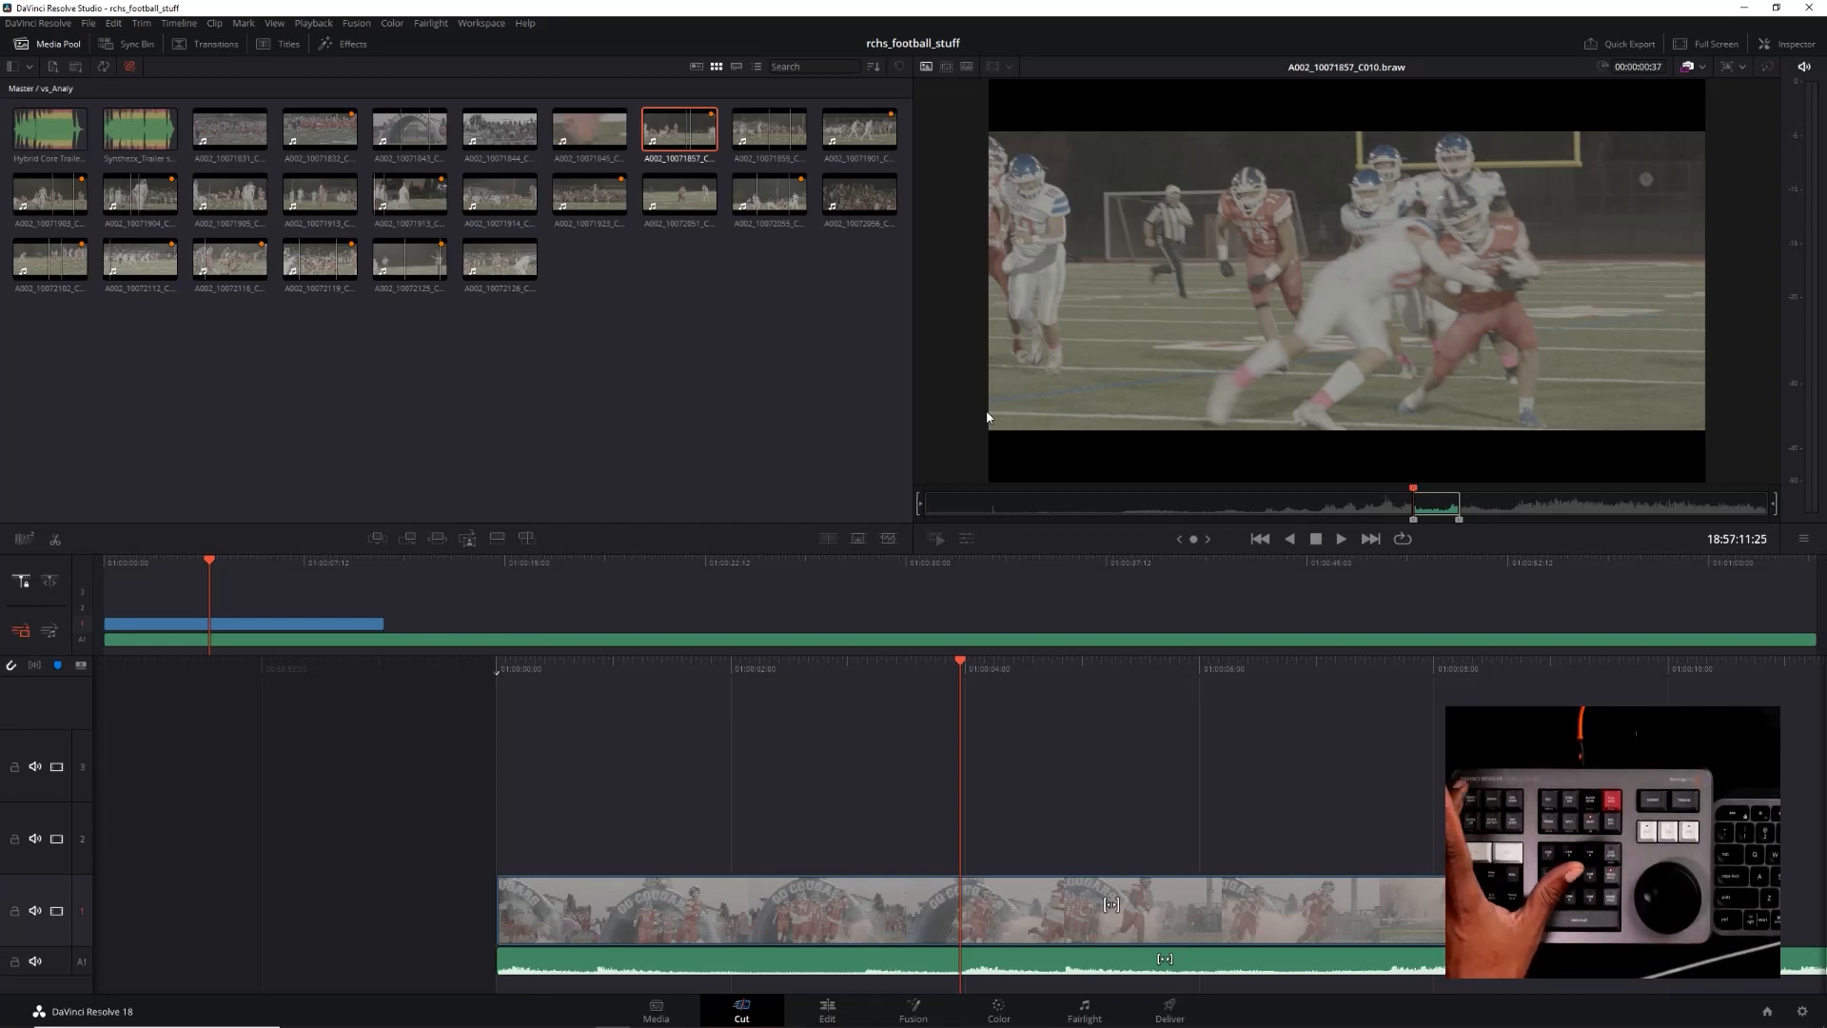
# Undo the clip's insertion at the timeline's start and append the marked tackle clip after the tunnel run-out clip instead
pyautogui.press('F9')
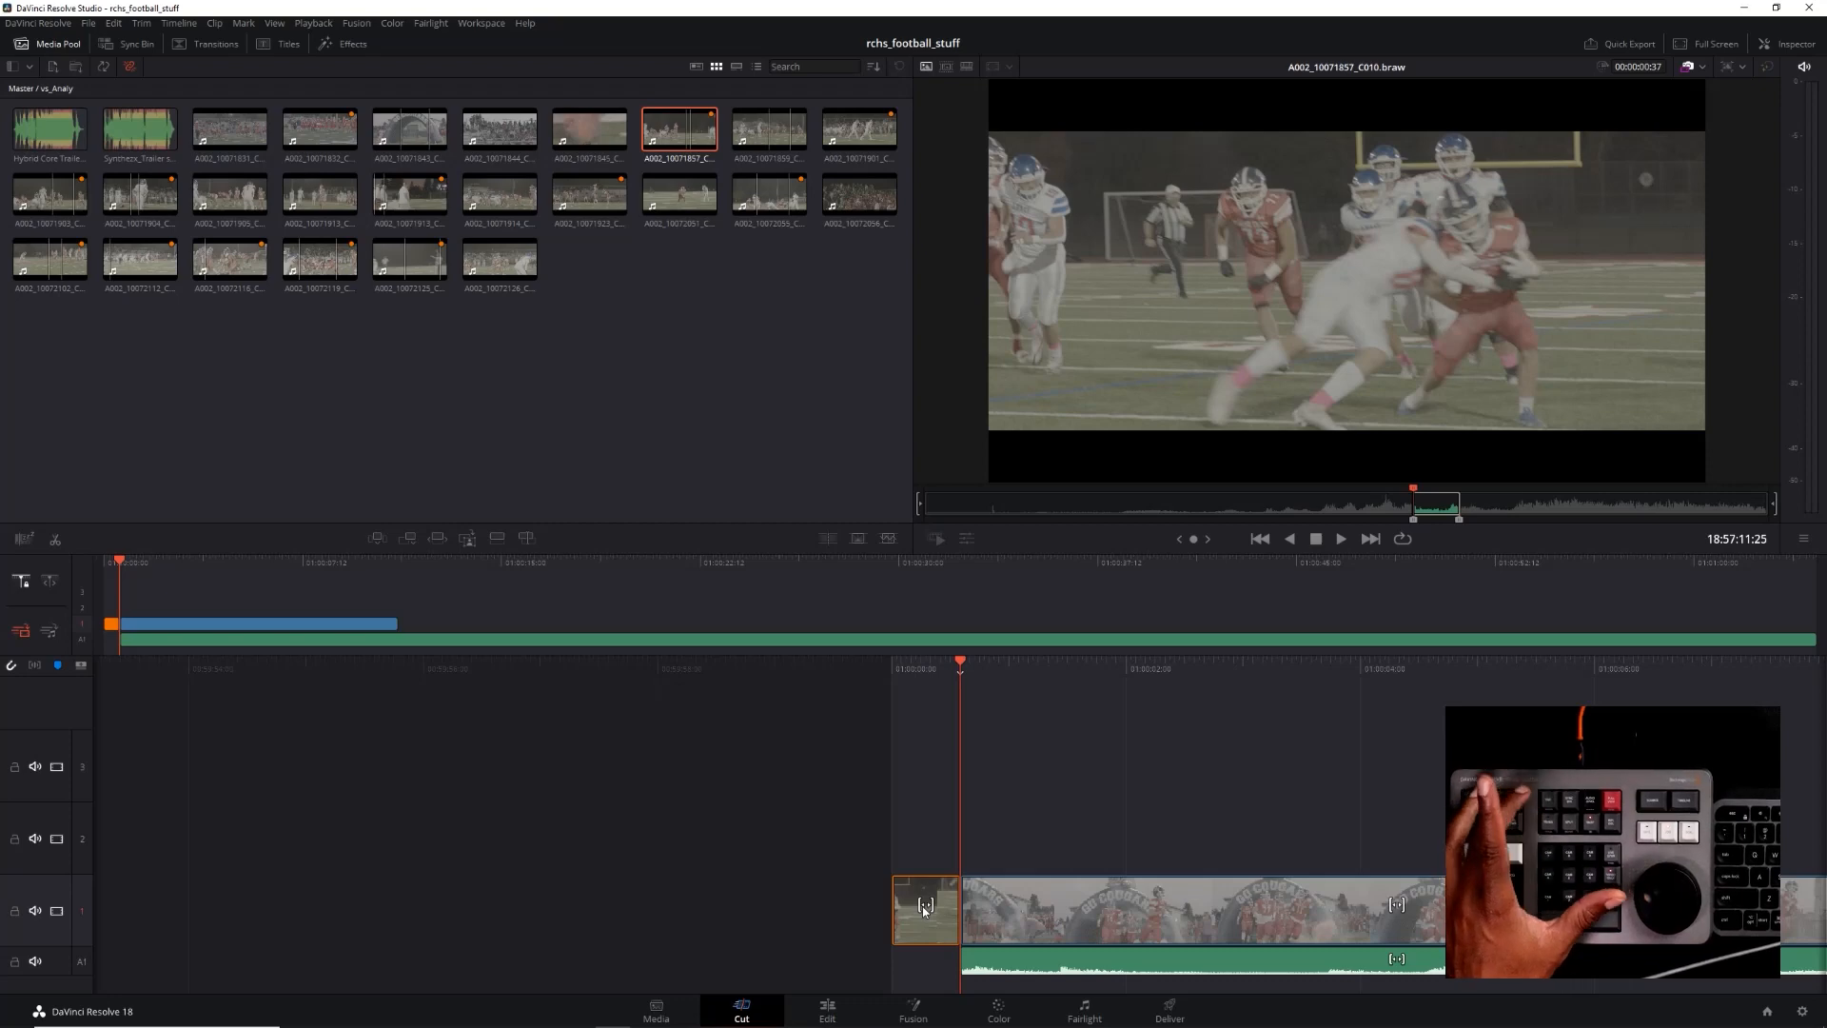
pyautogui.hotkey('ctrl', 'z')
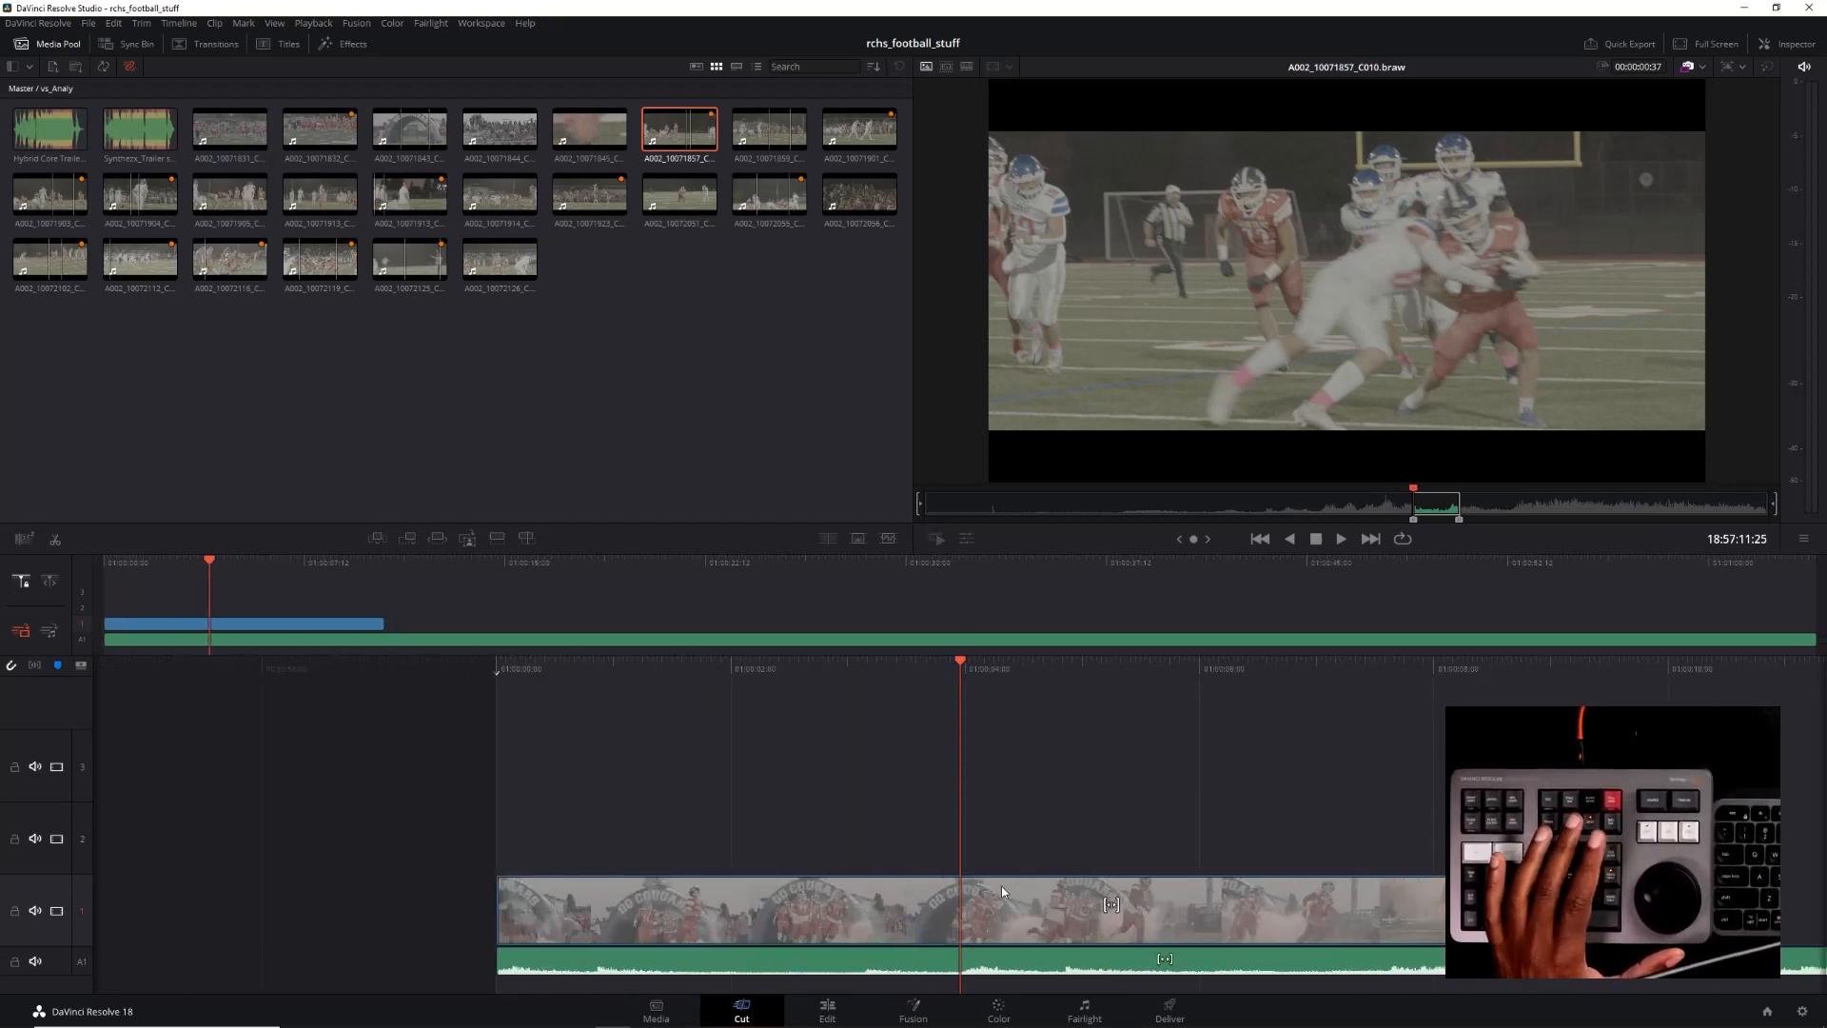
pyautogui.click(962, 931)
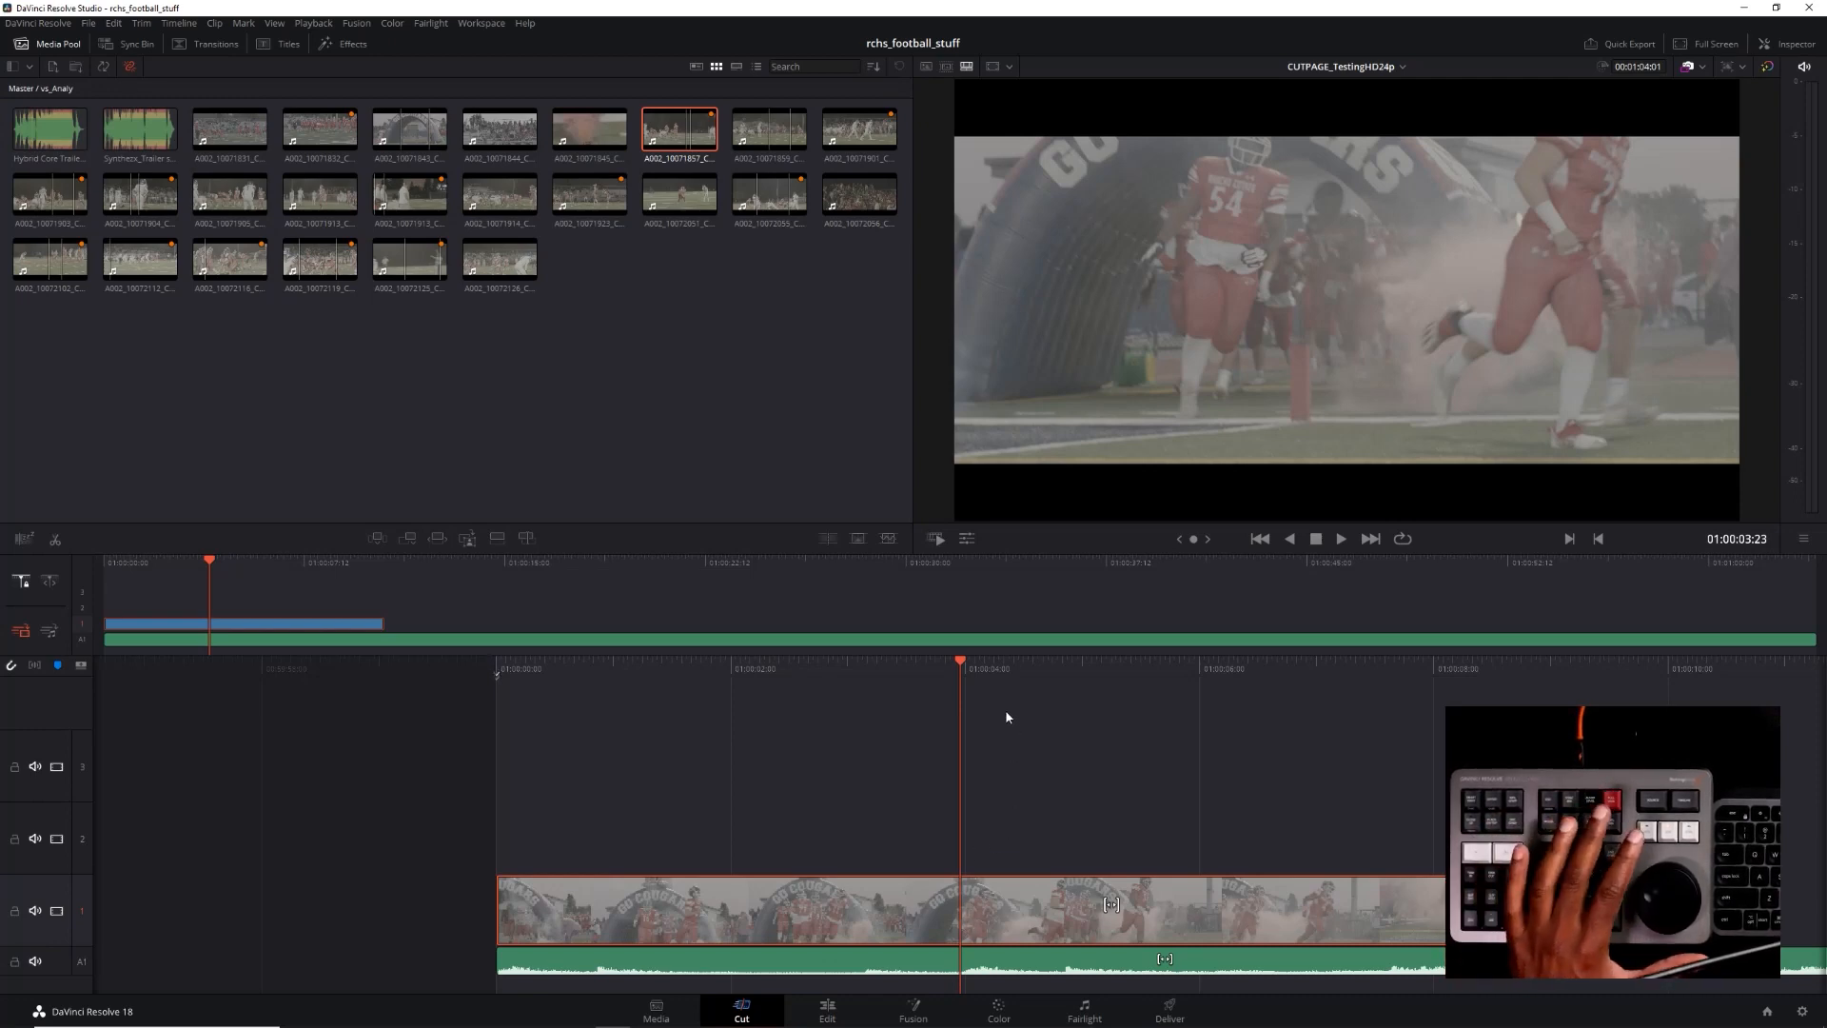
pyautogui.click(887, 819)
pyautogui.click(940, 911)
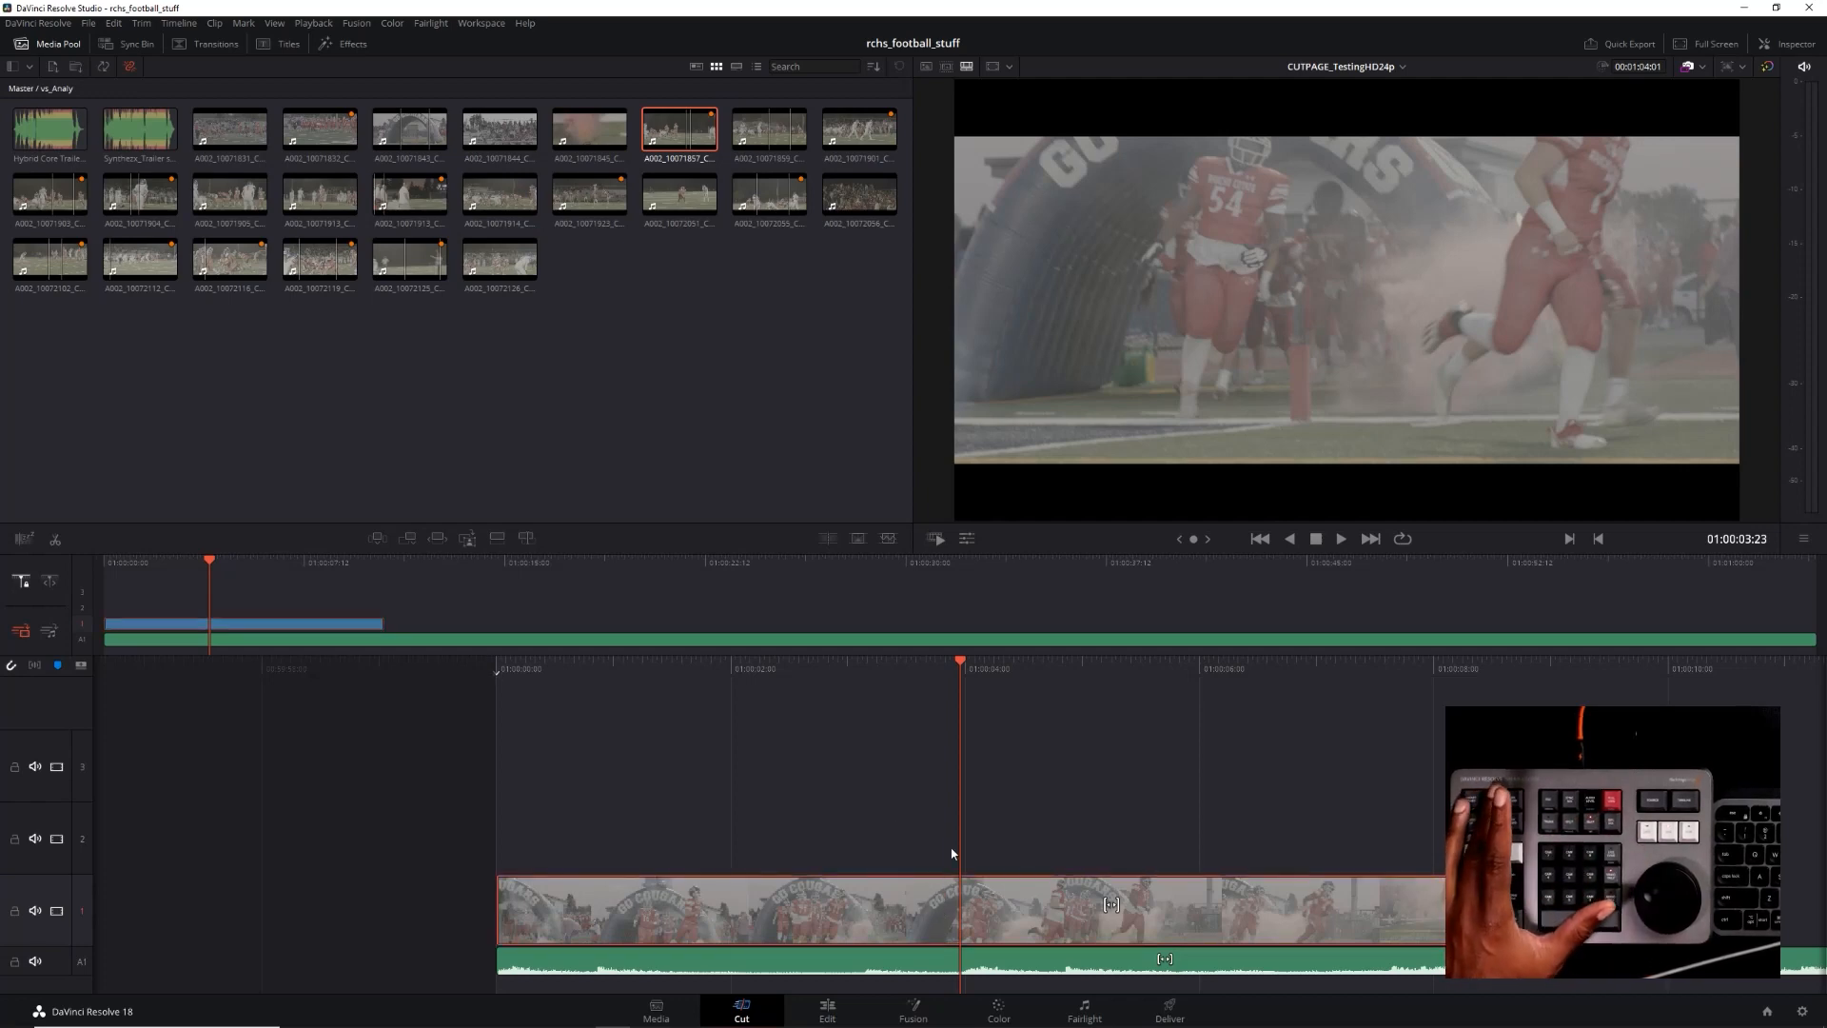
pyautogui.press('Down')
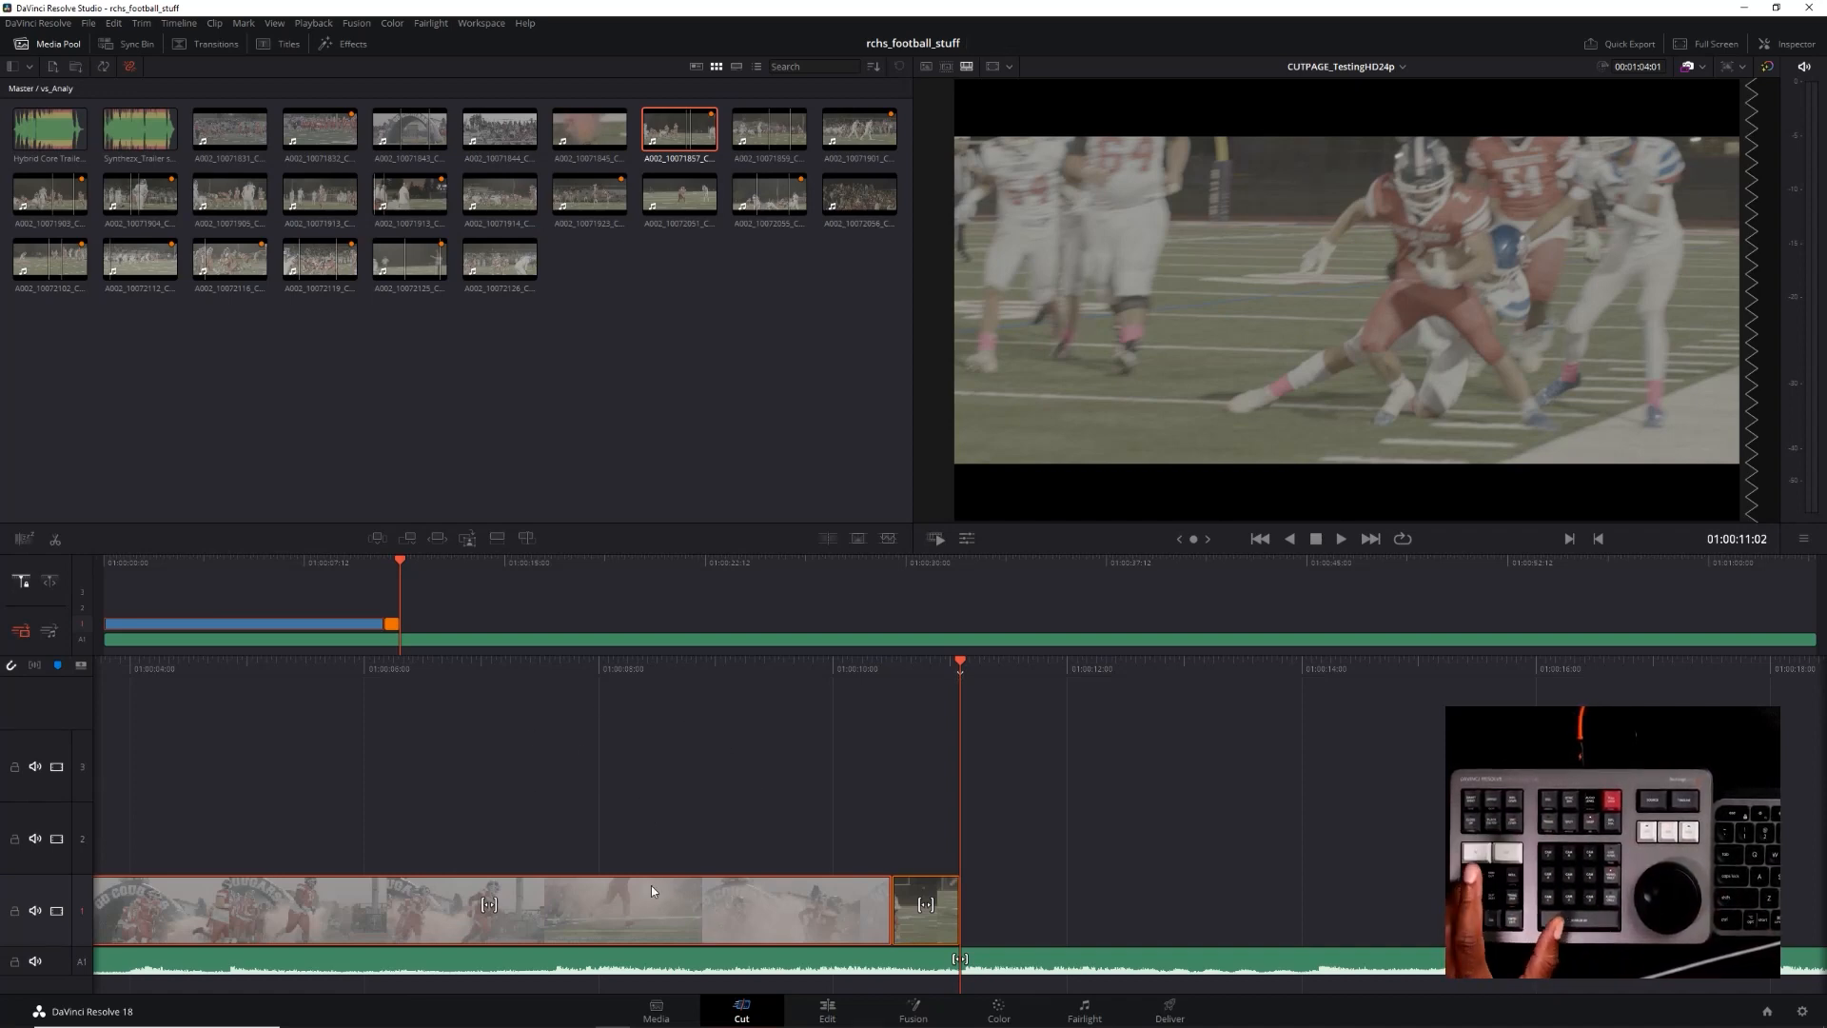
# Try trimming the end point of the appended tackle clip by single frames
pyautogui.press('v')
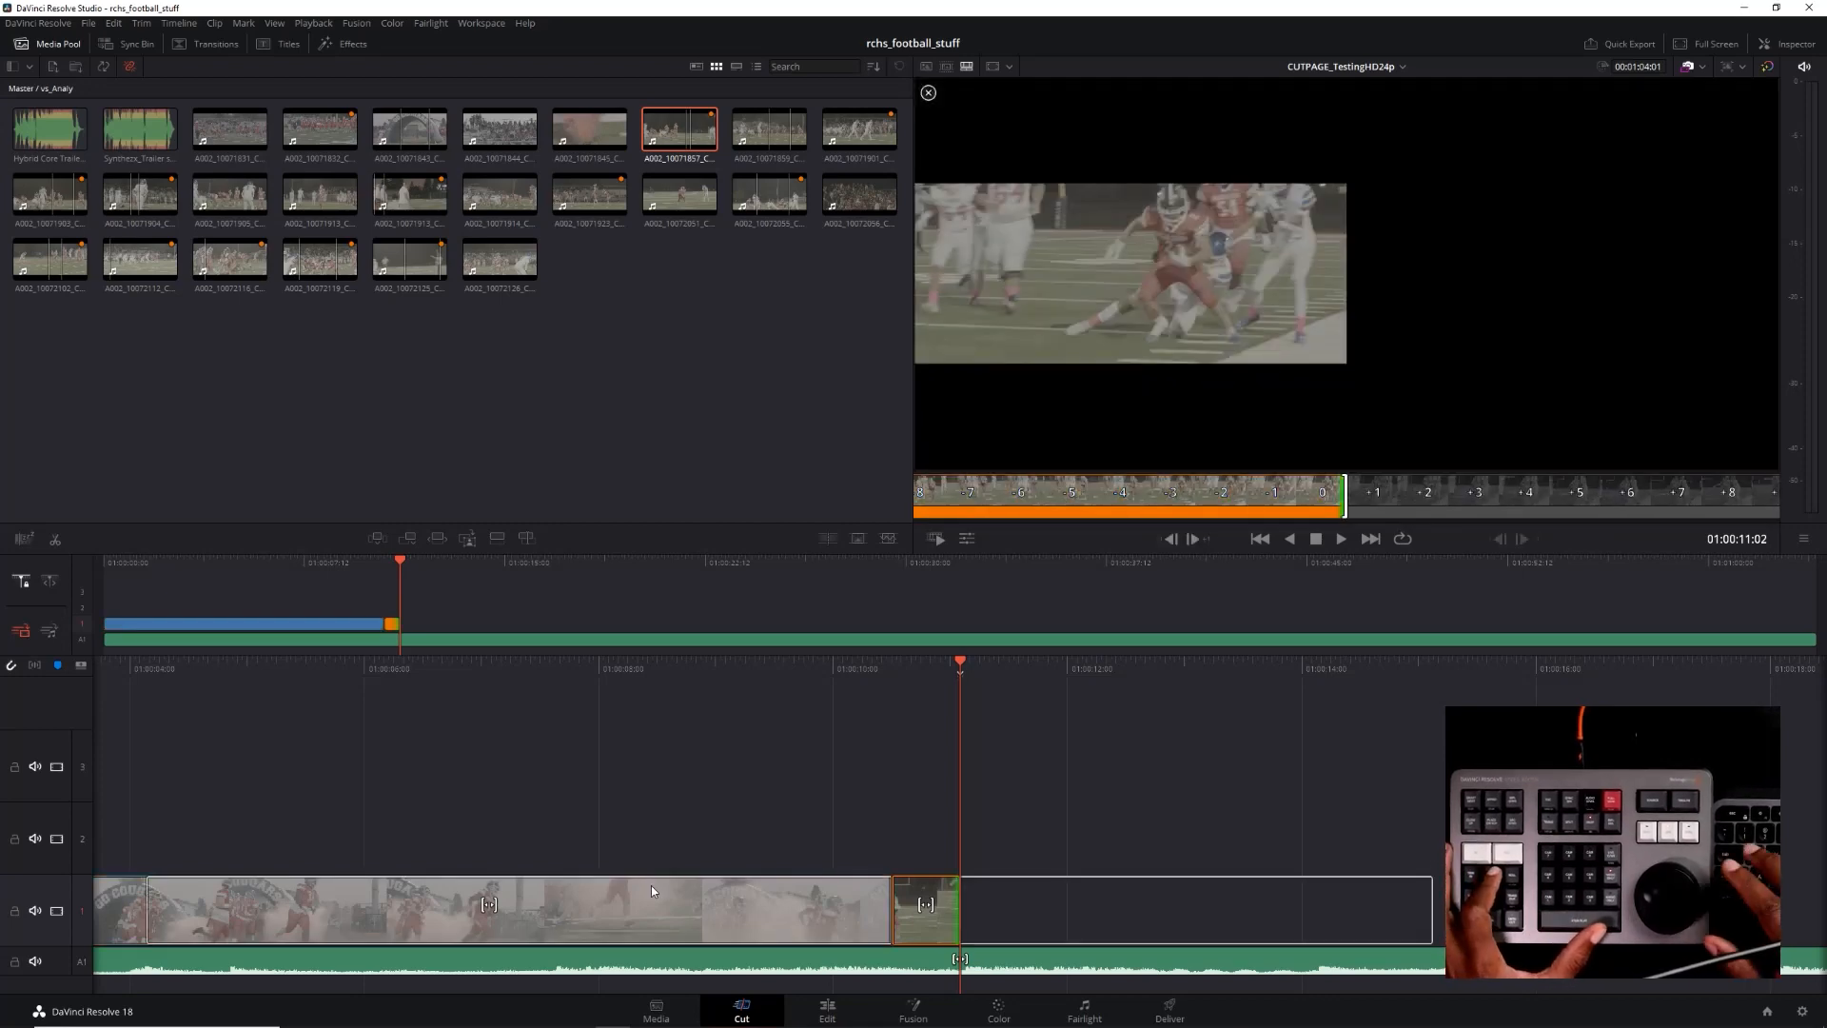
pyautogui.press(',')
pyautogui.press(',')
pyautogui.press(',')
pyautogui.press(',')
pyautogui.press(',')
pyautogui.press(',')
pyautogui.press(',')
pyautogui.press(',')
pyautogui.press('.')
pyautogui.press('.')
pyautogui.press('.')
pyautogui.press('.')
pyautogui.press('.')
pyautogui.press('.')
pyautogui.press('.')
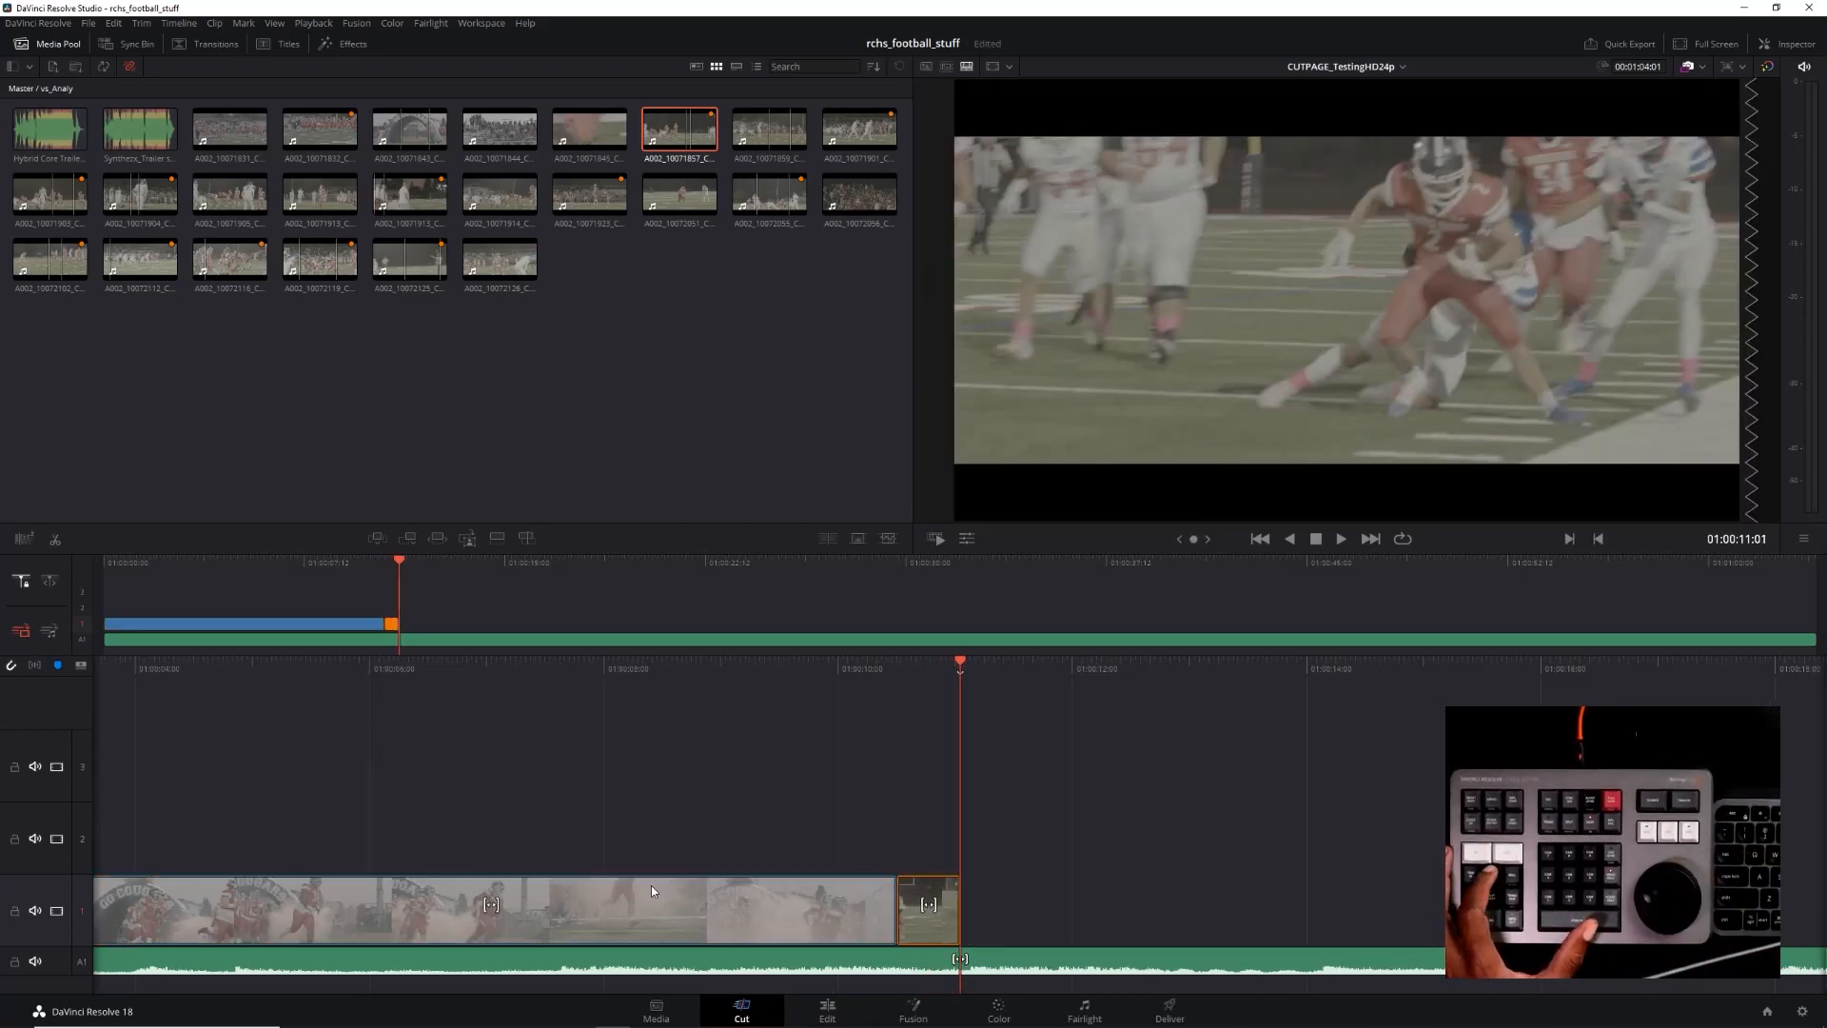
pyautogui.click(647, 910)
pyautogui.press(',')
pyautogui.press(',')
pyautogui.press(',')
pyautogui.press(',')
pyautogui.press(',')
pyautogui.press(',')
pyautogui.press(',')
pyautogui.press(',')
pyautogui.press(',')
pyautogui.press('.')
pyautogui.press('.')
pyautogui.press('.')
pyautogui.press('.')
pyautogui.press('.')
pyautogui.press('.')
pyautogui.press('.')
pyautogui.press('.')
pyautogui.press('.')
pyautogui.press('.')
pyautogui.click(639, 919)
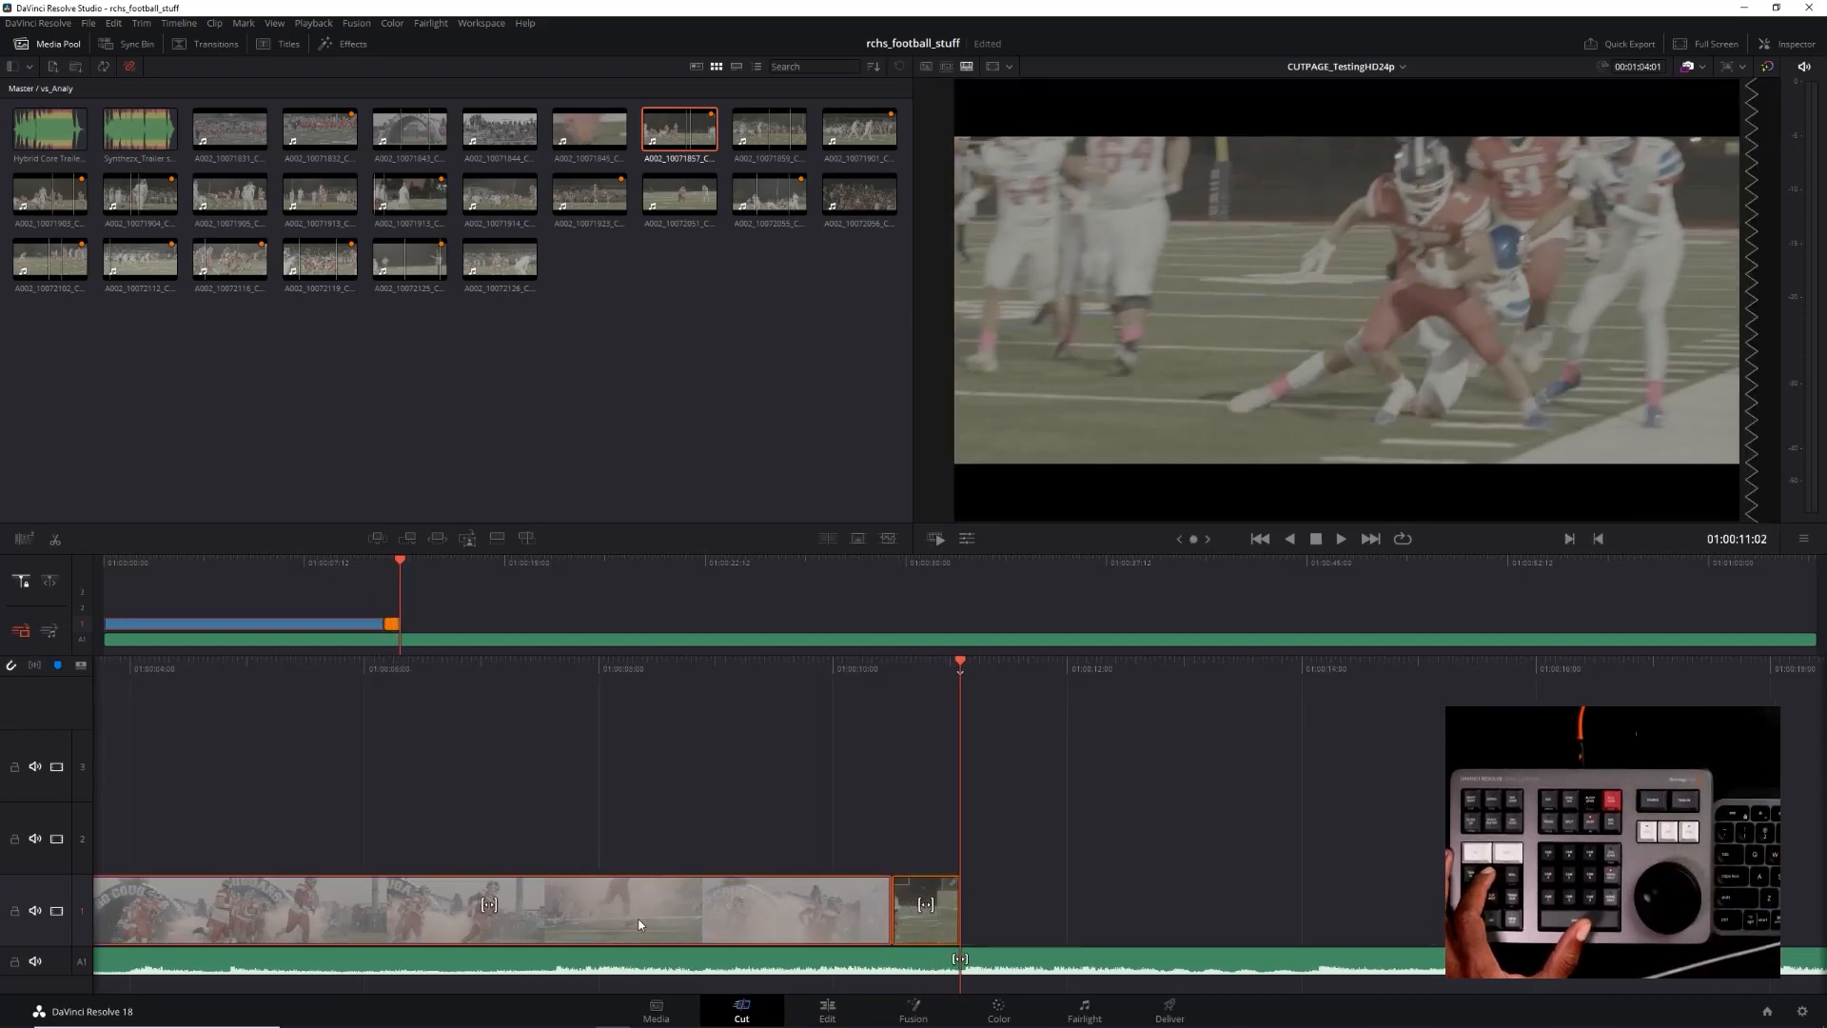
pyautogui.click(724, 827)
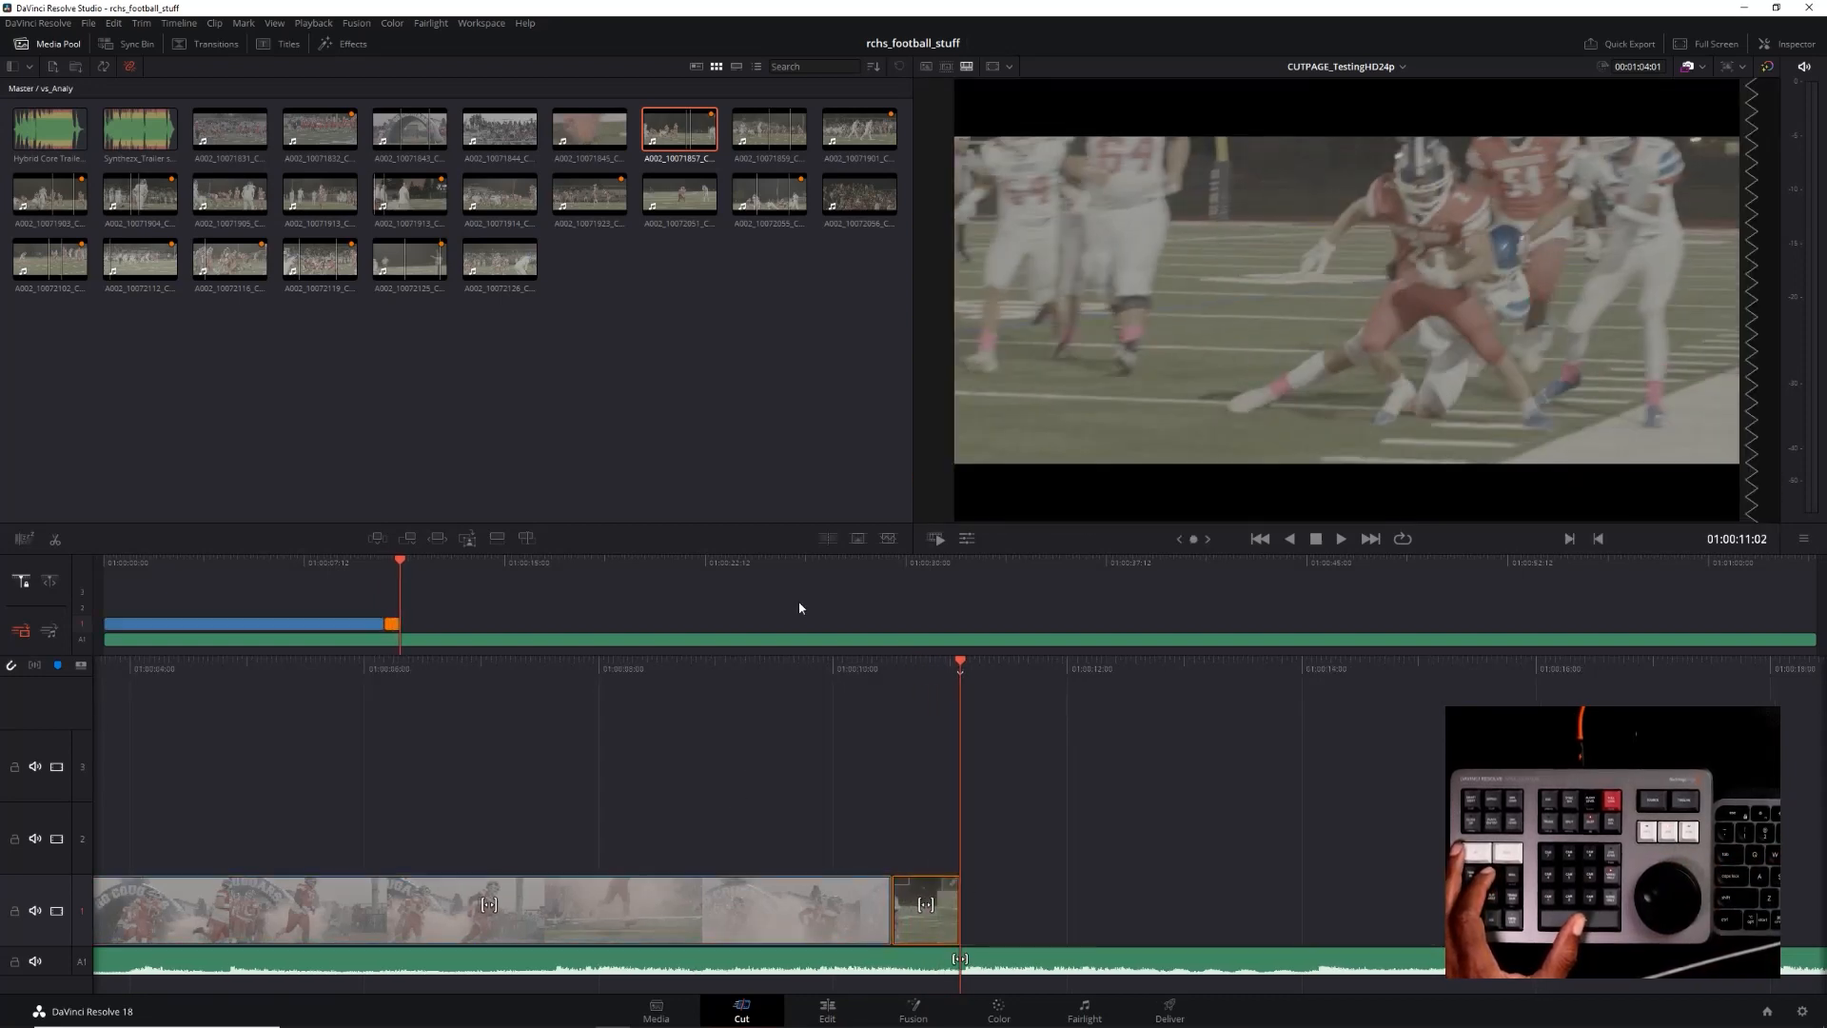
# Ripple-trim the end of the tunnel run-out clip by 06:13 to a length of 03:23, pulling the tackle clip onto the music hit
pyautogui.moveTo(965, 662); pyautogui.dragTo(1736, 666)
pyautogui.click(1389, 922)
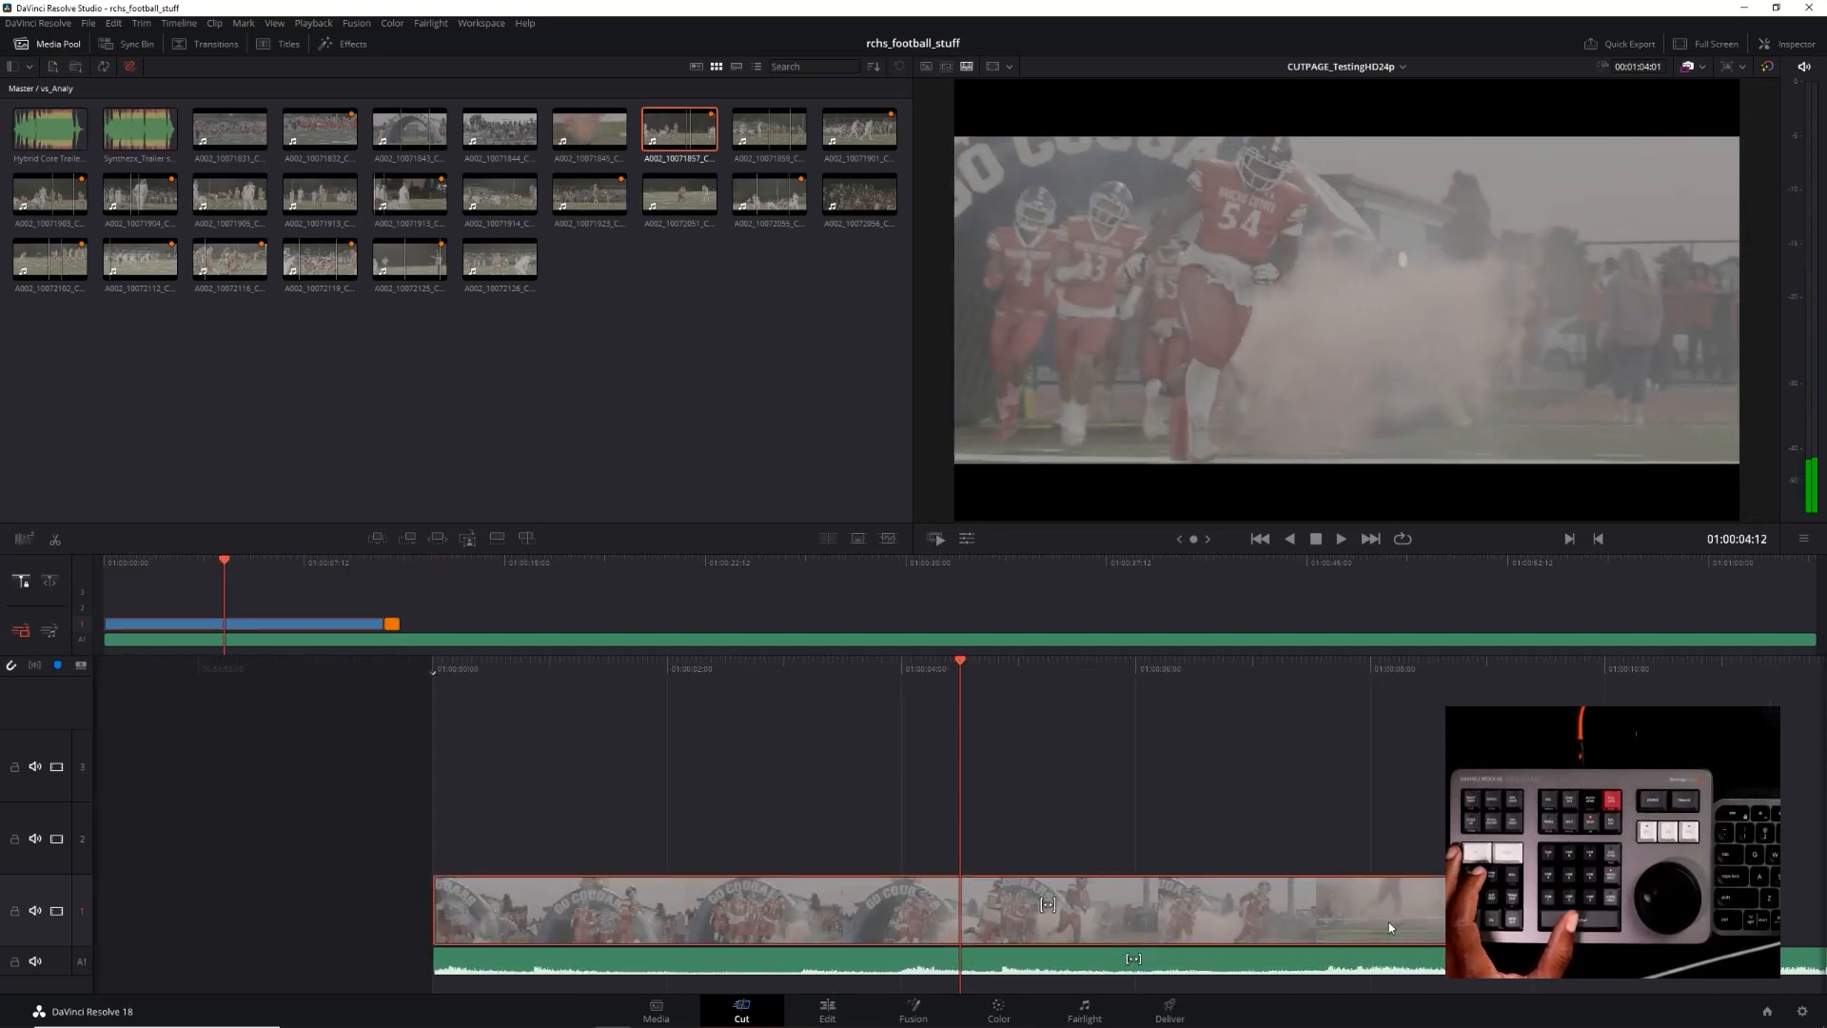
pyautogui.press('v')
pyautogui.press('.')
pyautogui.press('.')
pyautogui.press('.')
pyautogui.press('.')
pyautogui.press('.')
pyautogui.press('.')
pyautogui.press(',')
pyautogui.press(',')
pyautogui.press(',')
pyautogui.press(',')
pyautogui.press(',')
pyautogui.press(',')
pyautogui.press(',')
pyautogui.press(',')
pyautogui.press(',')
pyautogui.press(',')
pyautogui.press(',')
pyautogui.press(',')
pyautogui.press(',')
pyautogui.press(',')
pyautogui.press(',')
pyautogui.press(',')
pyautogui.press(',')
pyautogui.press(',')
pyautogui.press(',')
pyautogui.press(',')
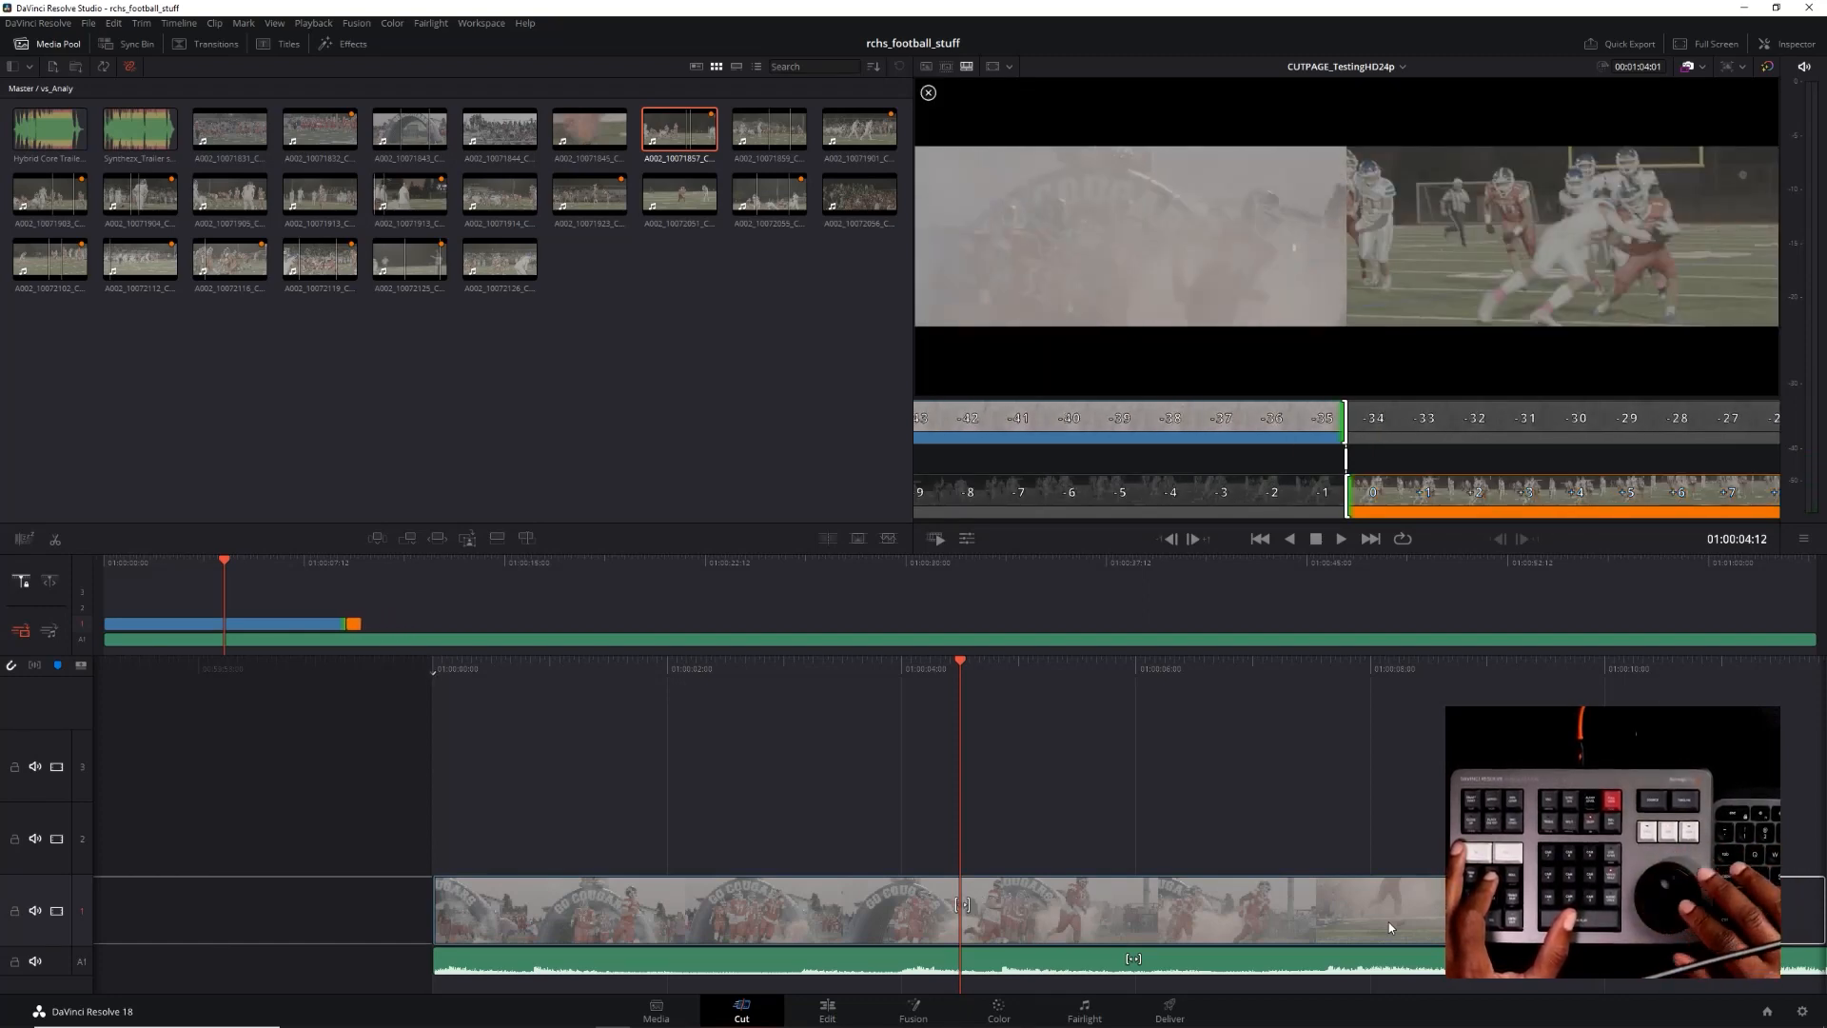
pyautogui.press(',')
pyautogui.press(',')
pyautogui.press(',')
pyautogui.press(',')
pyautogui.press(',')
pyautogui.press(',')
pyautogui.press(',')
pyautogui.press(',')
pyautogui.press(',')
pyautogui.press(',')
pyautogui.press(',')
pyautogui.press(',')
pyautogui.press(',')
pyautogui.press(',')
pyautogui.press(',')
pyautogui.press(',')
pyautogui.press(',')
pyautogui.press(',')
pyautogui.press(',')
pyautogui.press(',')
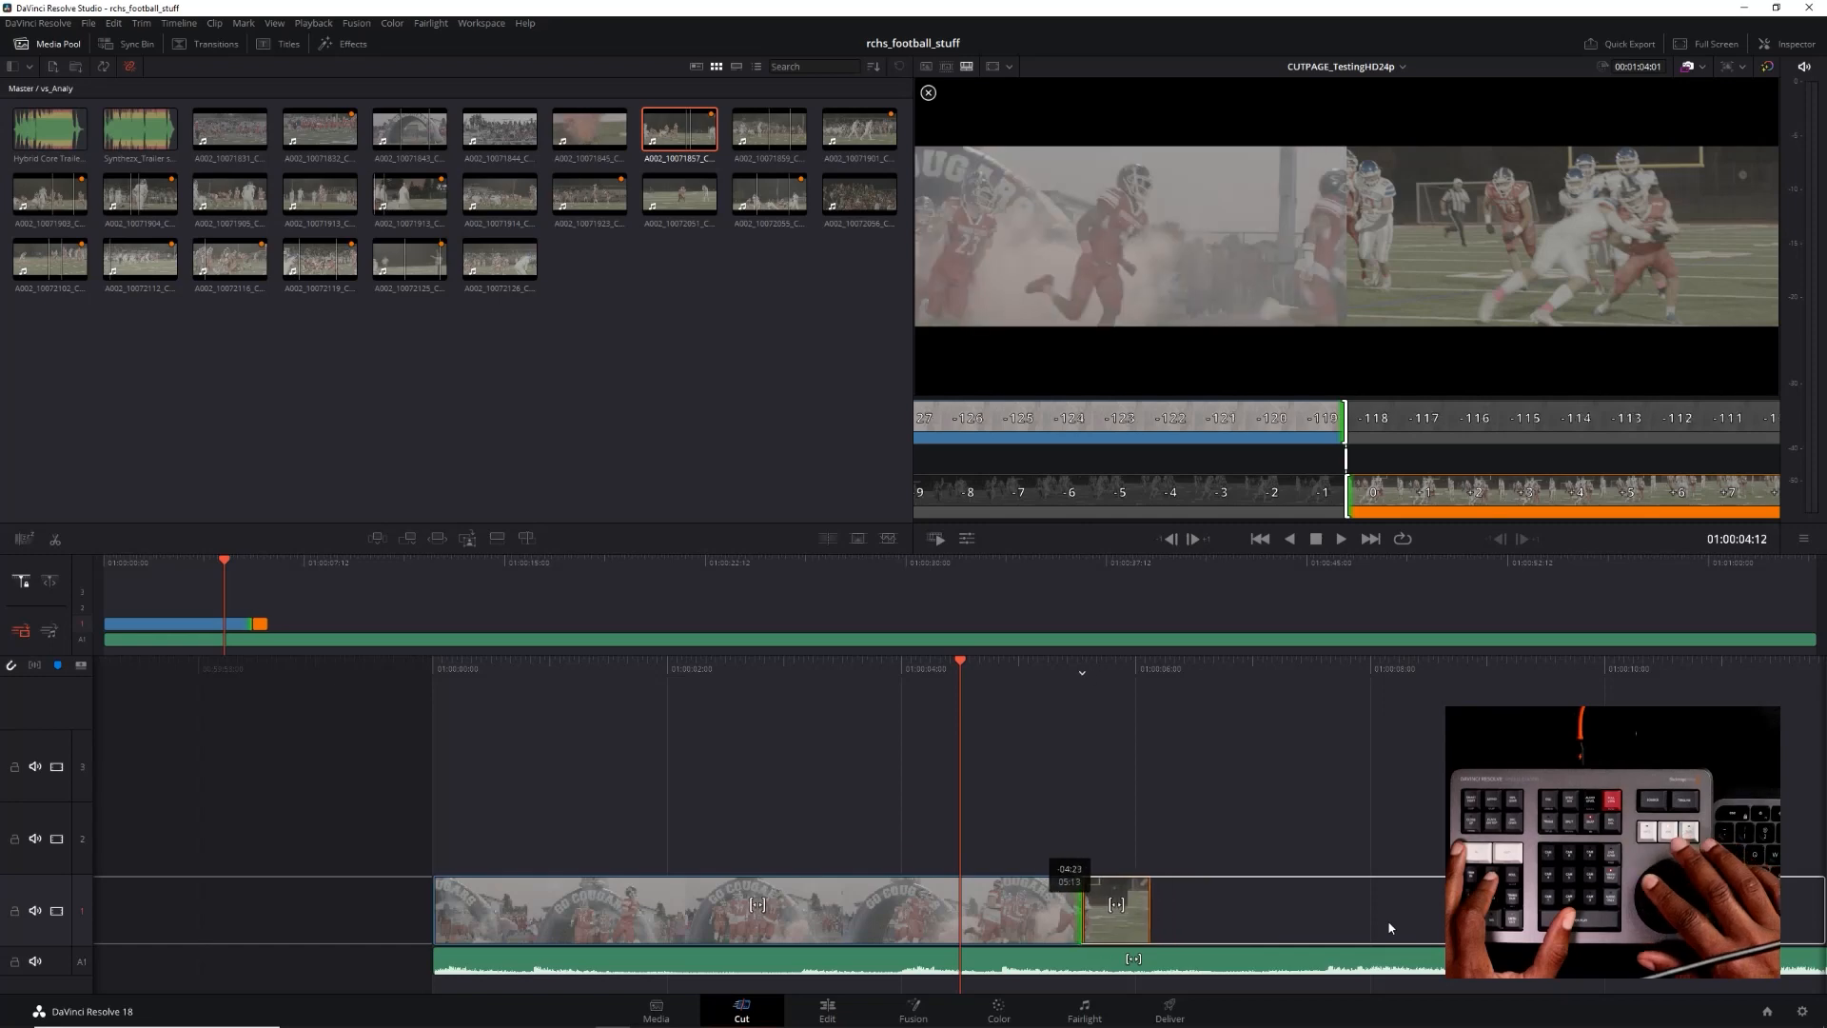
pyautogui.press(',')
pyautogui.press(',')
pyautogui.press(',')
pyautogui.press(',')
pyautogui.press(',')
pyautogui.press(',')
pyautogui.press(',')
pyautogui.press(',')
pyautogui.press(',')
pyautogui.press(',')
pyautogui.press(',')
pyautogui.press(',')
pyautogui.press(',')
pyautogui.press(',')
pyautogui.press(',')
pyautogui.press(',')
pyautogui.press(',')
pyautogui.press(',')
pyautogui.press(',')
pyautogui.press(',')
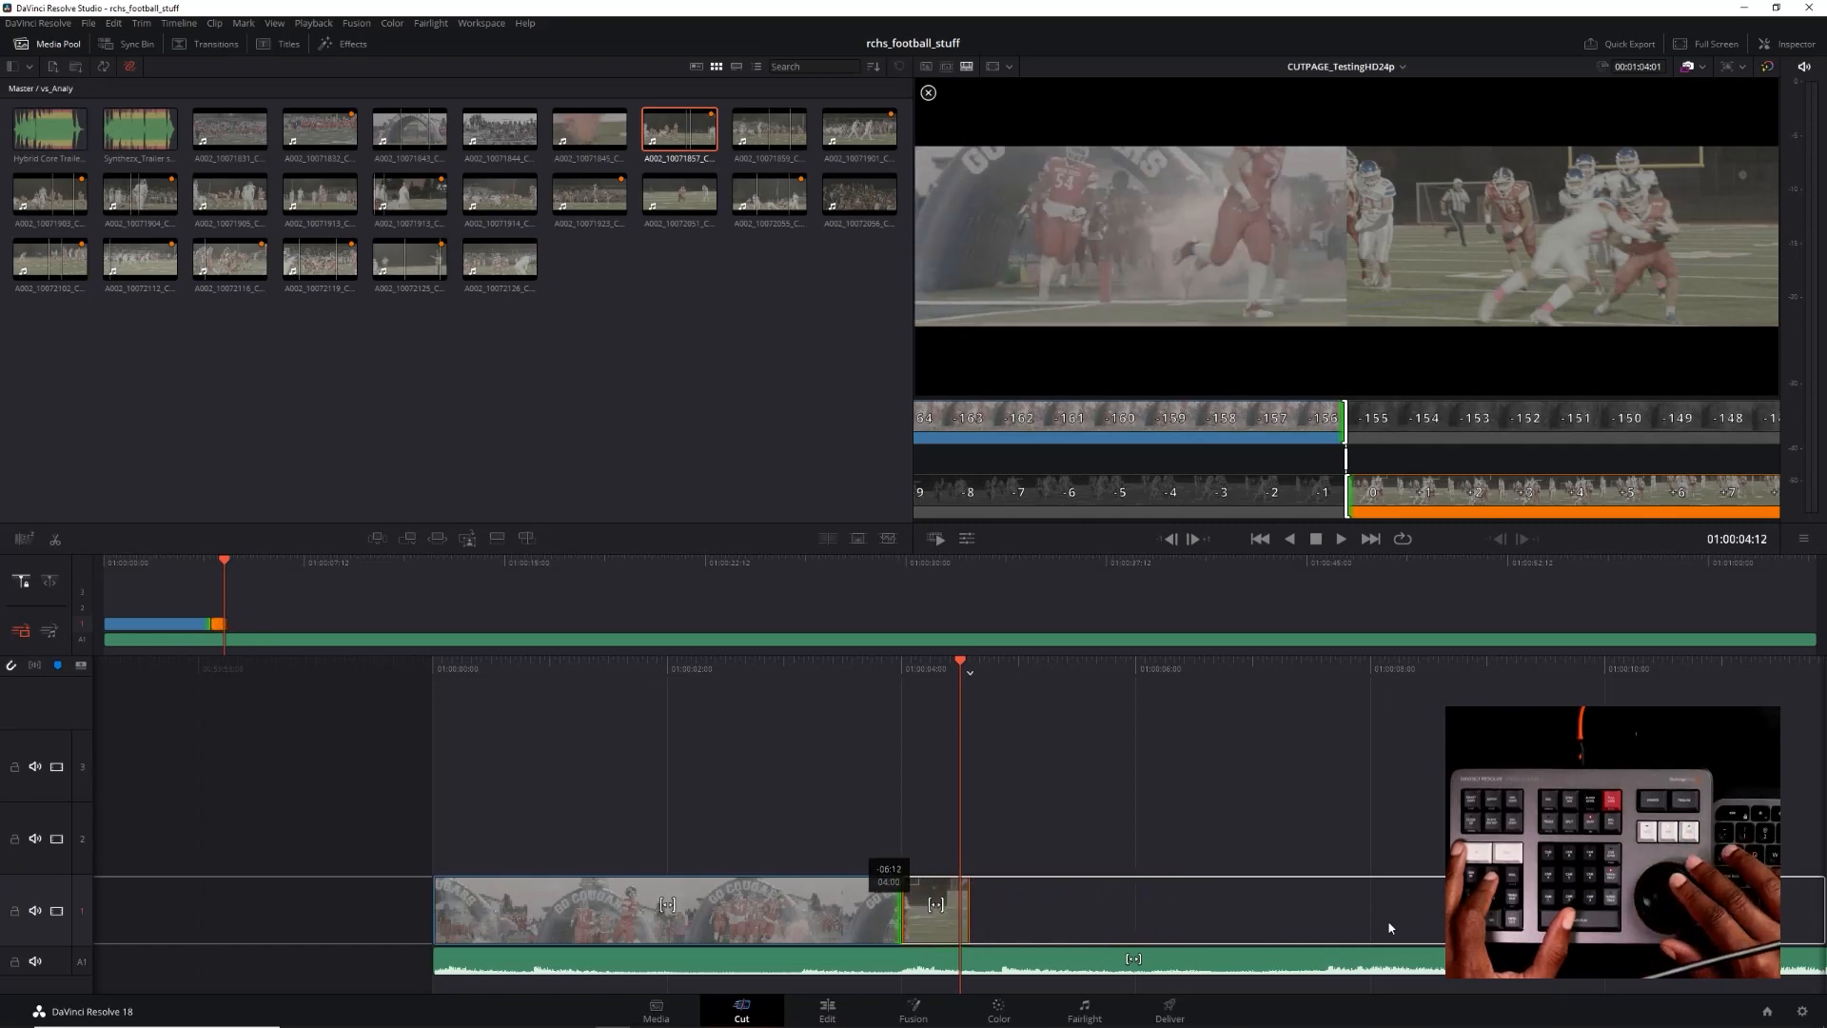
pyautogui.press(',')
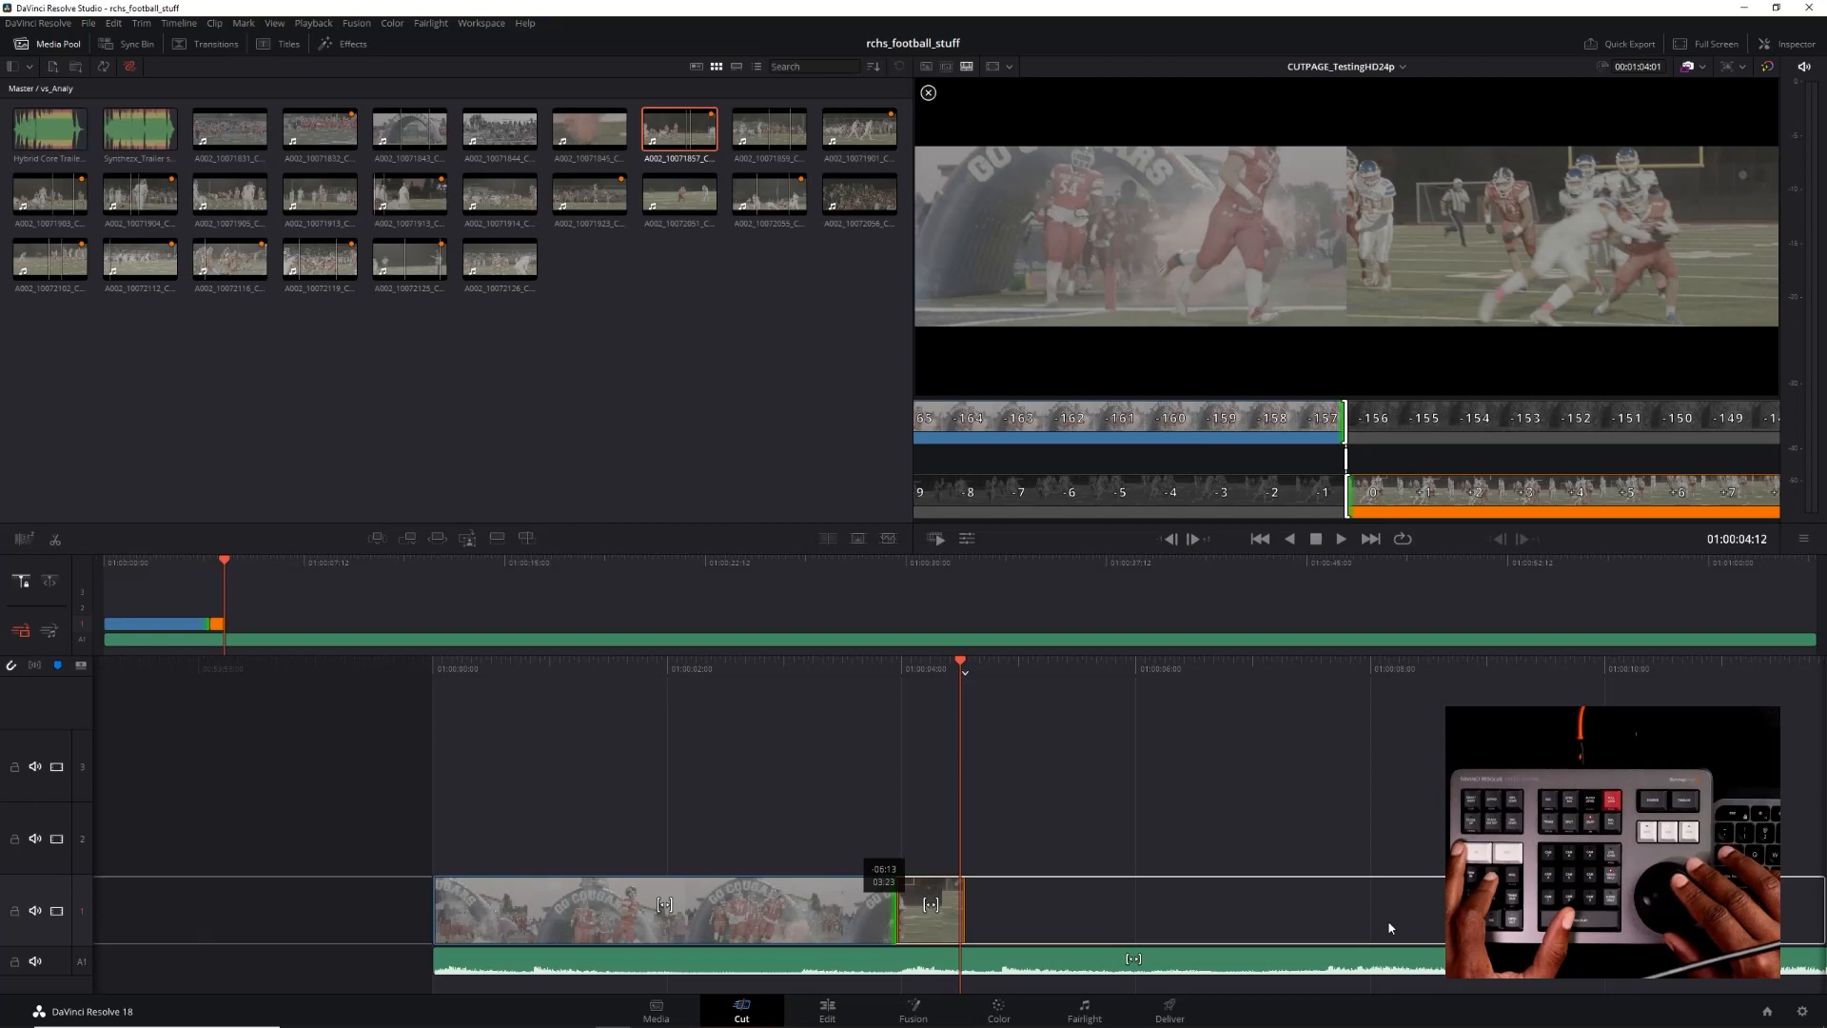
pyautogui.press('Escape')
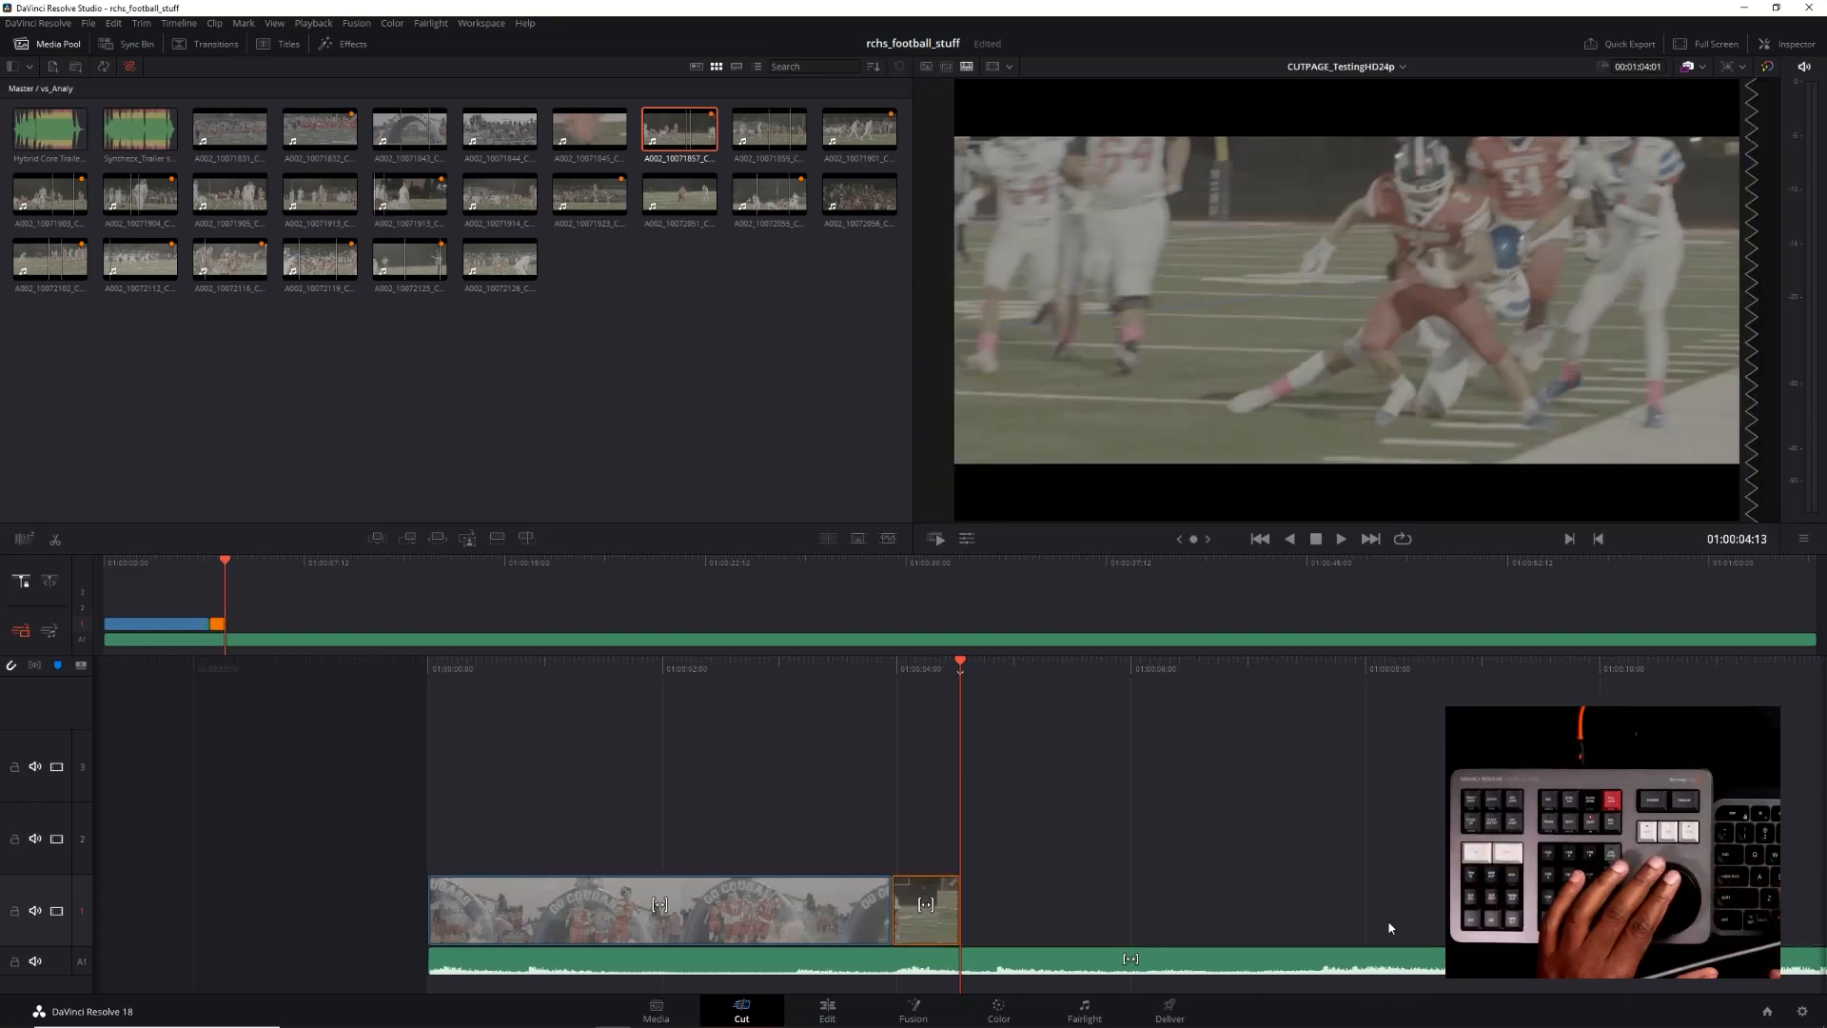
# Rewind to about 01:00:02:18 and play across the cut between the run-out and tackle clips to check it against the music
pyautogui.press('j')
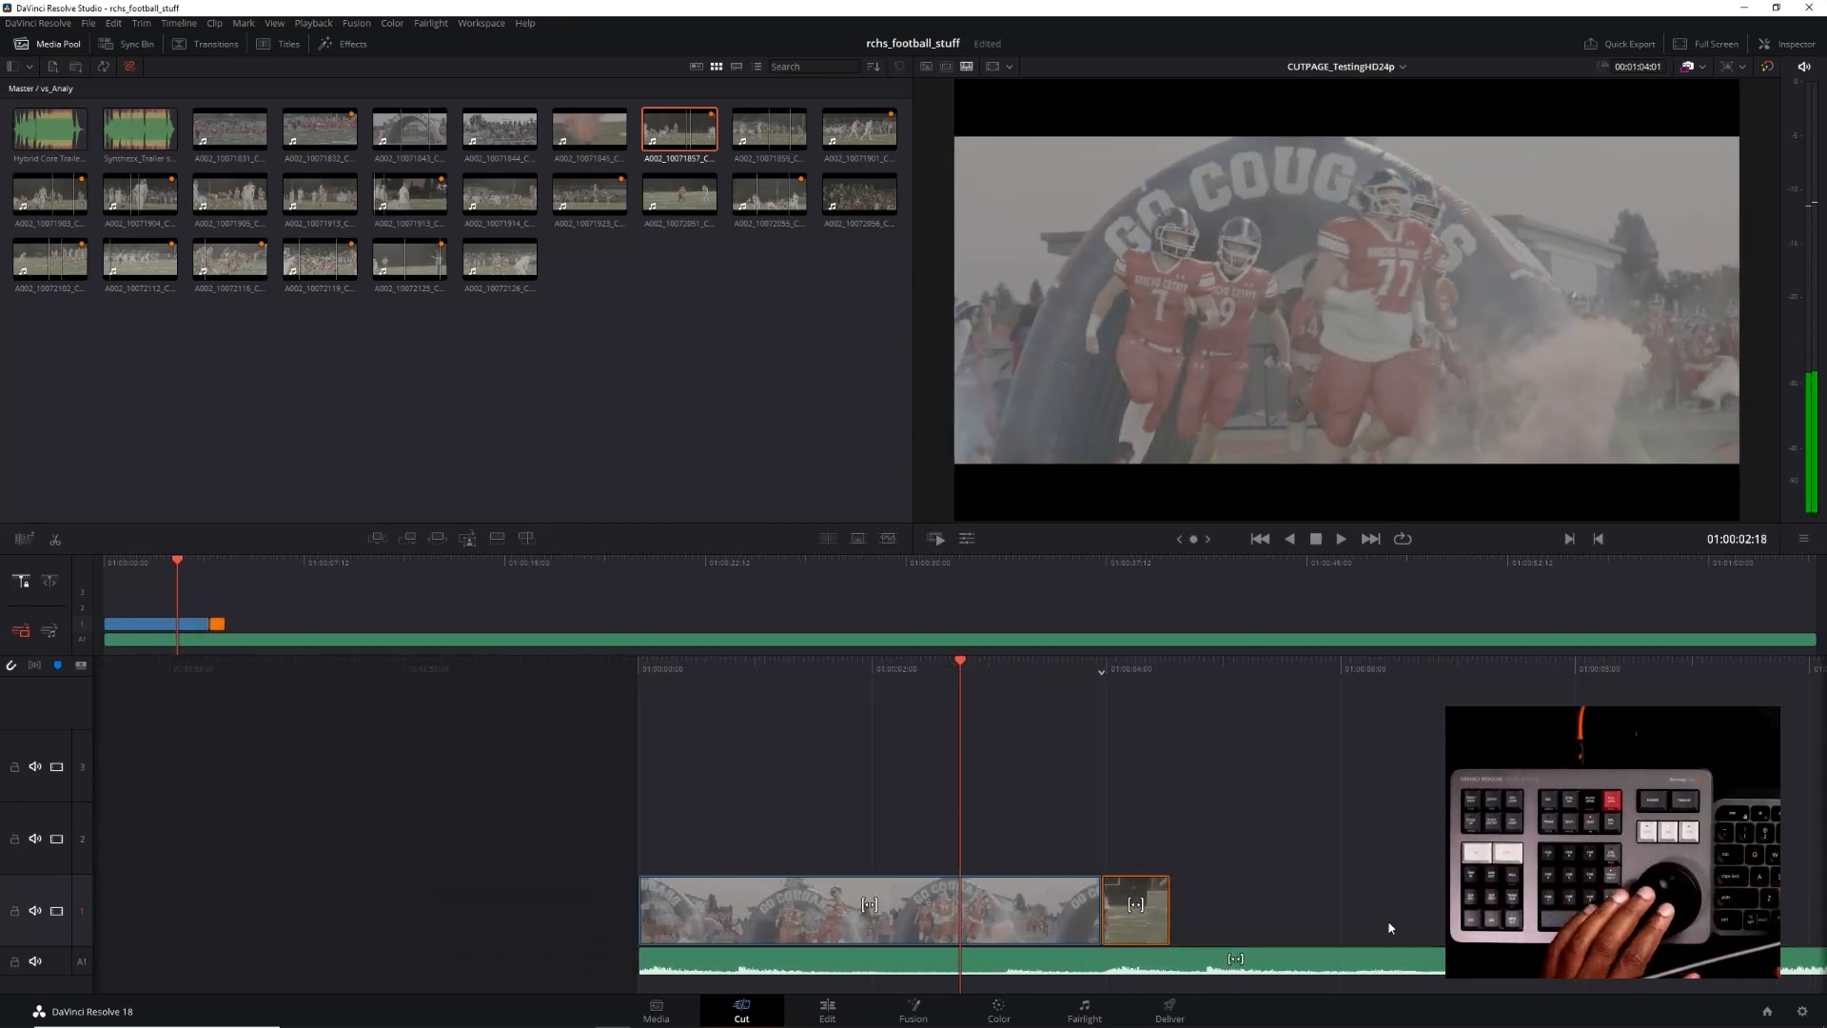
pyautogui.press('Right')
pyautogui.press('Right')
pyautogui.press('Right')
pyautogui.press('Right')
pyautogui.press('Right')
pyautogui.press('Left')
pyautogui.press('Left')
pyautogui.press('l')
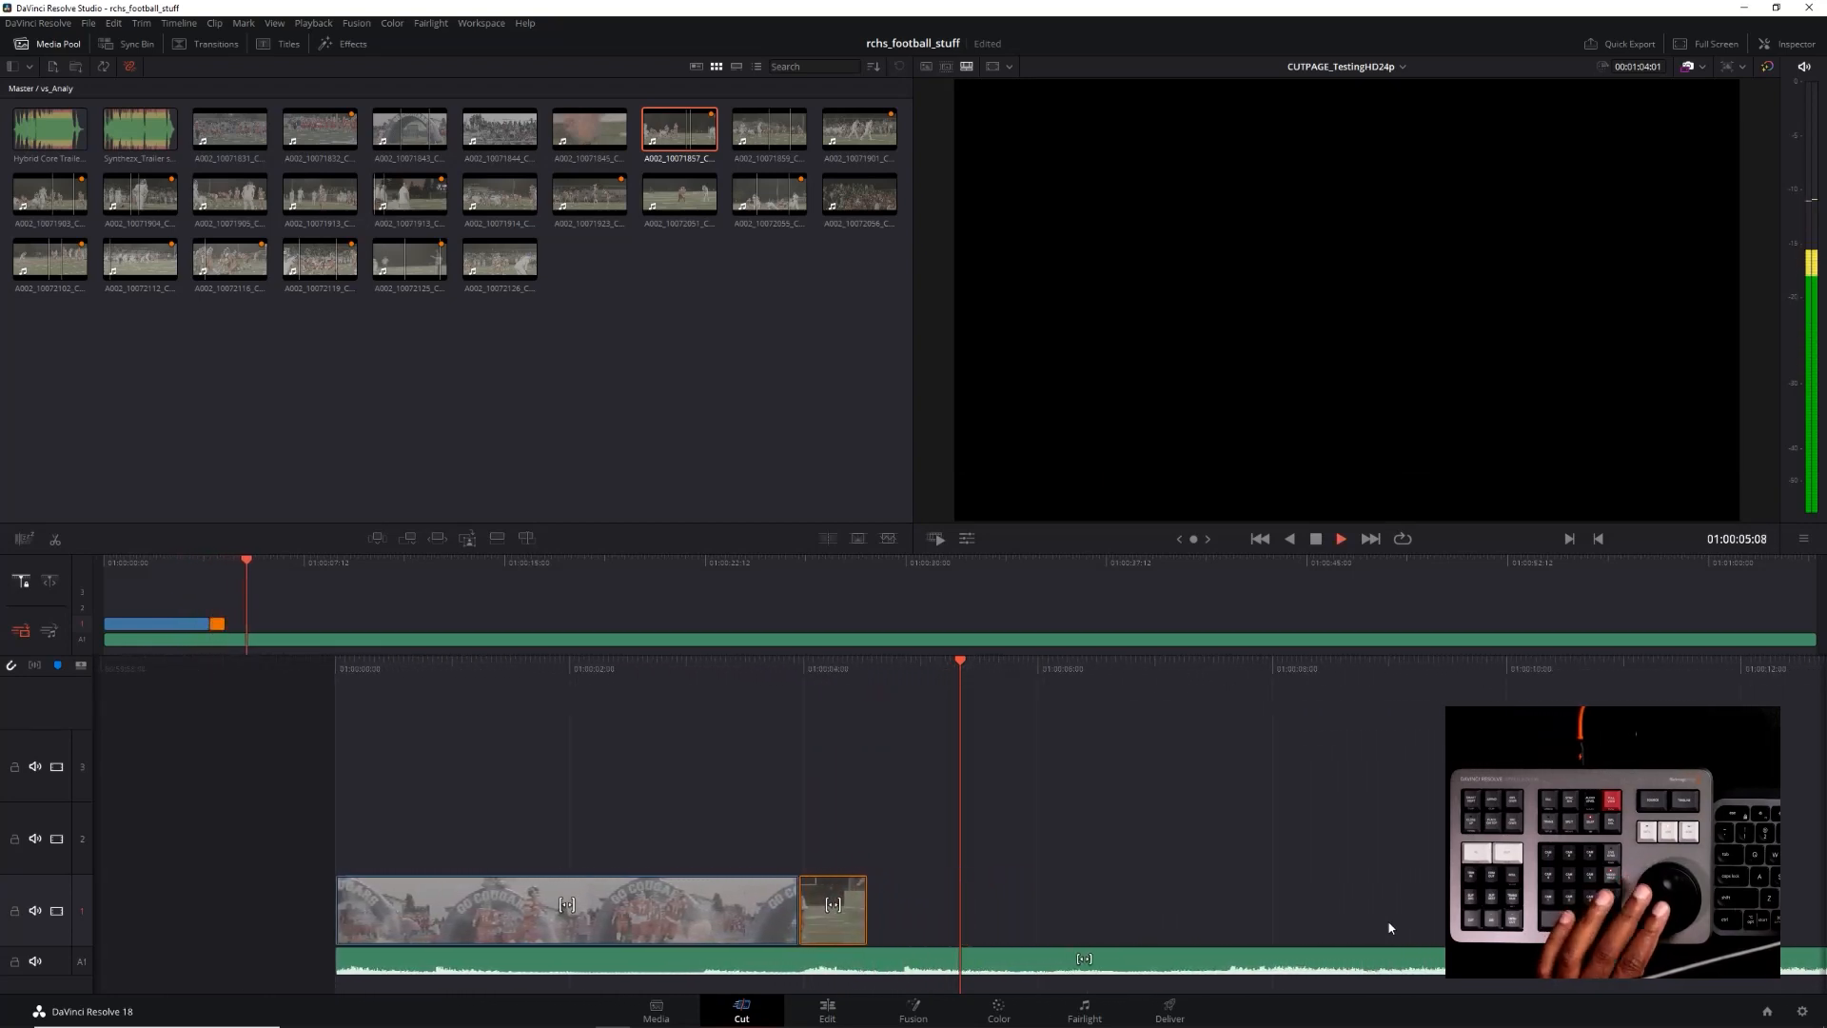
# Stop playback and extend the end of the tackle clip to about 01:00:08:03 on the timeline
pyautogui.press('k')
pyautogui.press('Left')
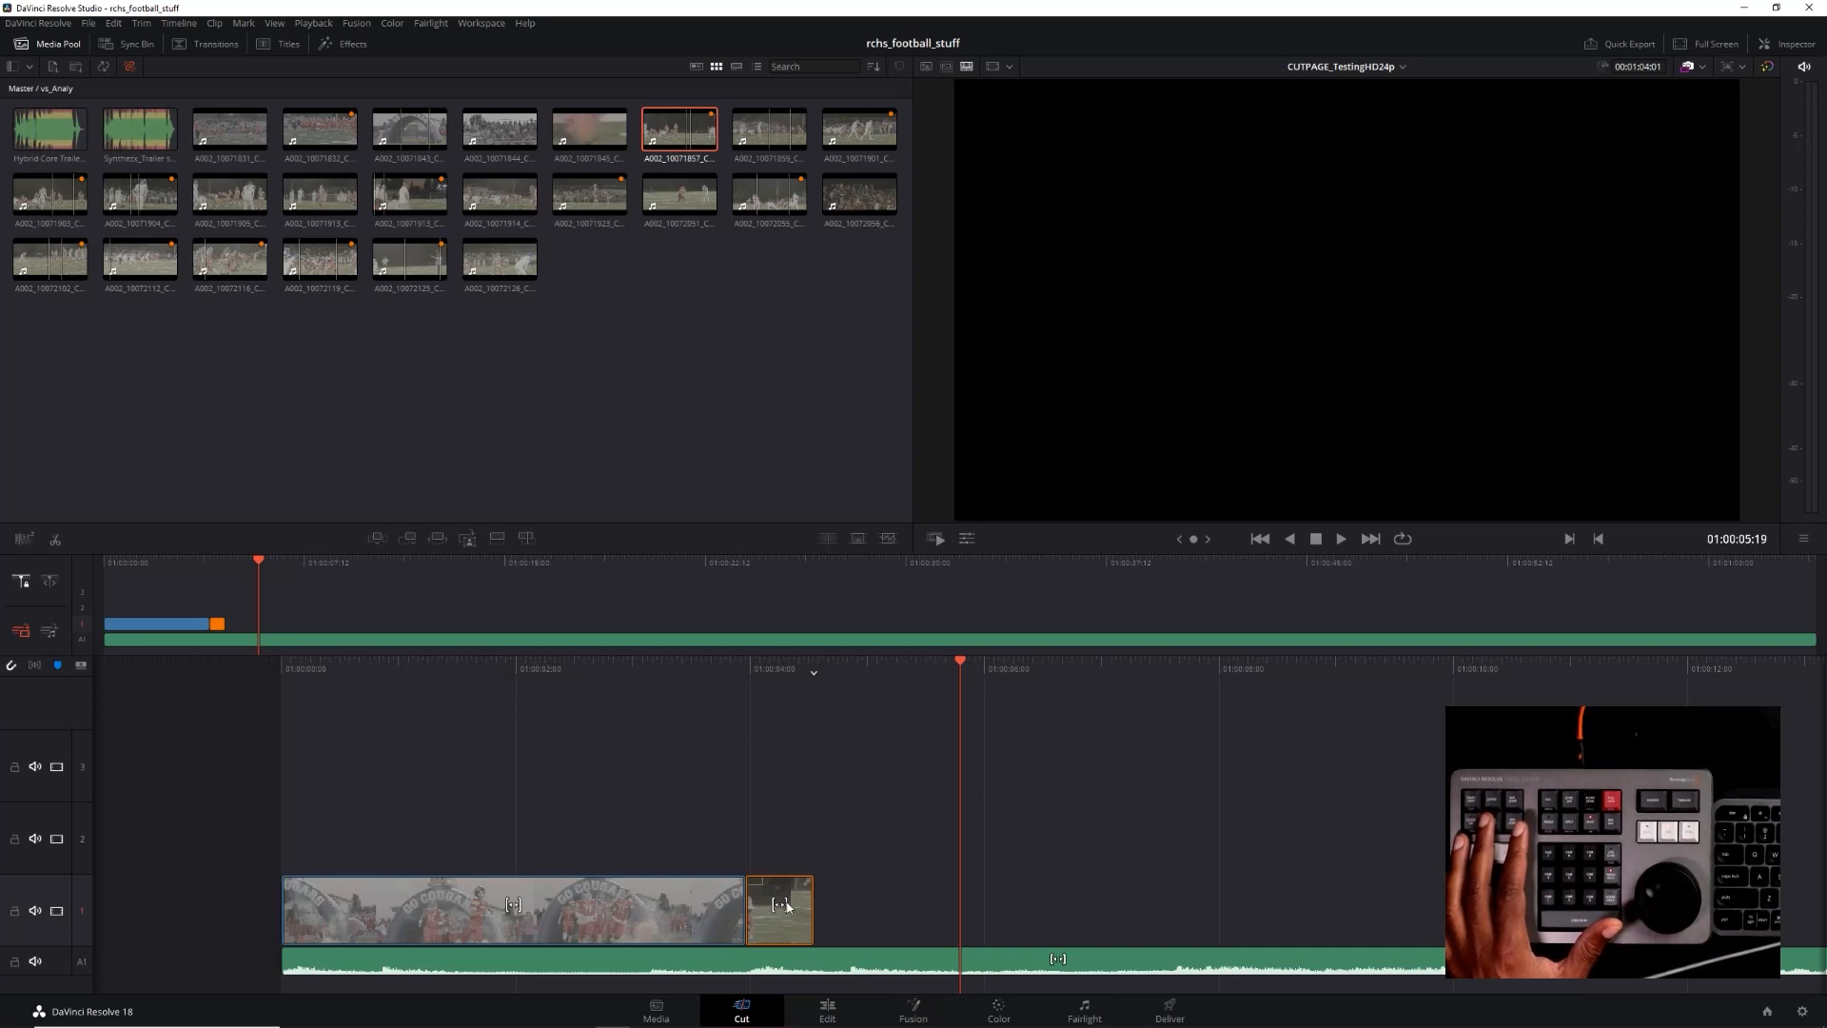
pyautogui.moveTo(816, 906); pyautogui.dragTo(1228, 885)
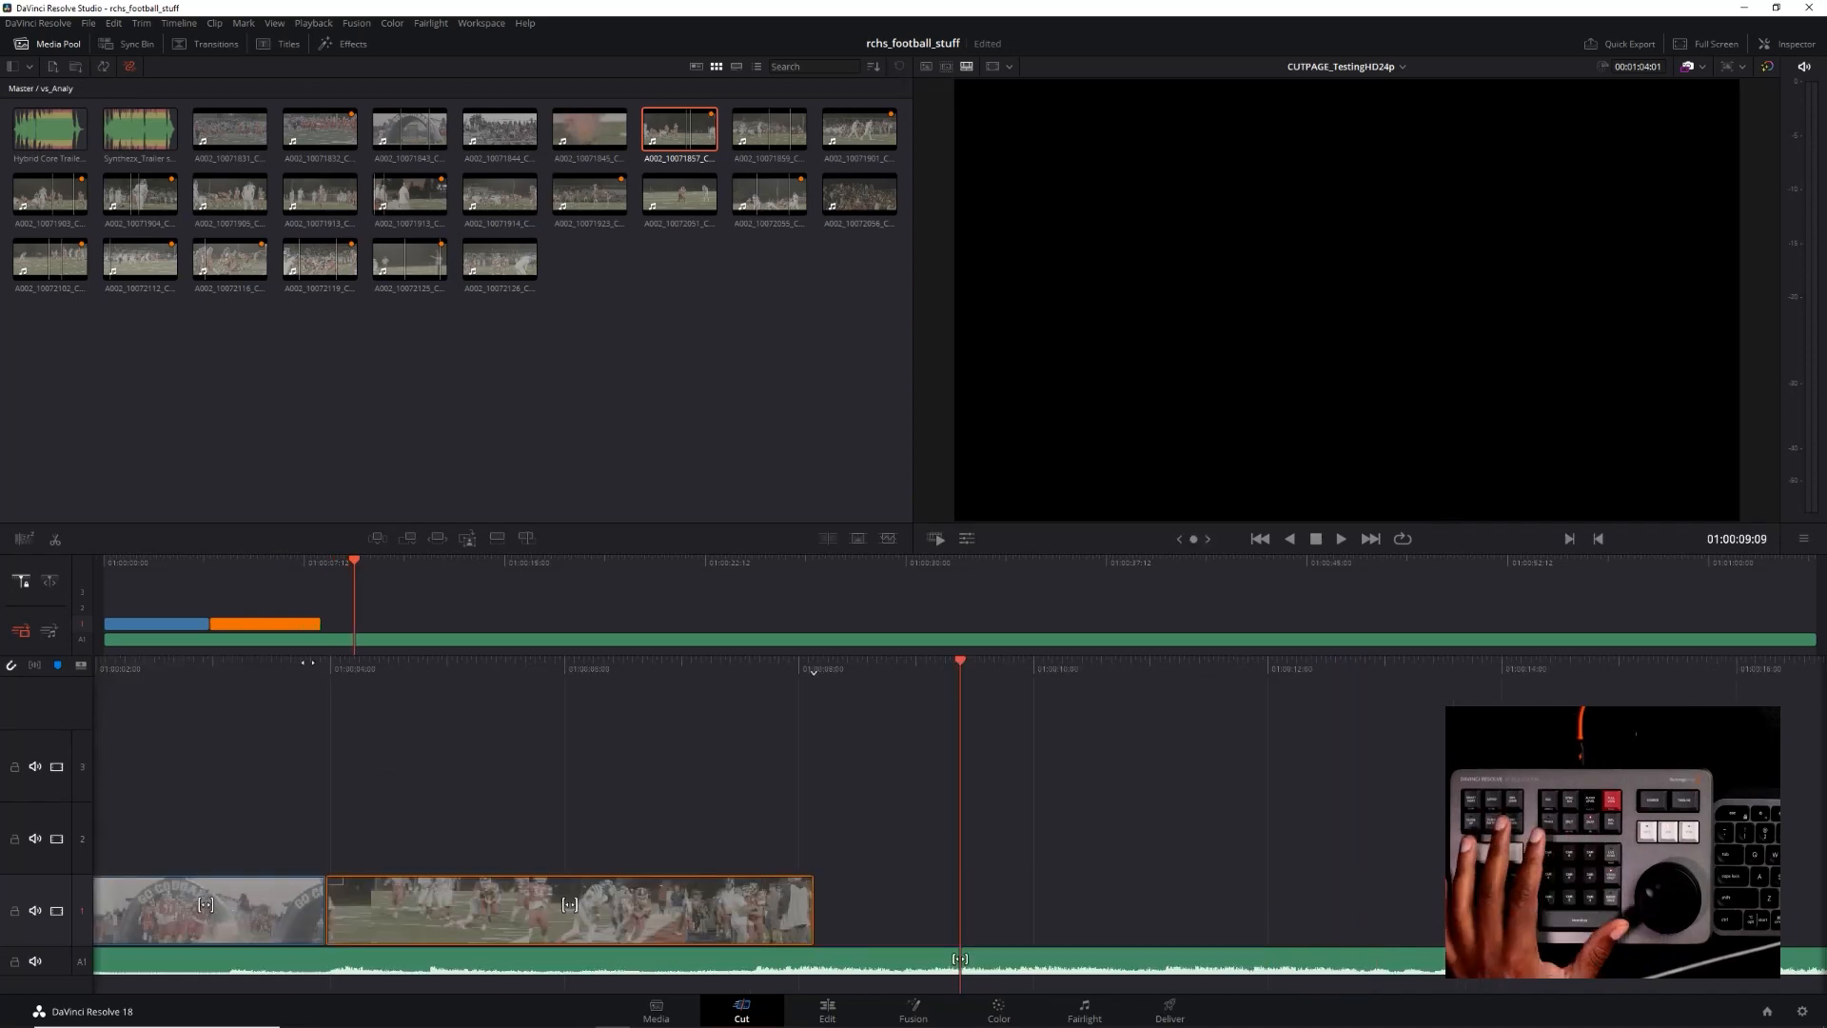
# Rewind to about 01:00:02:15 and play through the cut into the extended tackle clip, stopping near its end
pyautogui.click(248, 564)
pyautogui.click(174, 563)
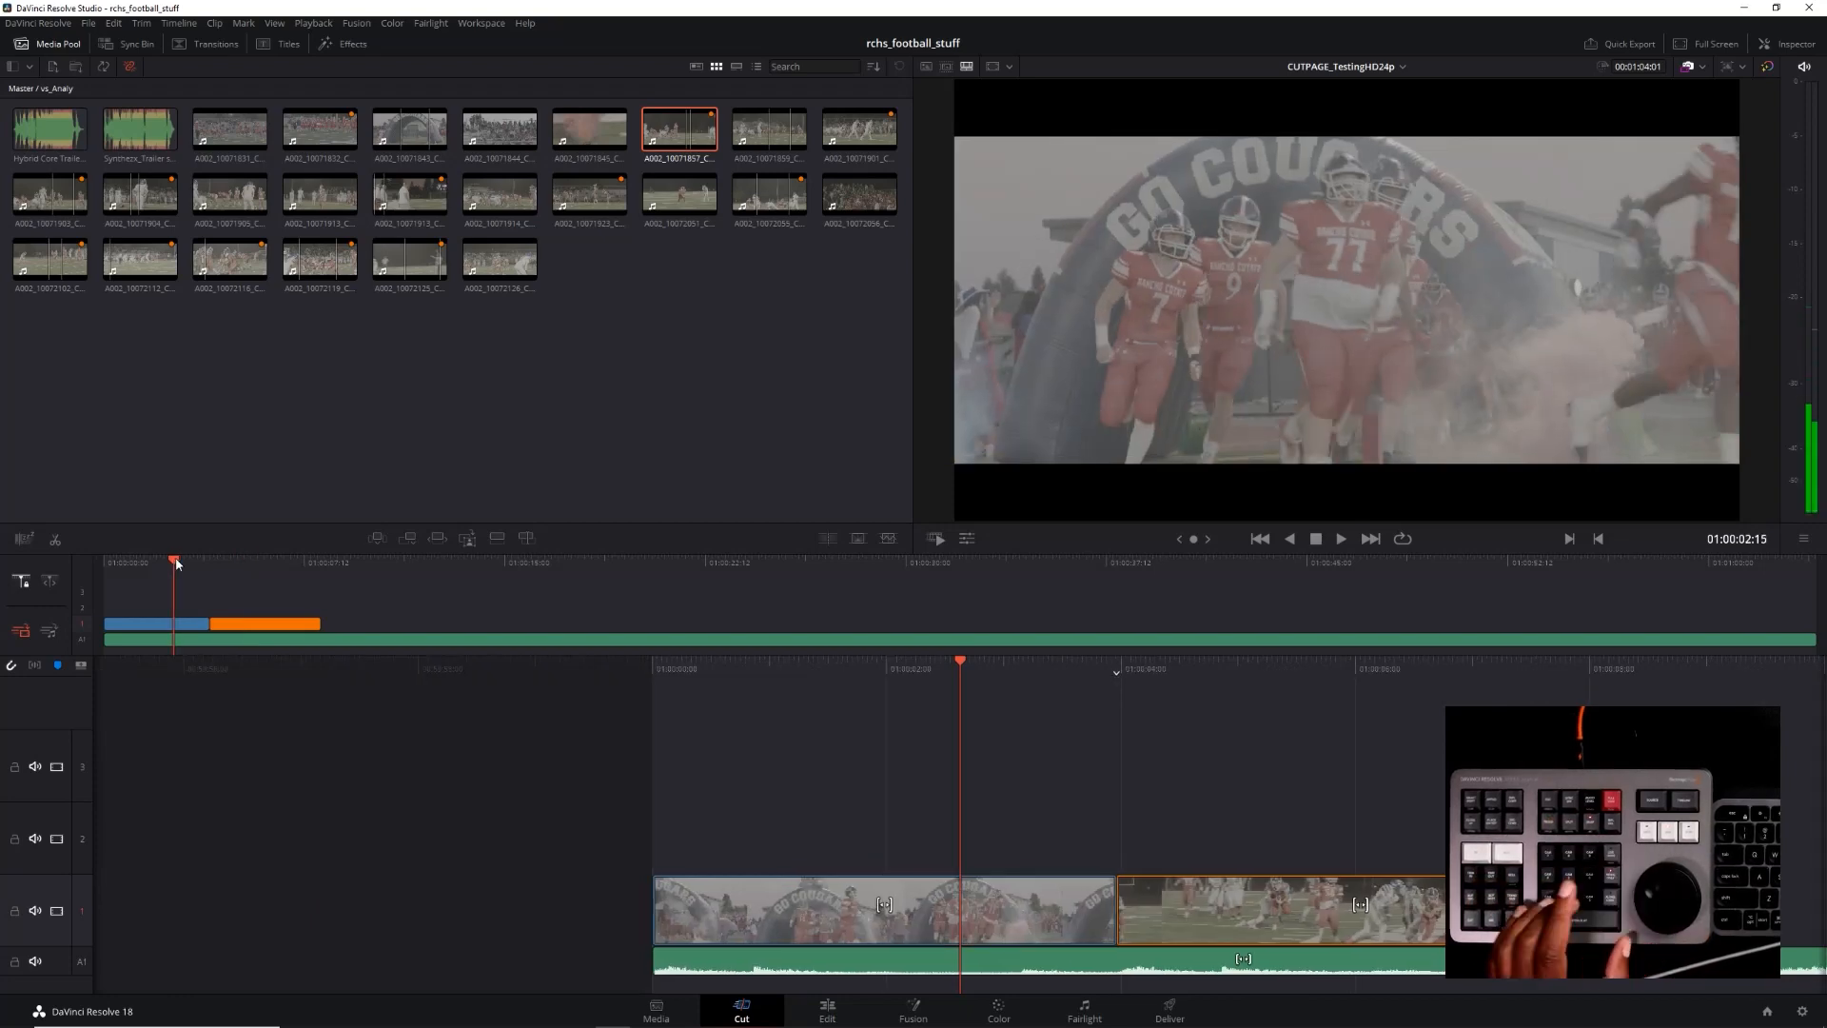
pyautogui.press('space')
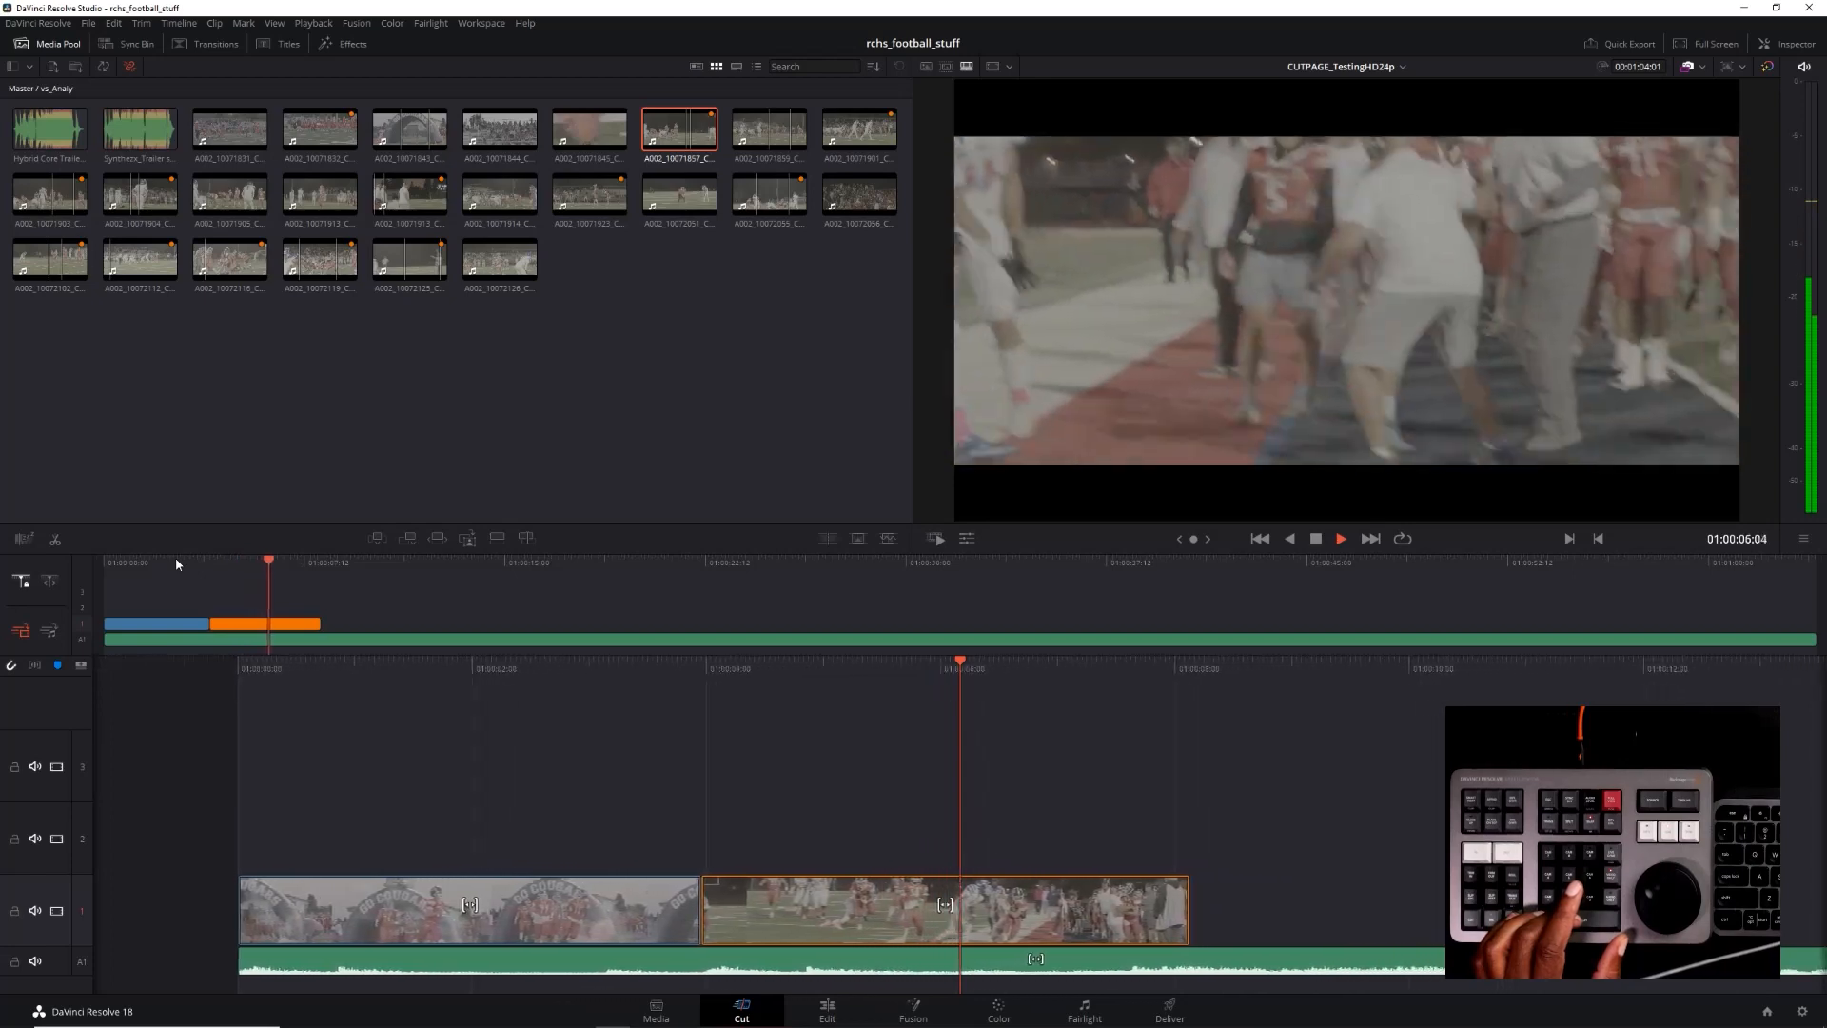
pyautogui.press('space')
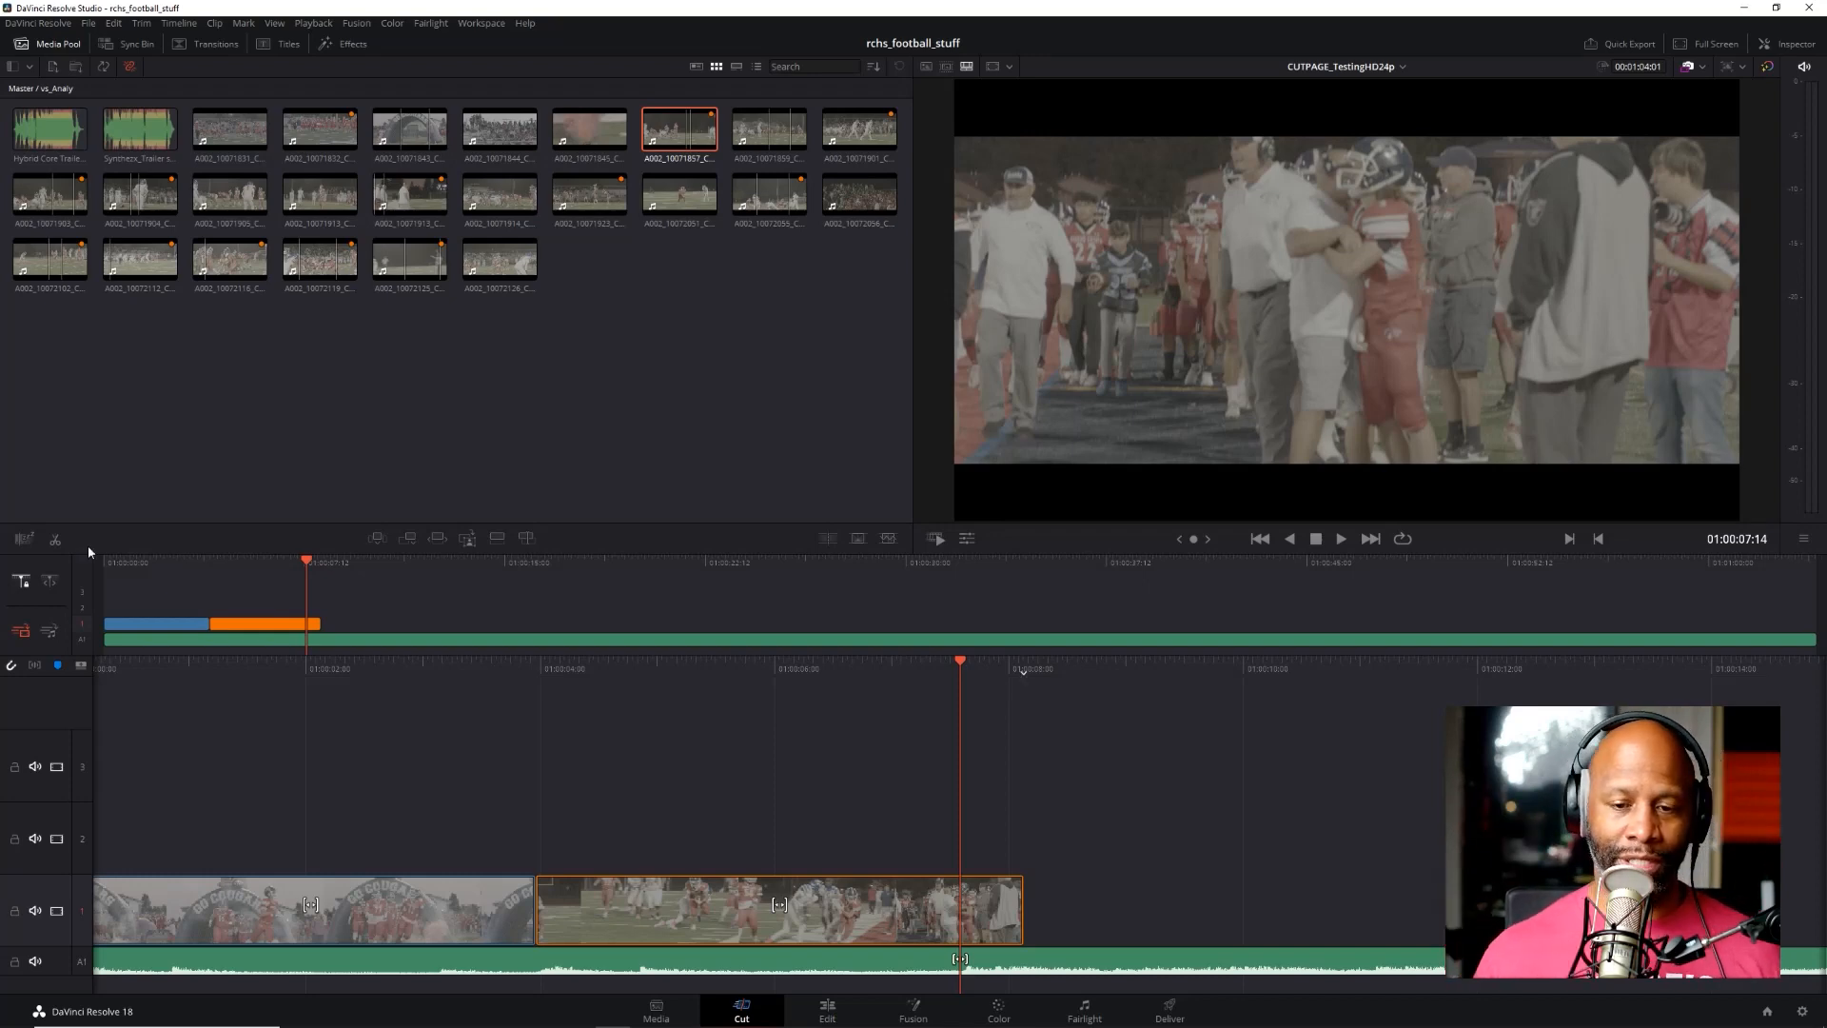
# On the Edit page, shorten the music clip on Audio 2 to the end of the video clips and lower its volume
pyautogui.click(827, 1010)
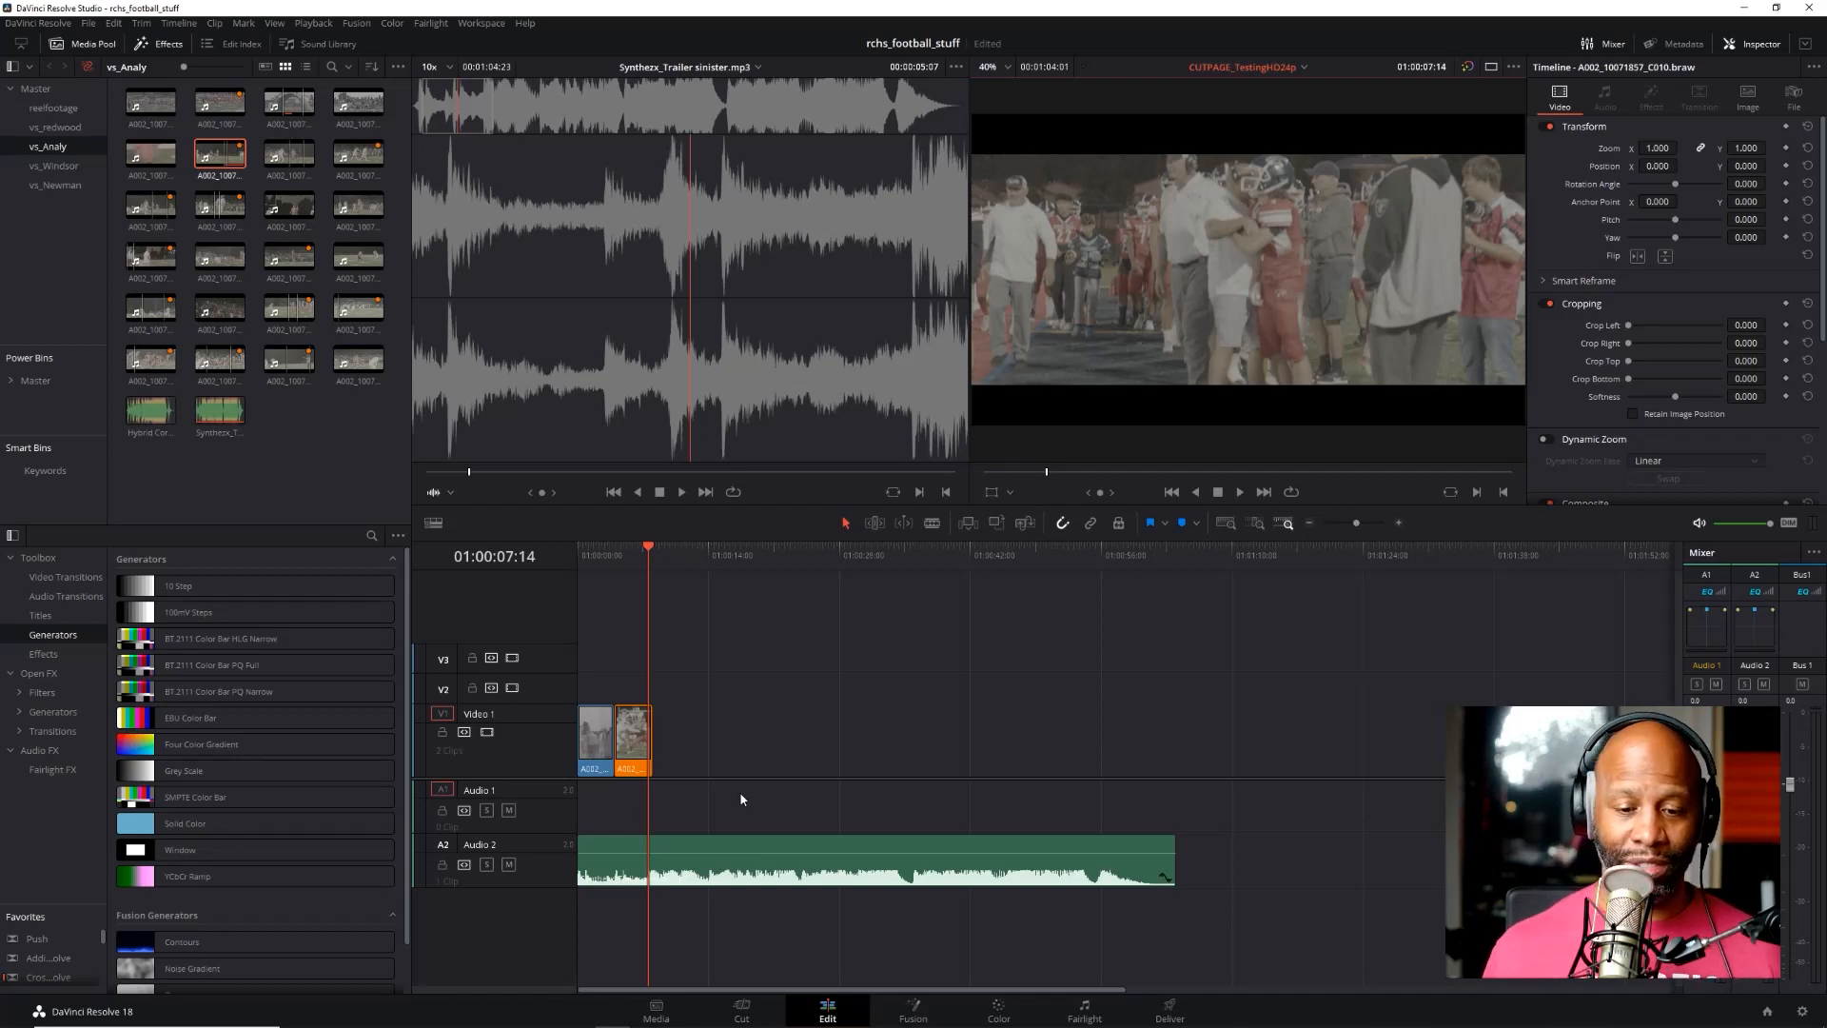
pyautogui.moveTo(1176, 864); pyautogui.dragTo(655, 867)
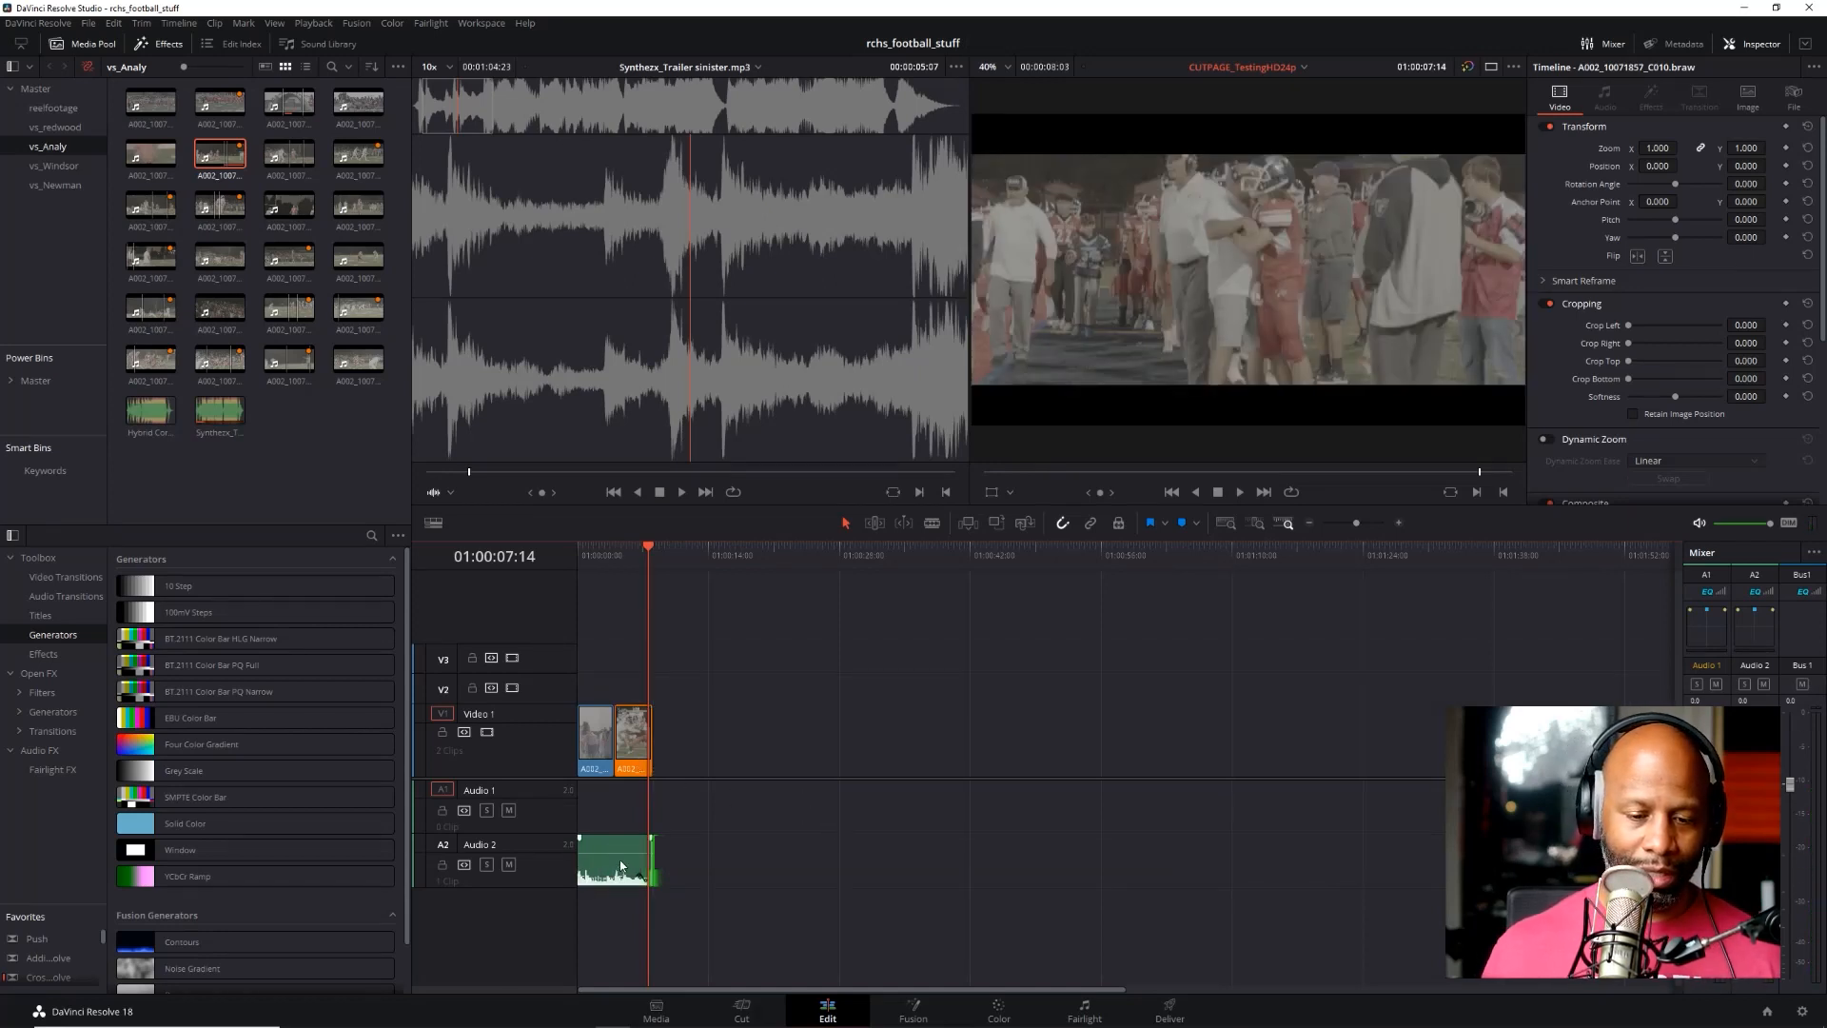
pyautogui.moveTo(623, 854); pyautogui.dragTo(626, 861)
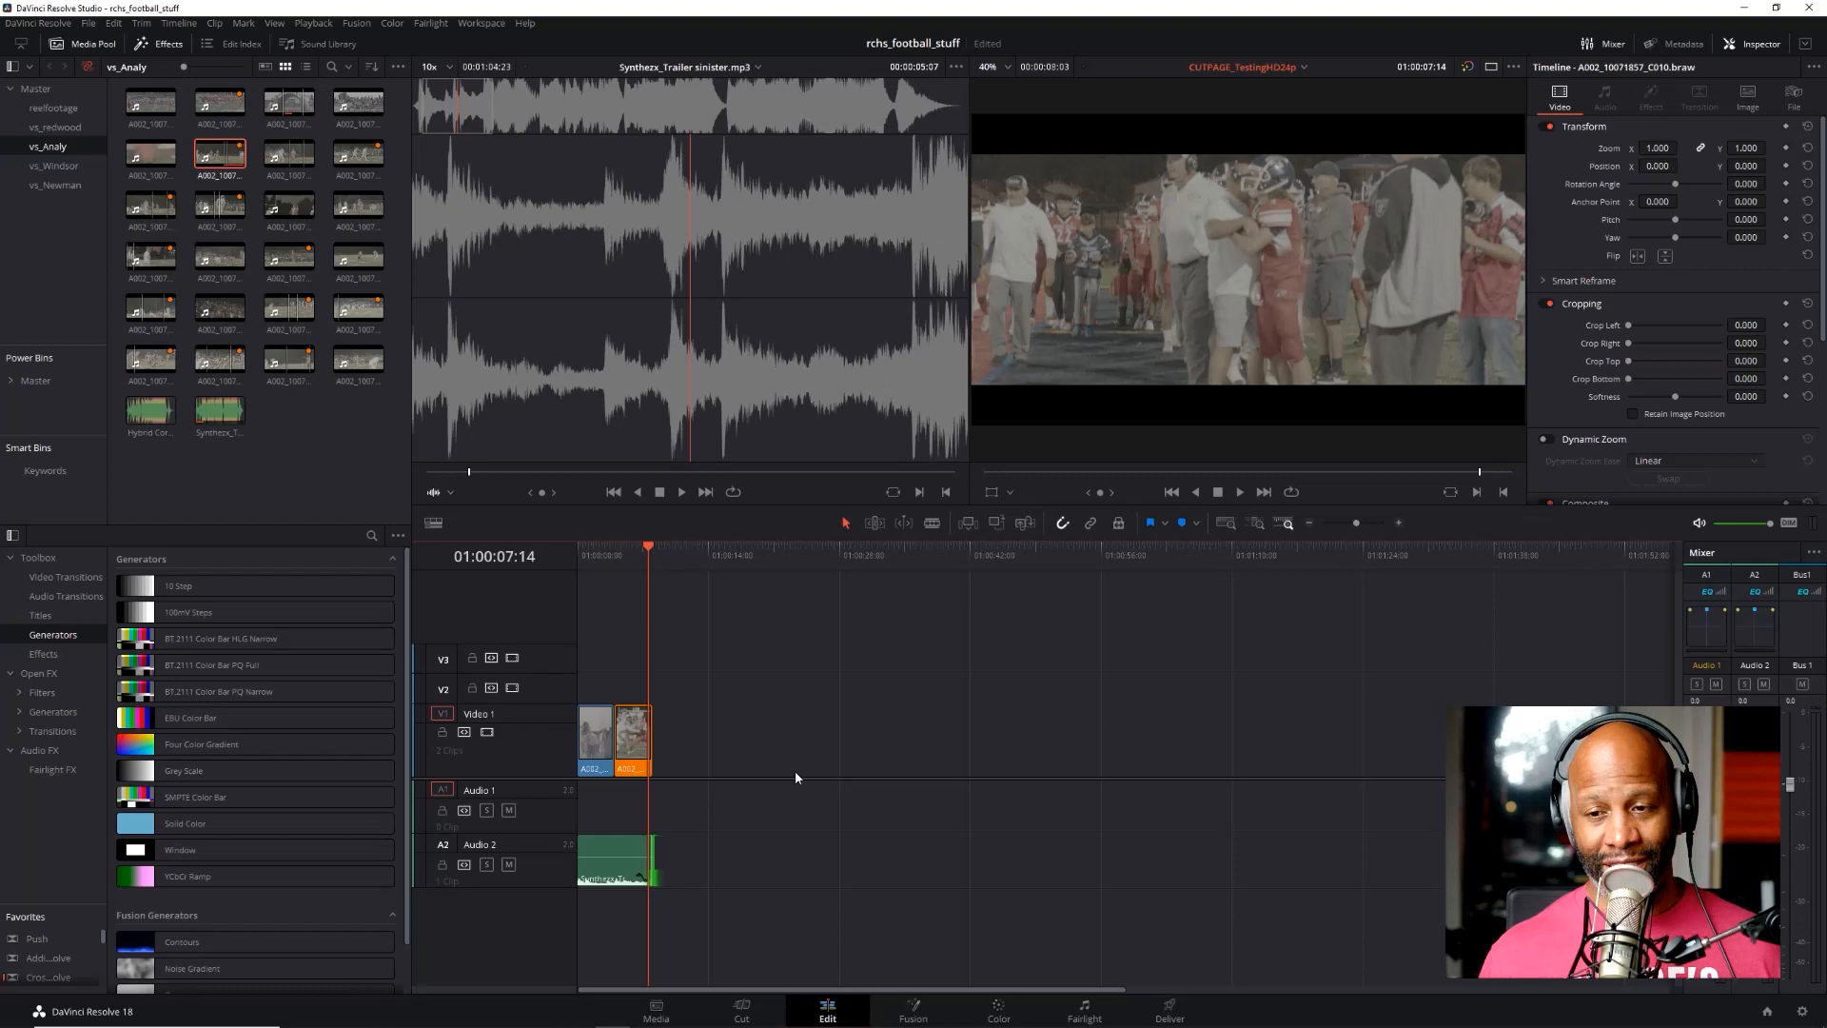